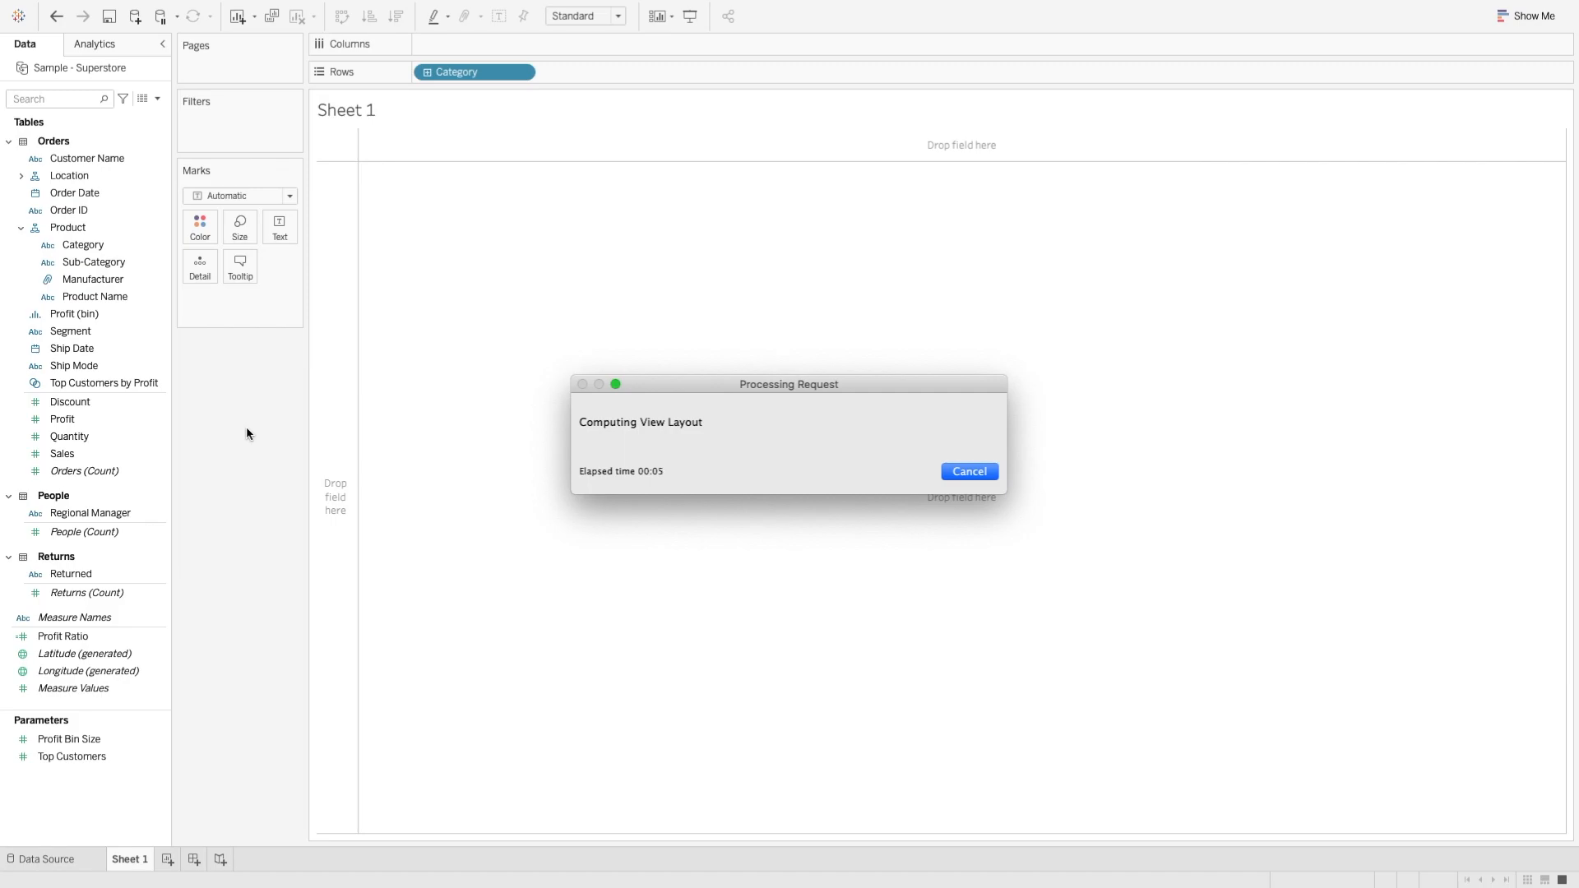
Add the Profit and Sales measures to the table and expand Category in the rows down to Sub-Category
left_click(74, 422)
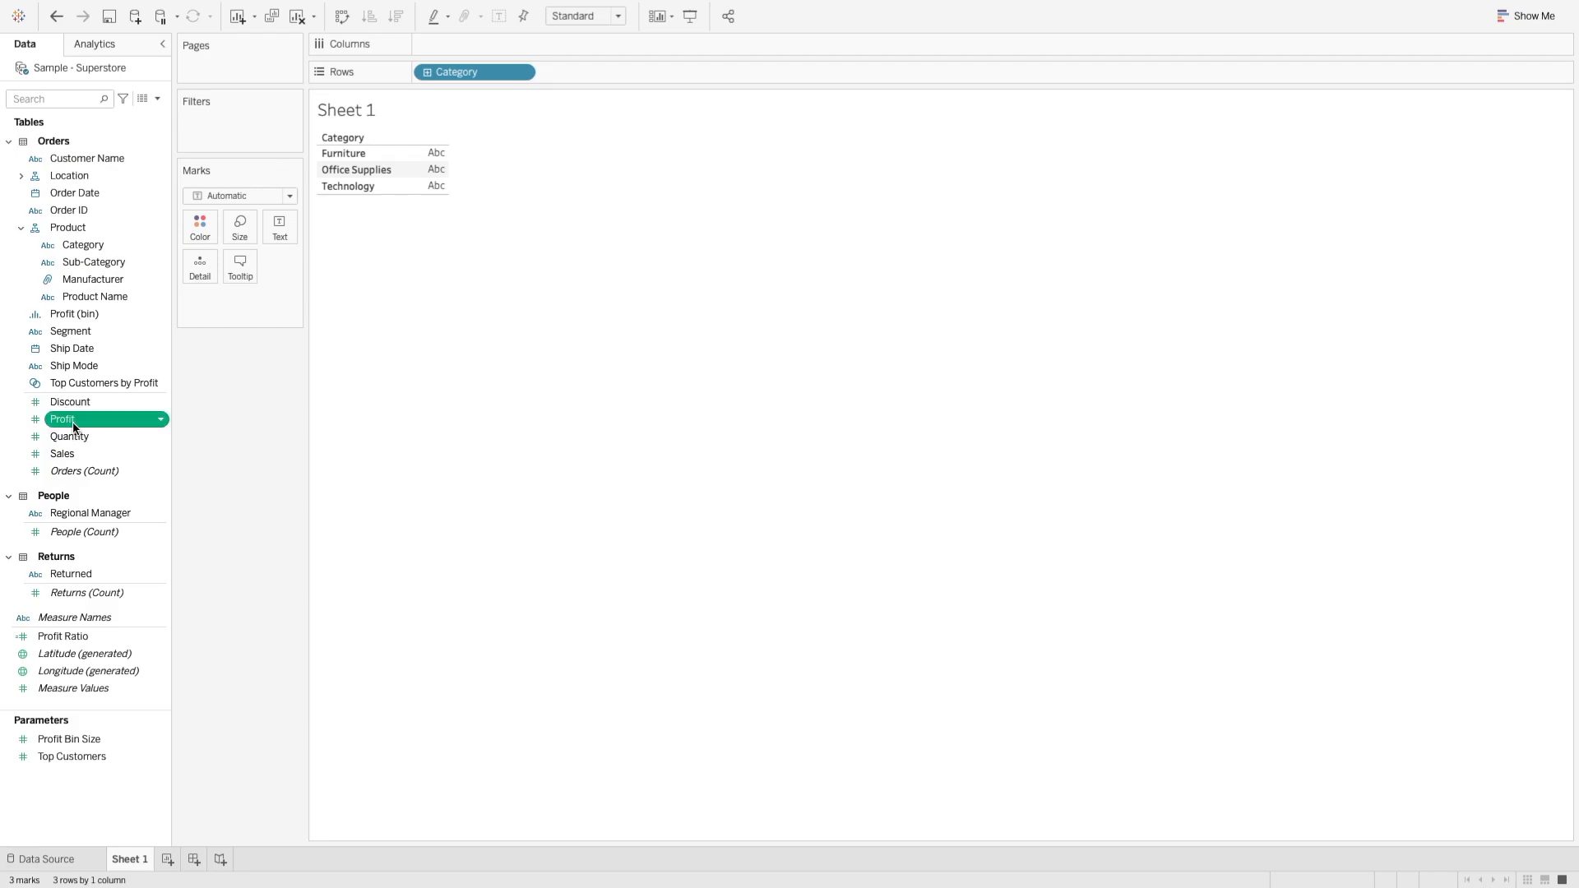
left_click(70, 454)
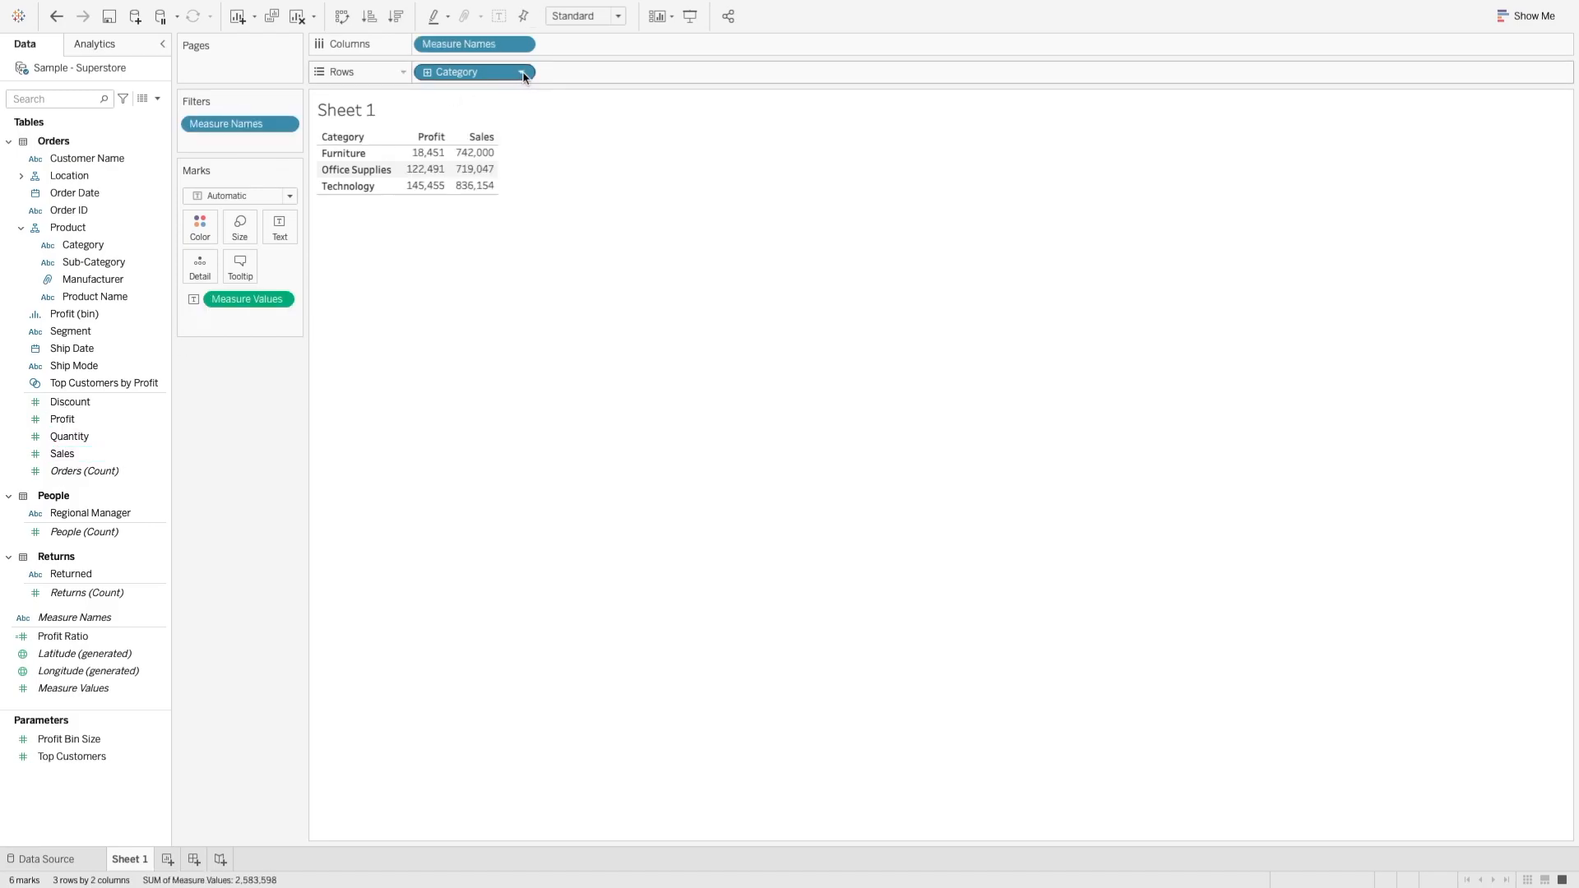
left_click(429, 73)
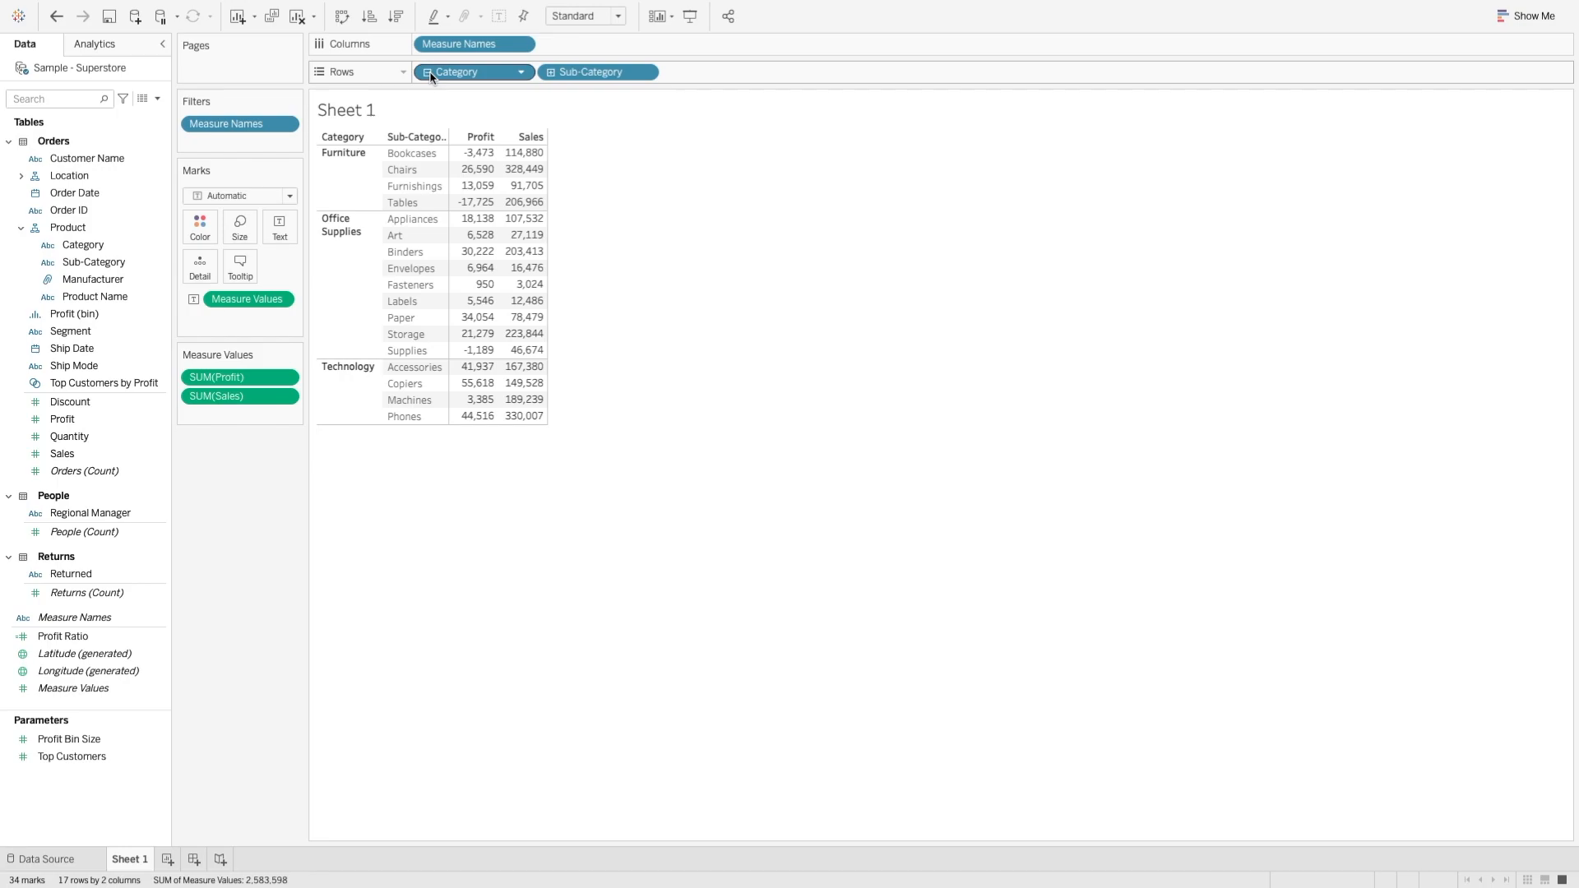
mouse_move(486, 158)
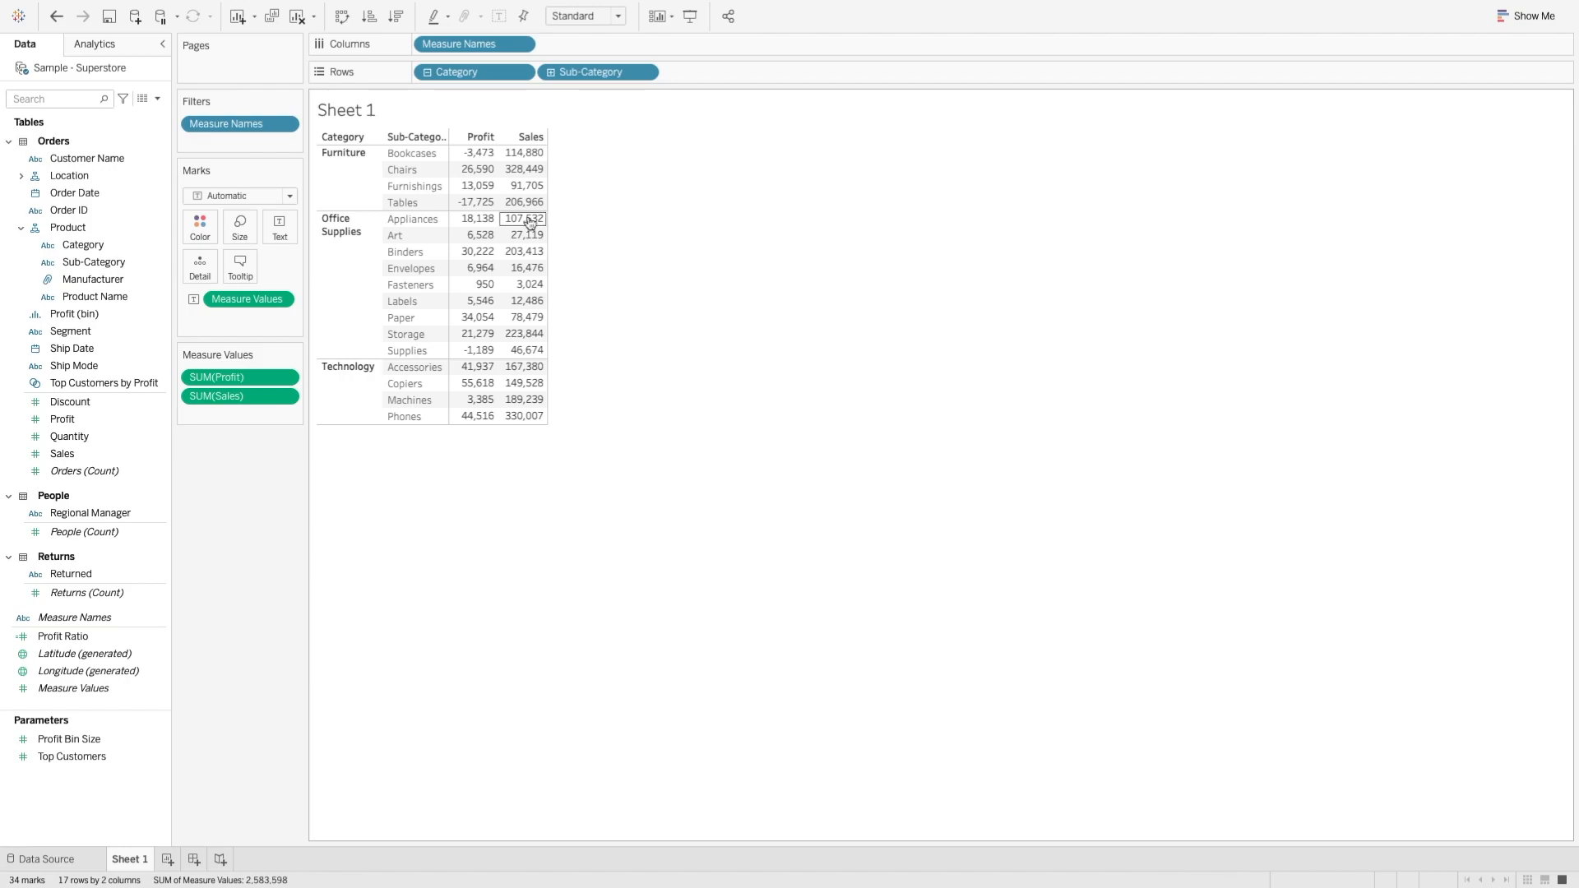
mouse_move(478, 206)
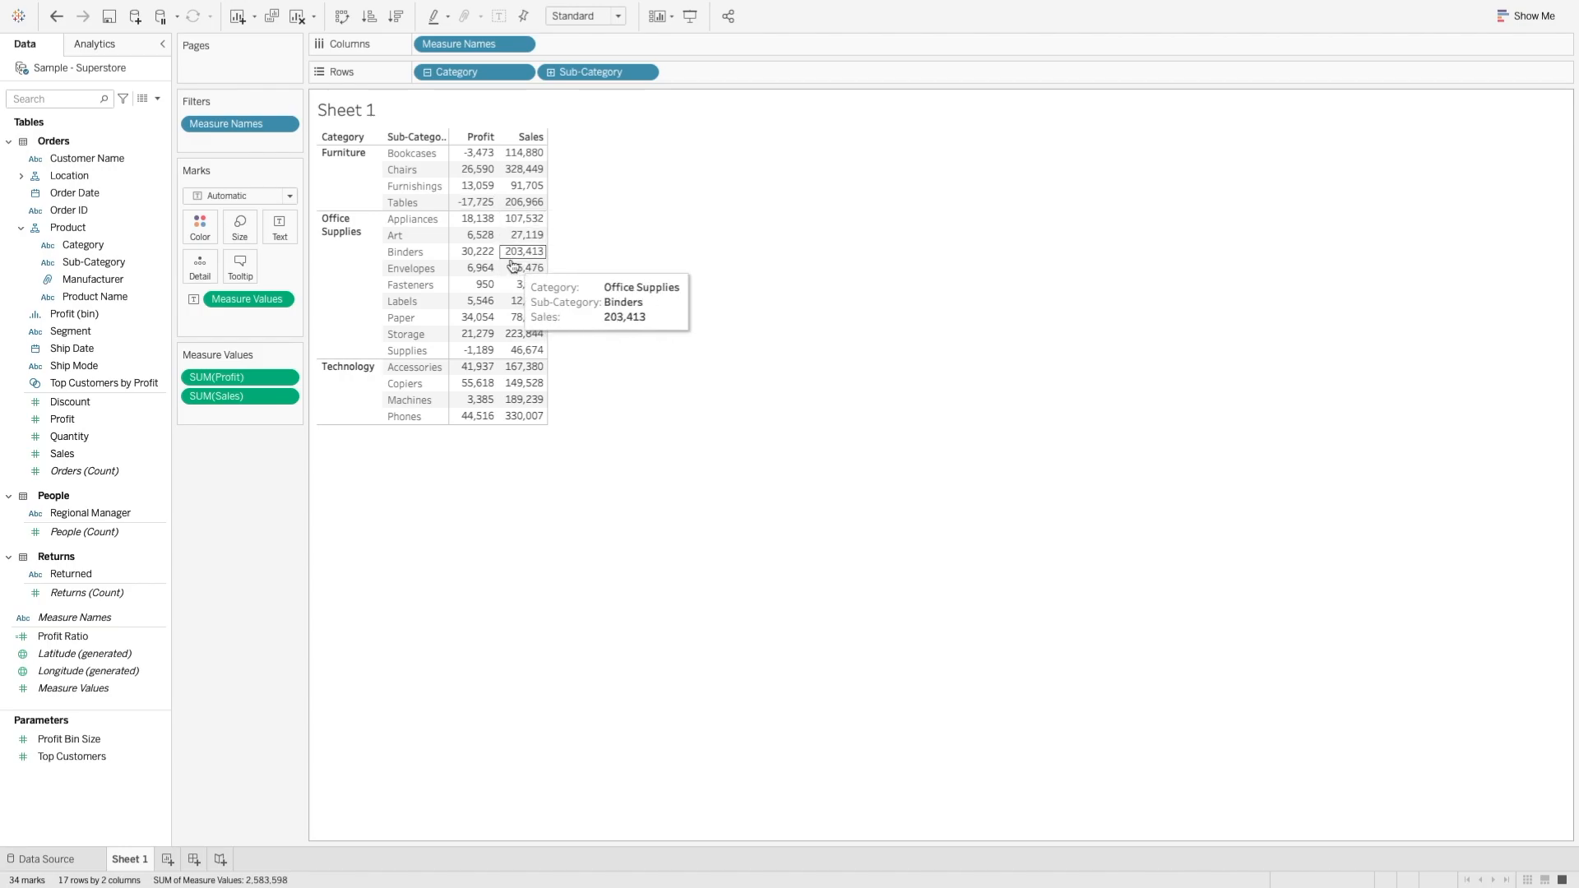
left_click(159, 99)
left_click(130, 113)
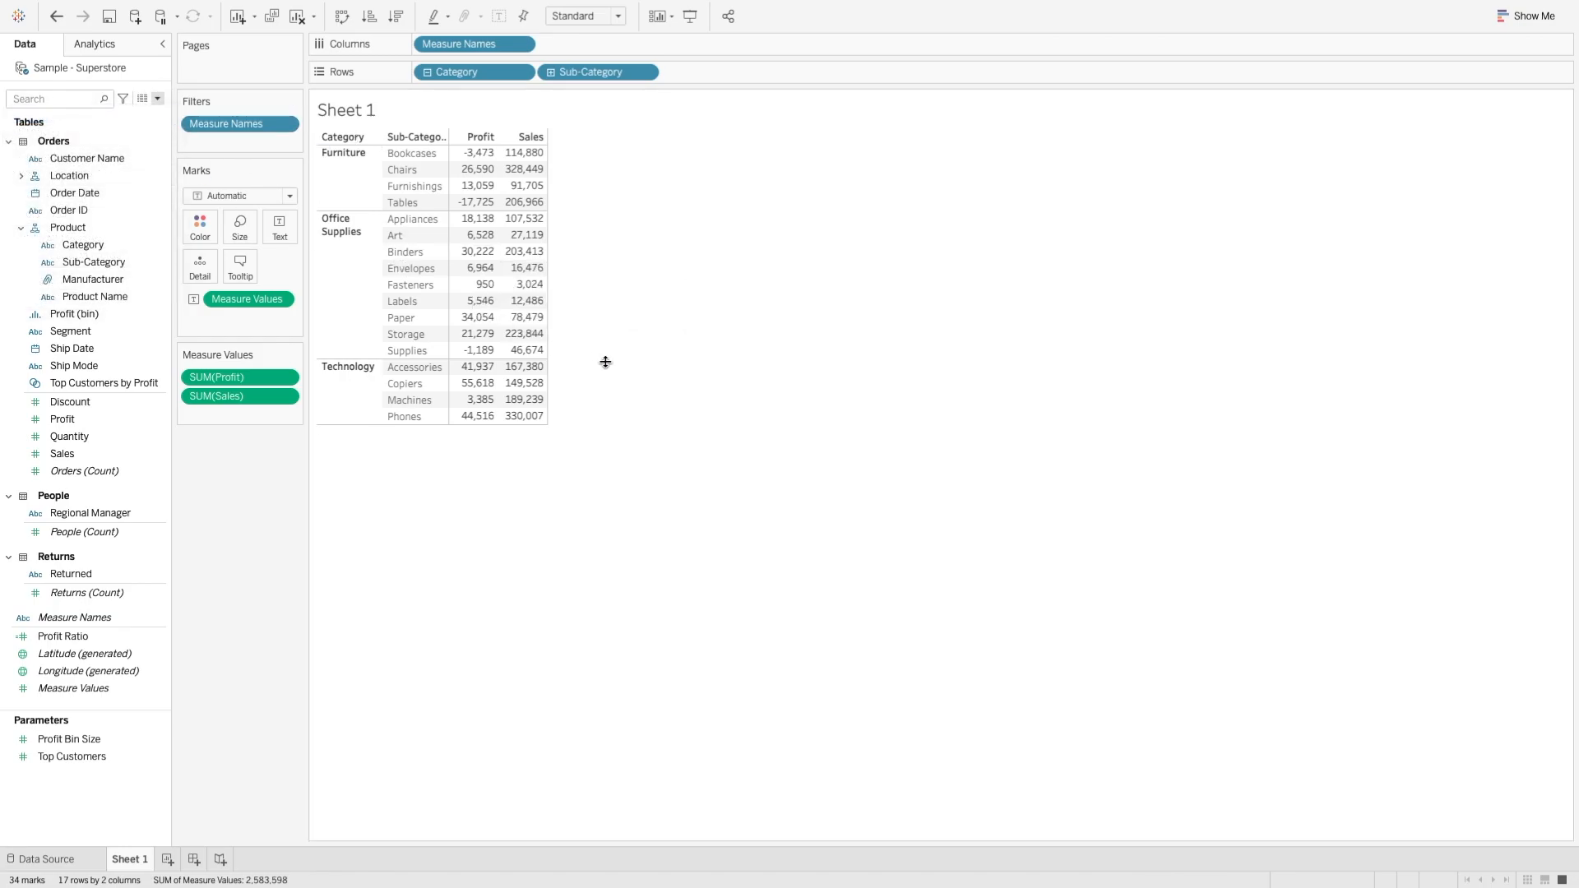
type("@abs")
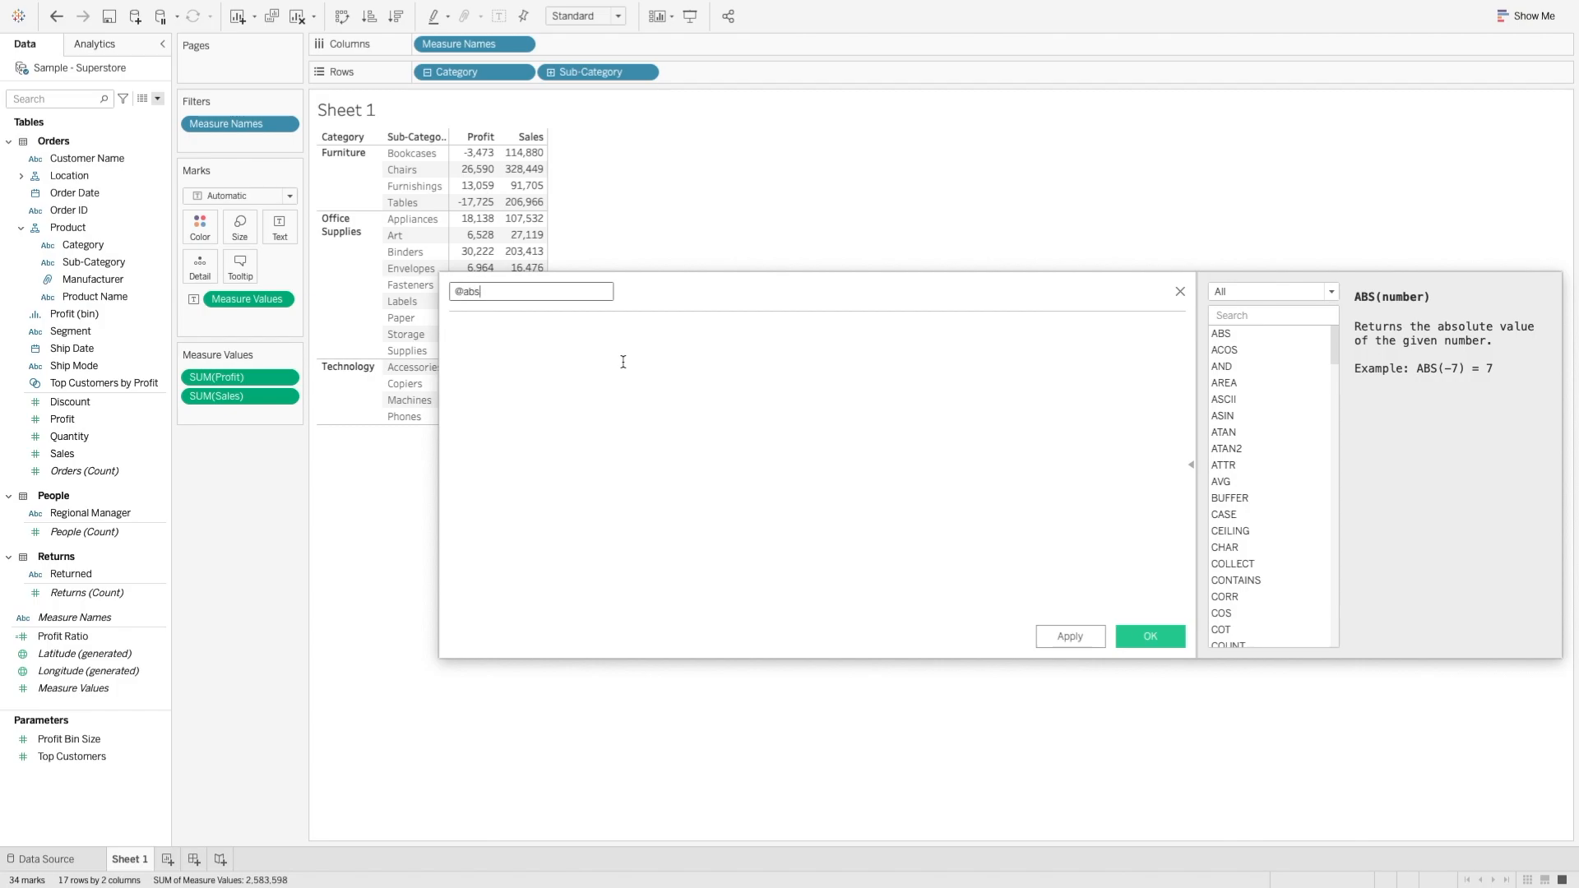
left_click(546, 362)
type("abs")
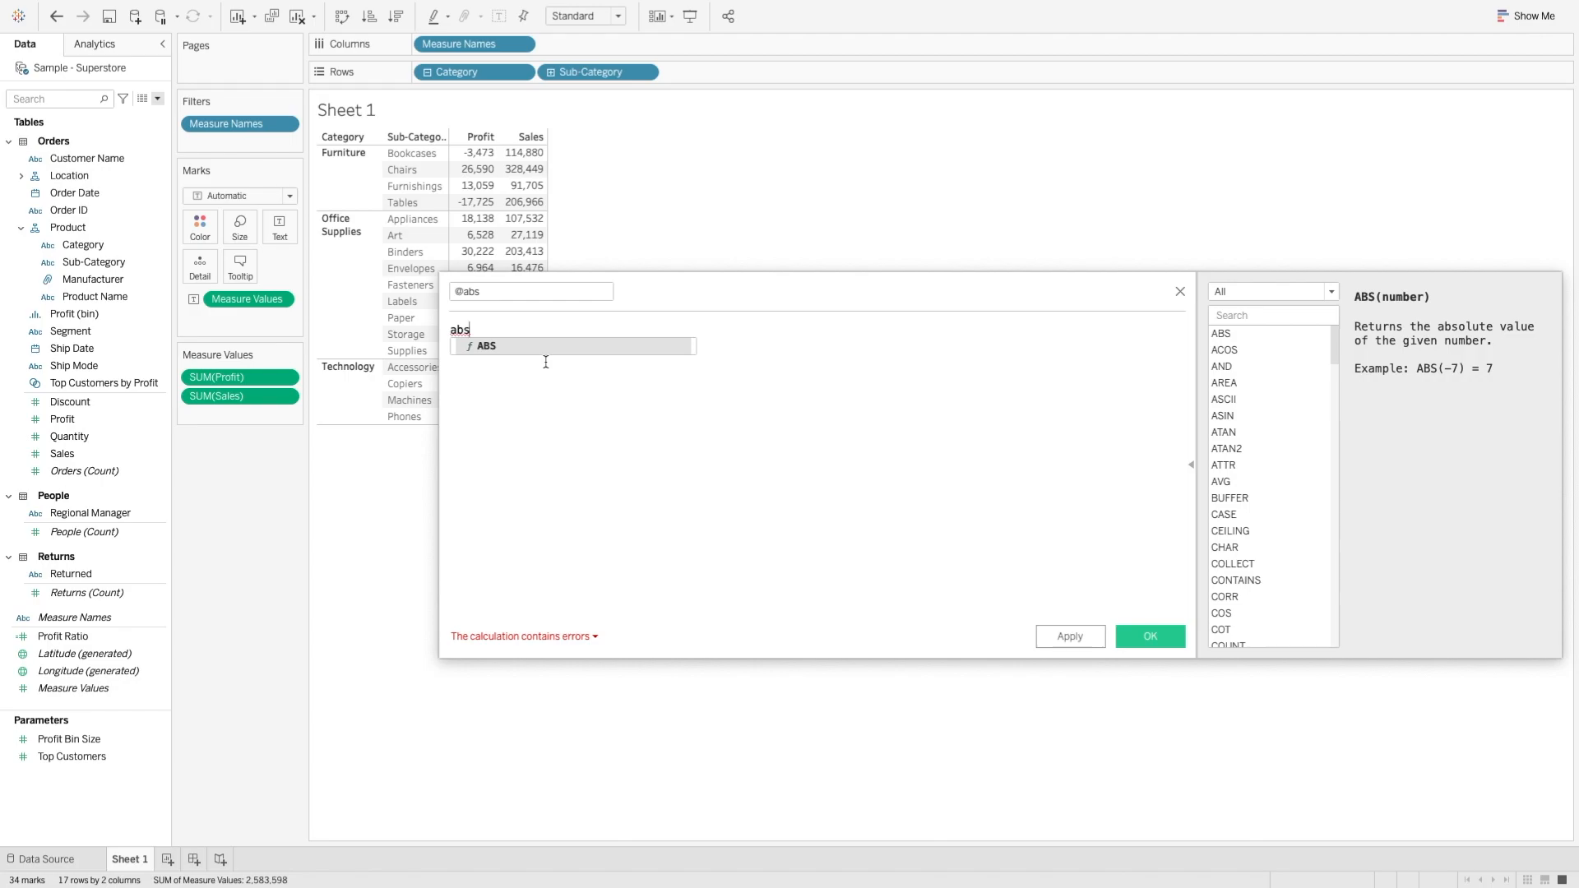
key("Return")
left_click_drag(554, 267, 344, 230)
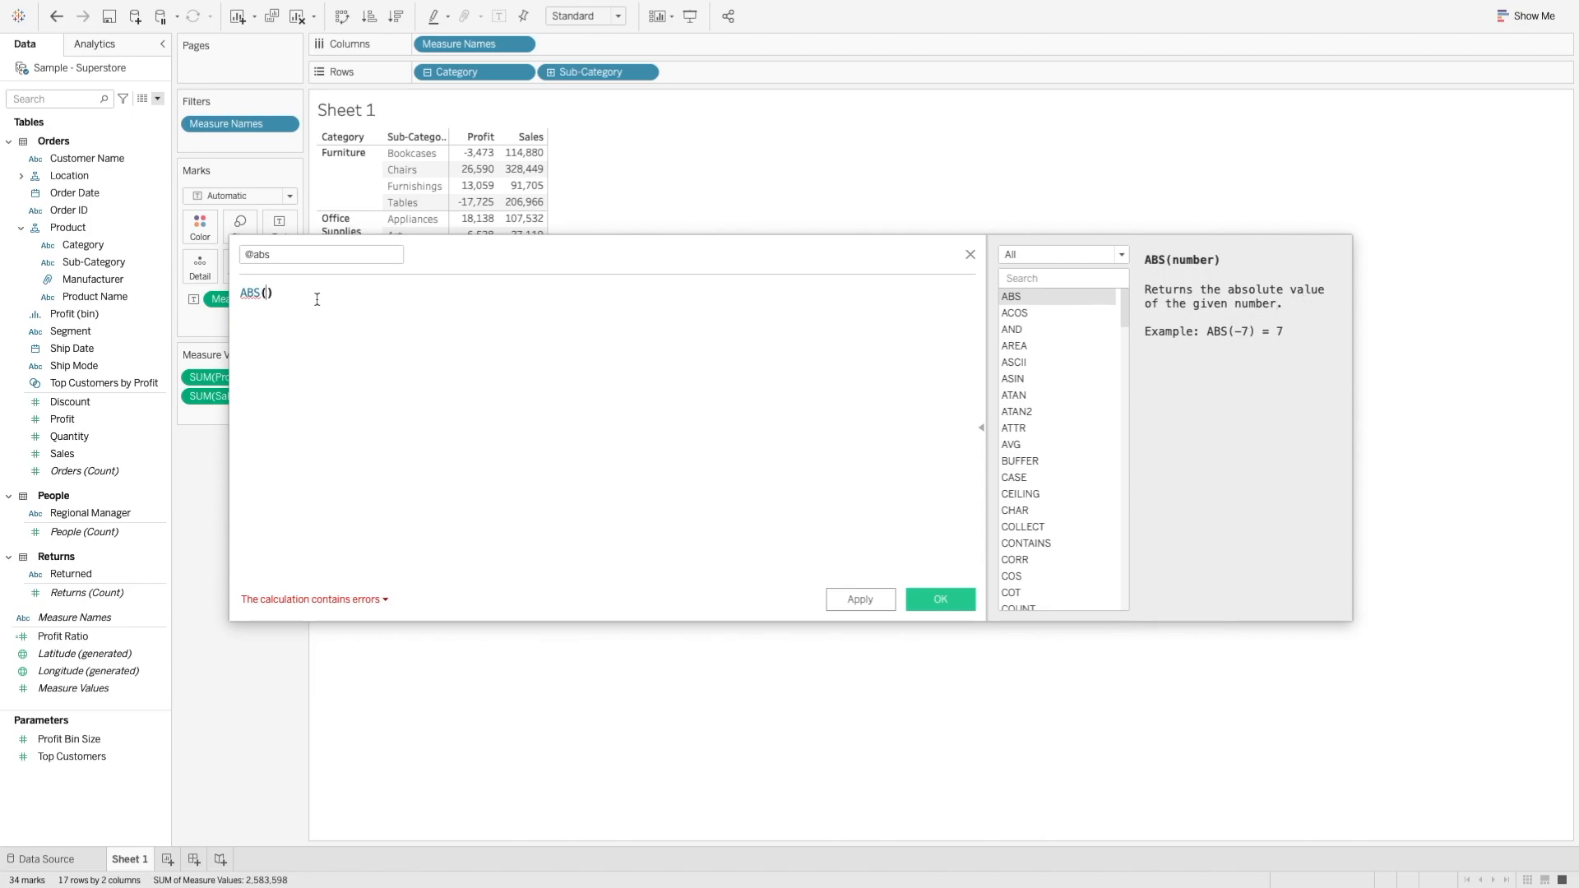
type("SU")
key("Return")
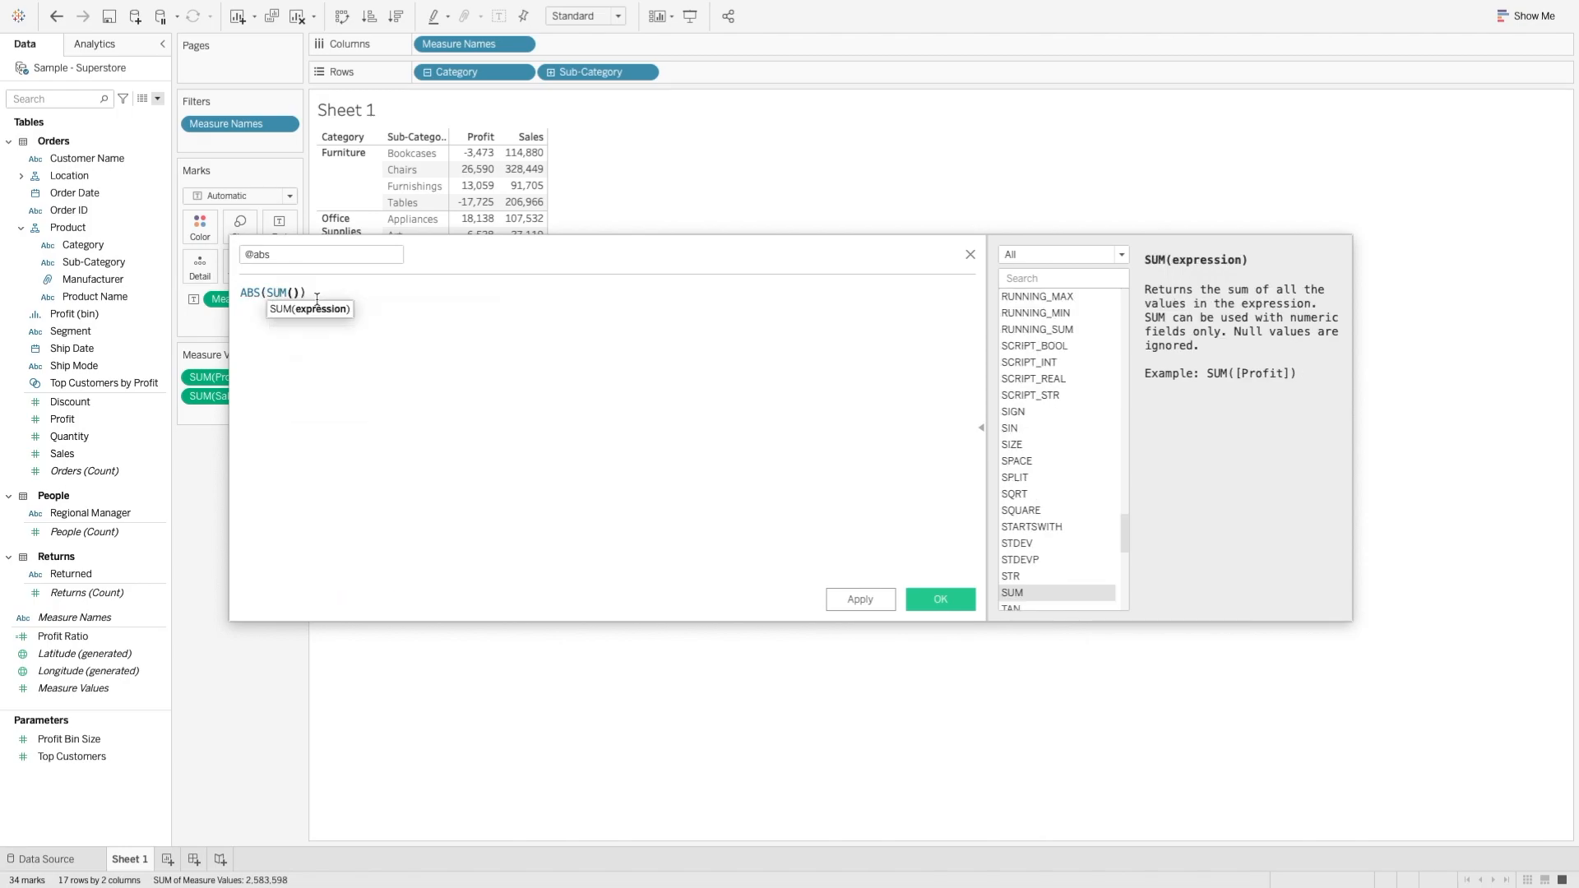
type("pro")
type("f")
key("Return")
left_click(940, 599)
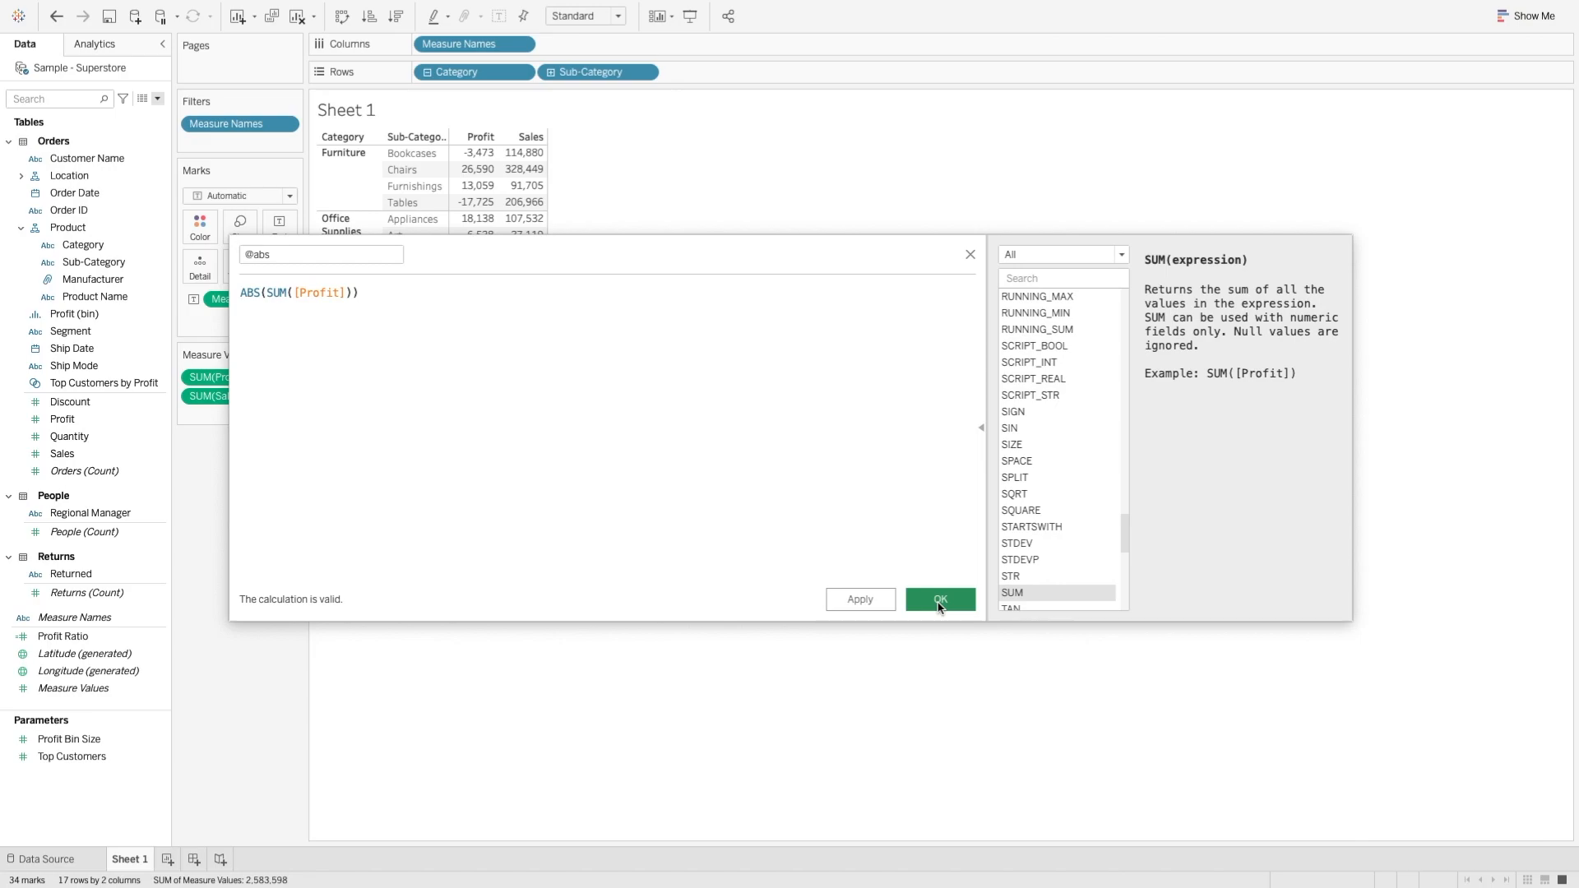
left_click_drag(107, 640, 387, 259)
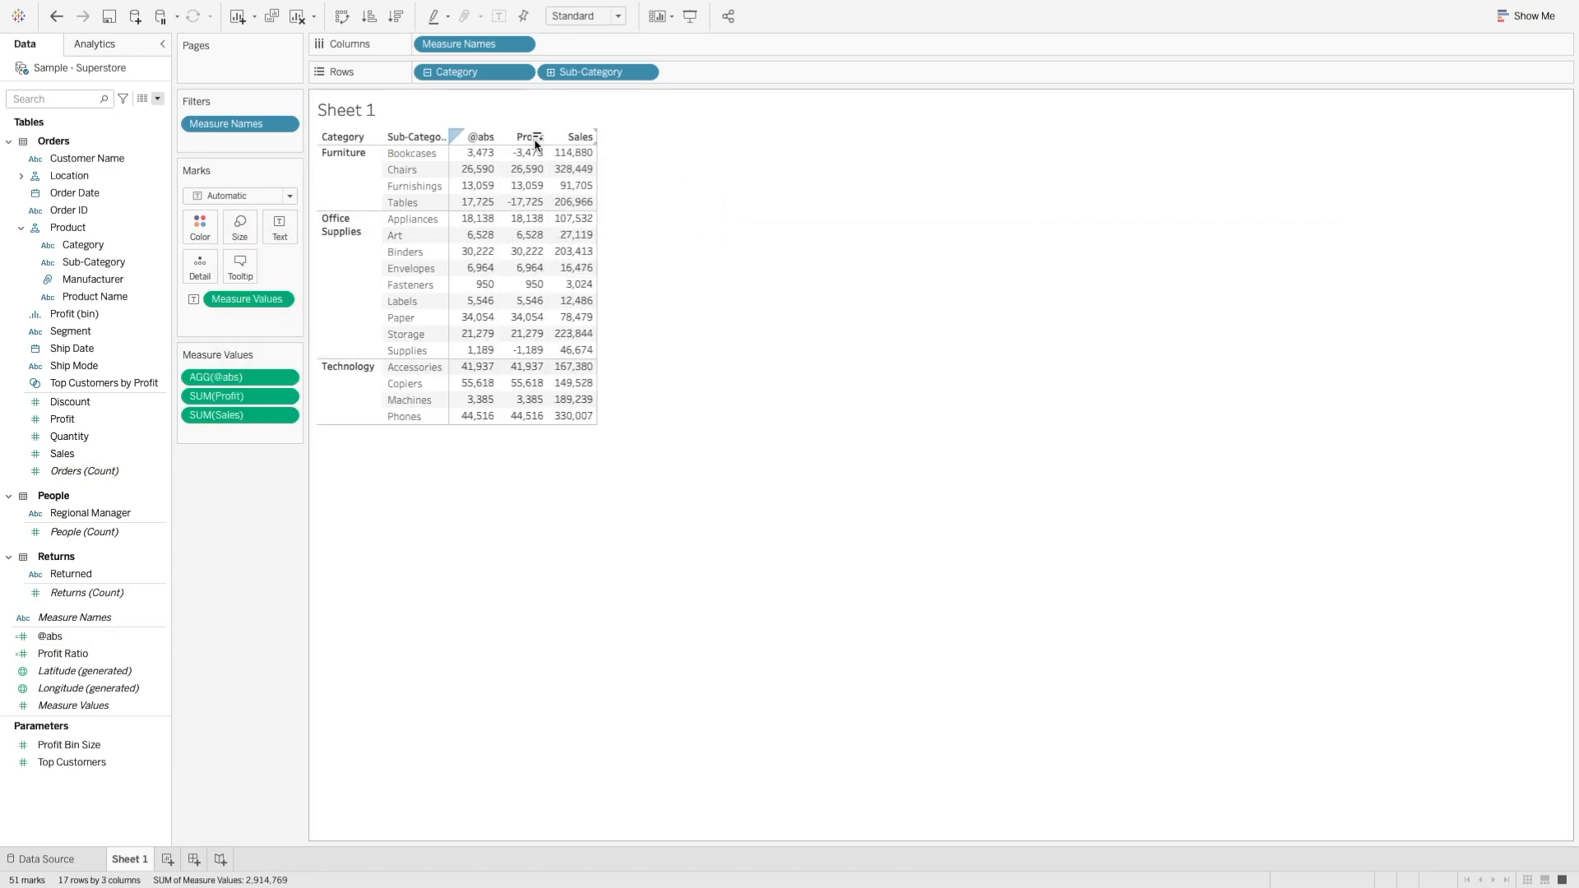
mouse_move(478, 158)
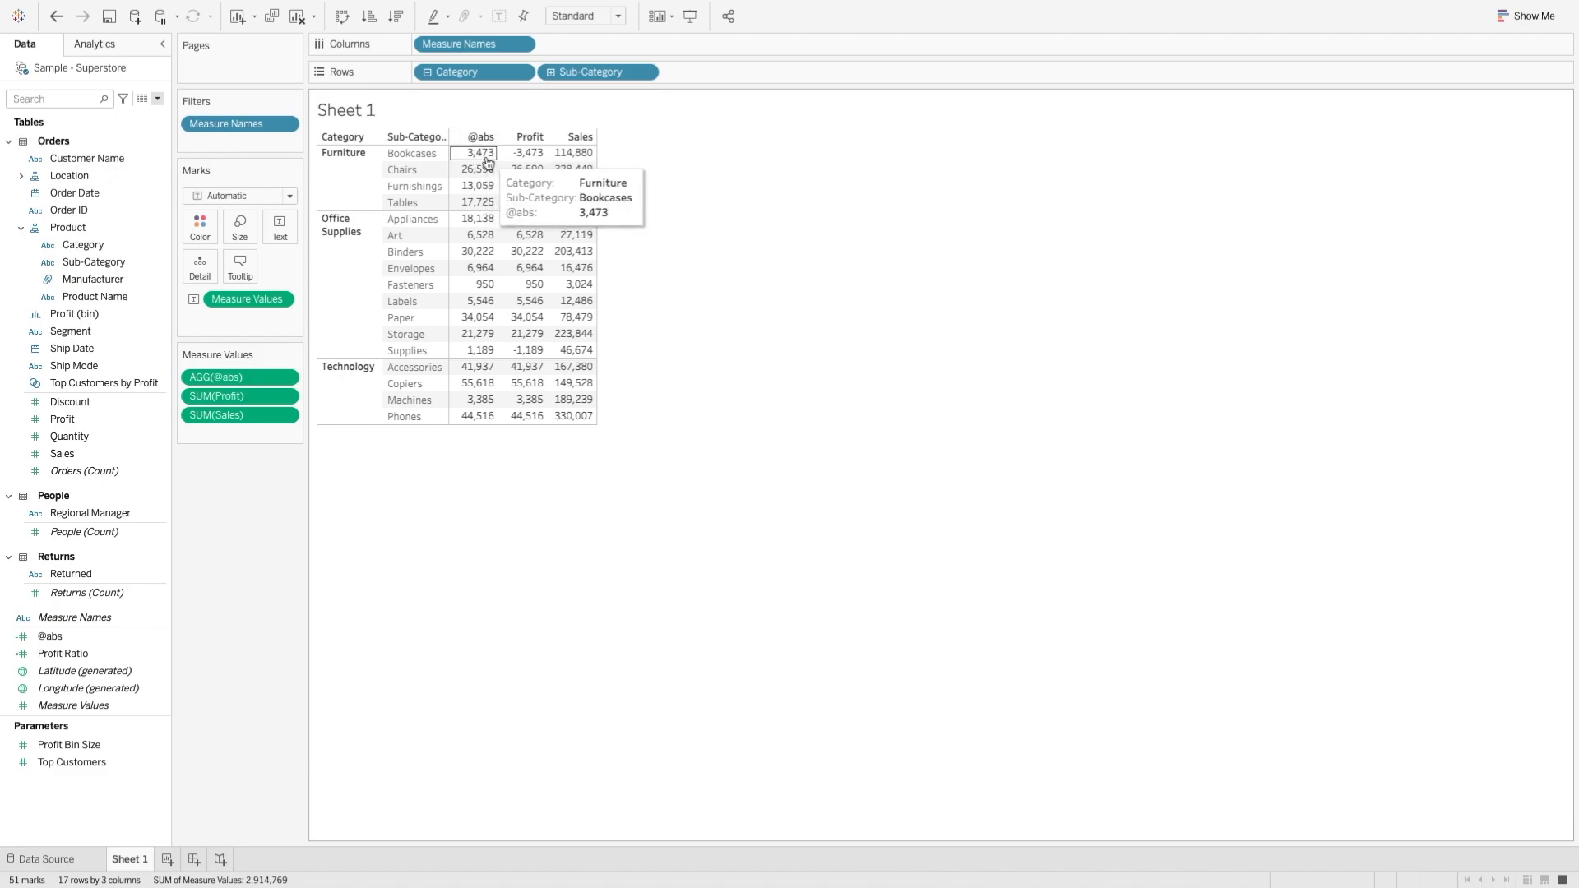
mouse_move(478, 209)
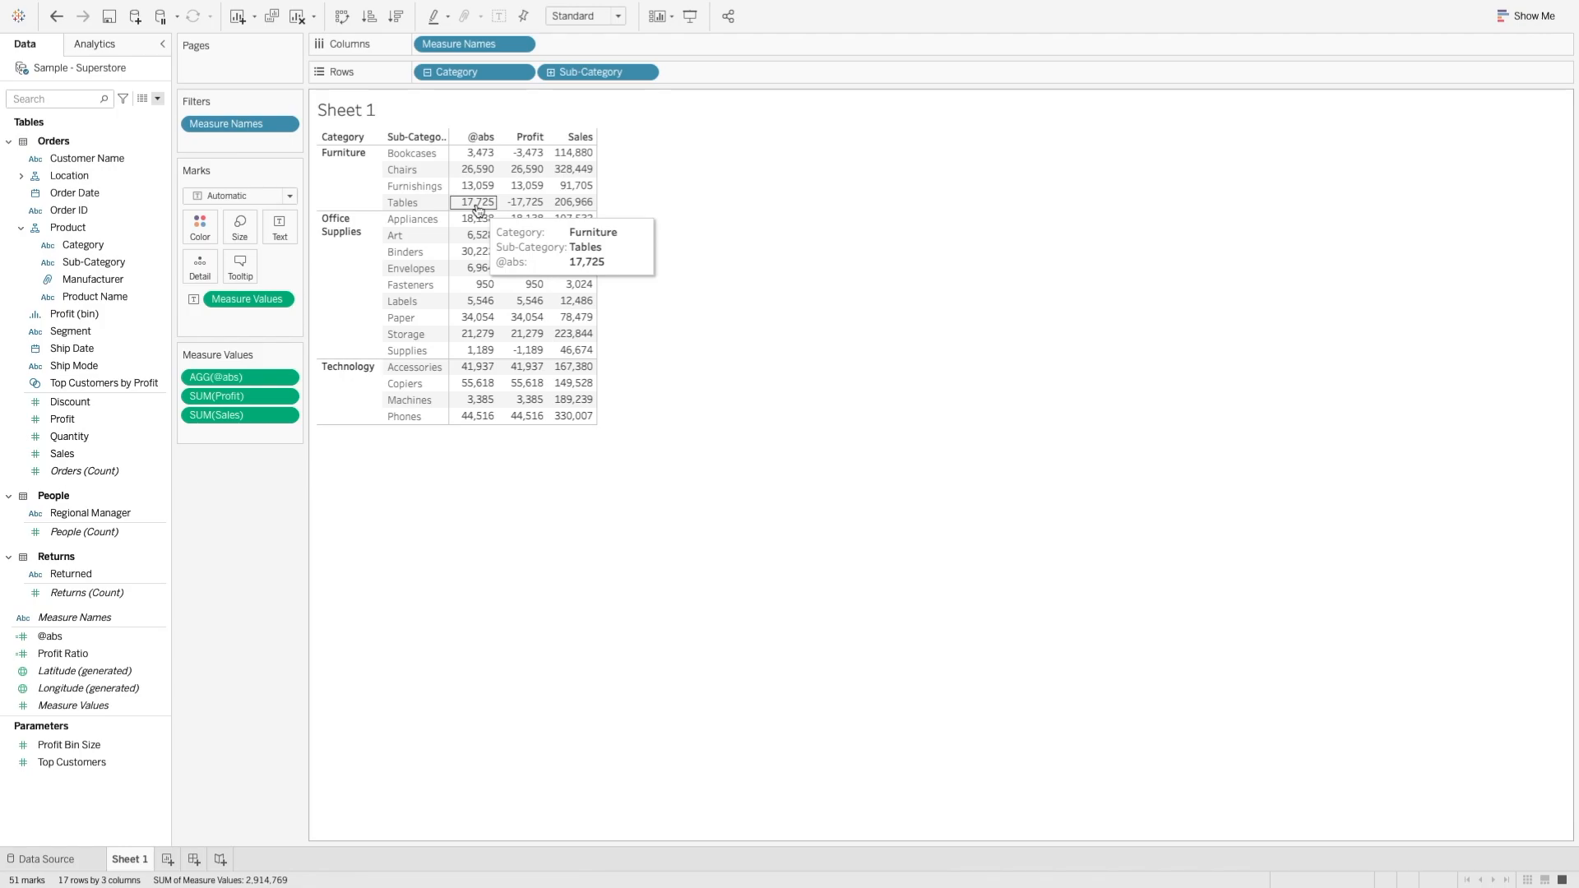
left_click(157, 99)
left_click(138, 113)
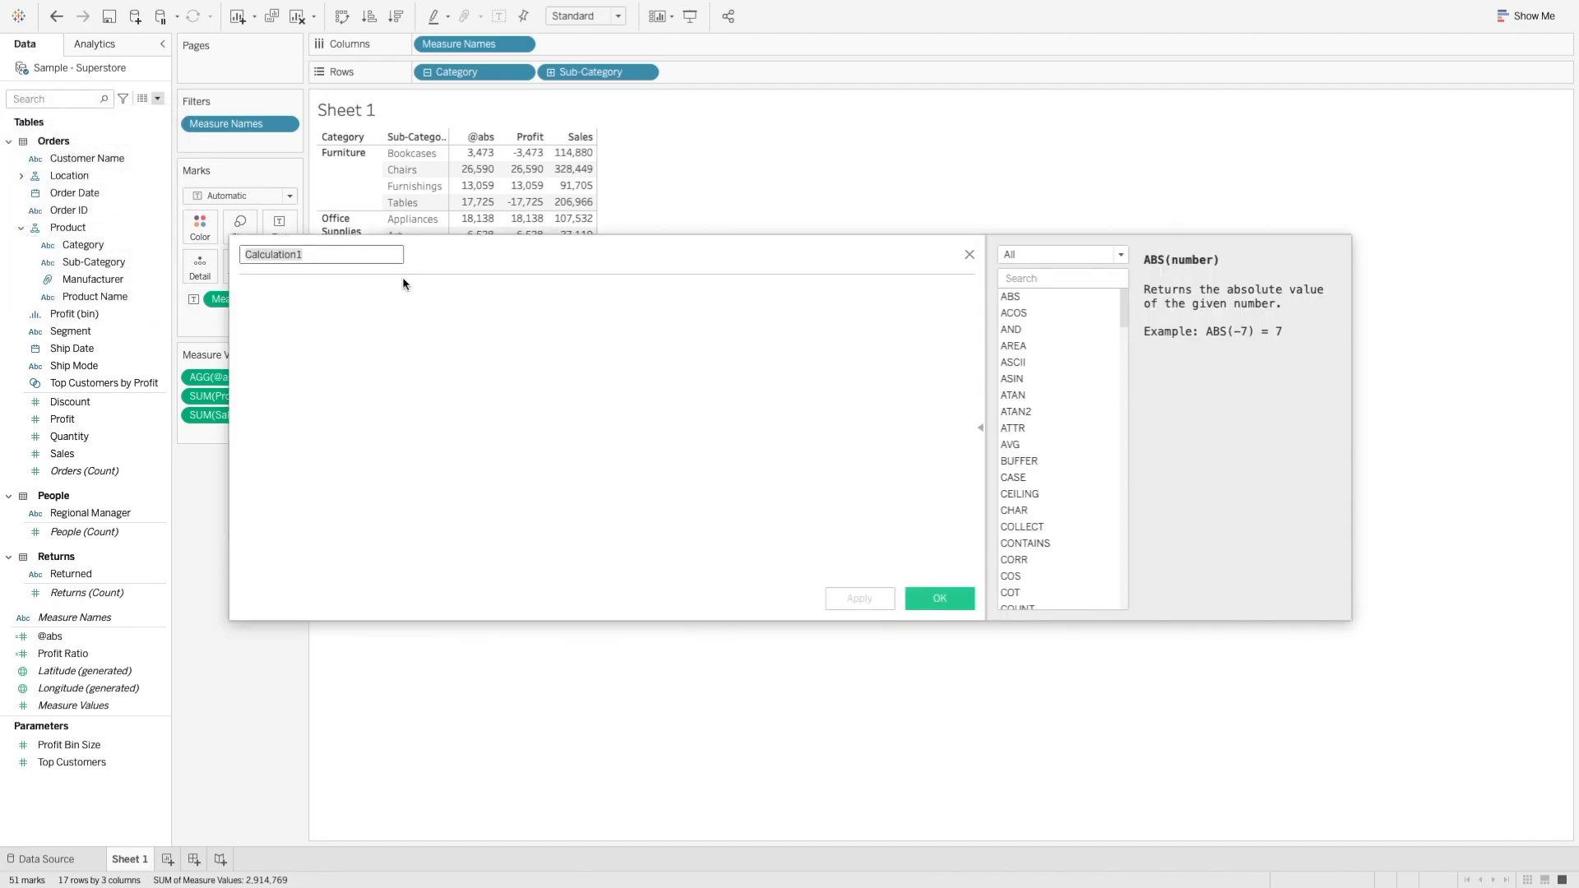
type("2Degree")
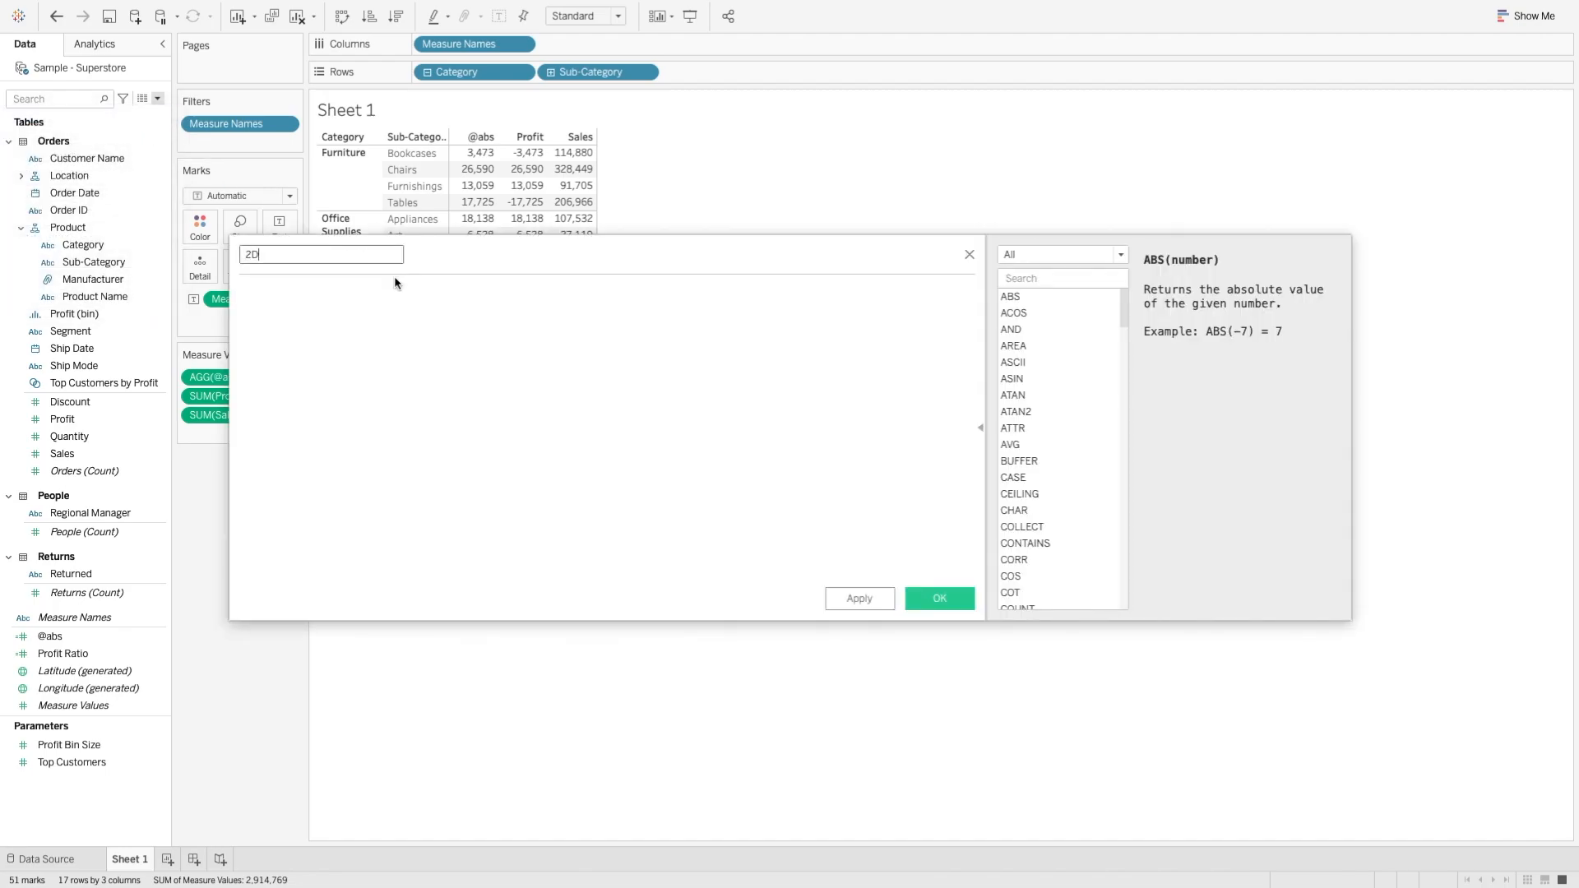
key("Tab")
type("degree")
key("Return")
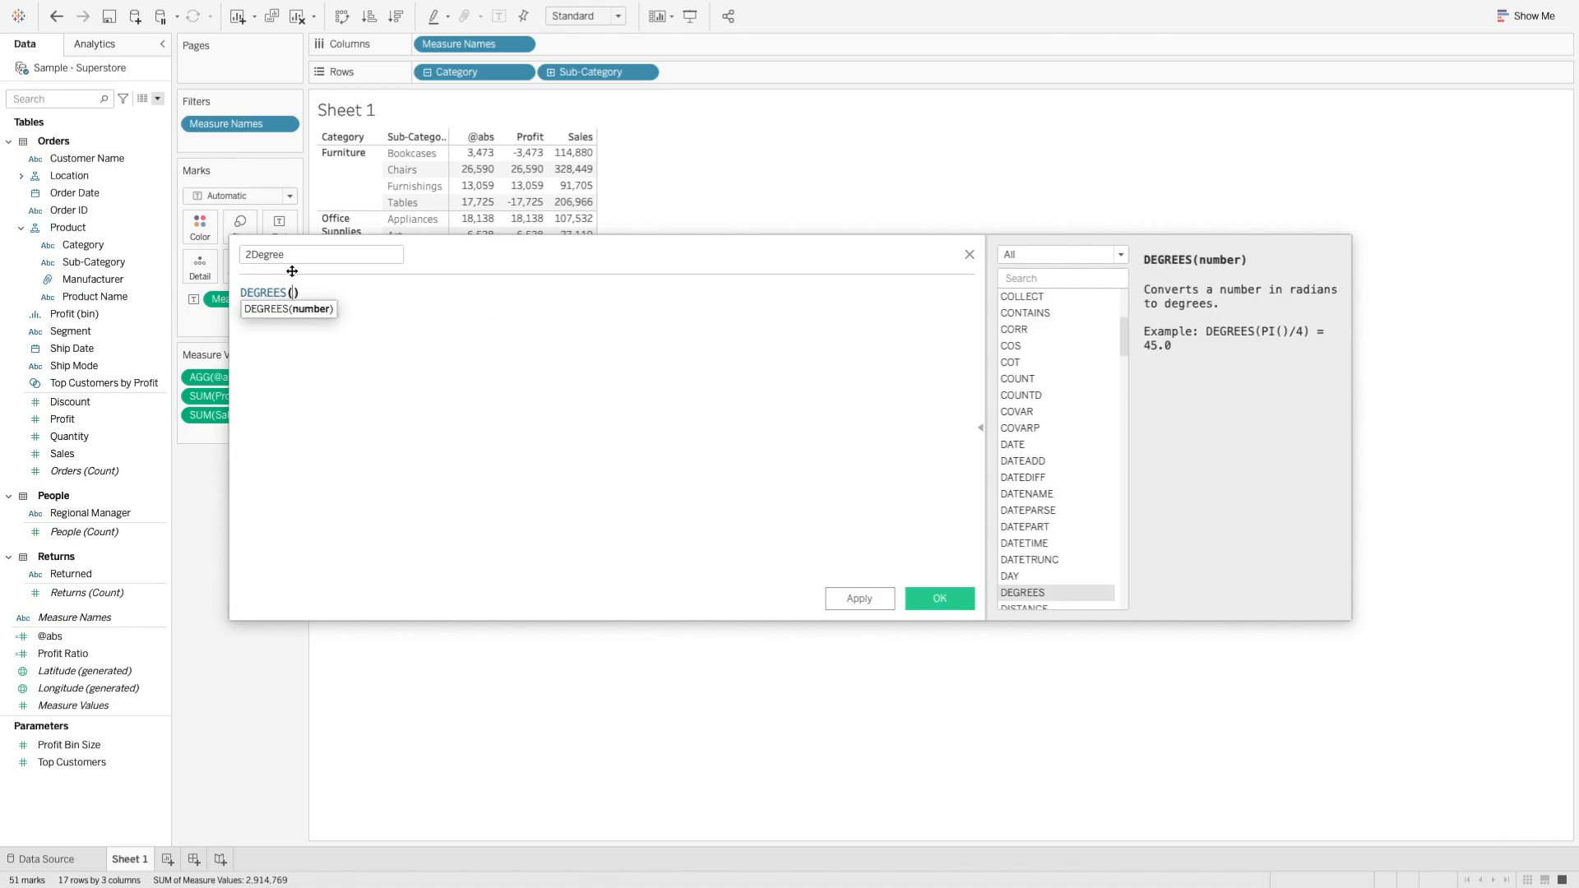
left_click(253, 256)
key("BackSpace")
type("@")
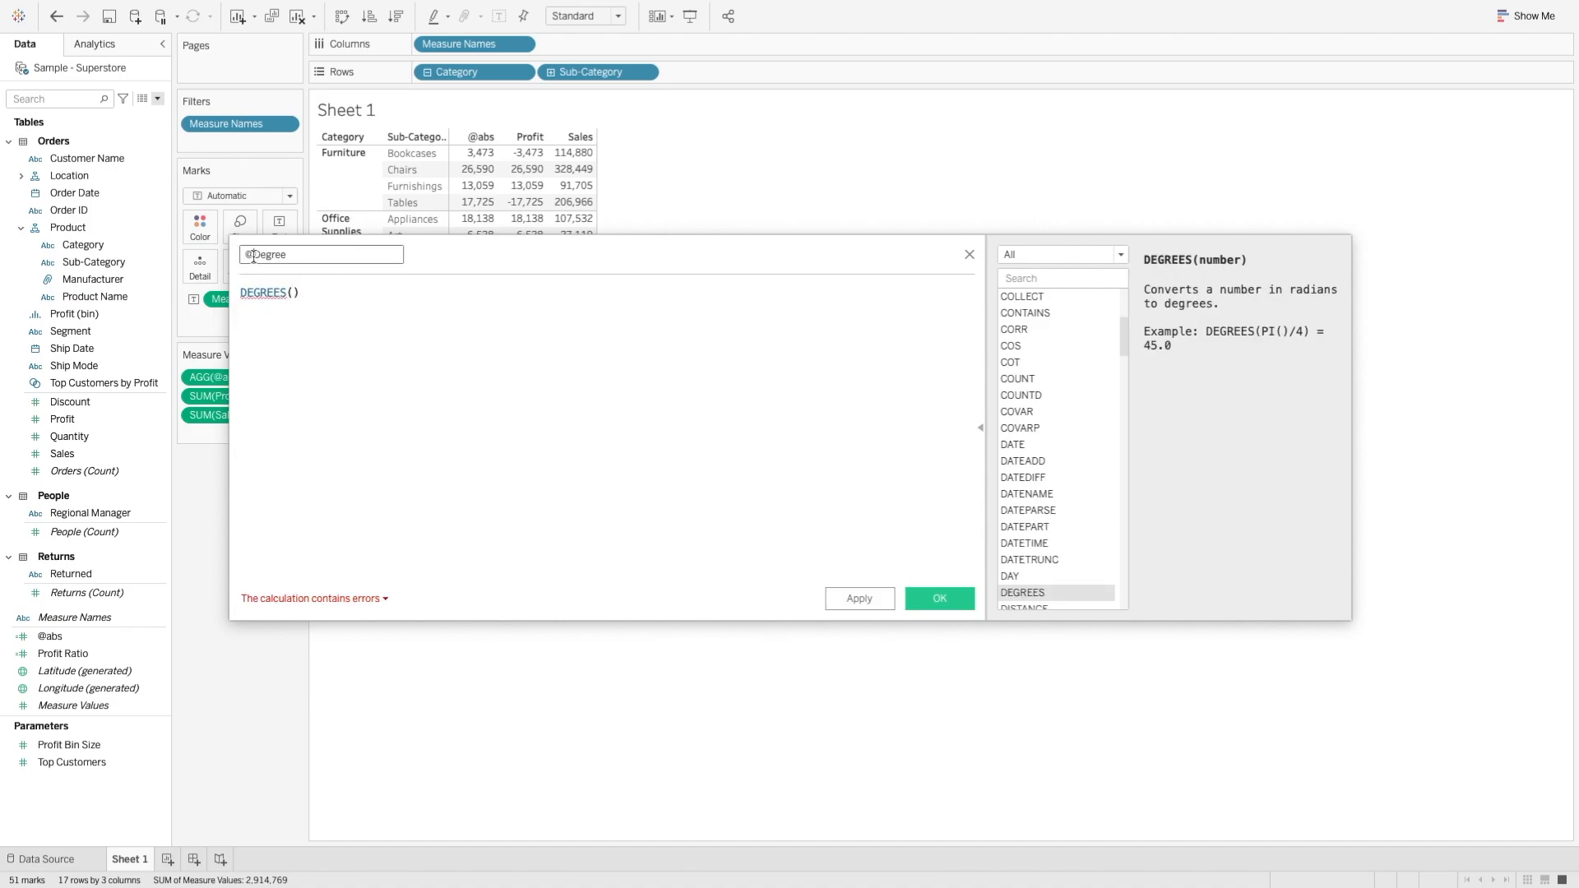
left_click(299, 293)
type("60")
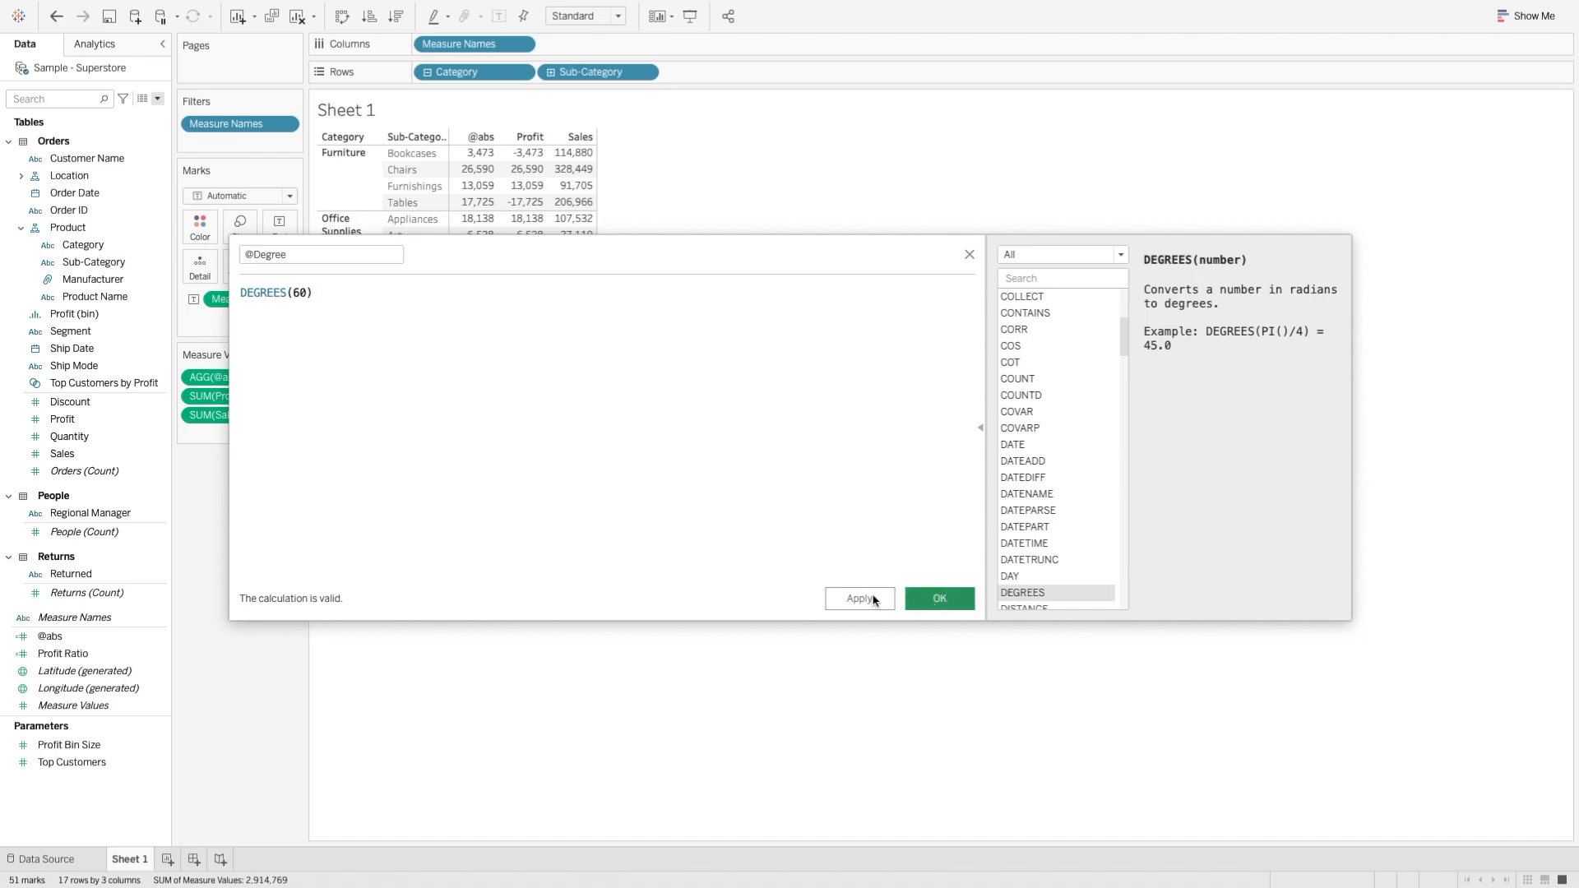
left_click(933, 599)
double_click(99, 656)
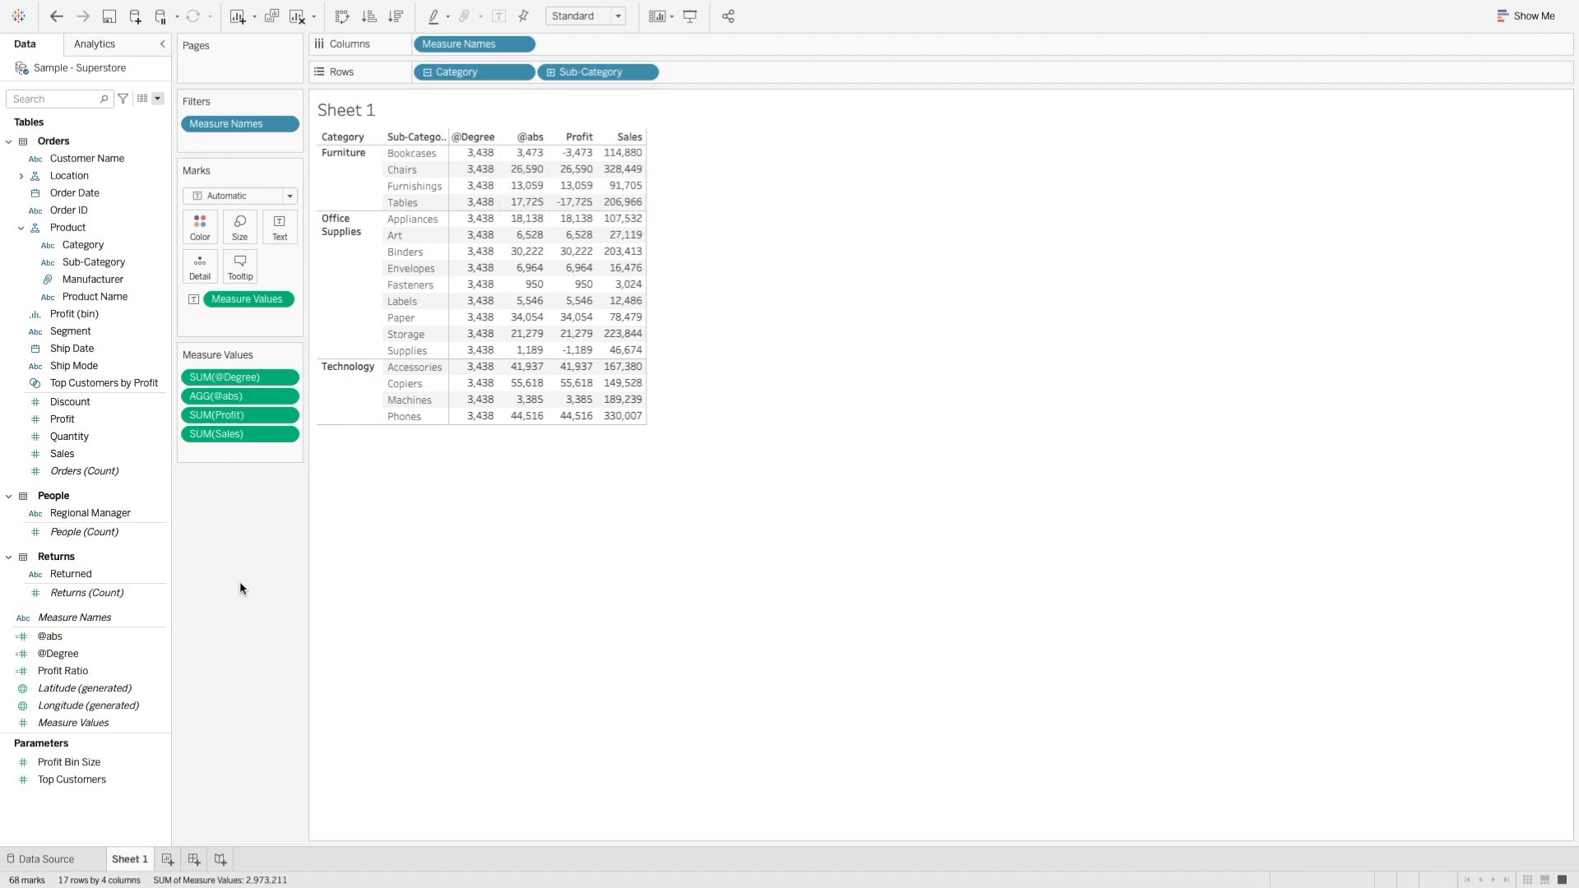
right_click(73, 647)
left_click(136, 386)
double_click(300, 292)
key("BackSpace")
type("pi")
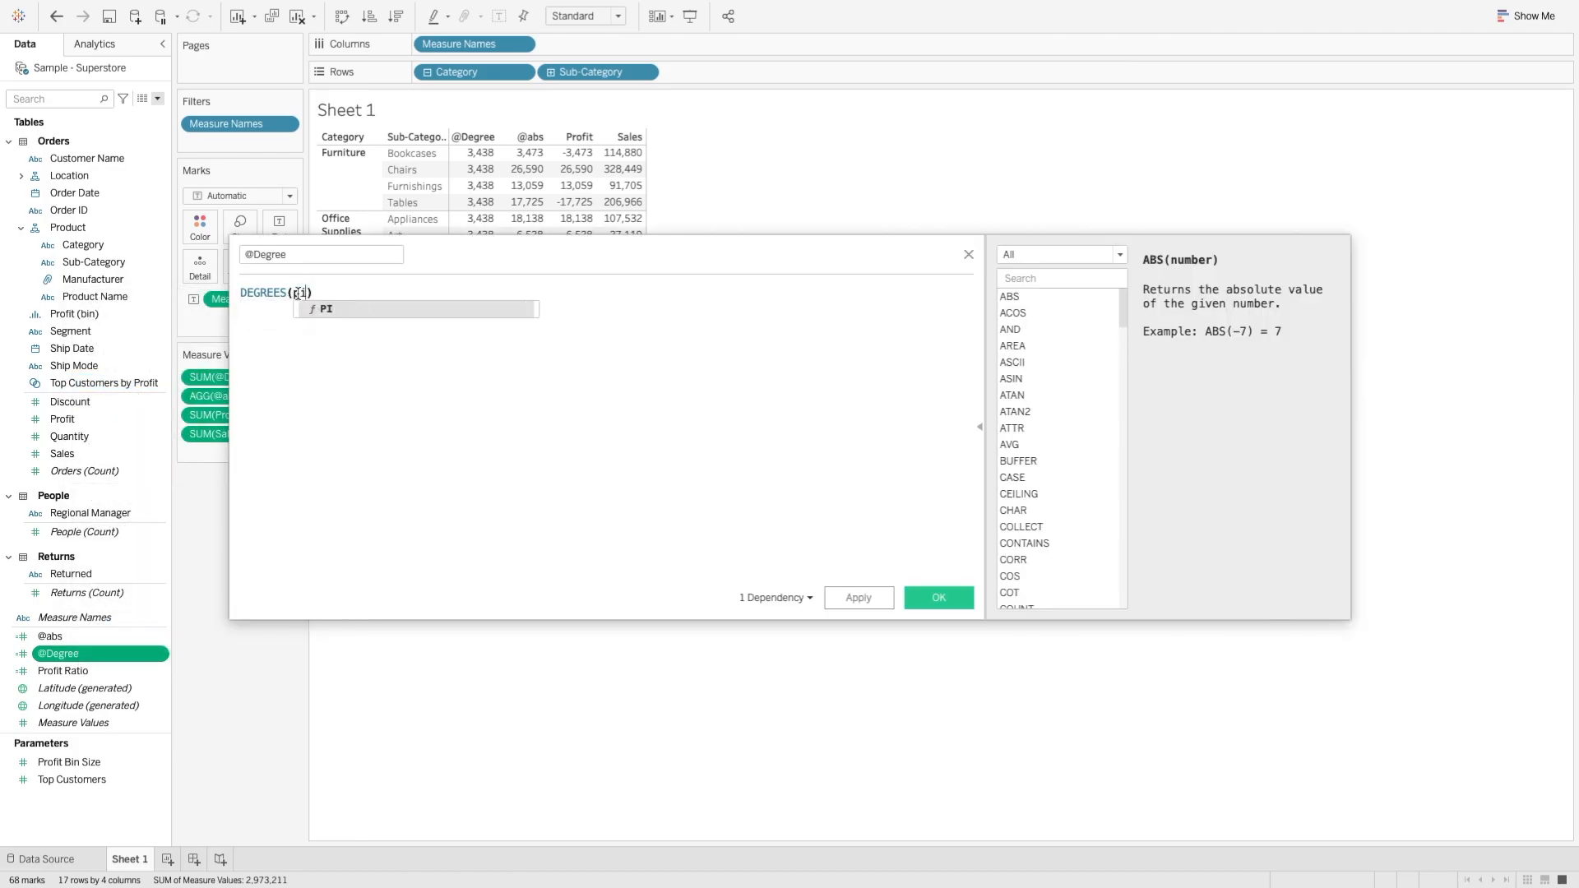
key("Return")
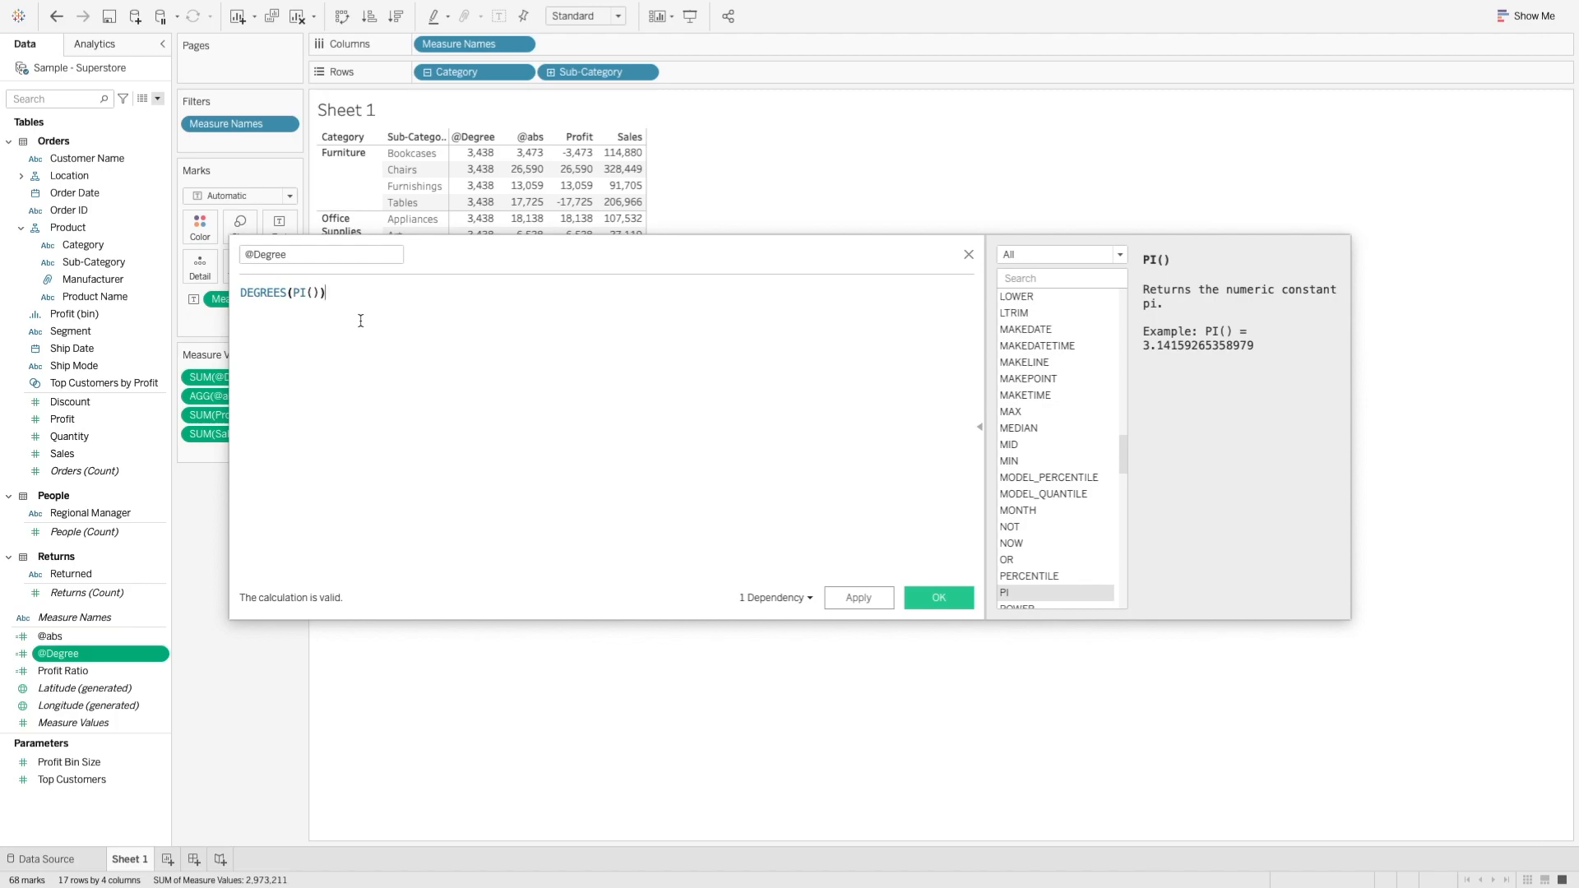
left_click(910, 598)
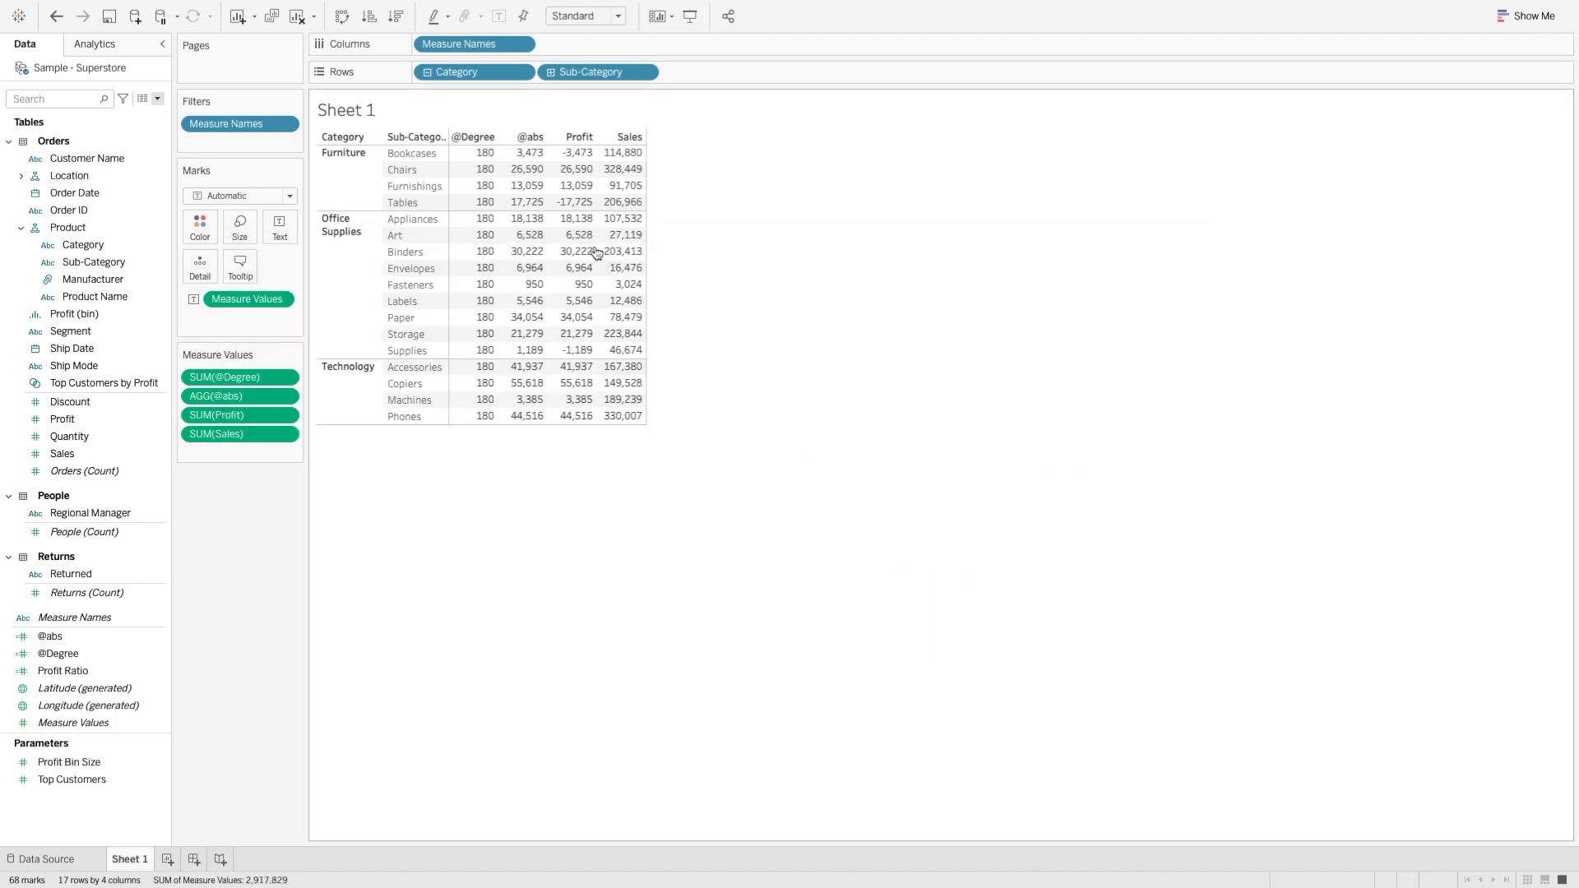
mouse_move(491, 175)
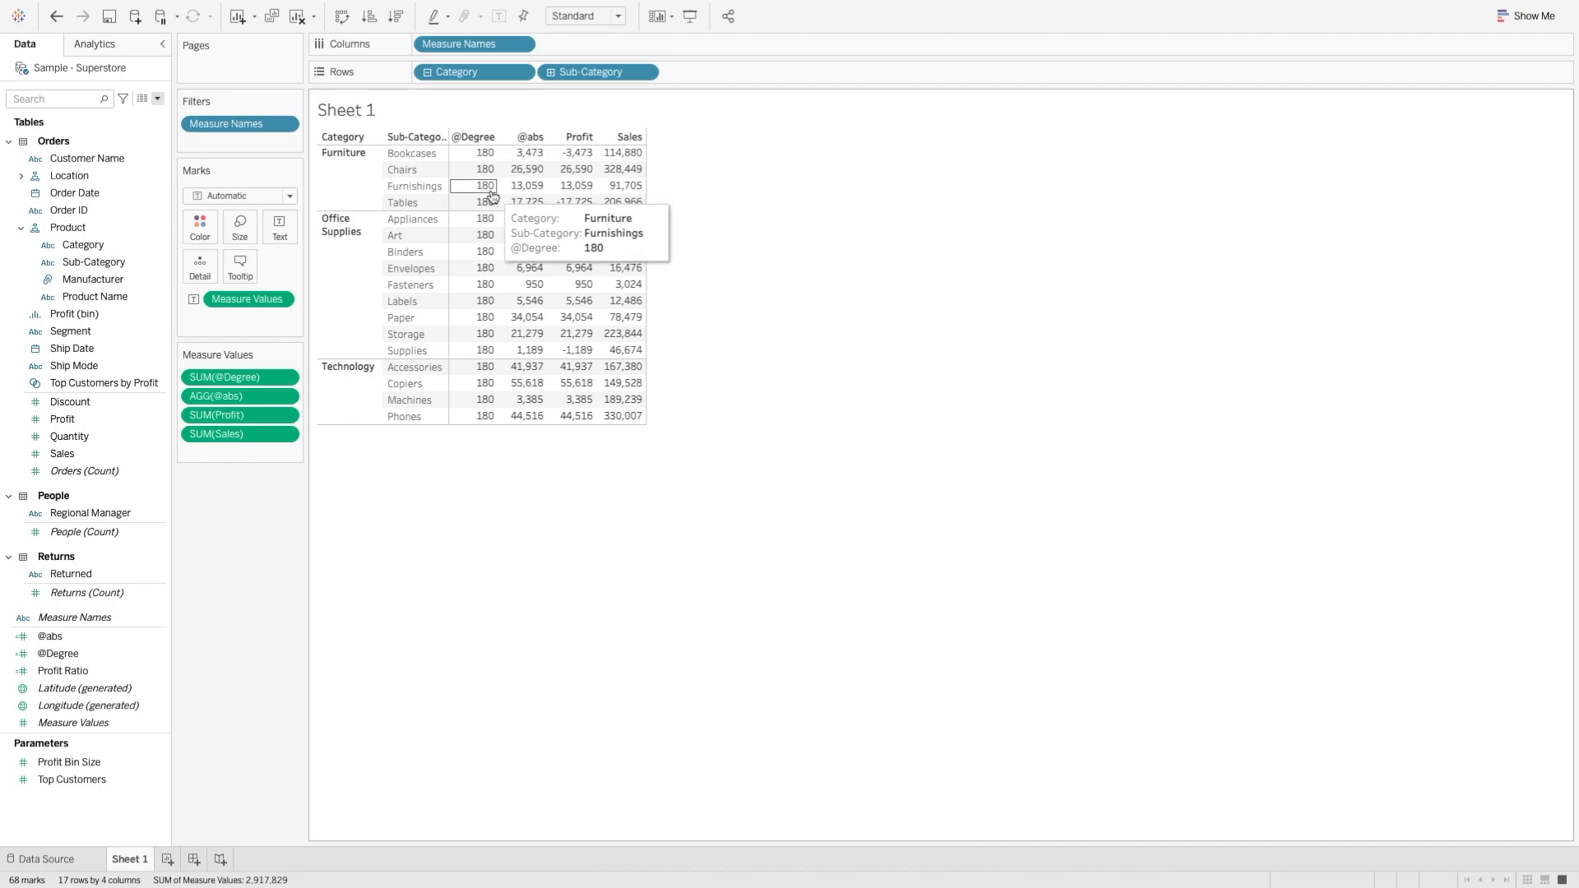
left_click(157, 97)
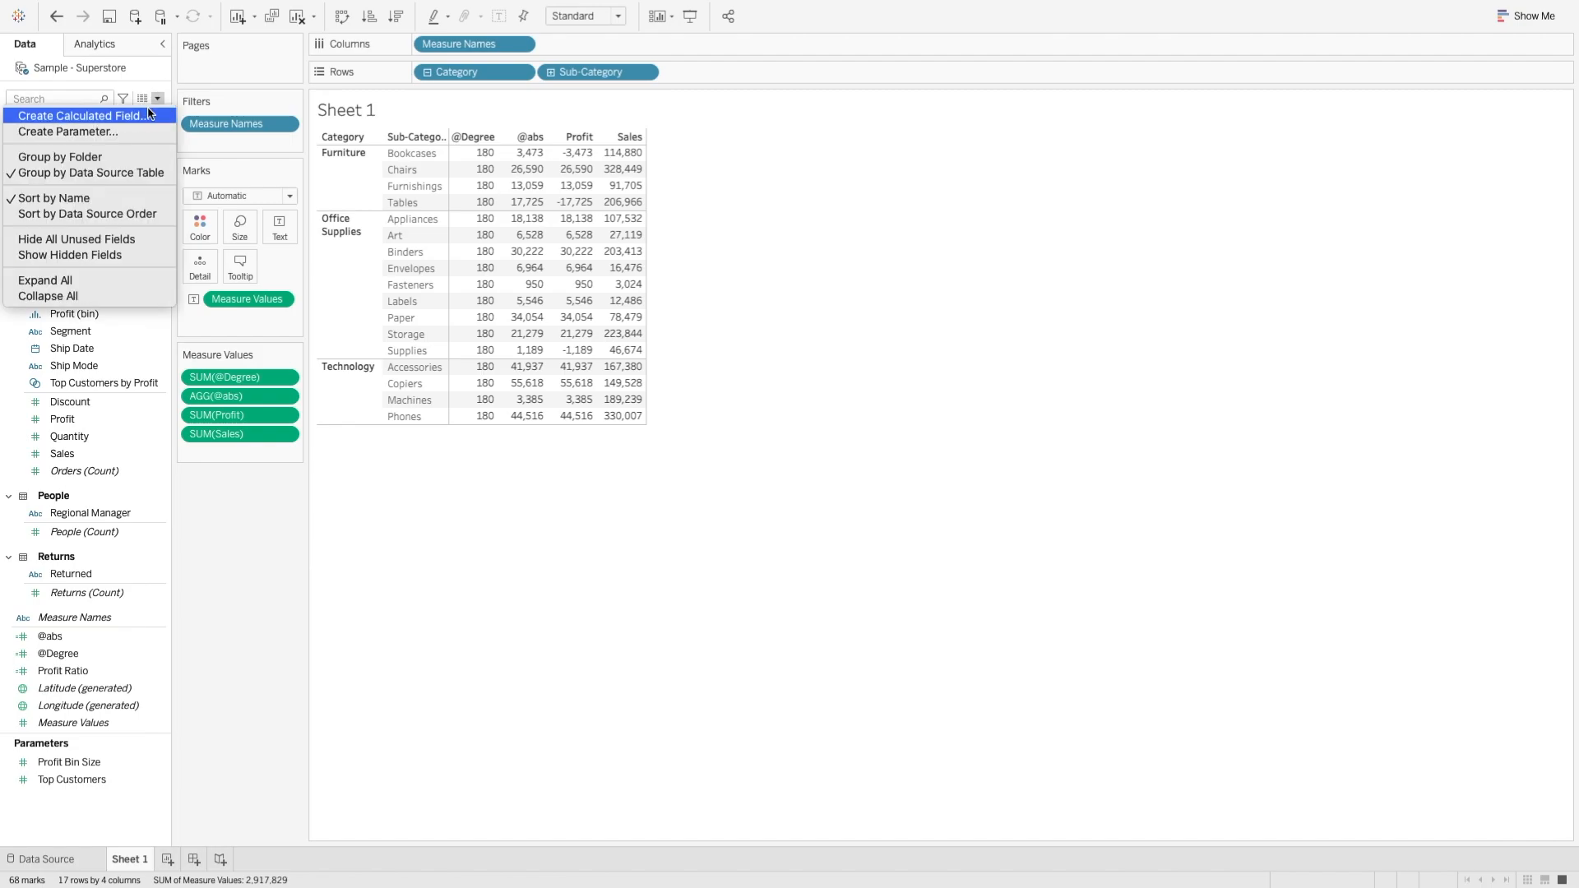
left_click(146, 115)
type("@exp")
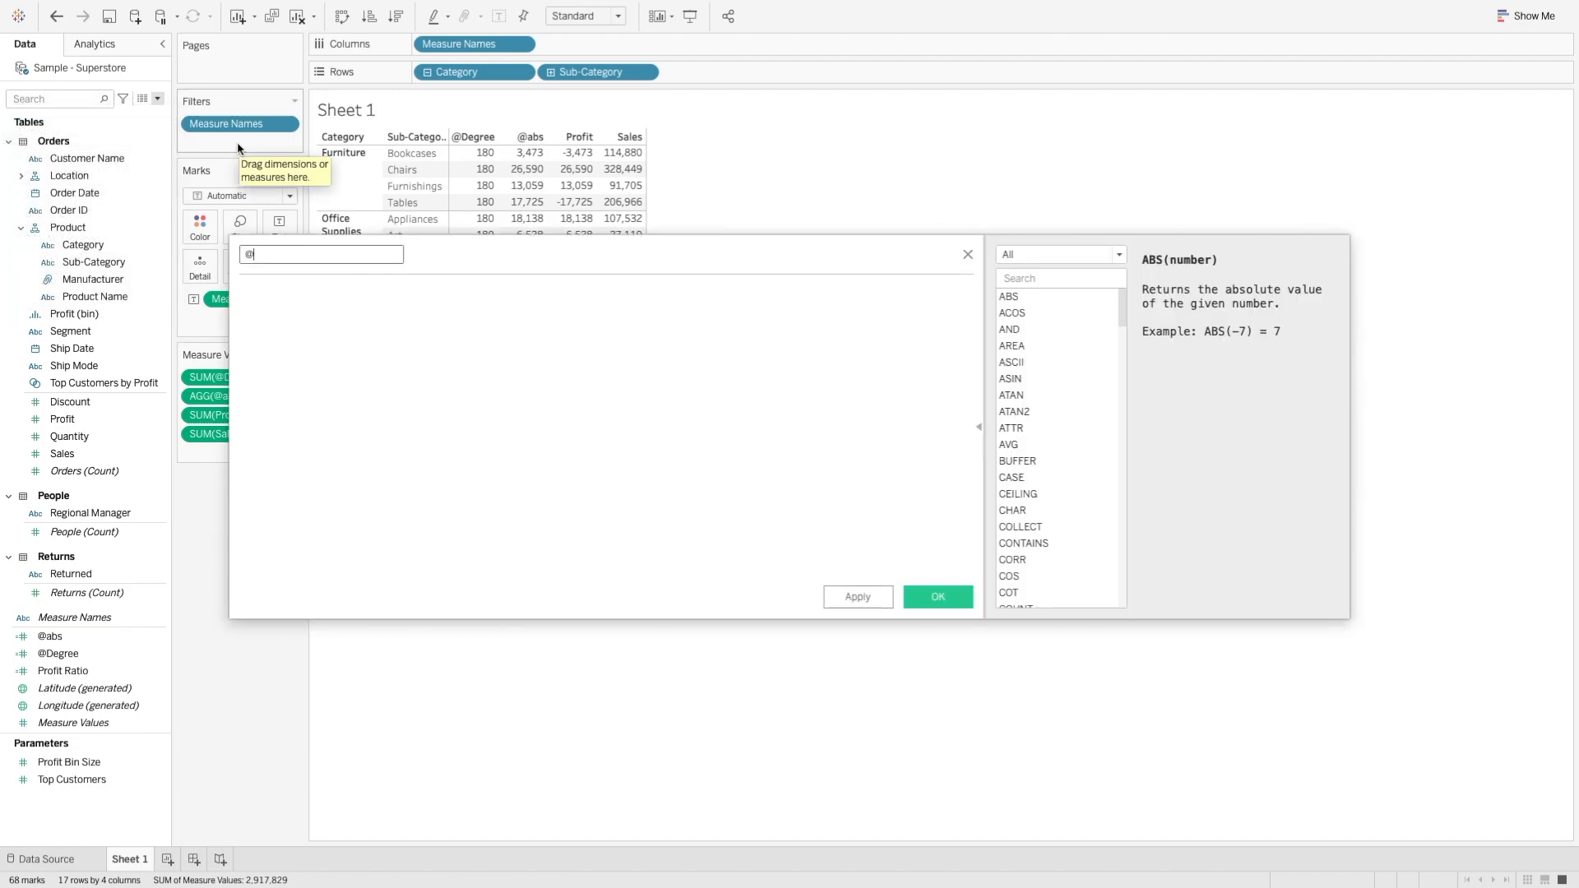
key("Tab")
type("exp")
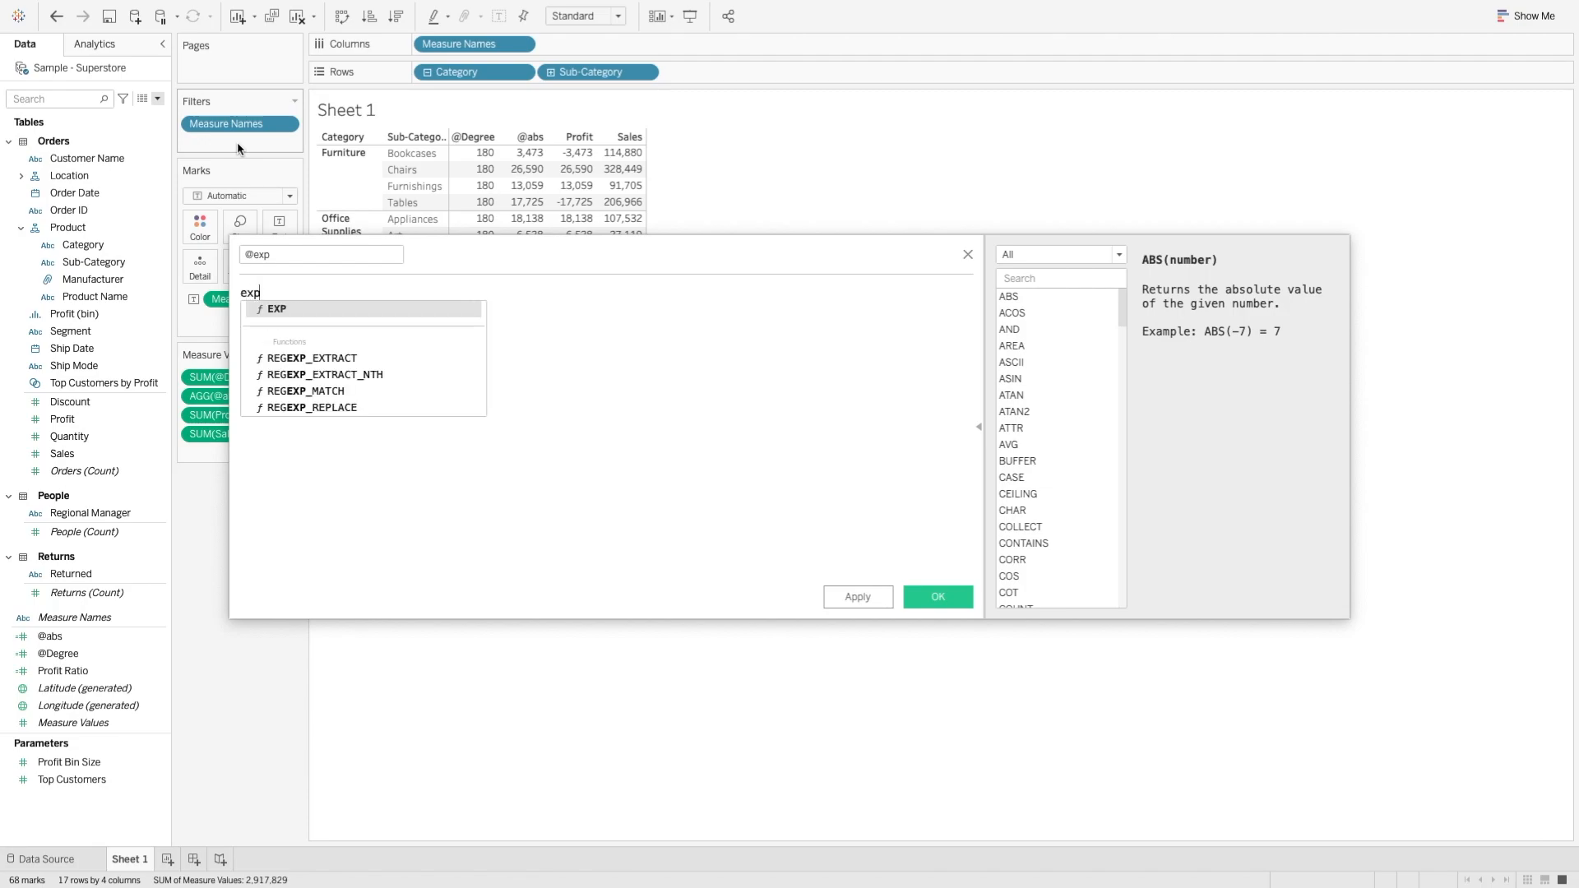
key("Return")
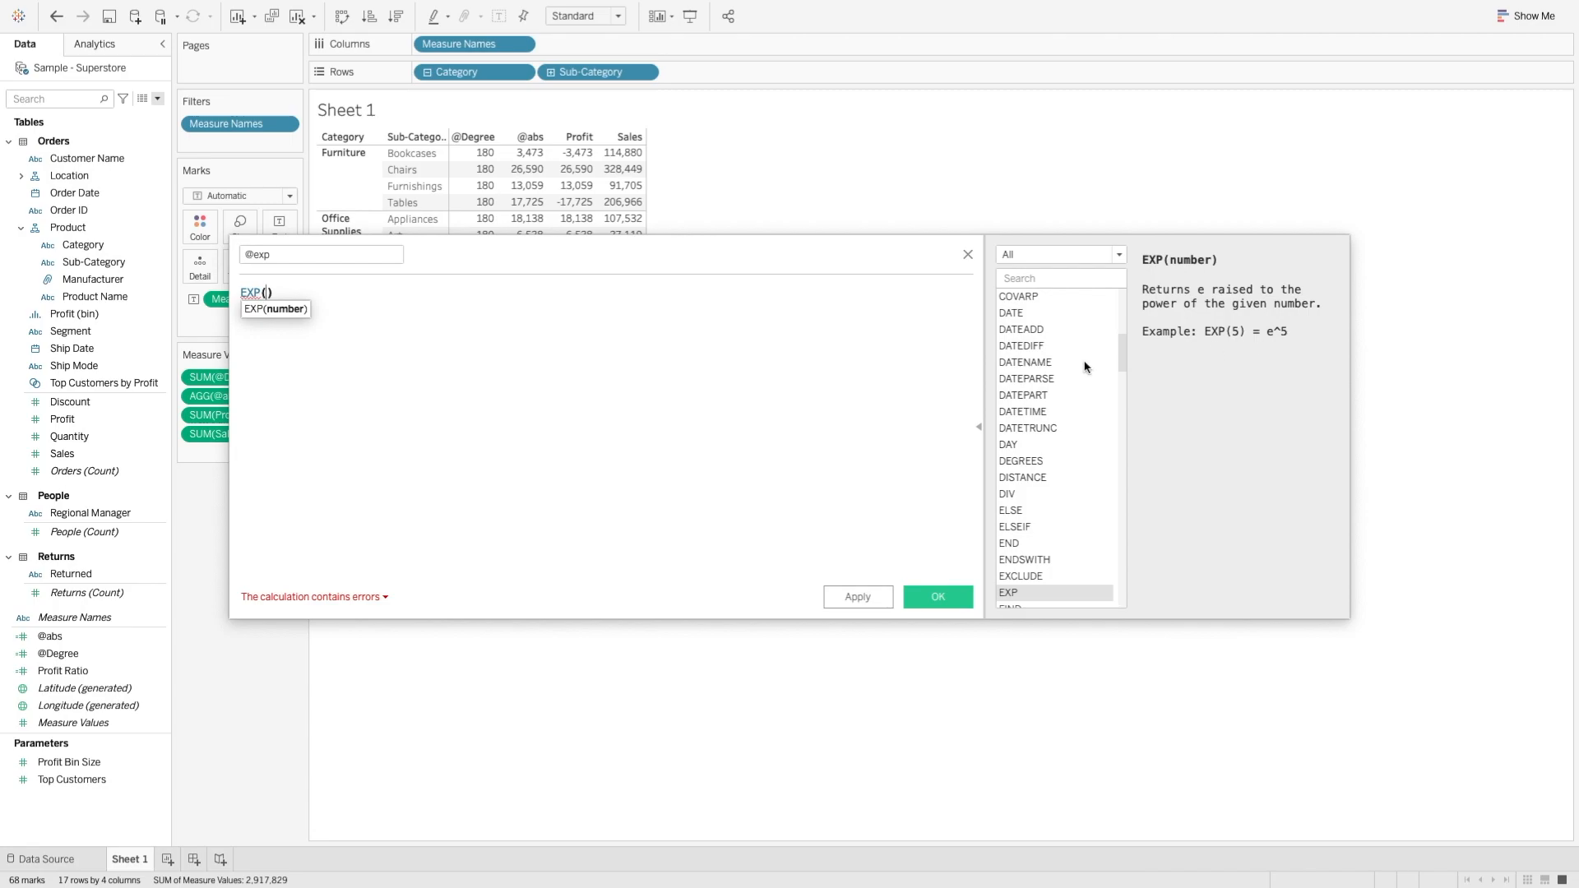
type("1")
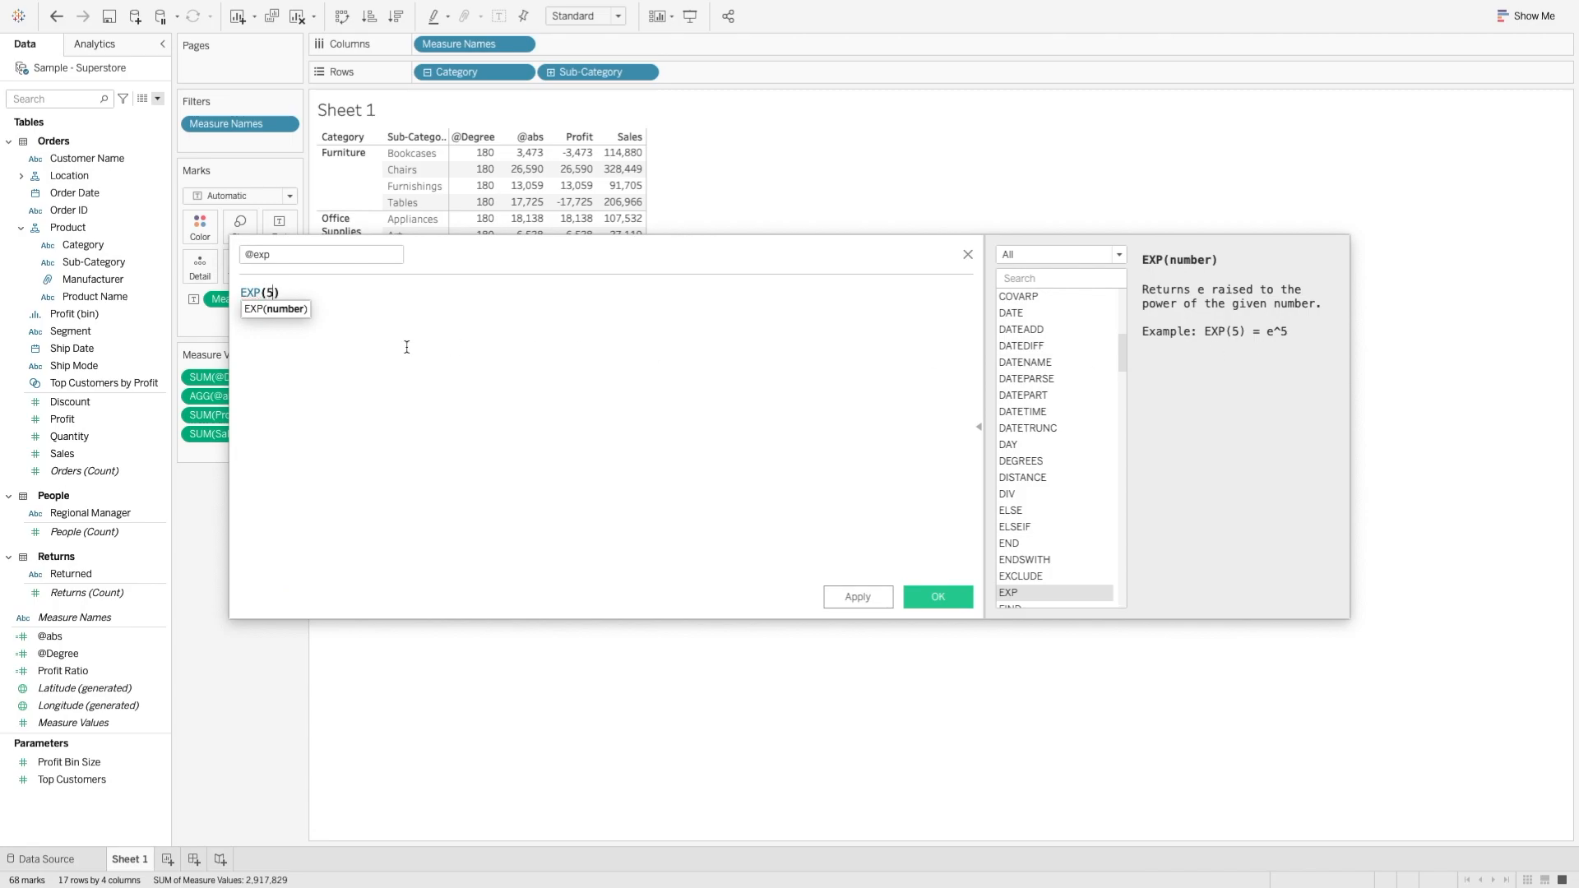
left_click(930, 598)
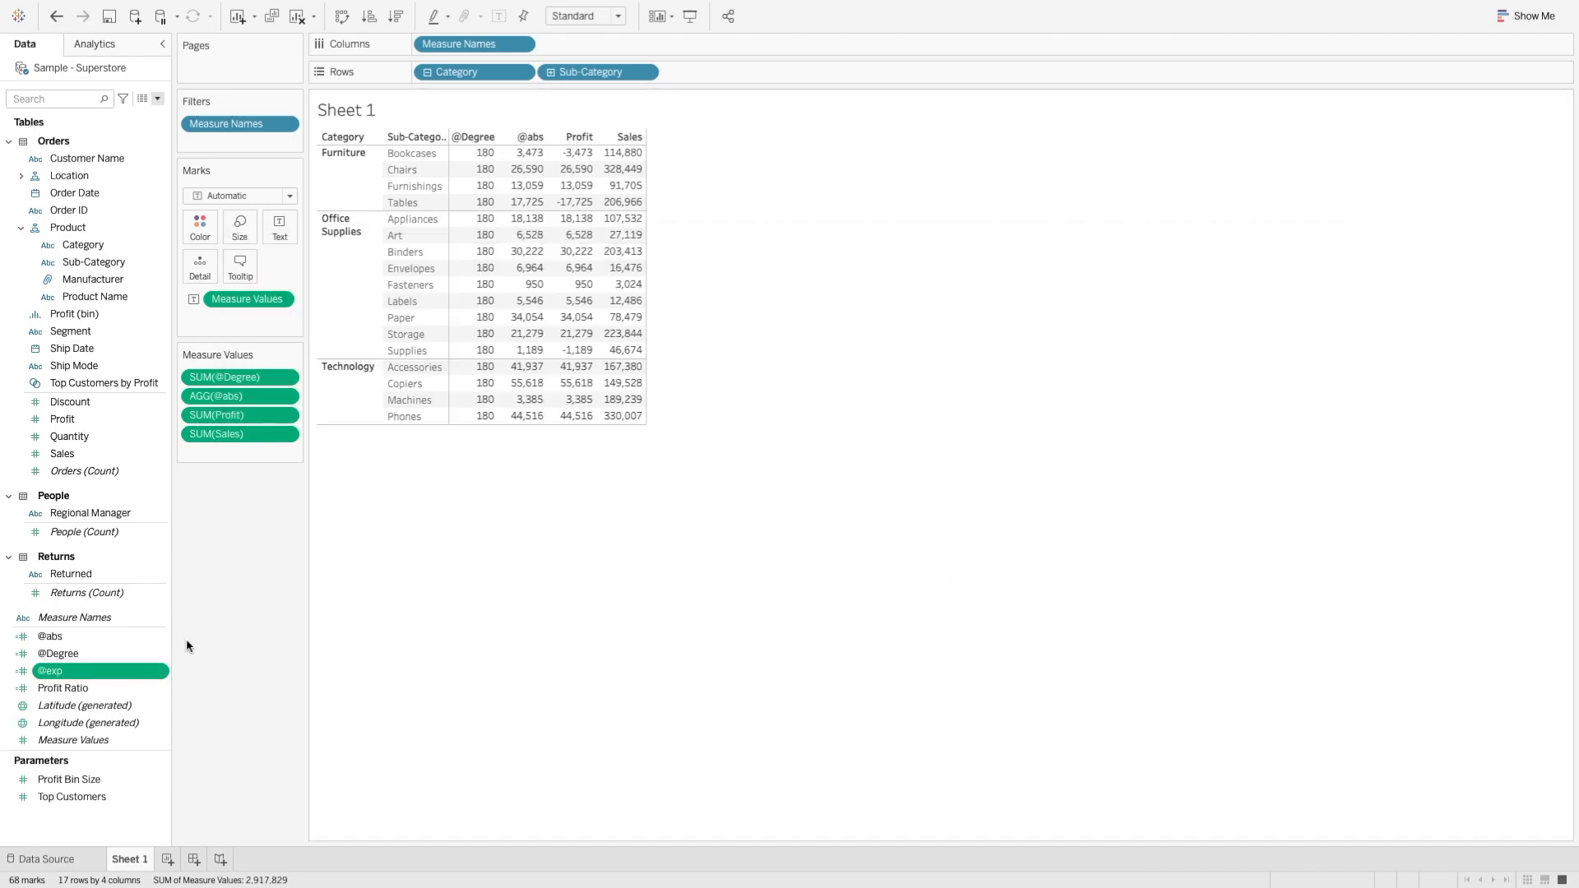
double_click(91, 670)
mouse_move(592, 156)
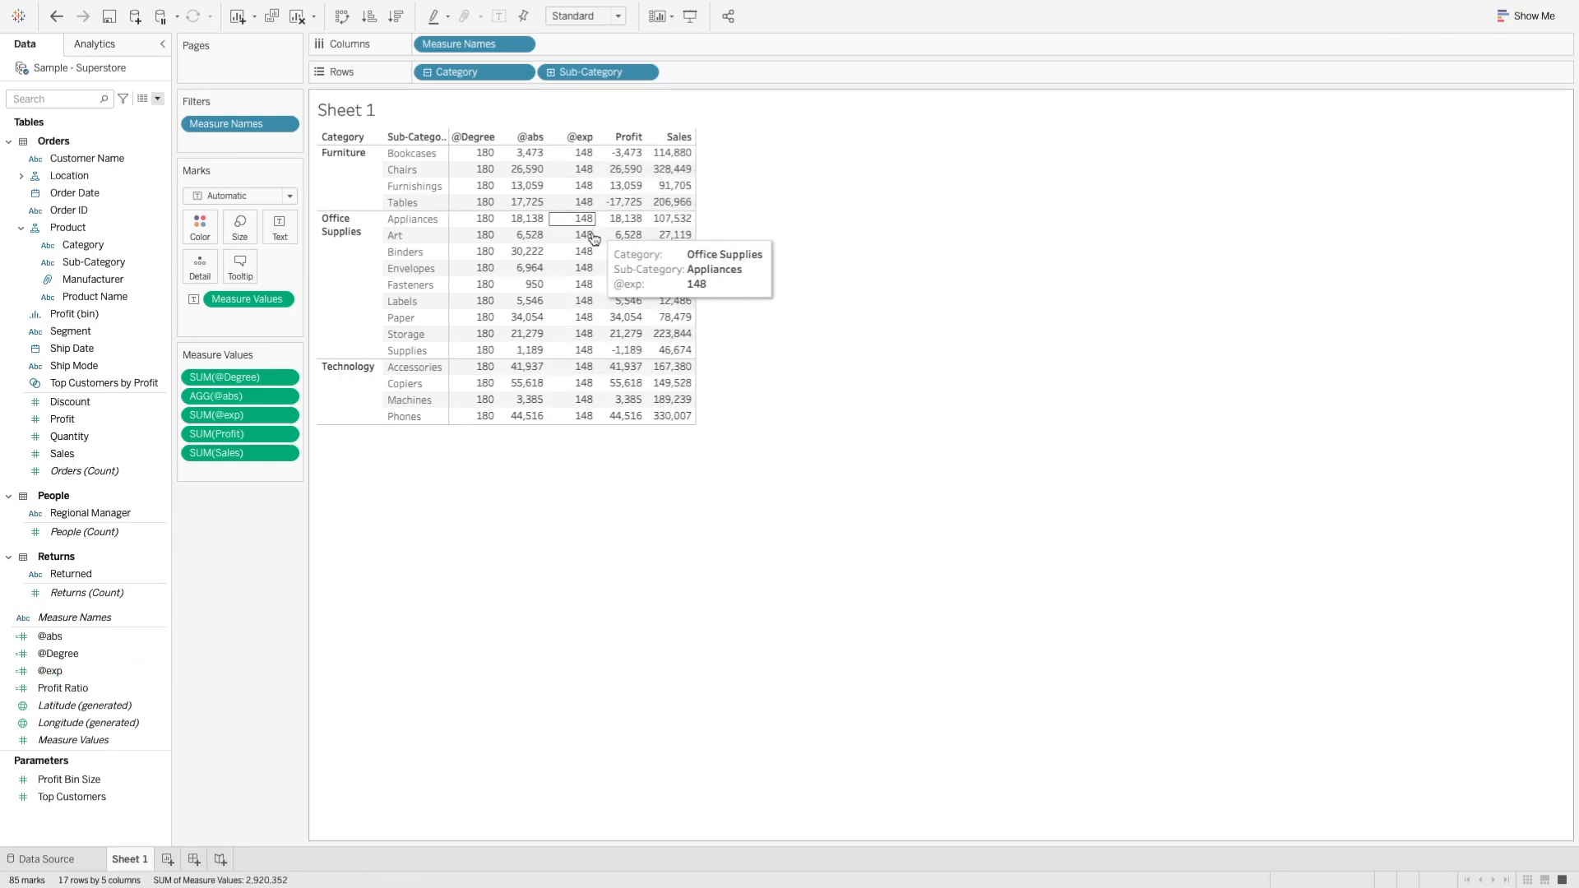
right_click(100, 671)
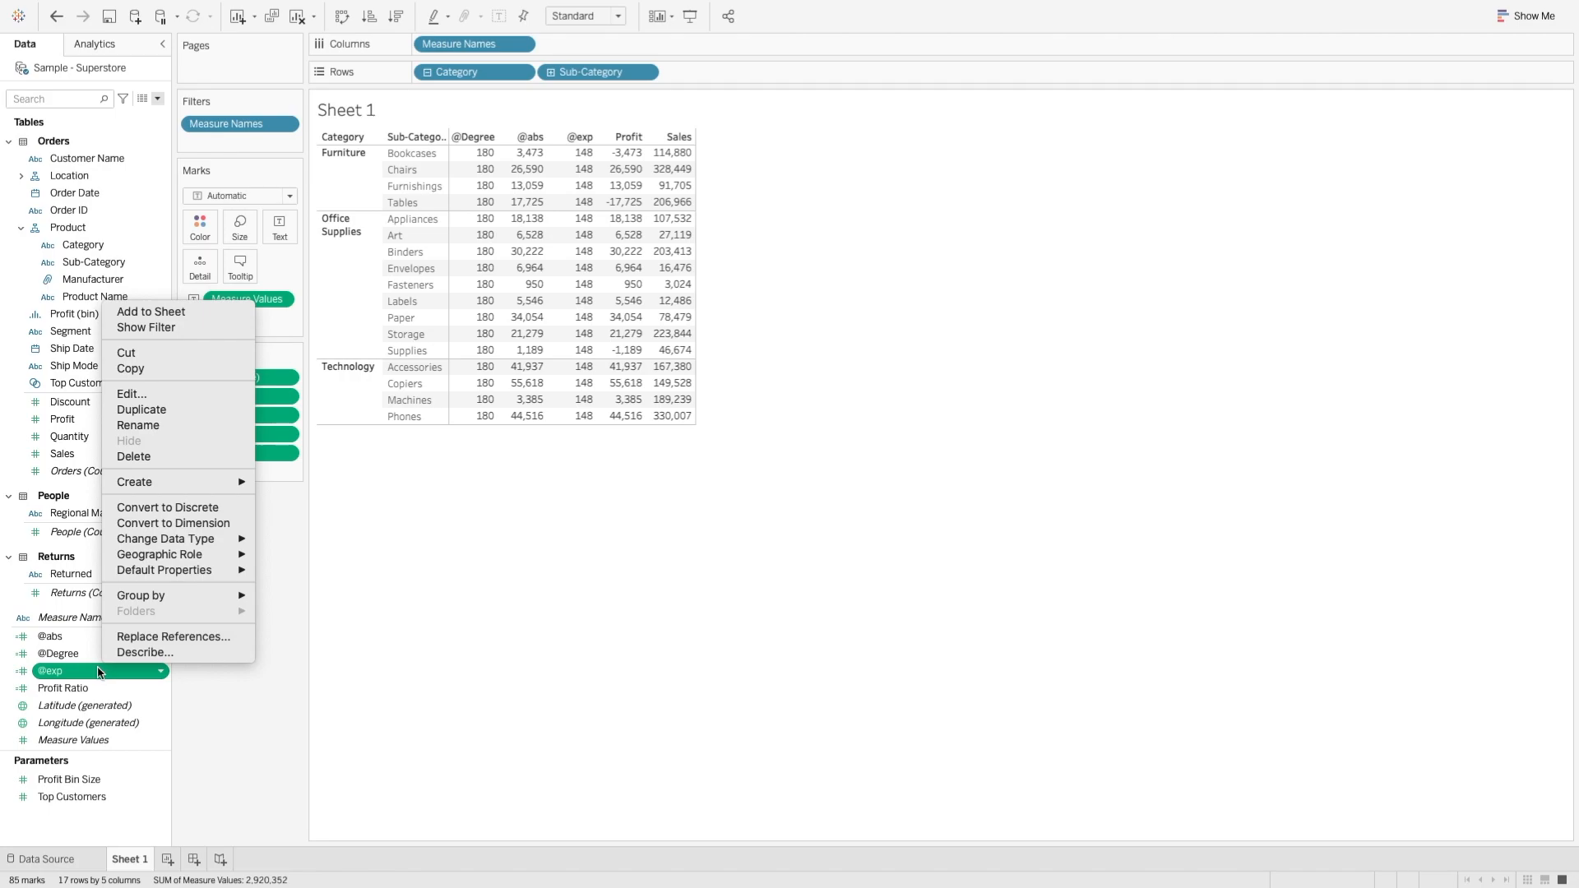
left_click(152, 394)
left_click(272, 292)
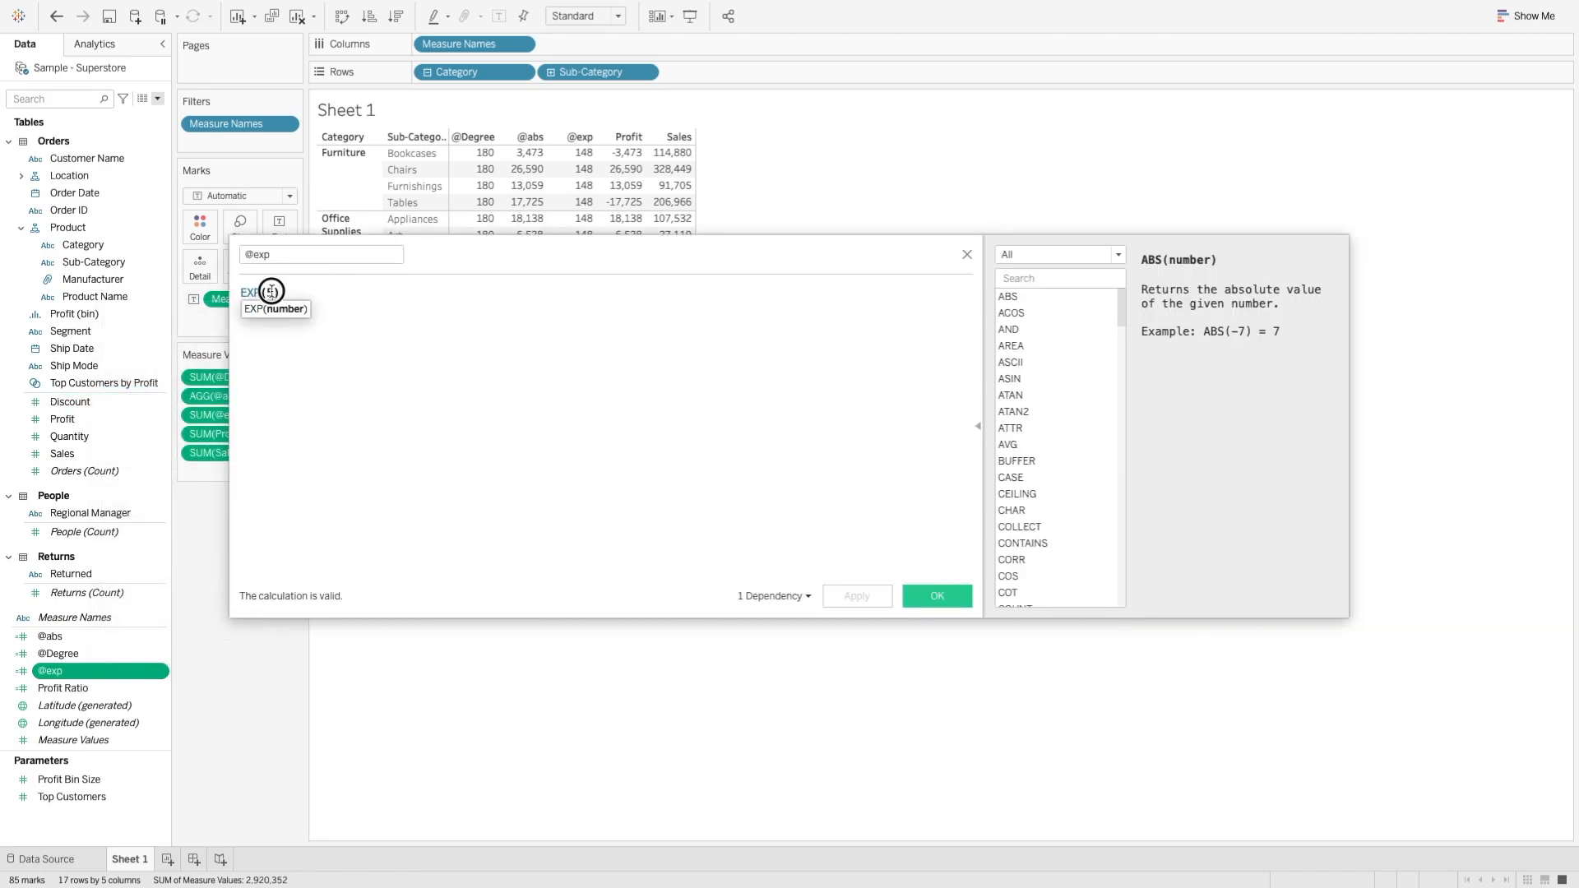
key("BackSpace")
type("8")
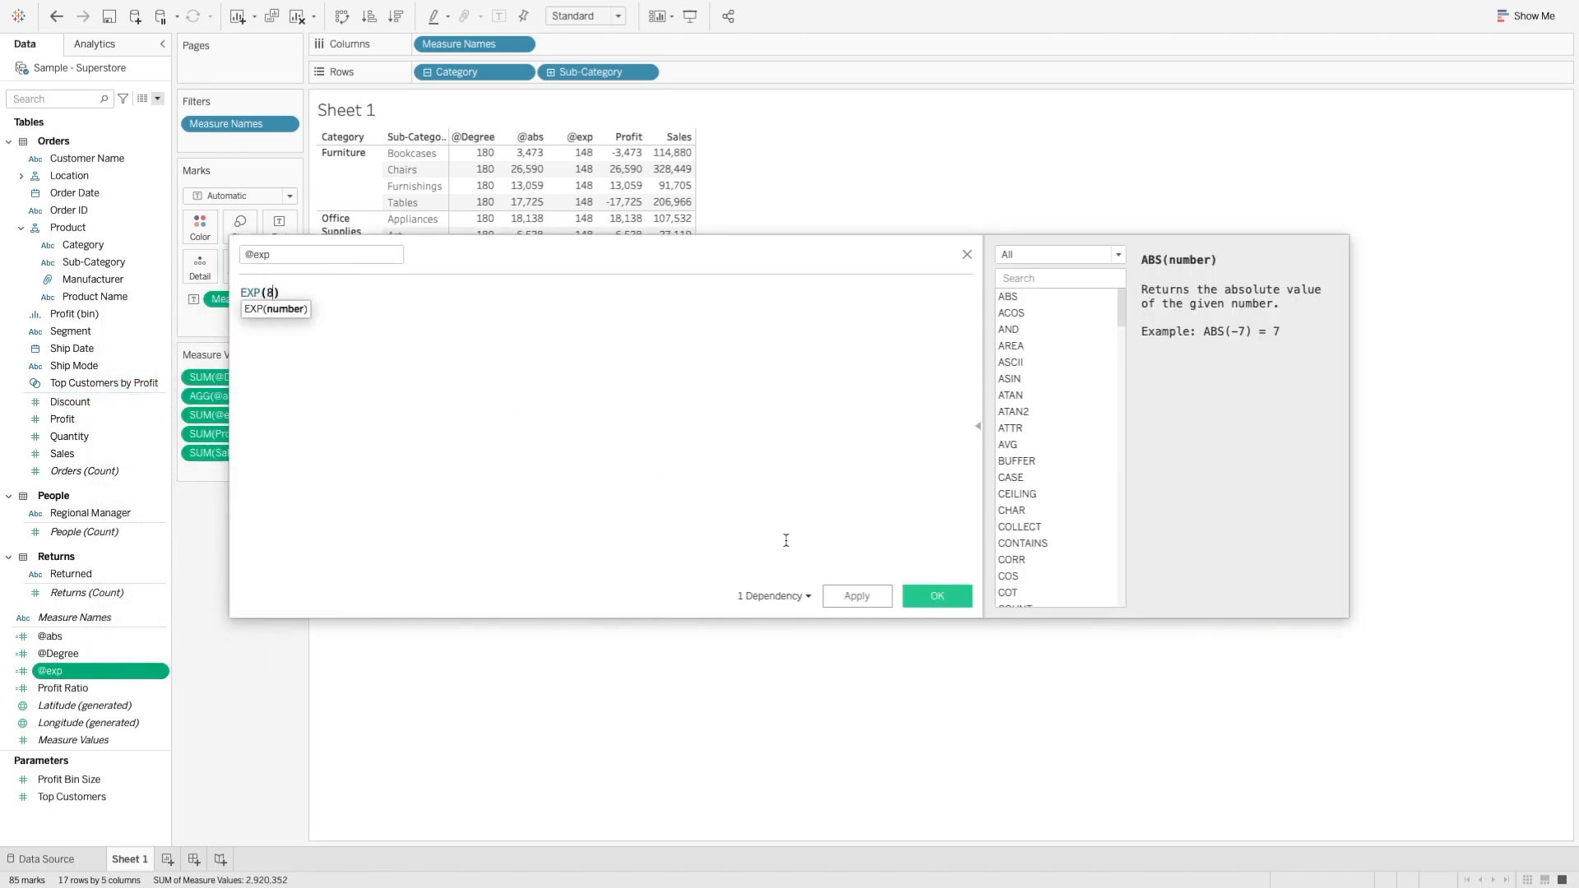
left_click(937, 596)
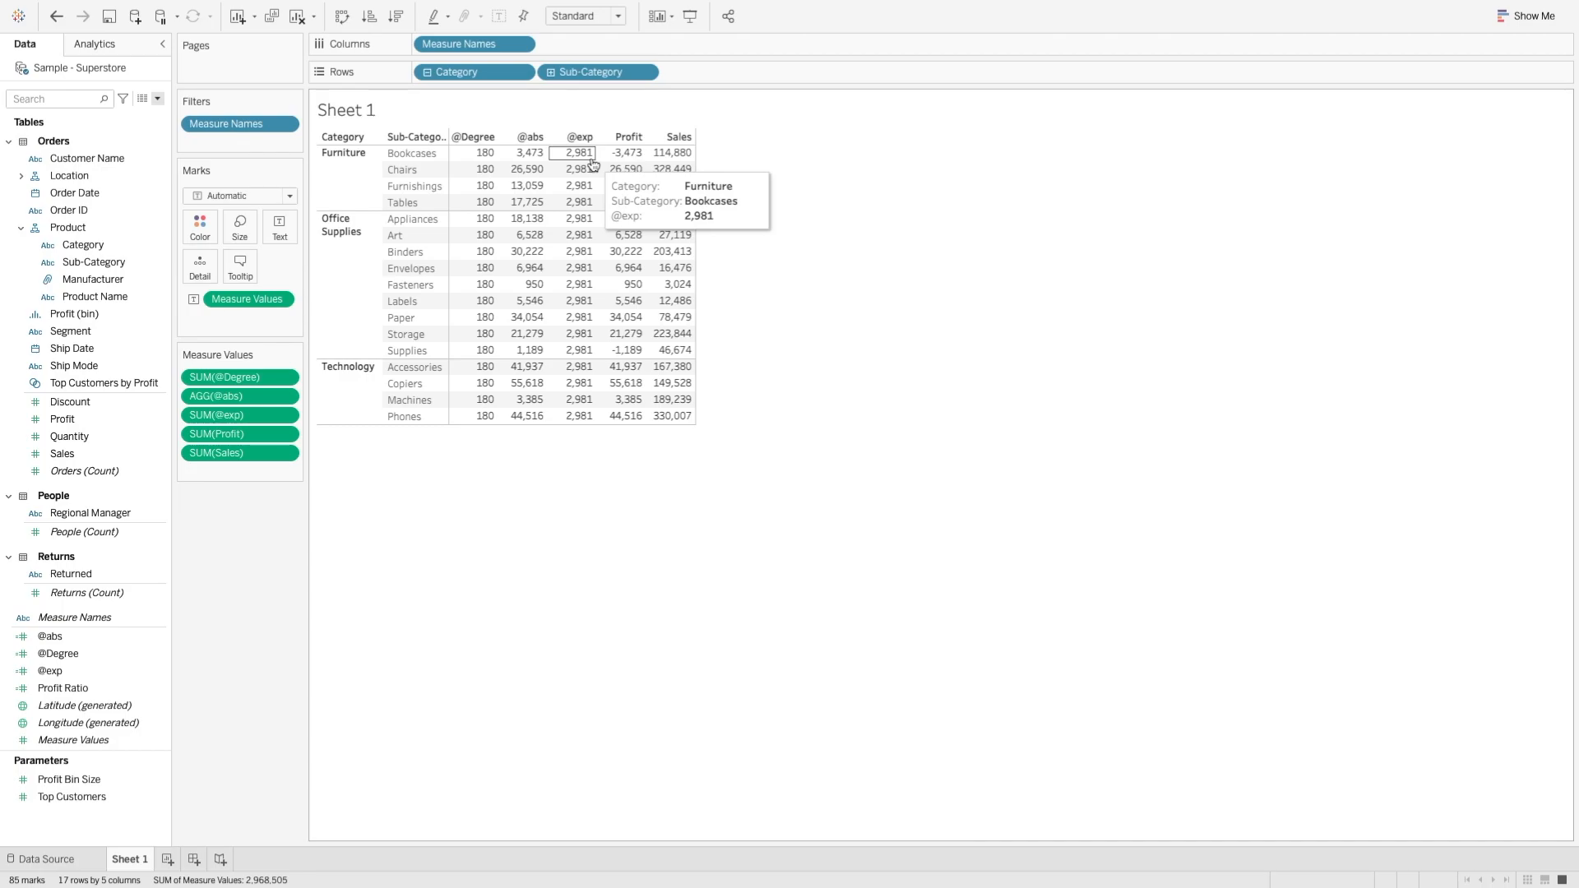
left_click(158, 98)
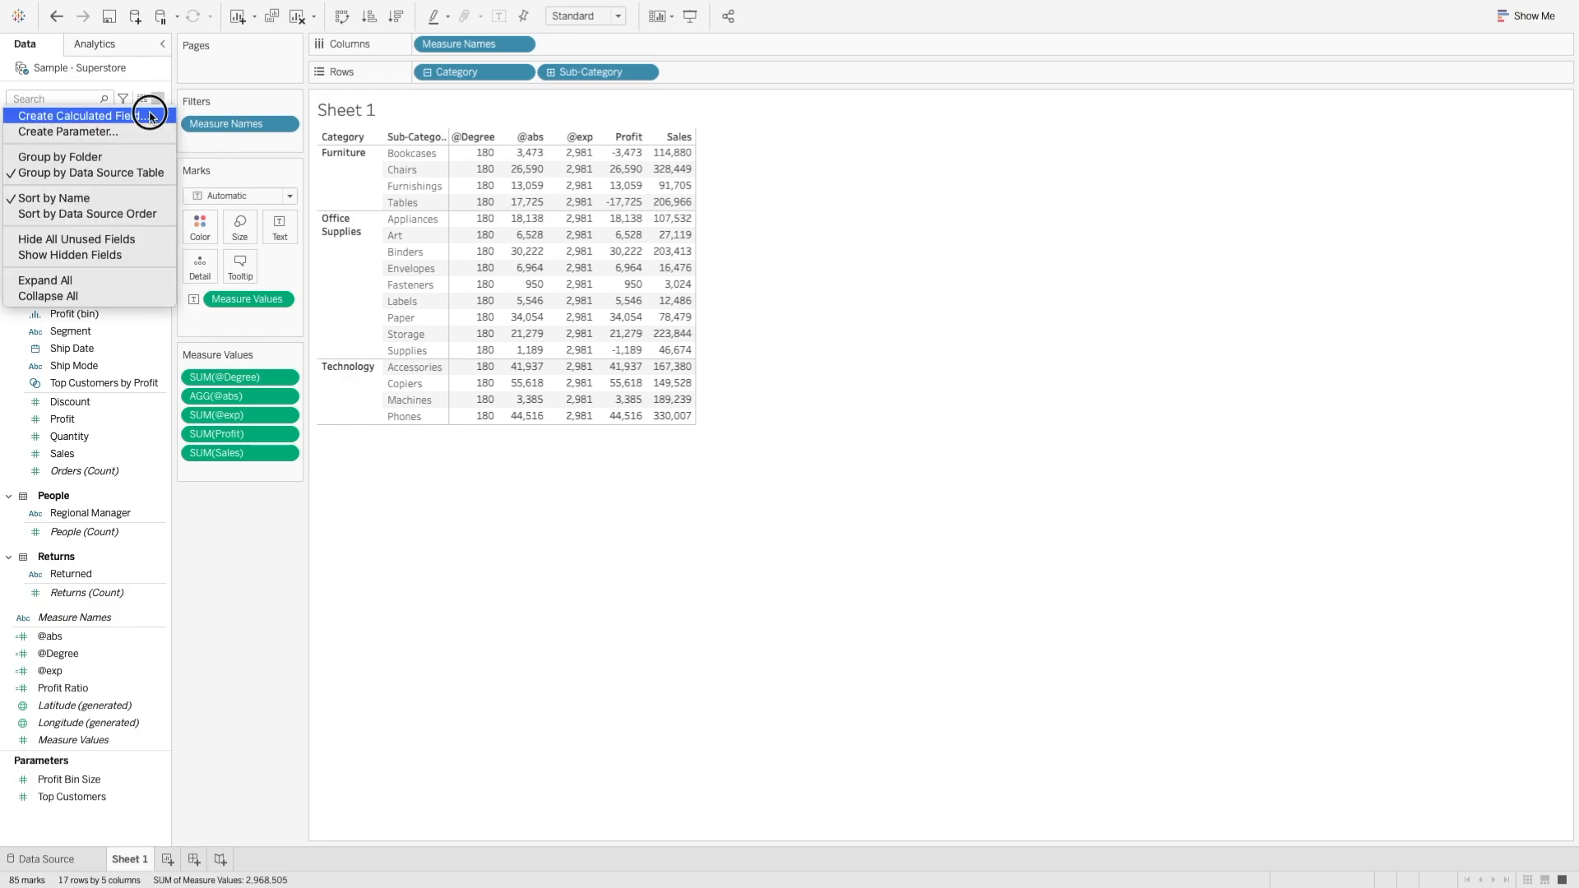
left_click(149, 112)
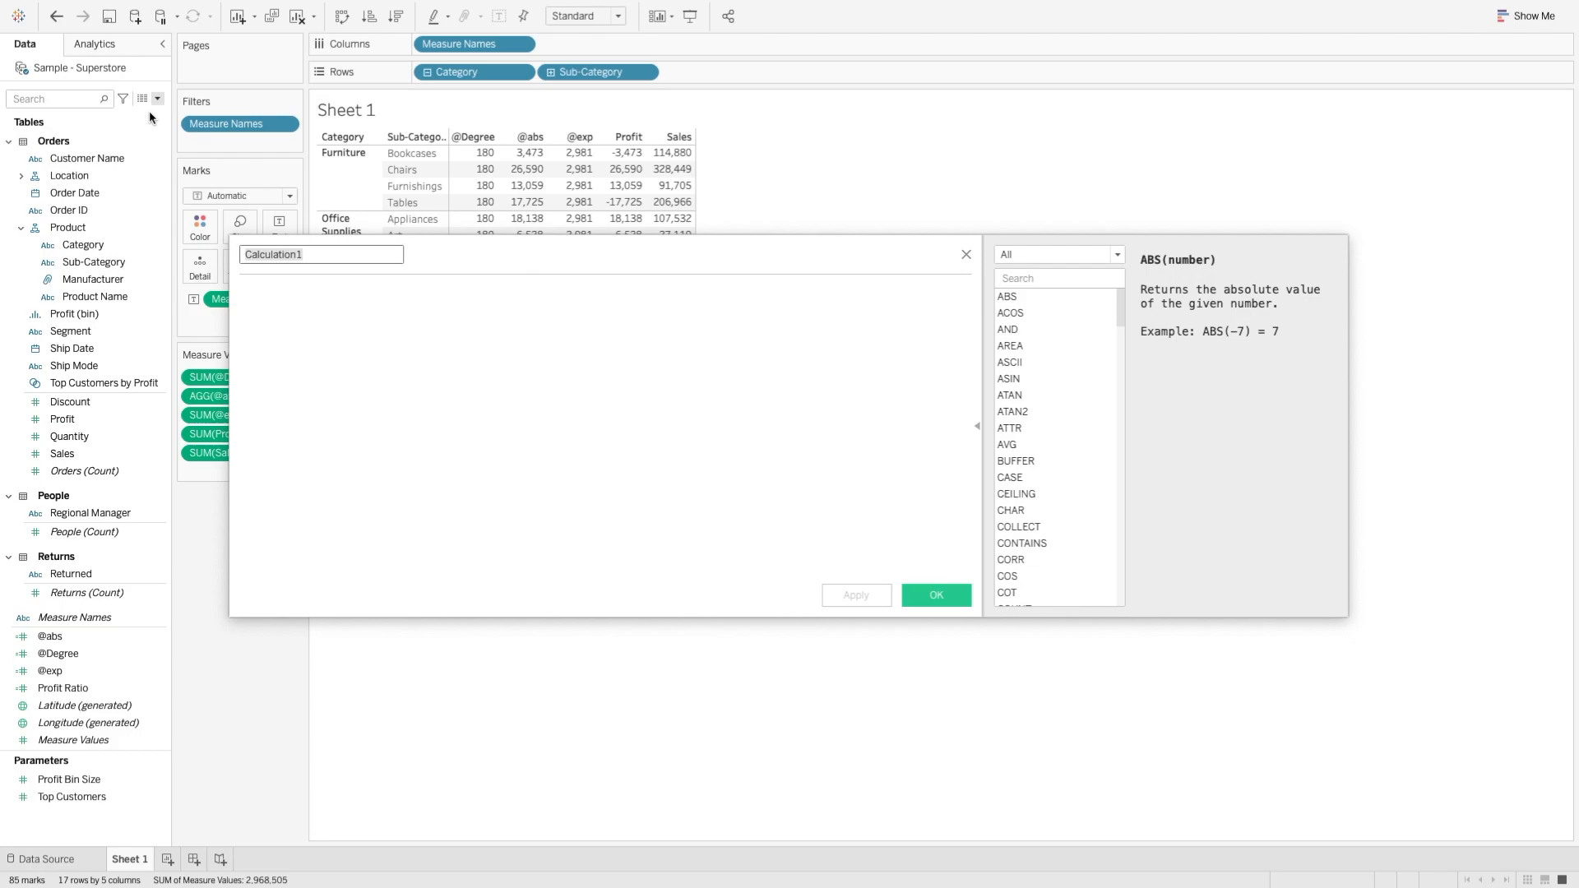
type("@LN")
key("Tab")
type("ln")
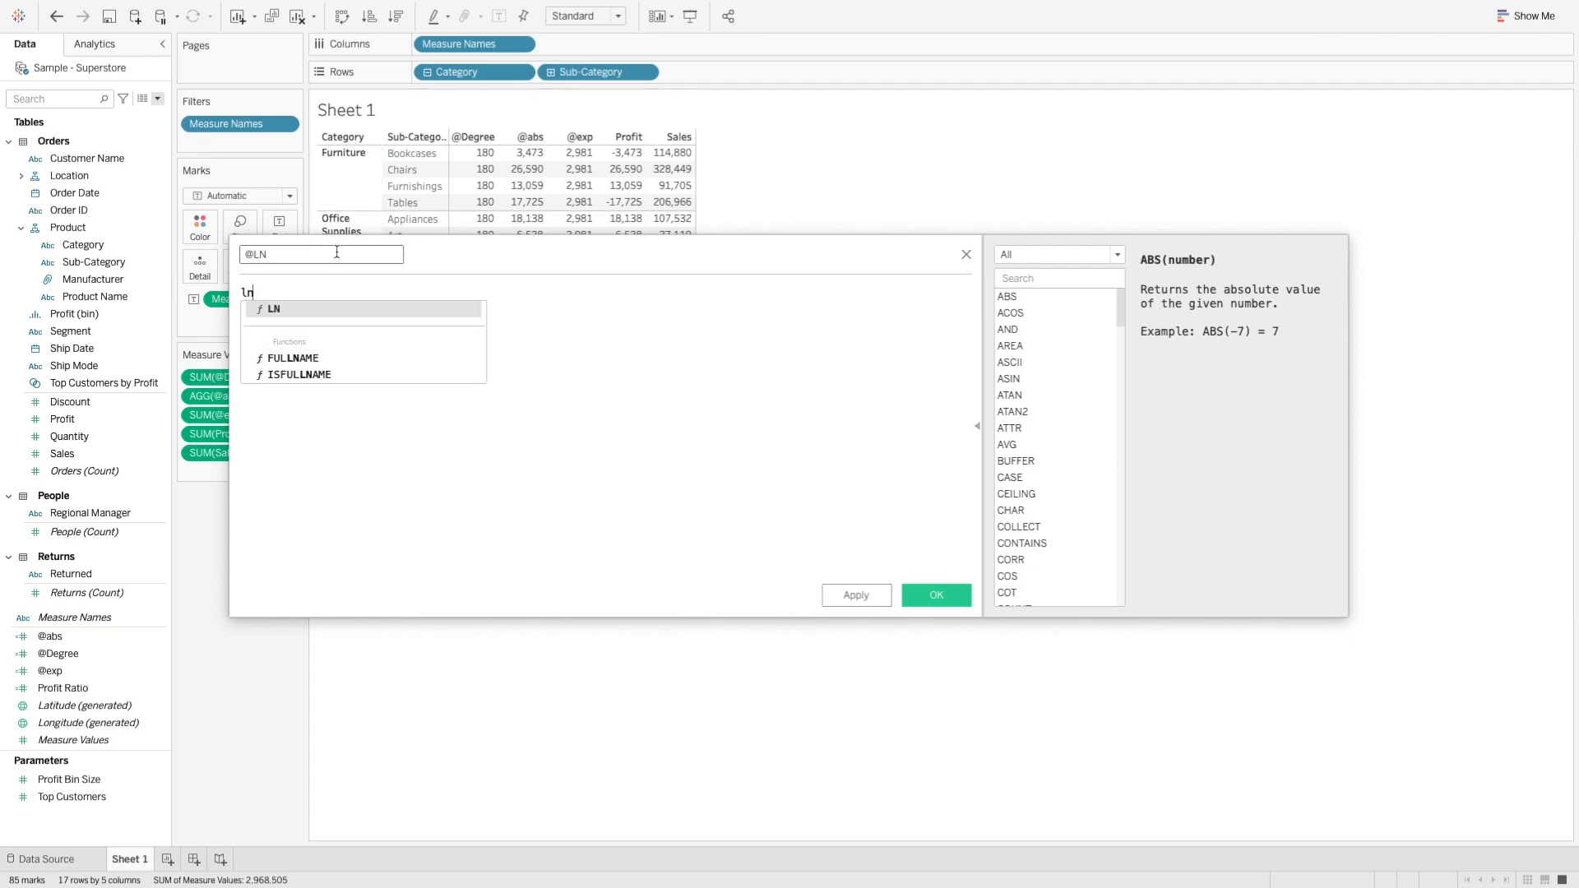
key("Return")
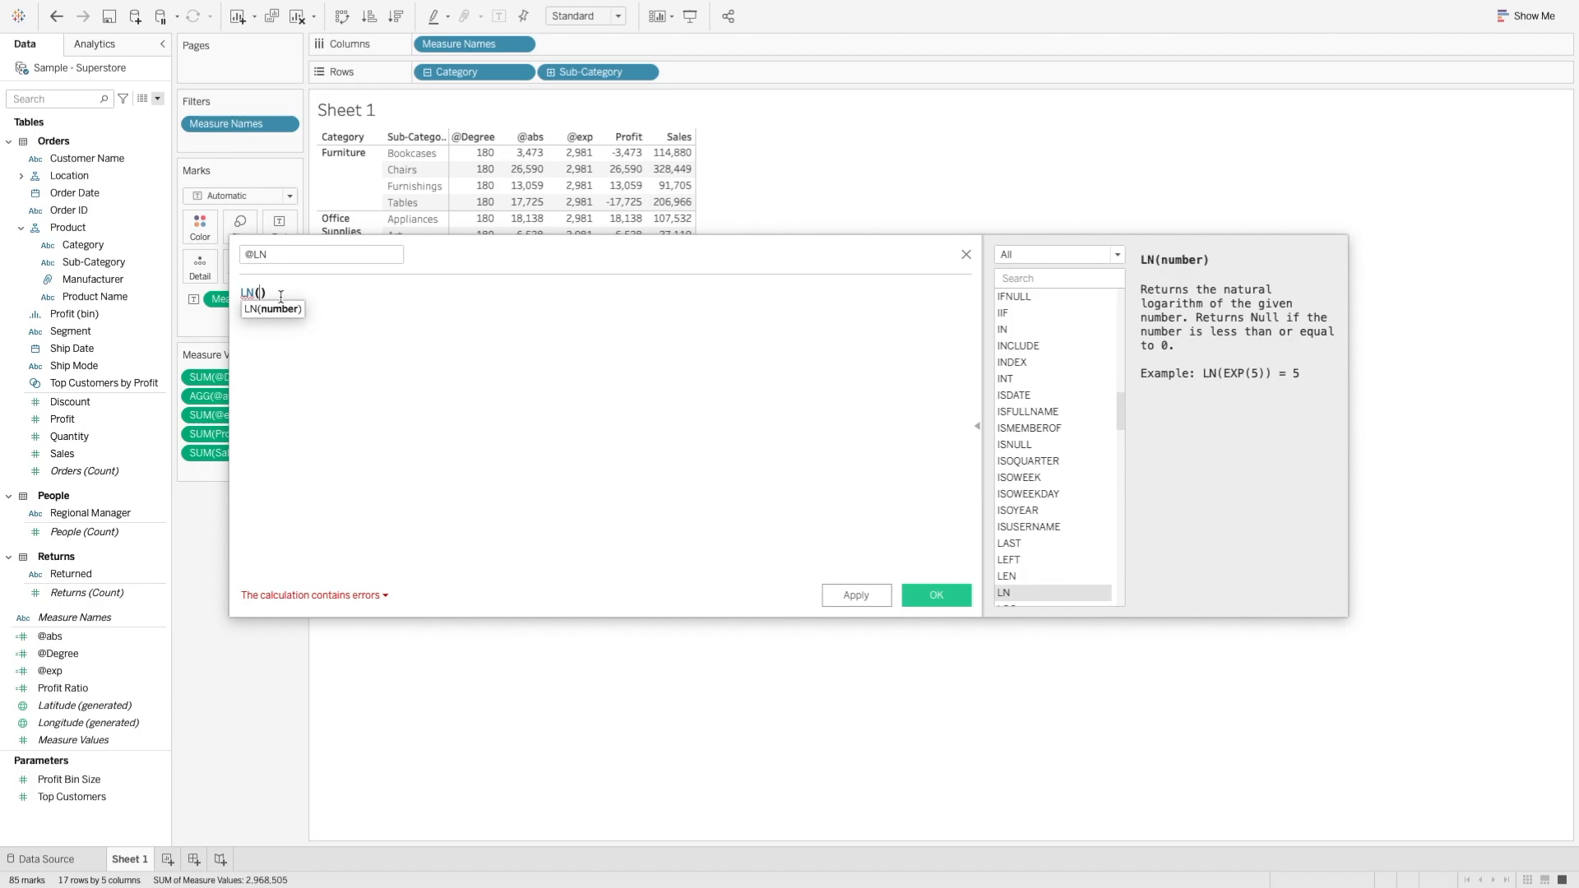
type("EXP")
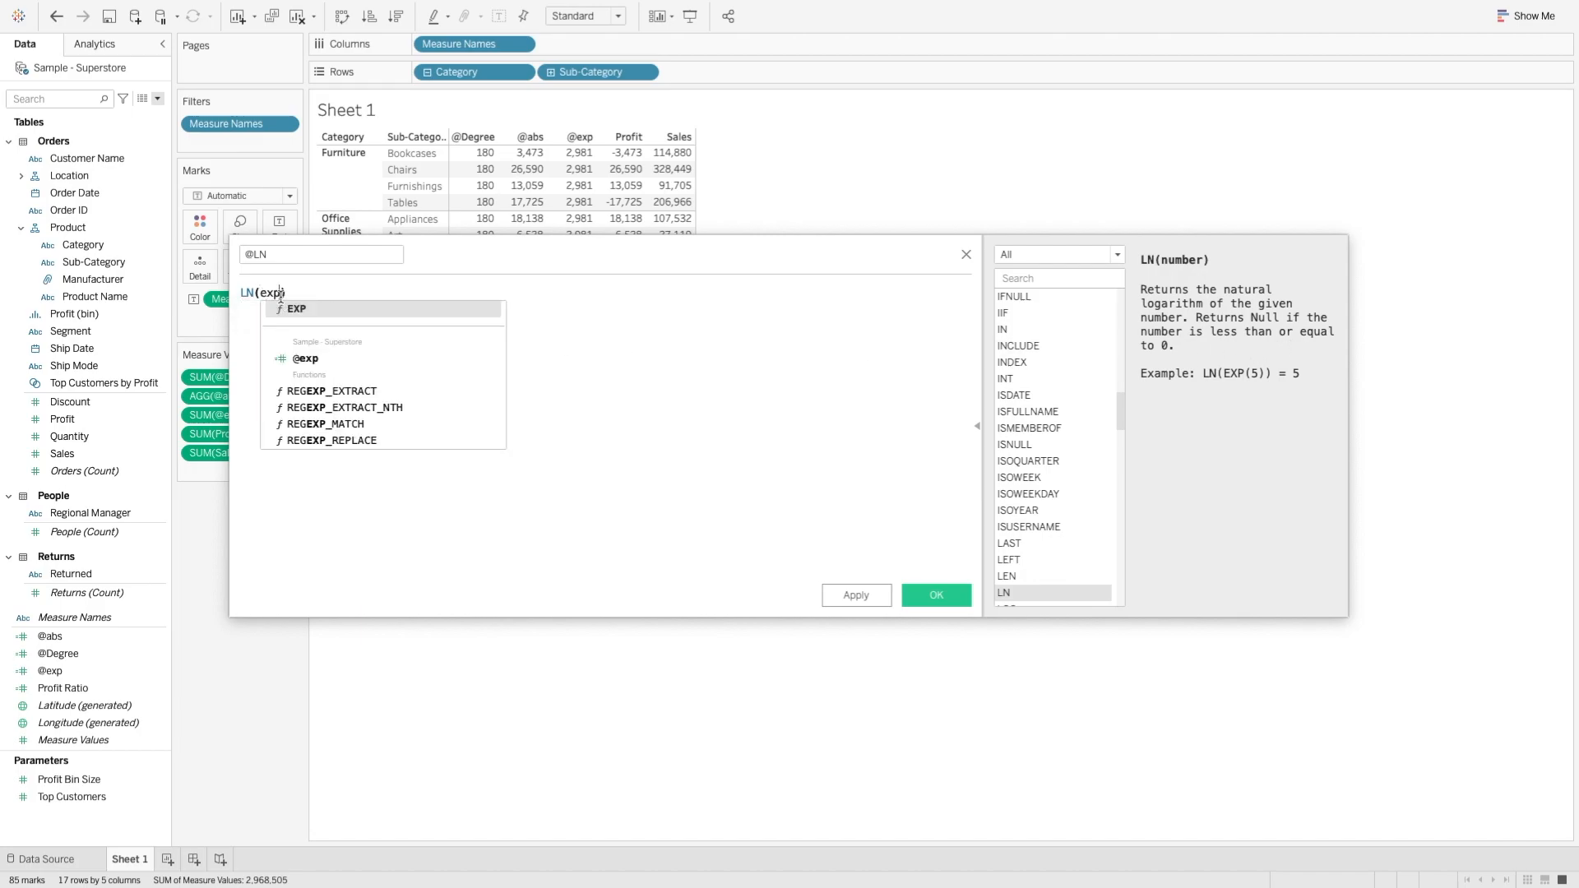
key("Return")
type("8")
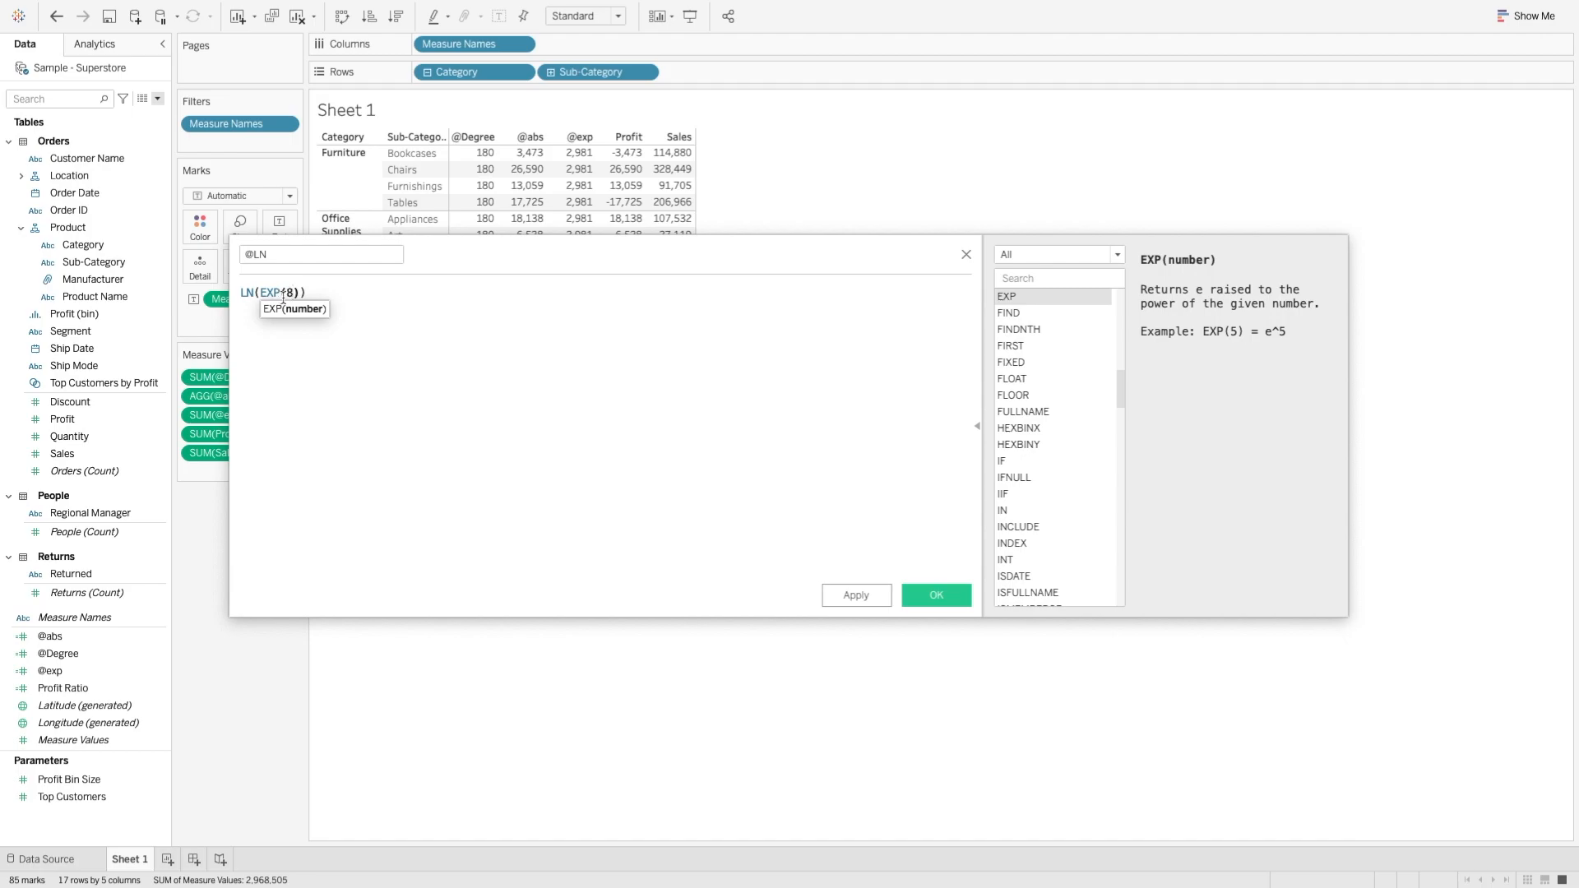
left_click(936, 594)
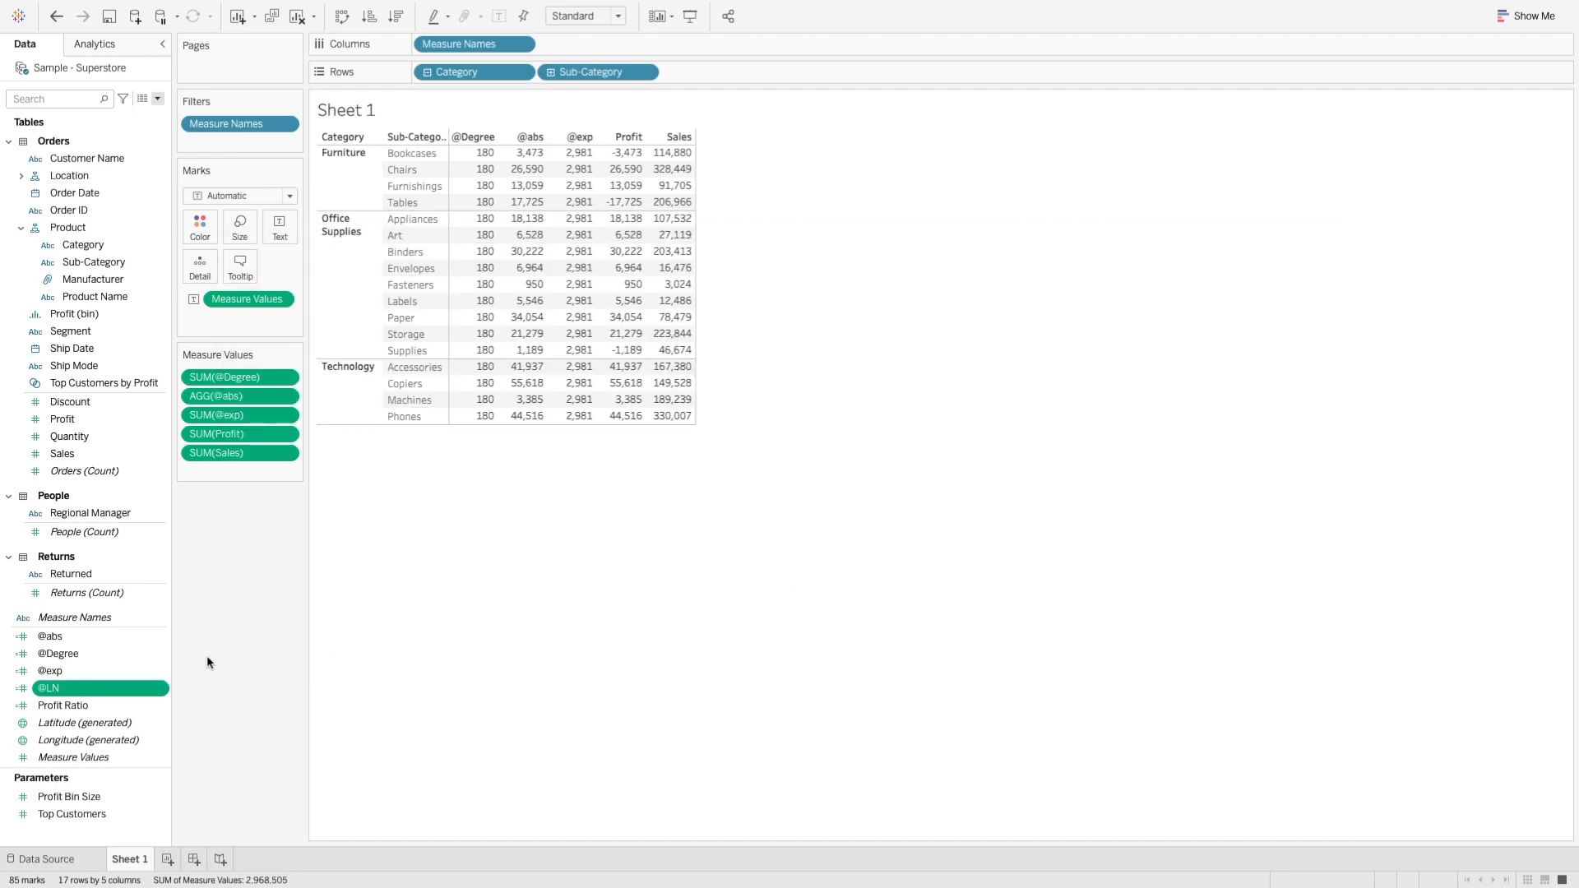
double_click(96, 691)
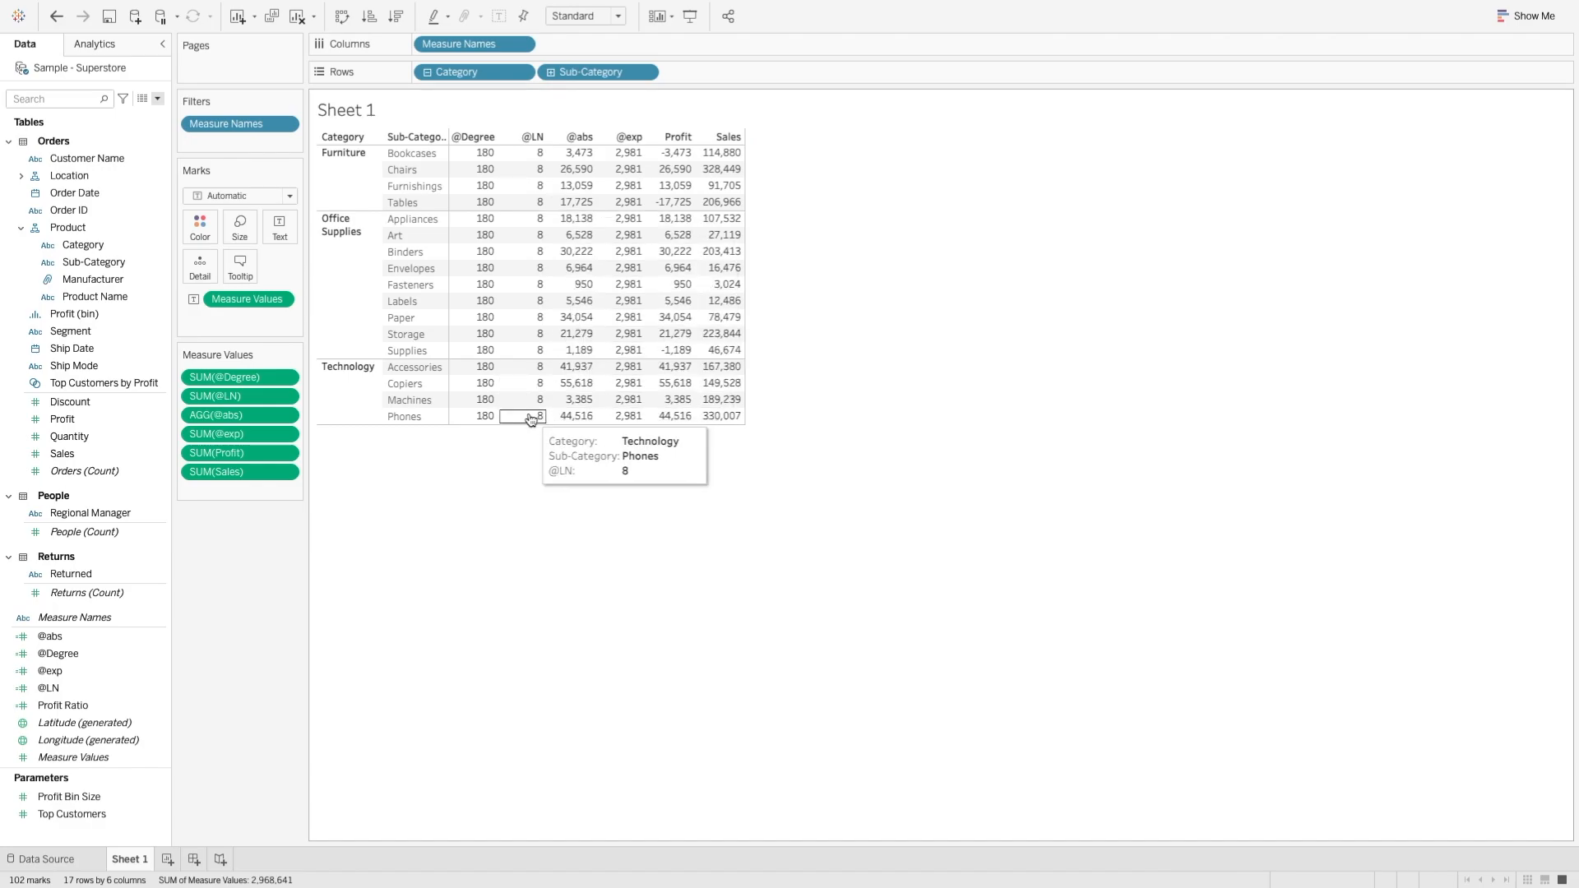
right_click(91, 687)
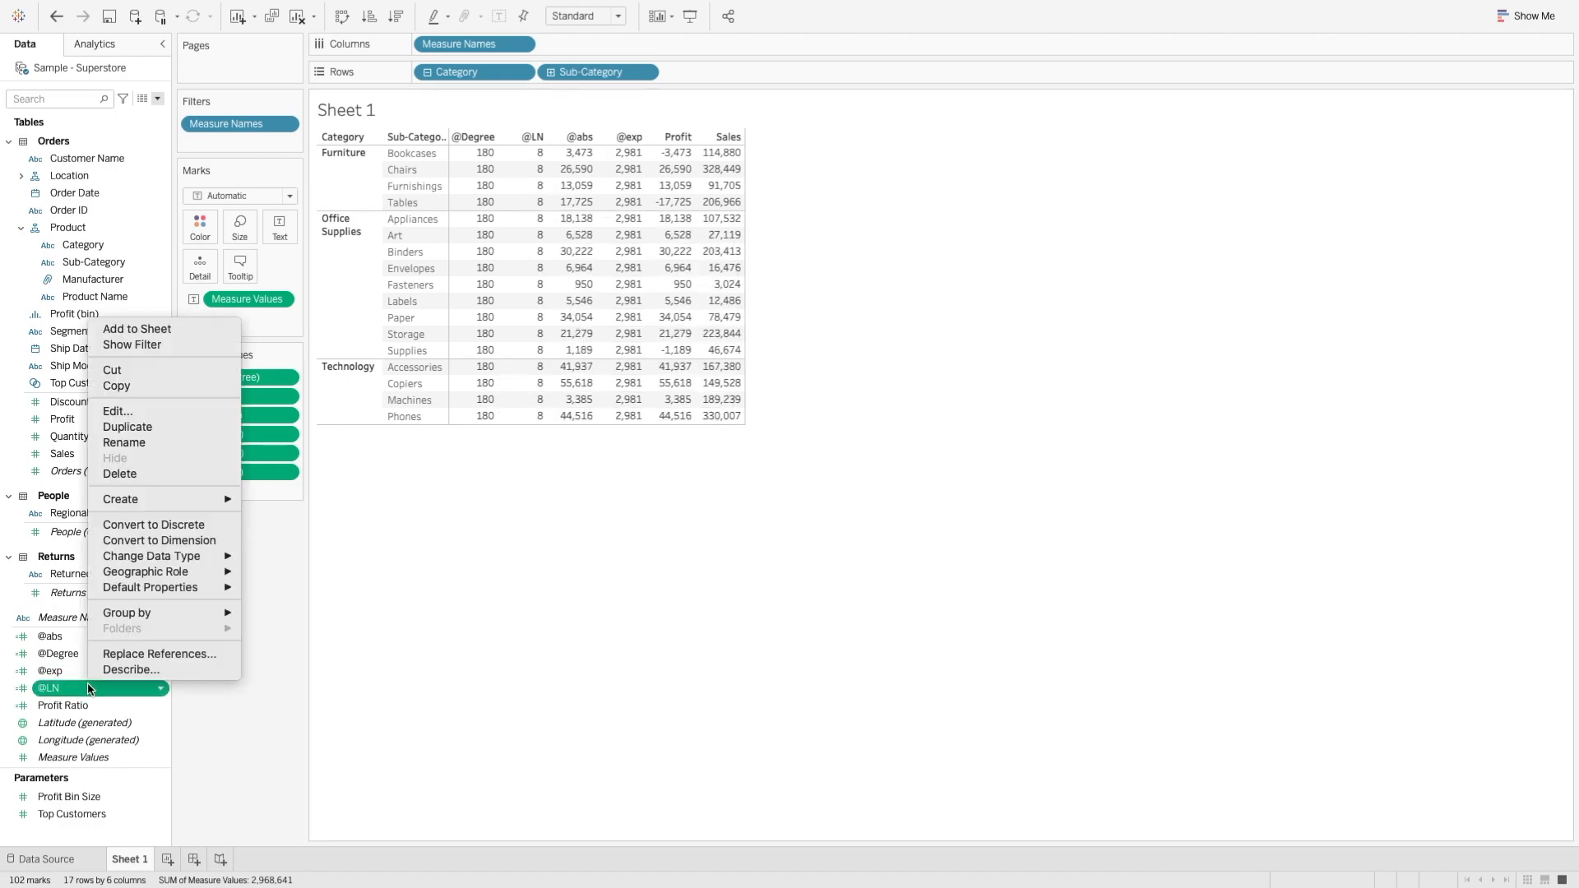
left_click(123, 412)
double_click(289, 291)
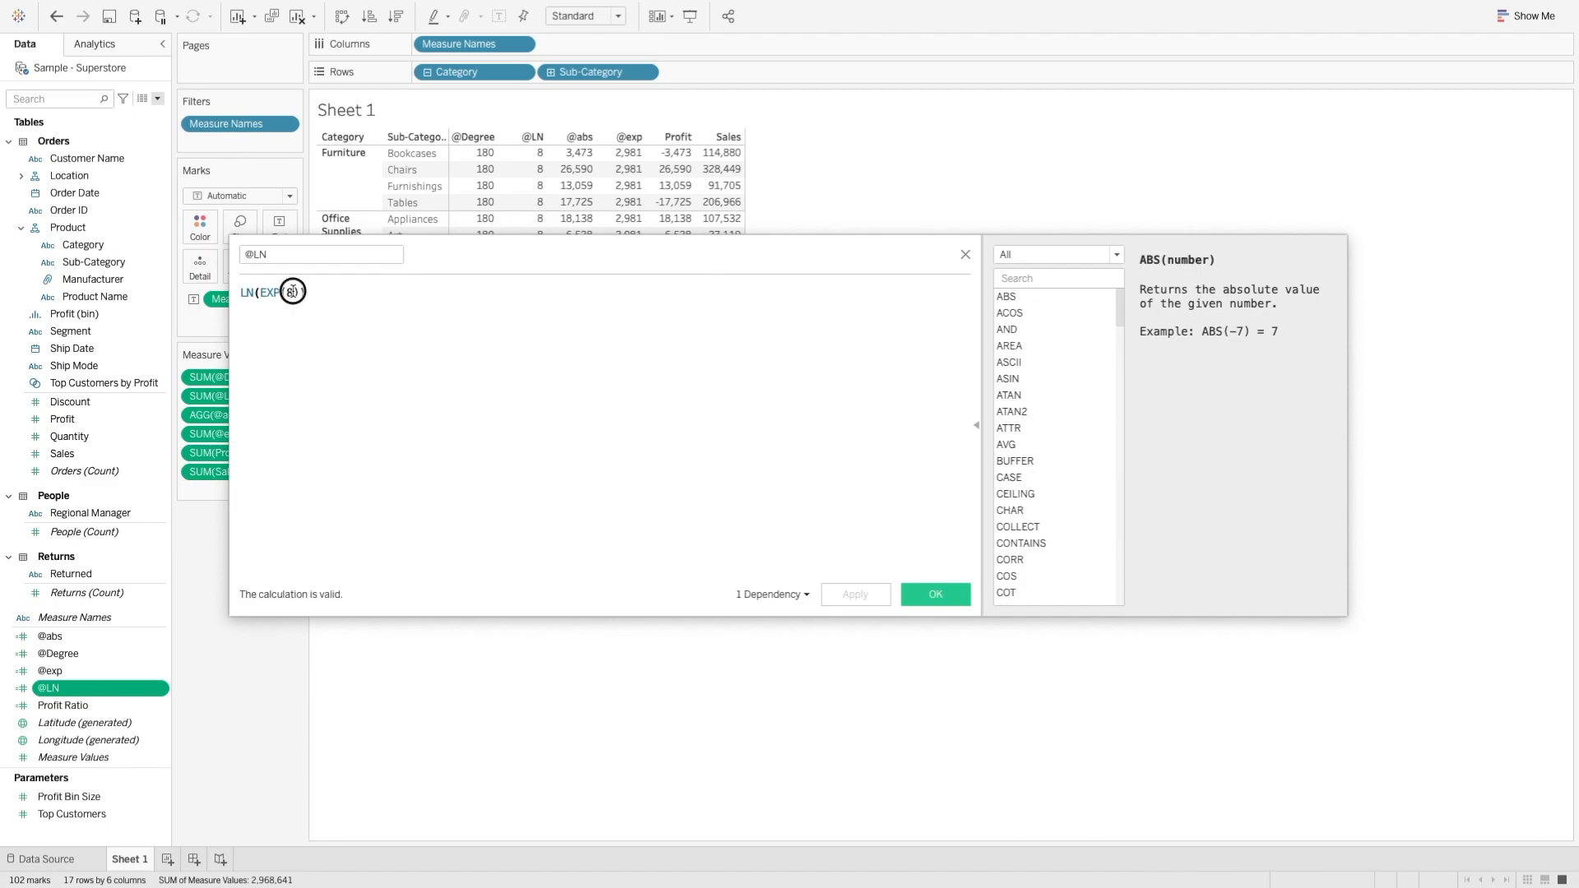
key("BackSpace")
type(".001")
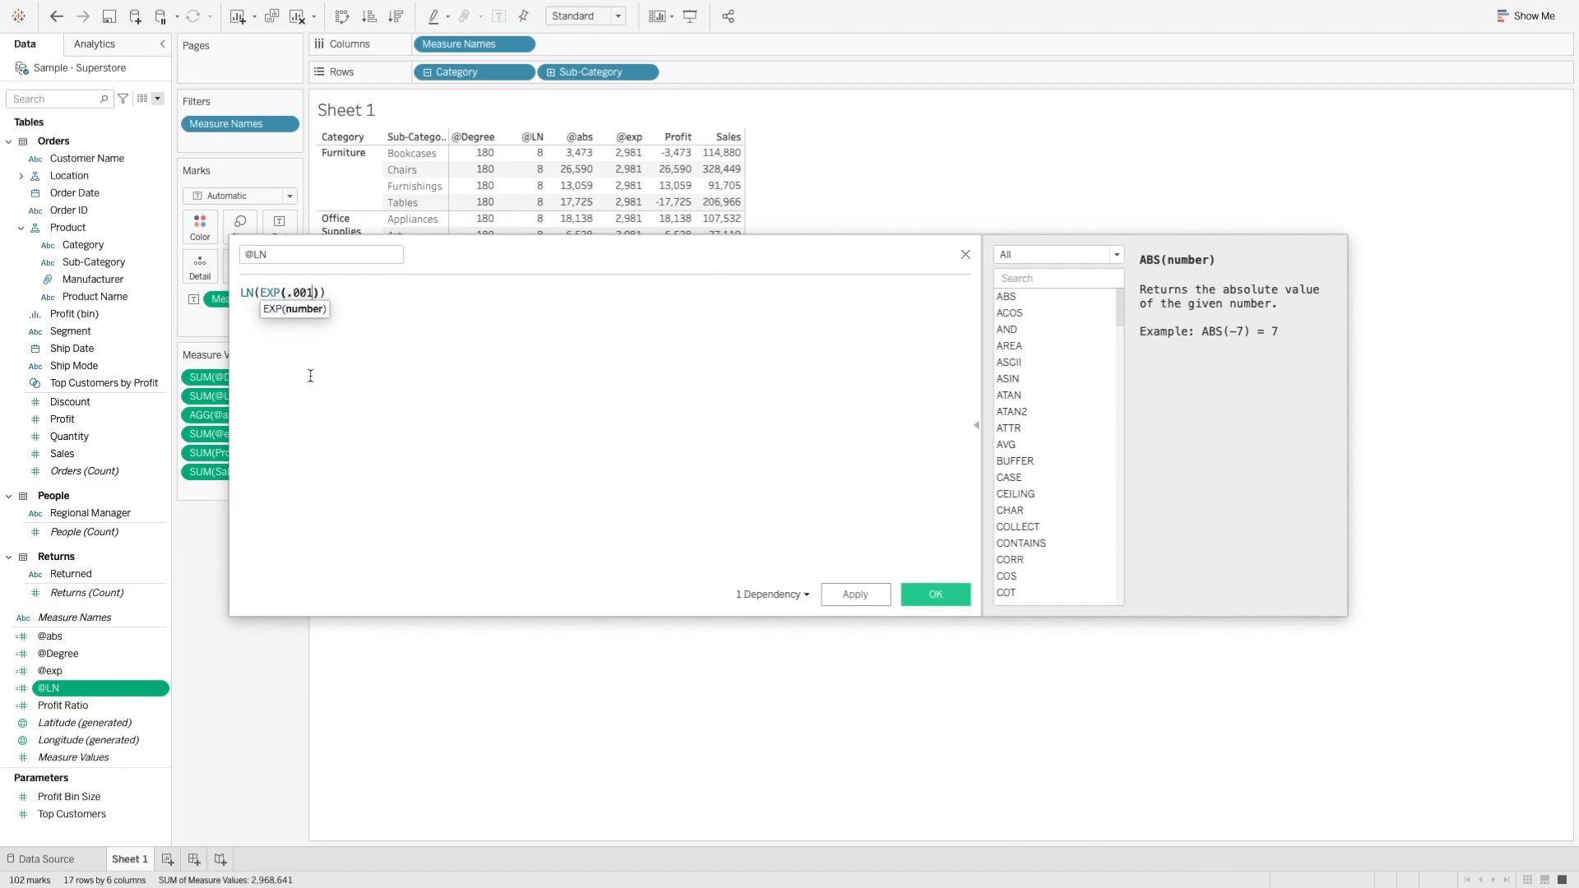
left_click(864, 596)
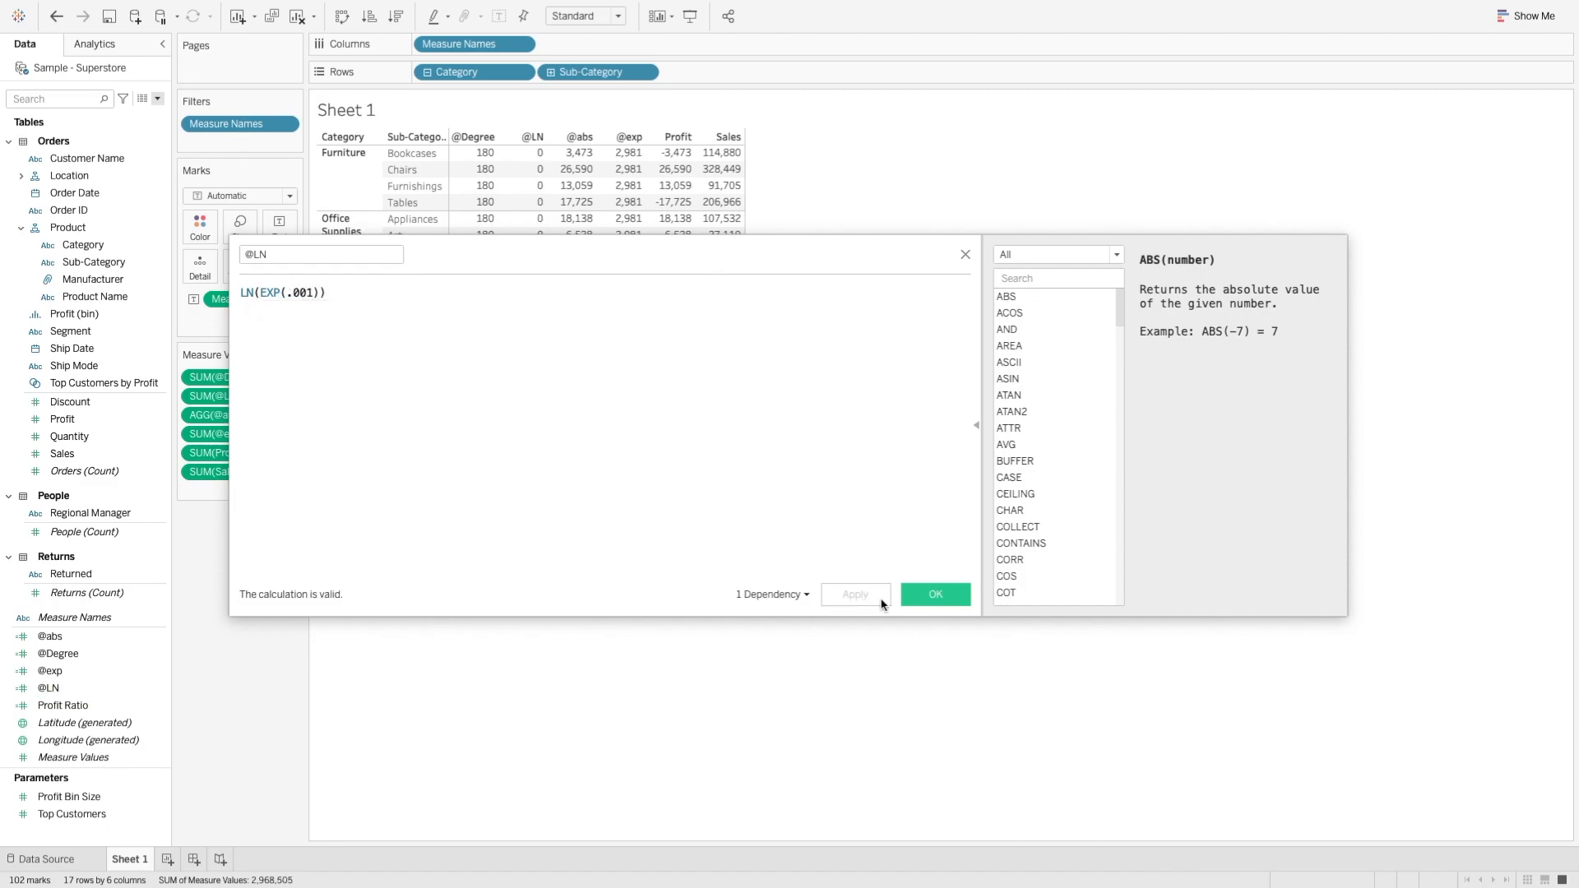
double_click(297, 291)
type("1")
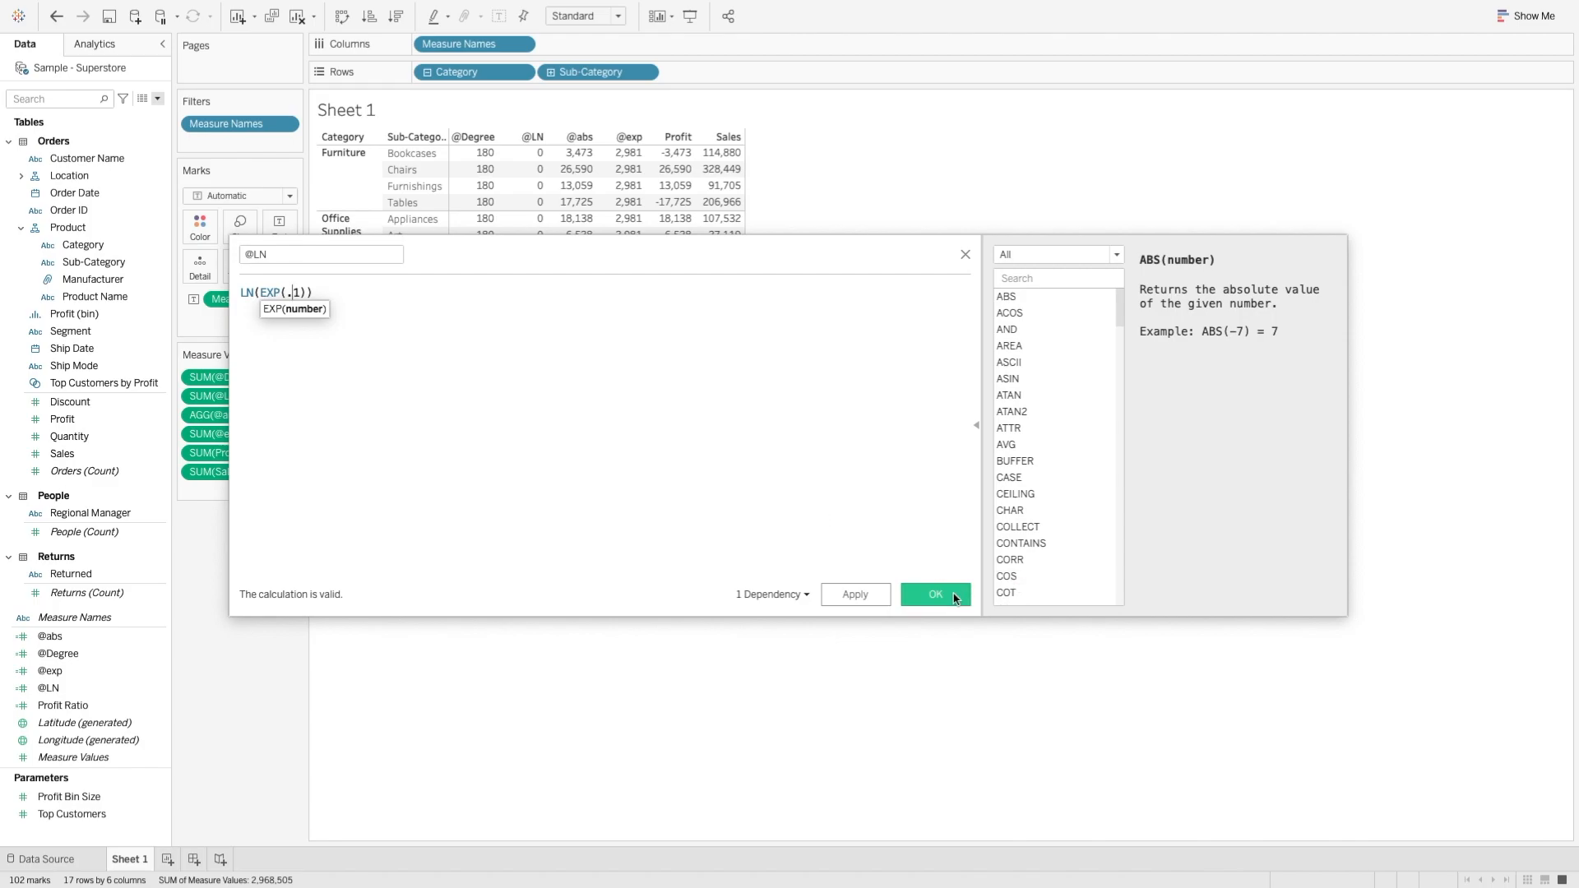
left_click(954, 596)
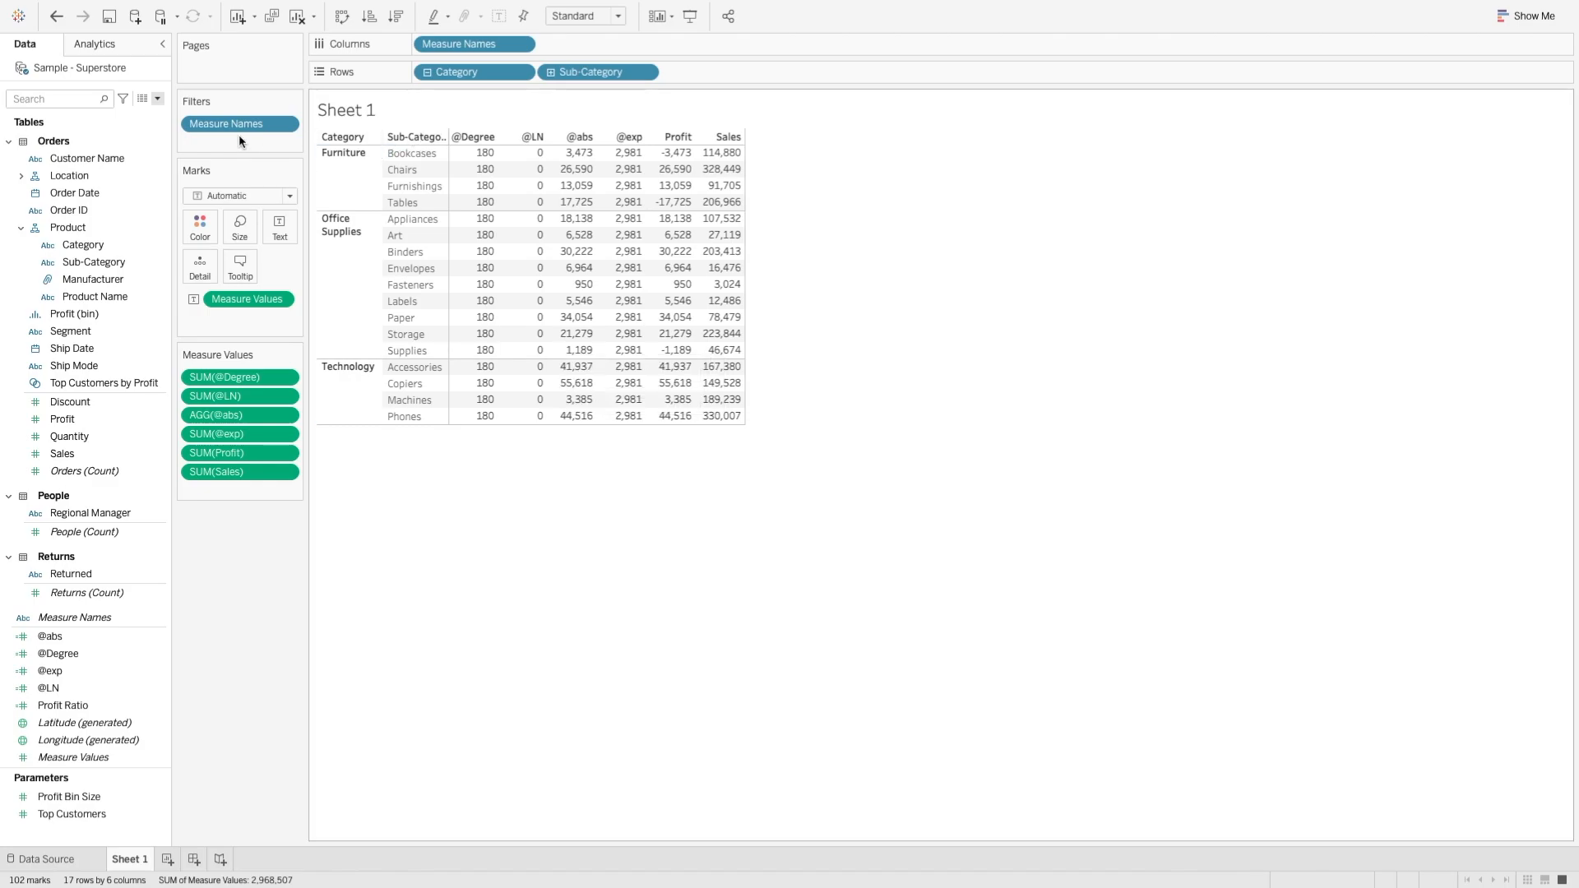
left_click(158, 100)
left_click(50, 114)
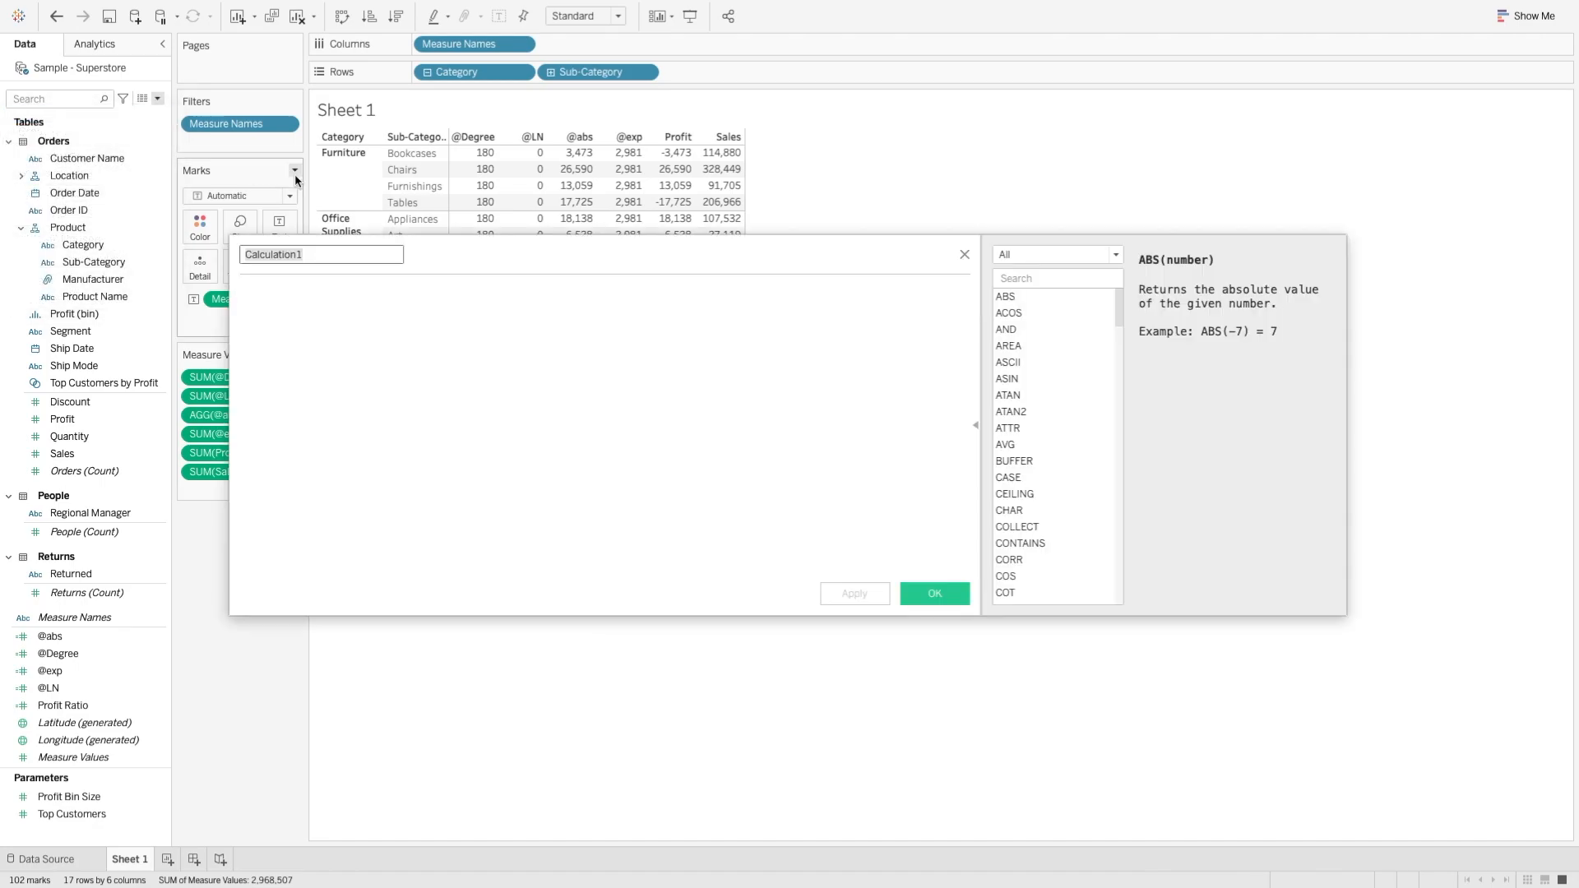
type("2Log")
key("Tab")
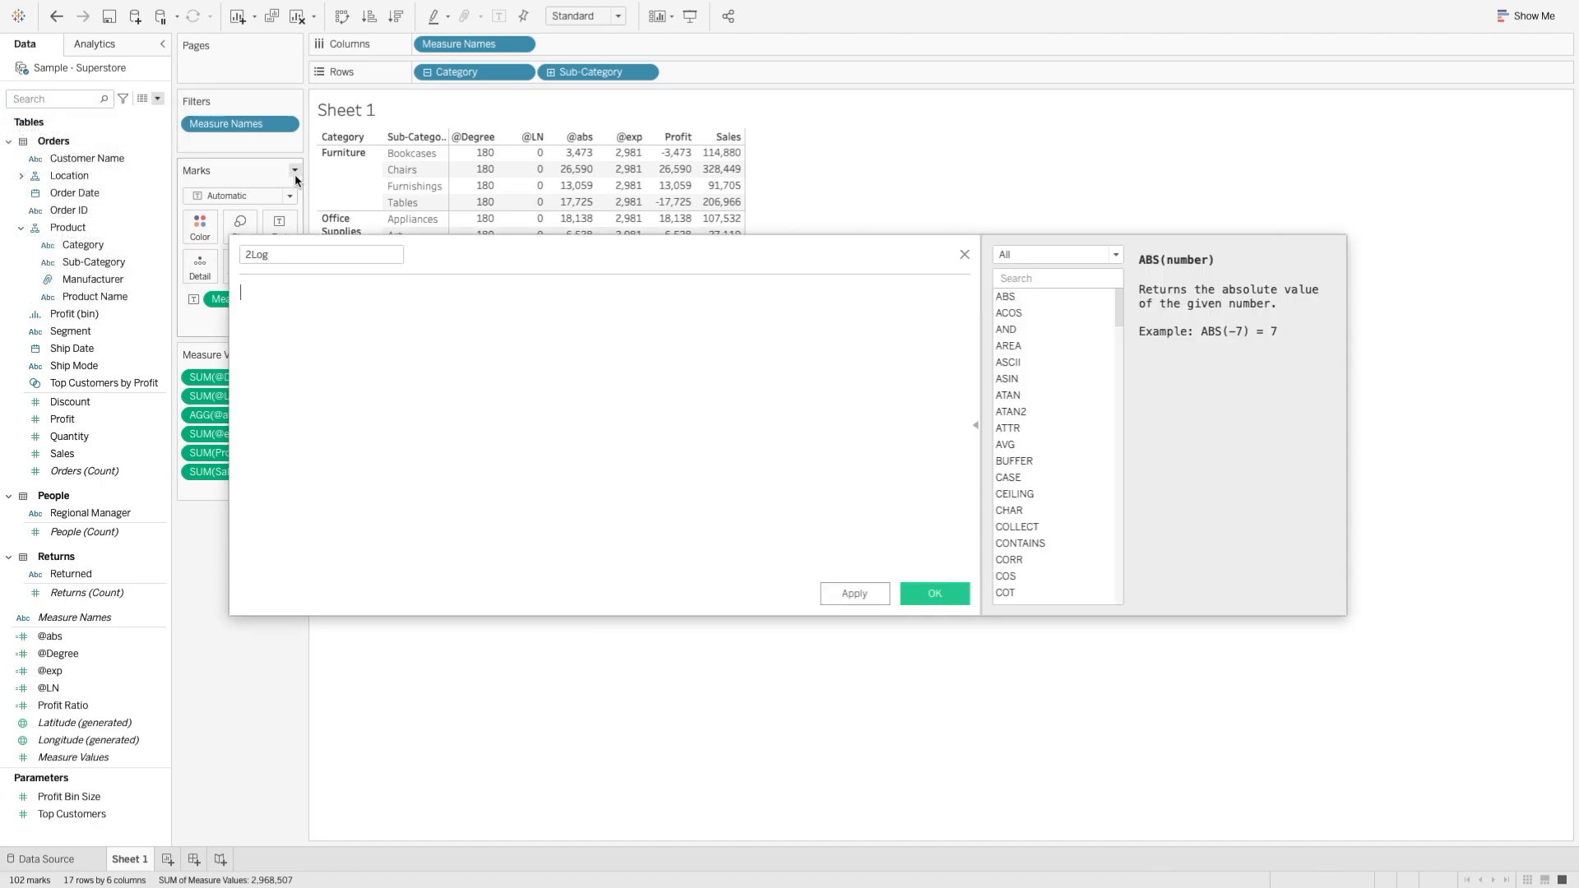
type("lo")
key("Return")
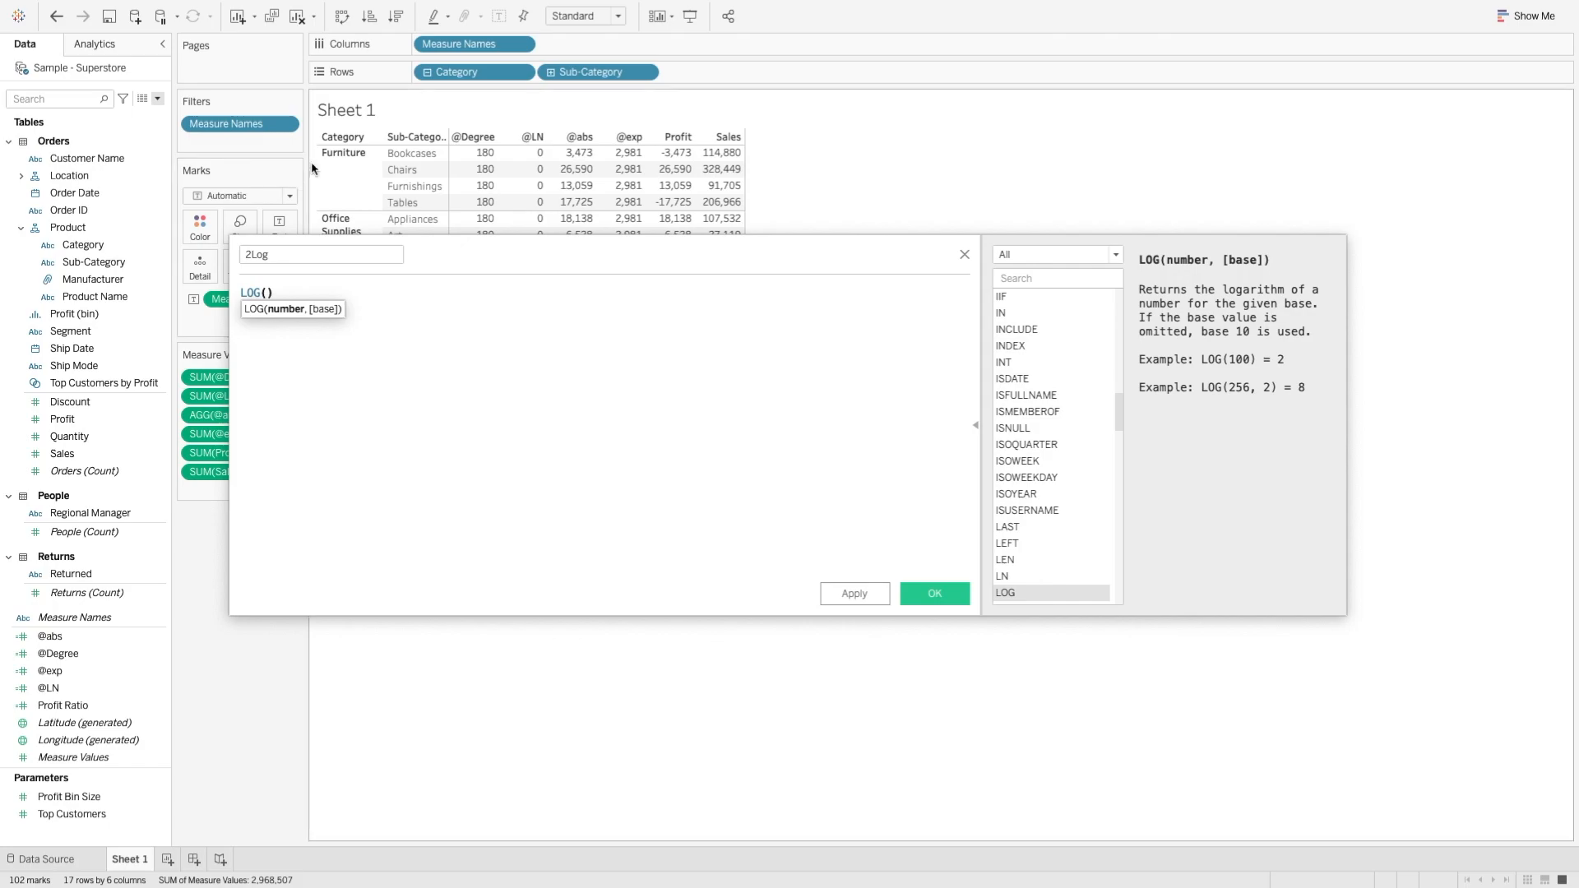
left_click(251, 254)
key("BackSpace")
type("@")
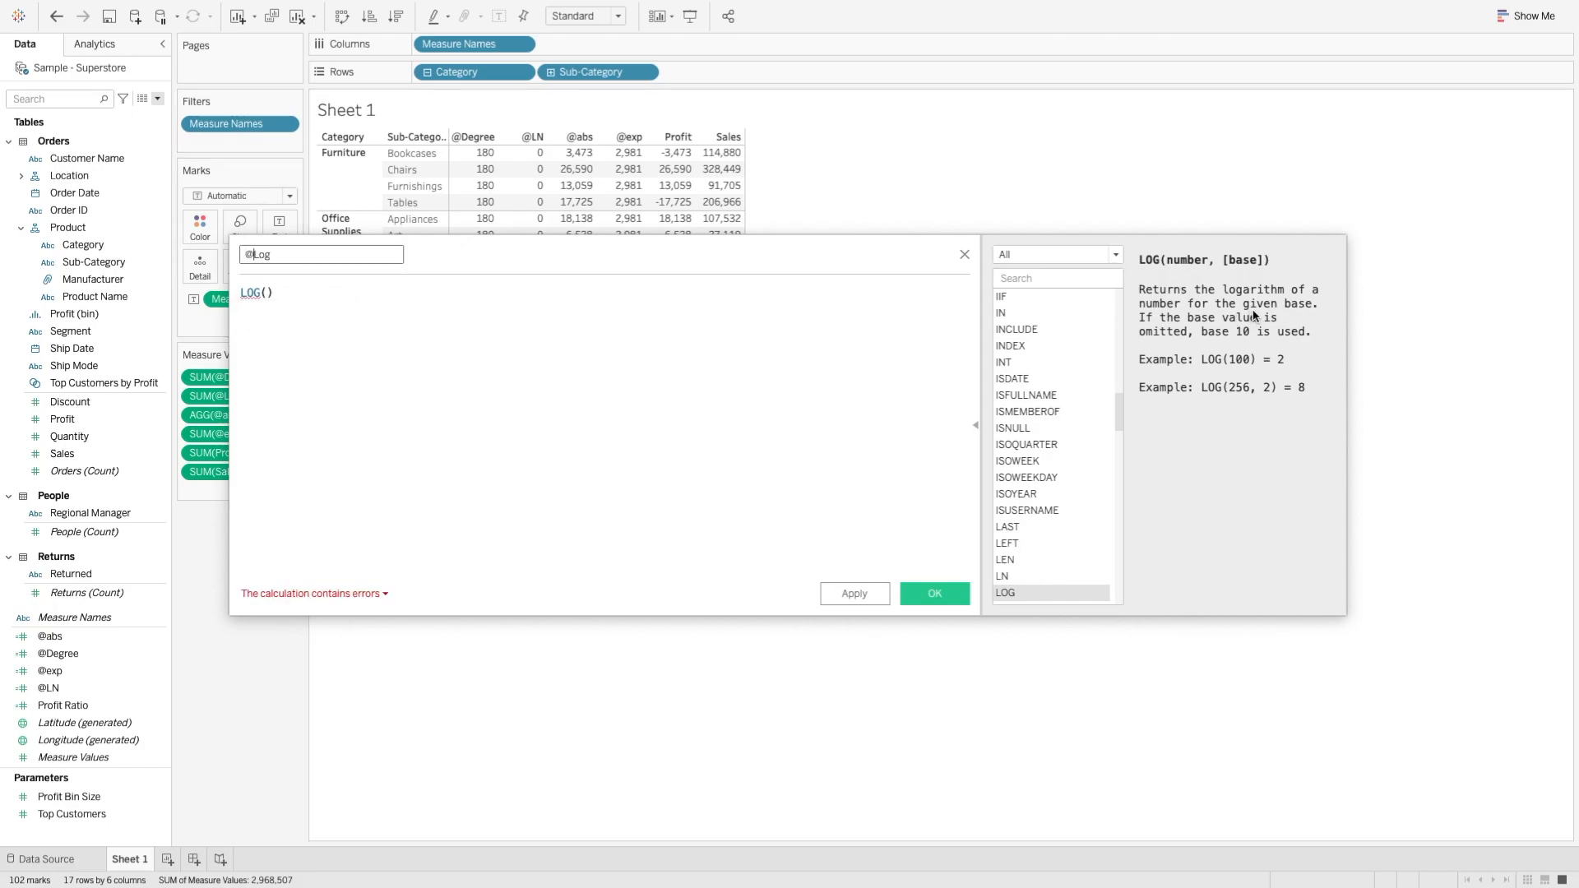
left_click(269, 292)
type("100")
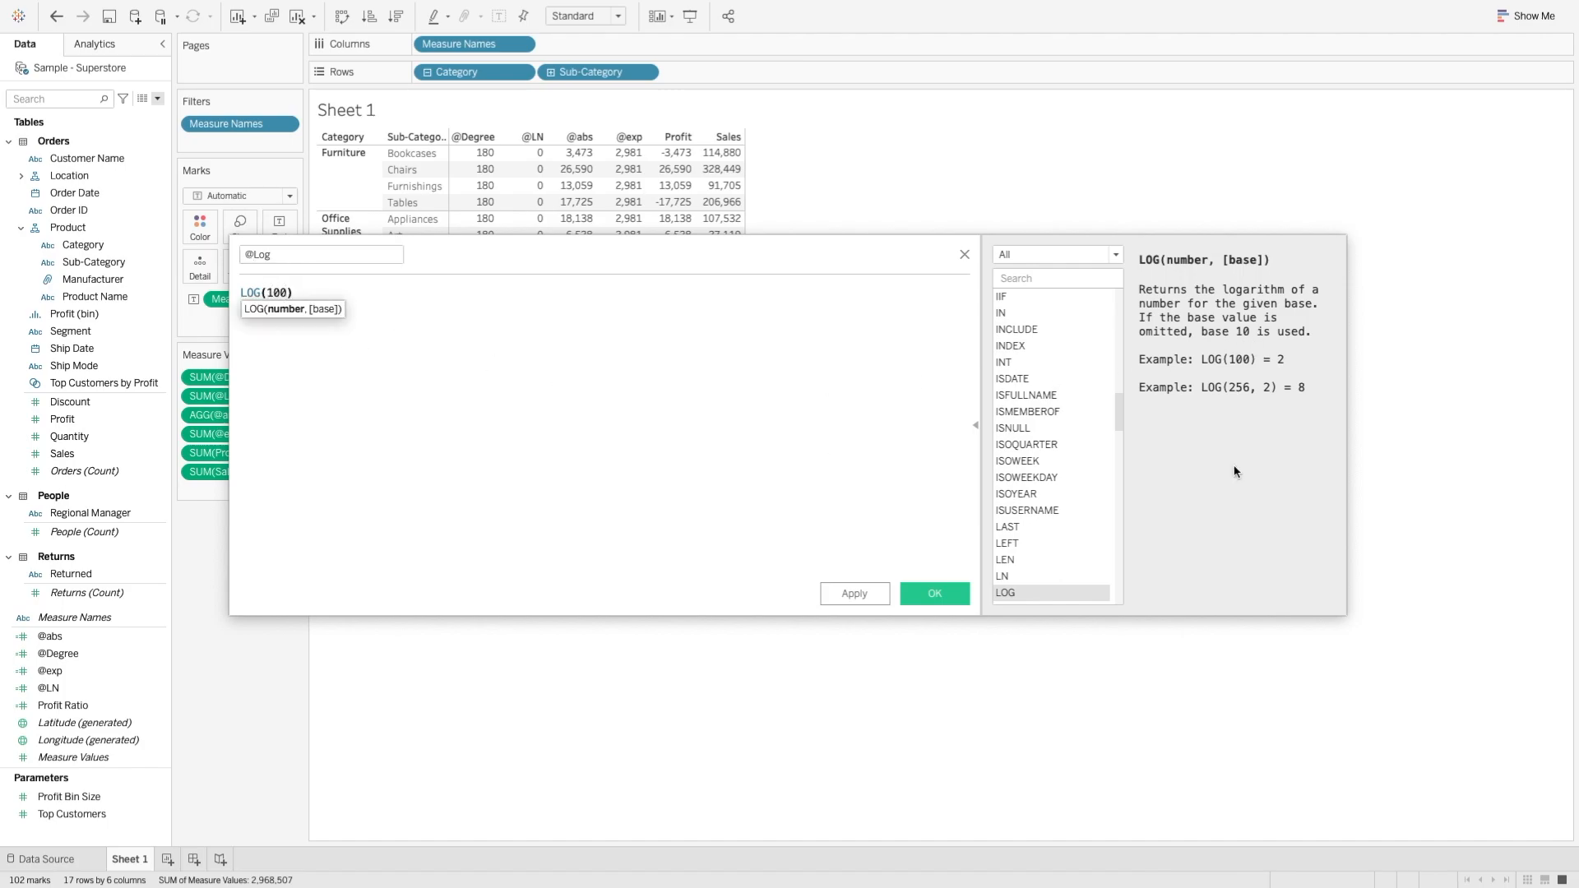
left_click(930, 593)
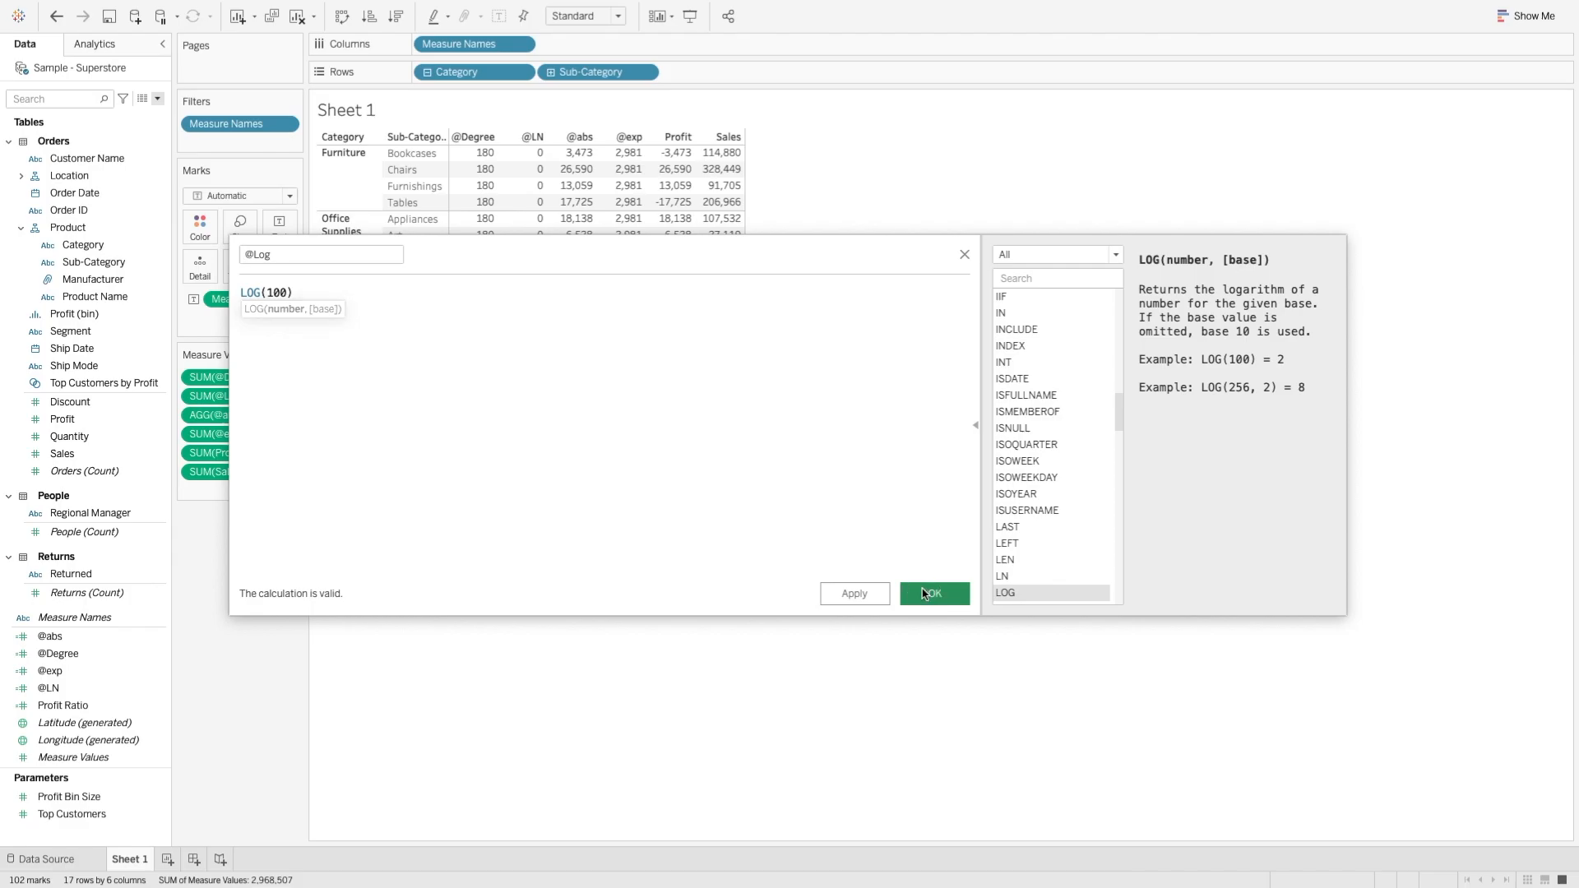
double_click(71, 705)
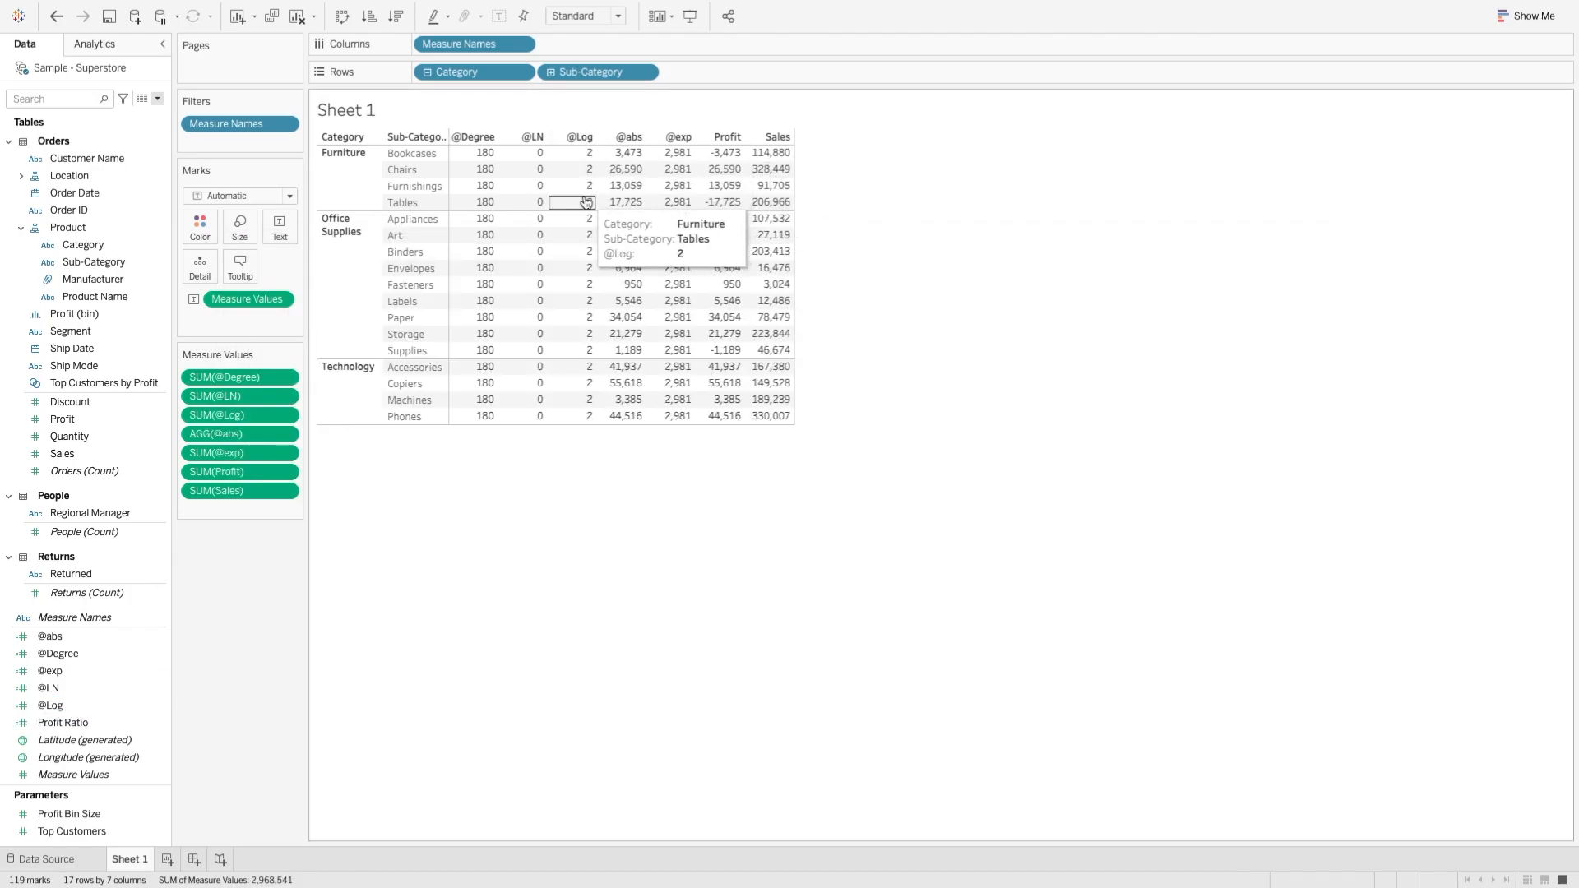
right_click(51, 705)
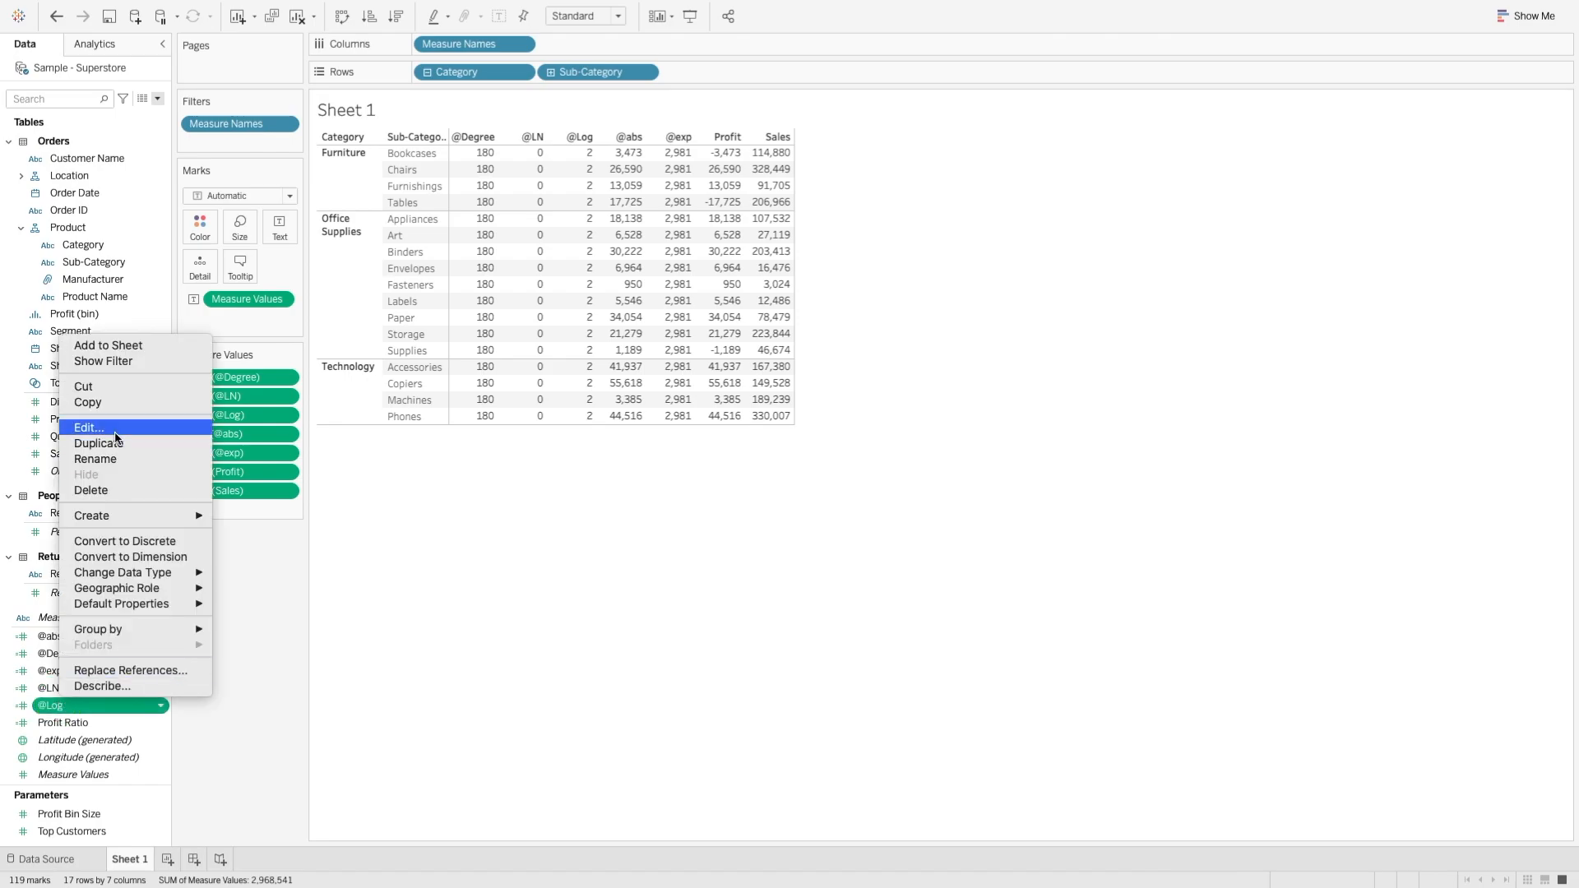
left_click(107, 436)
key("Left")
type(",10")
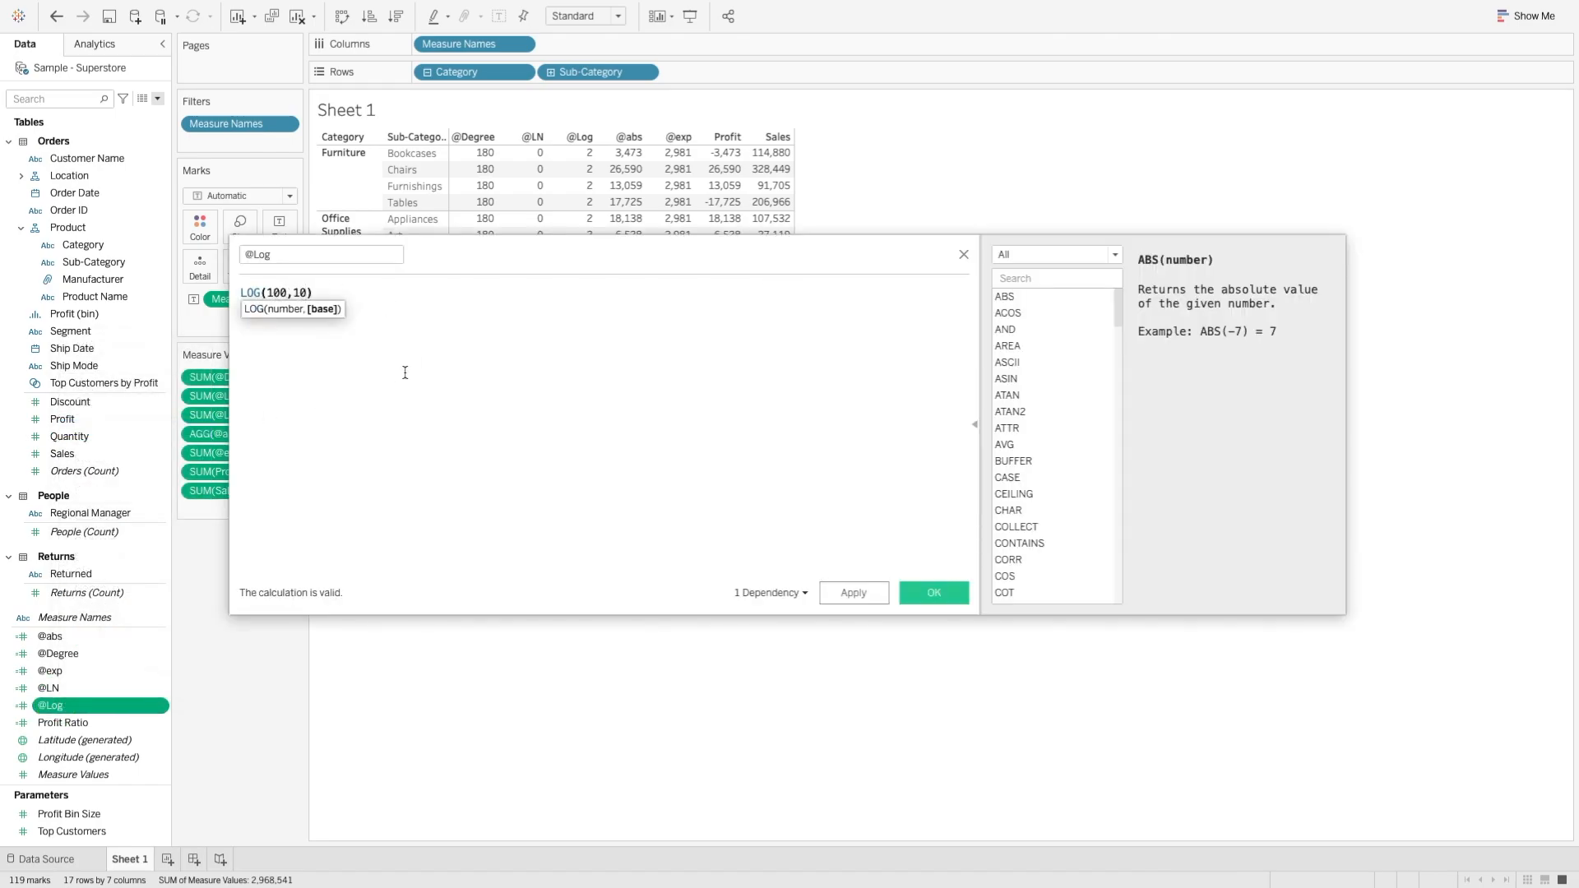
left_click(930, 593)
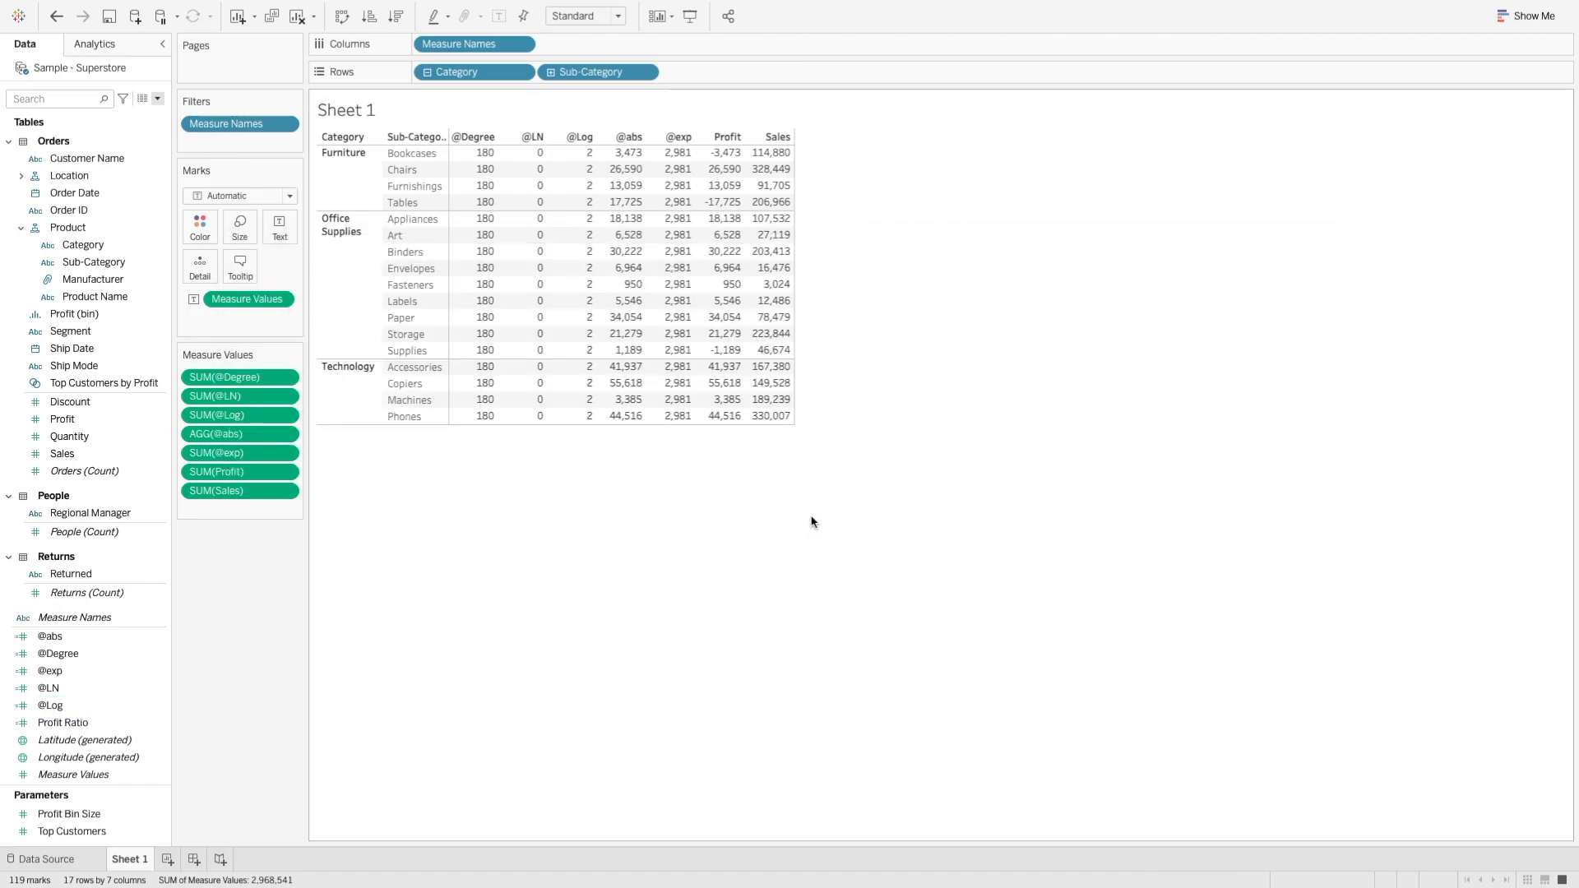
right_click(67, 704)
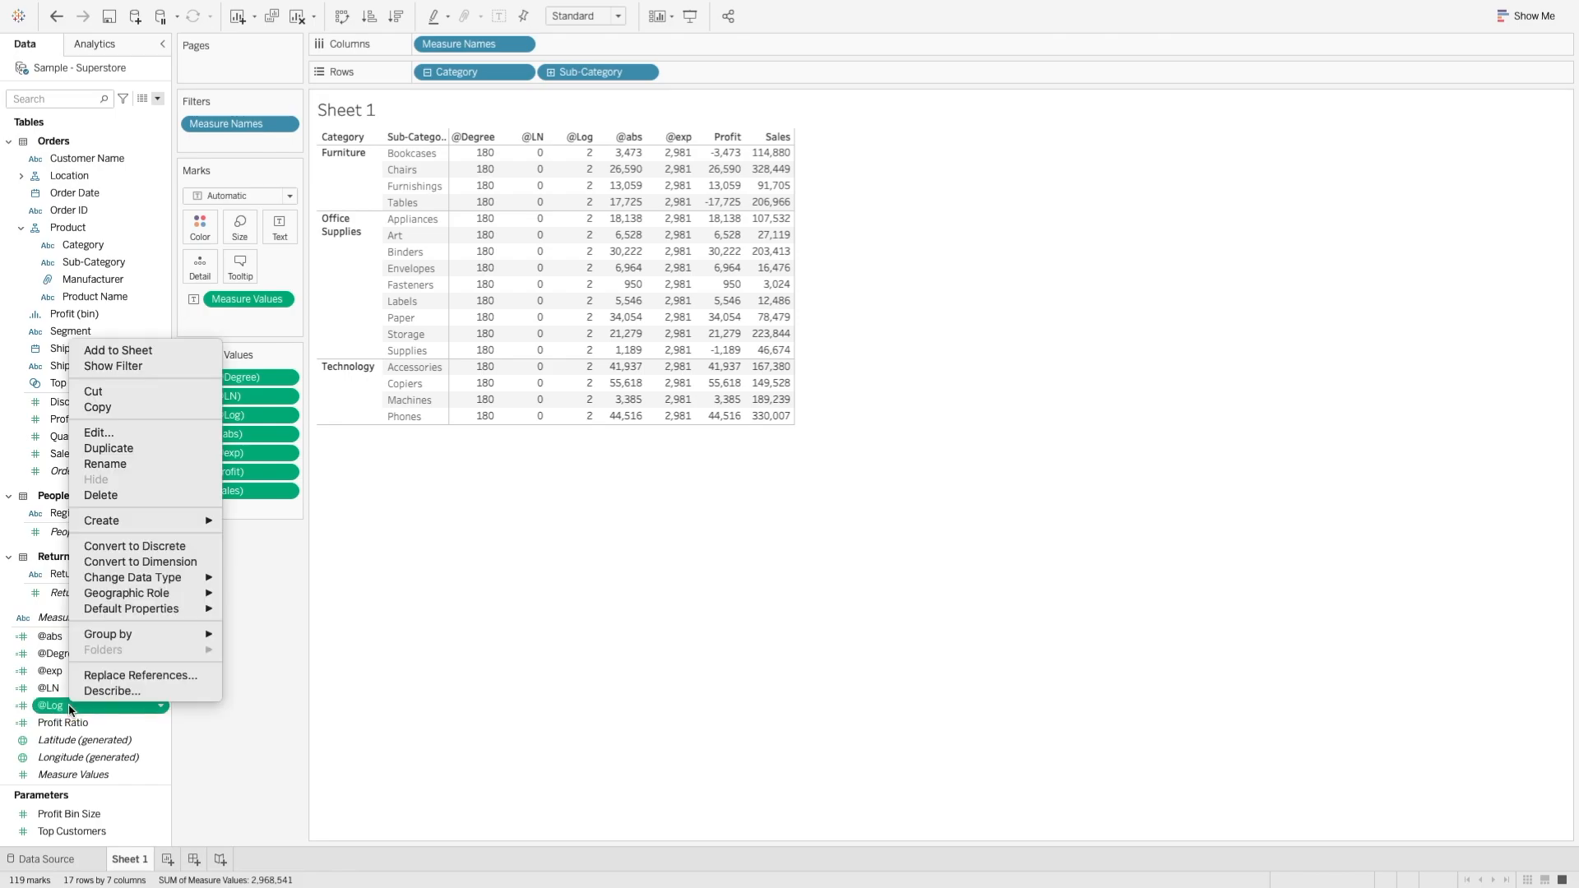
left_click(99, 433)
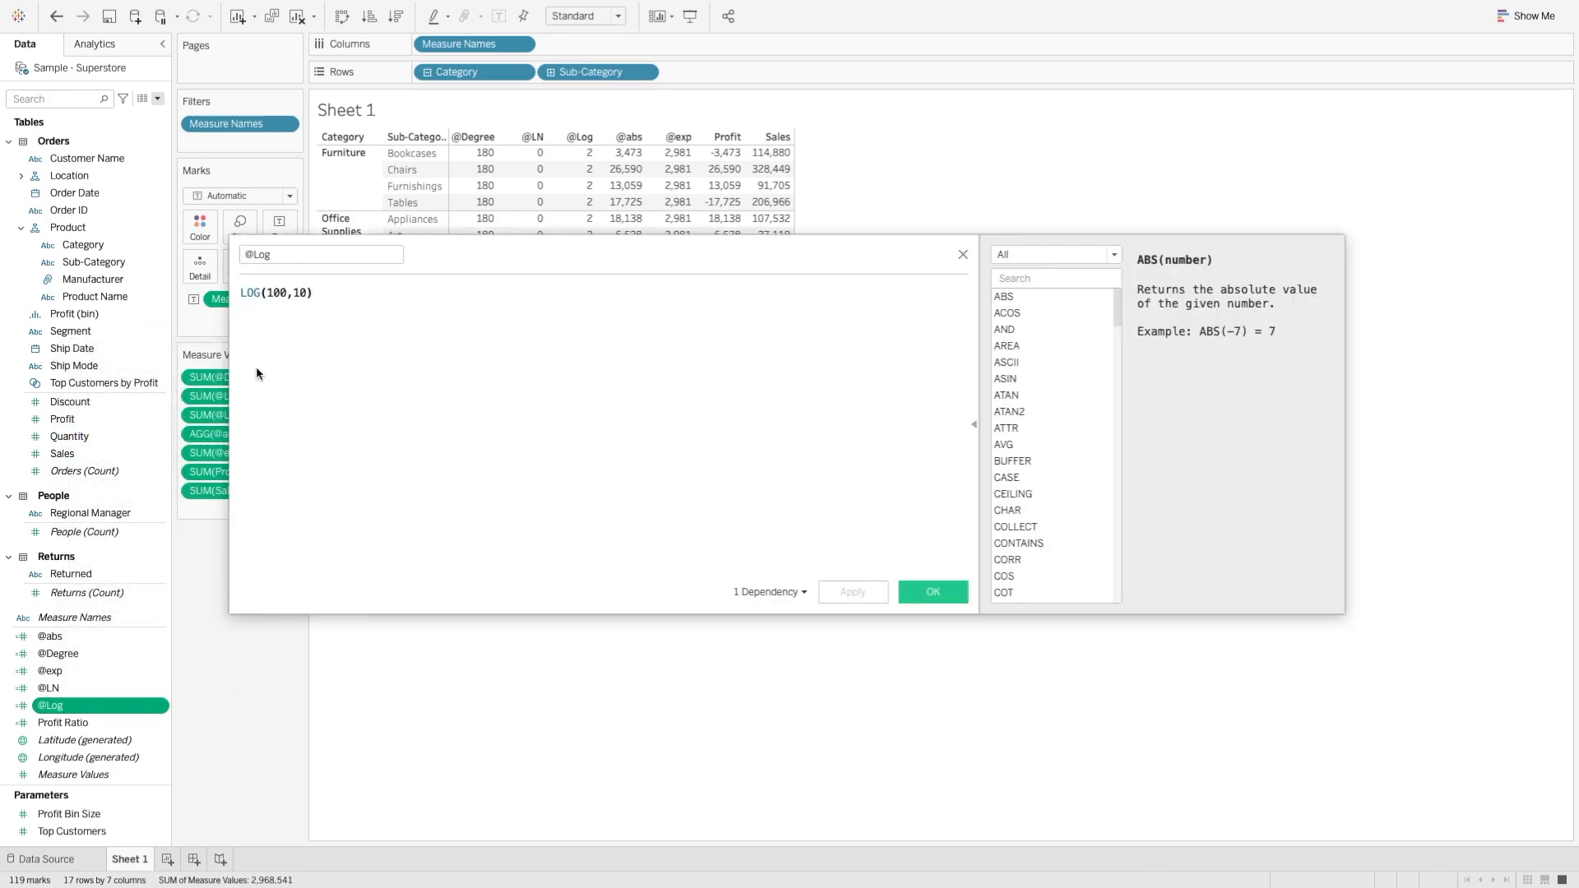
double_click(301, 293)
type("5")
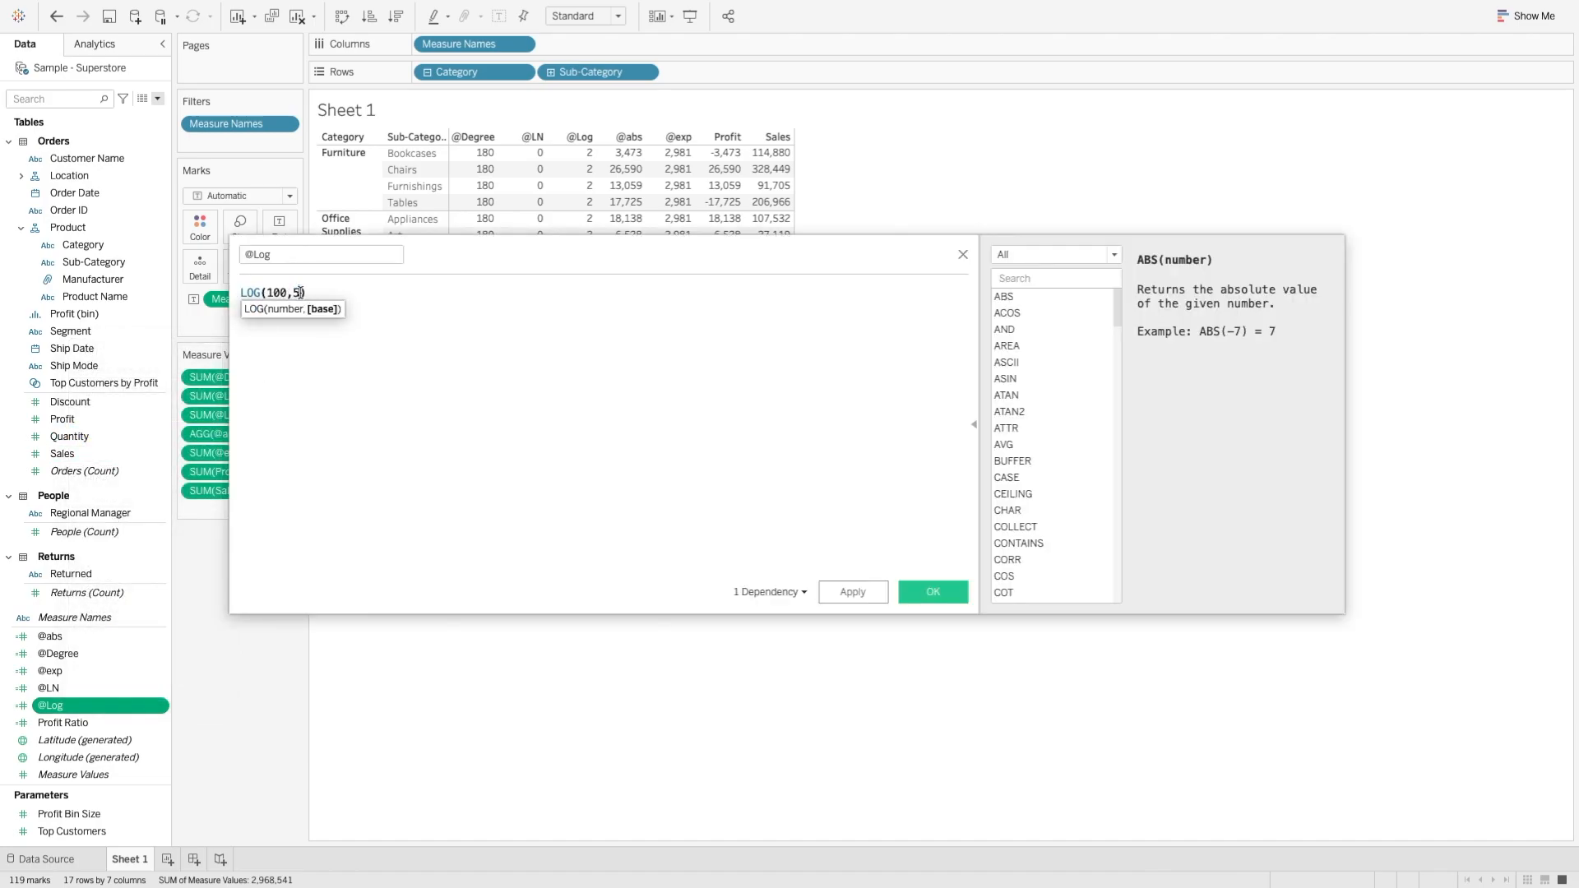
left_click(853, 592)
left_click(932, 592)
mouse_move(598, 170)
mouse_move(592, 367)
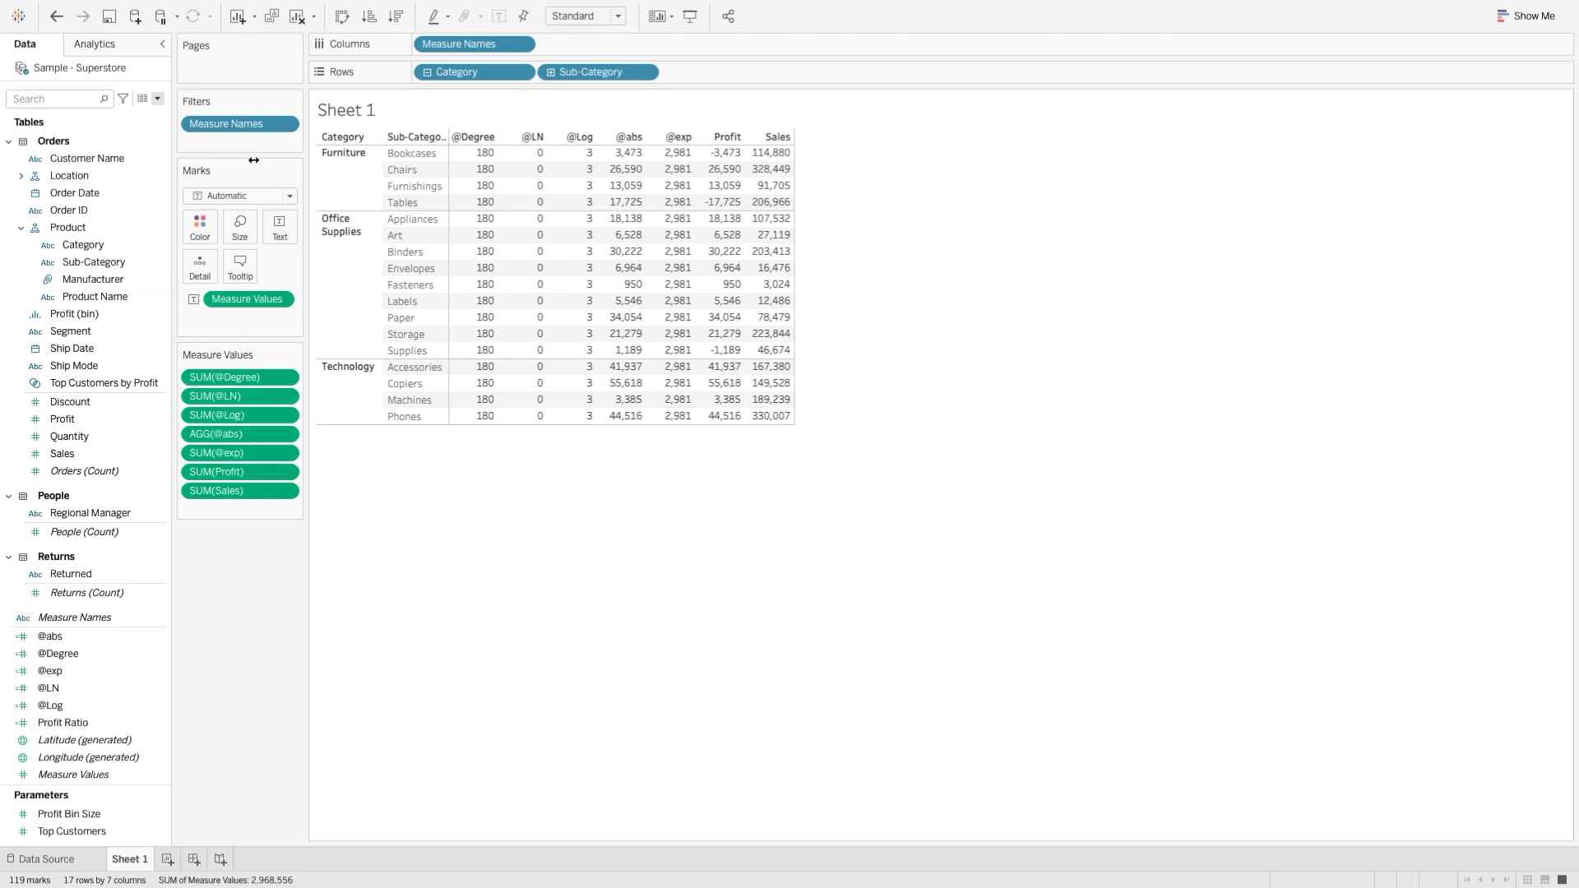
left_click(157, 99)
left_click(154, 113)
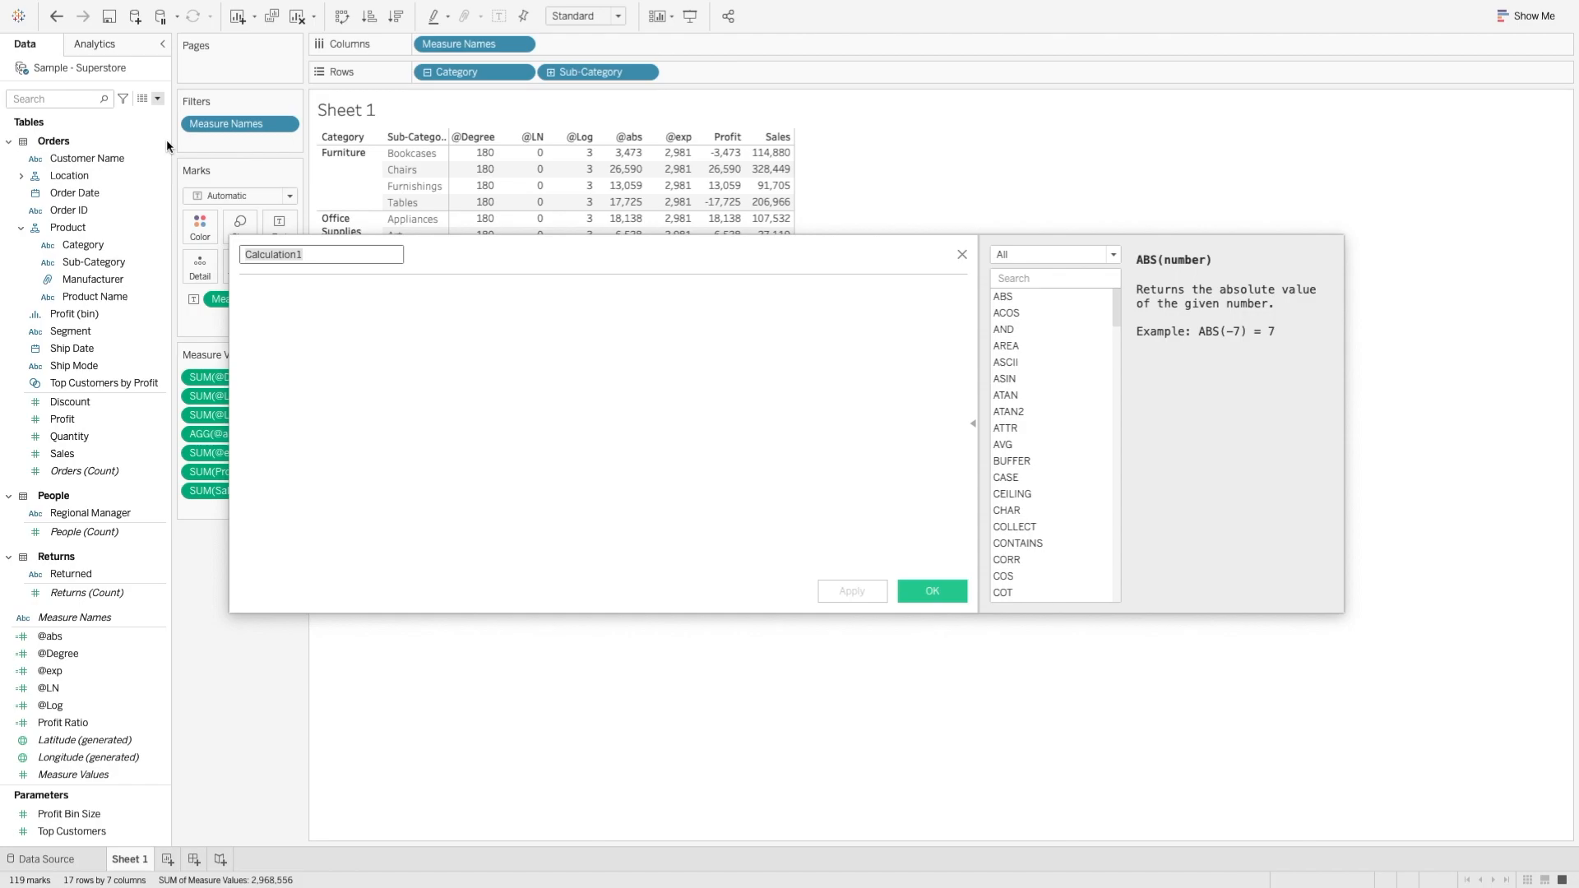
type("@PI")
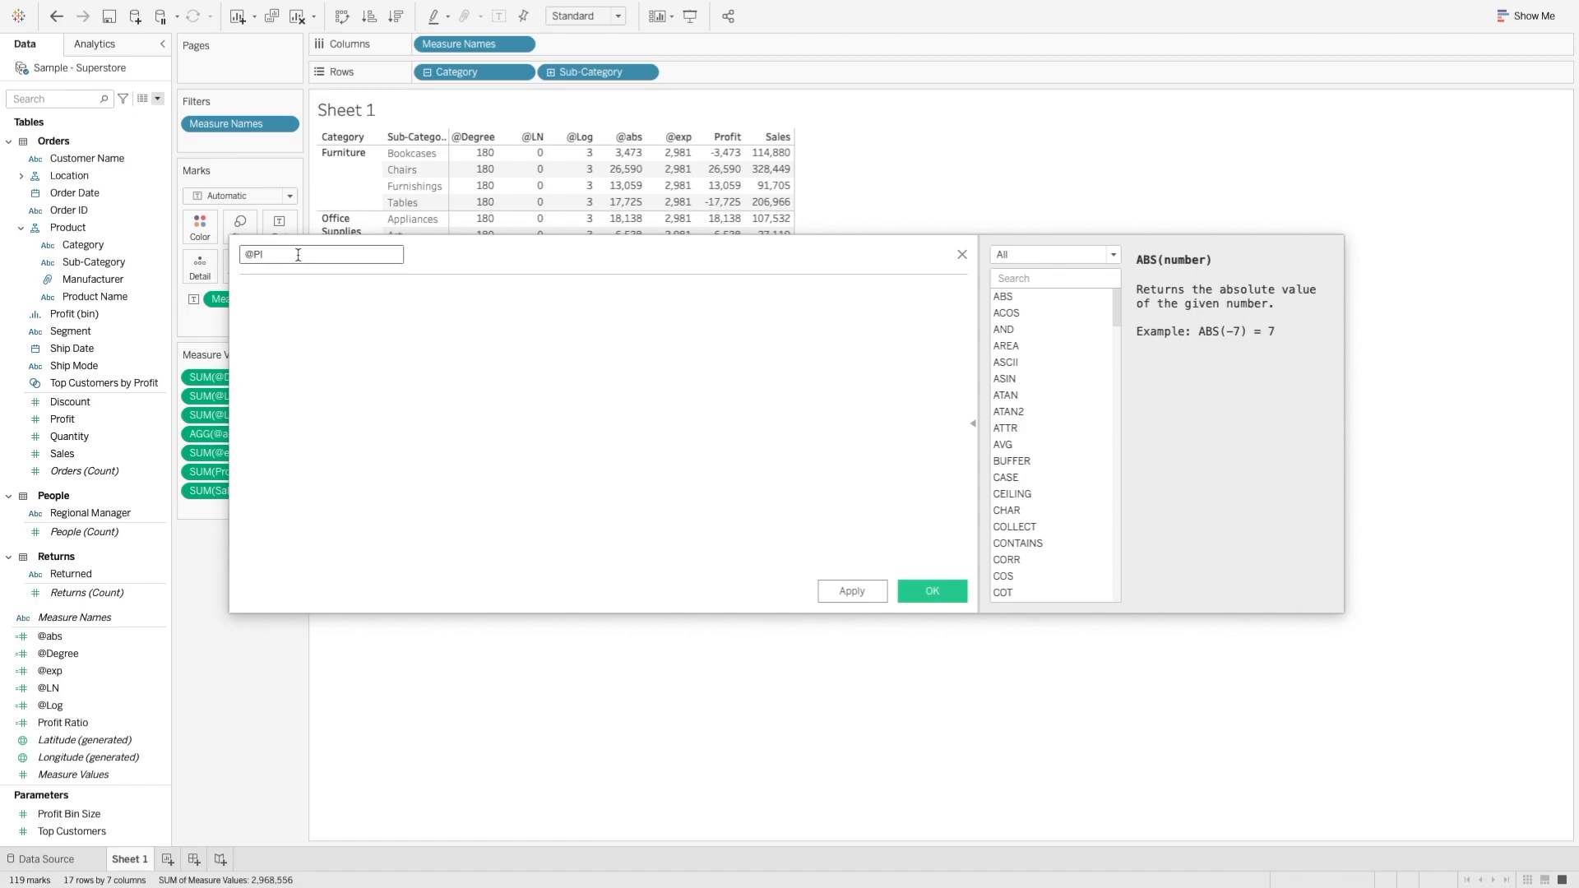
key("Tab")
type("PI")
key("Return")
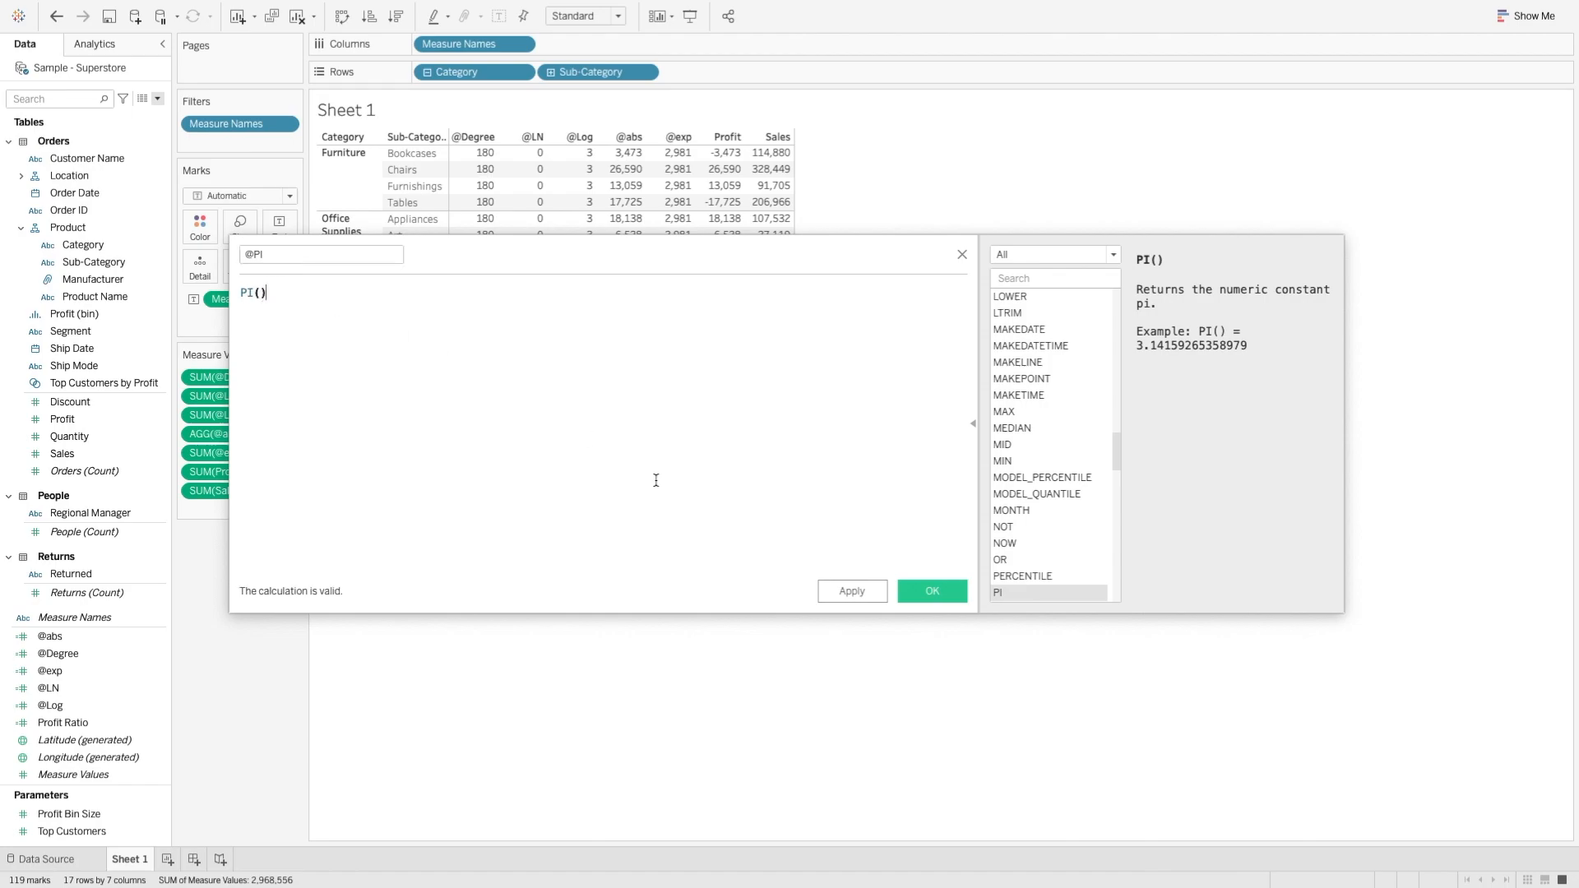
left_click(931, 591)
left_click(73, 724)
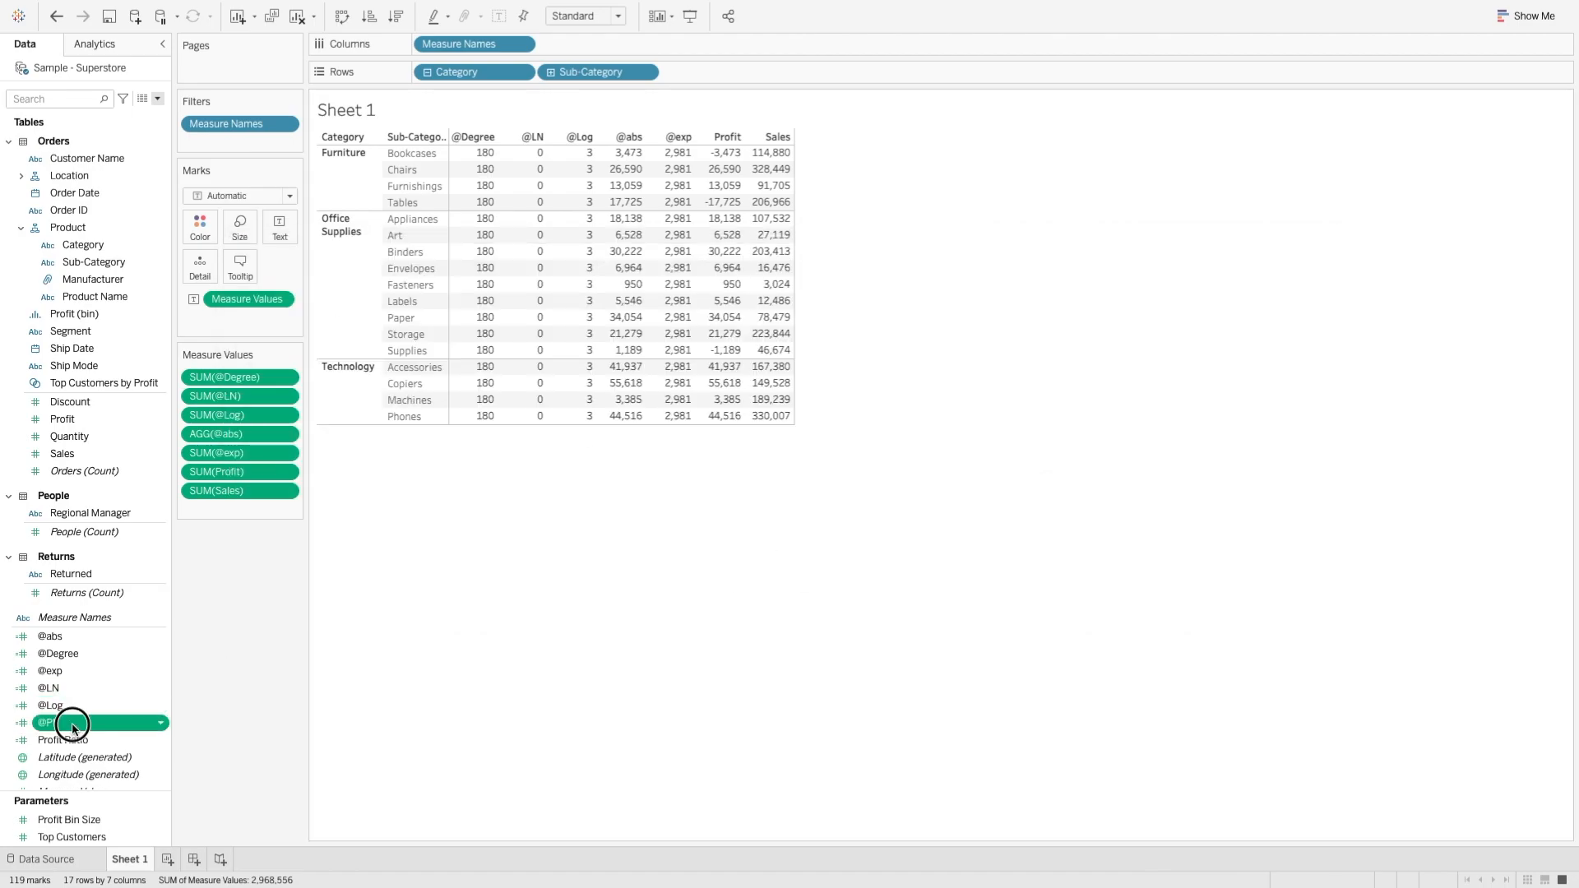
double_click(73, 724)
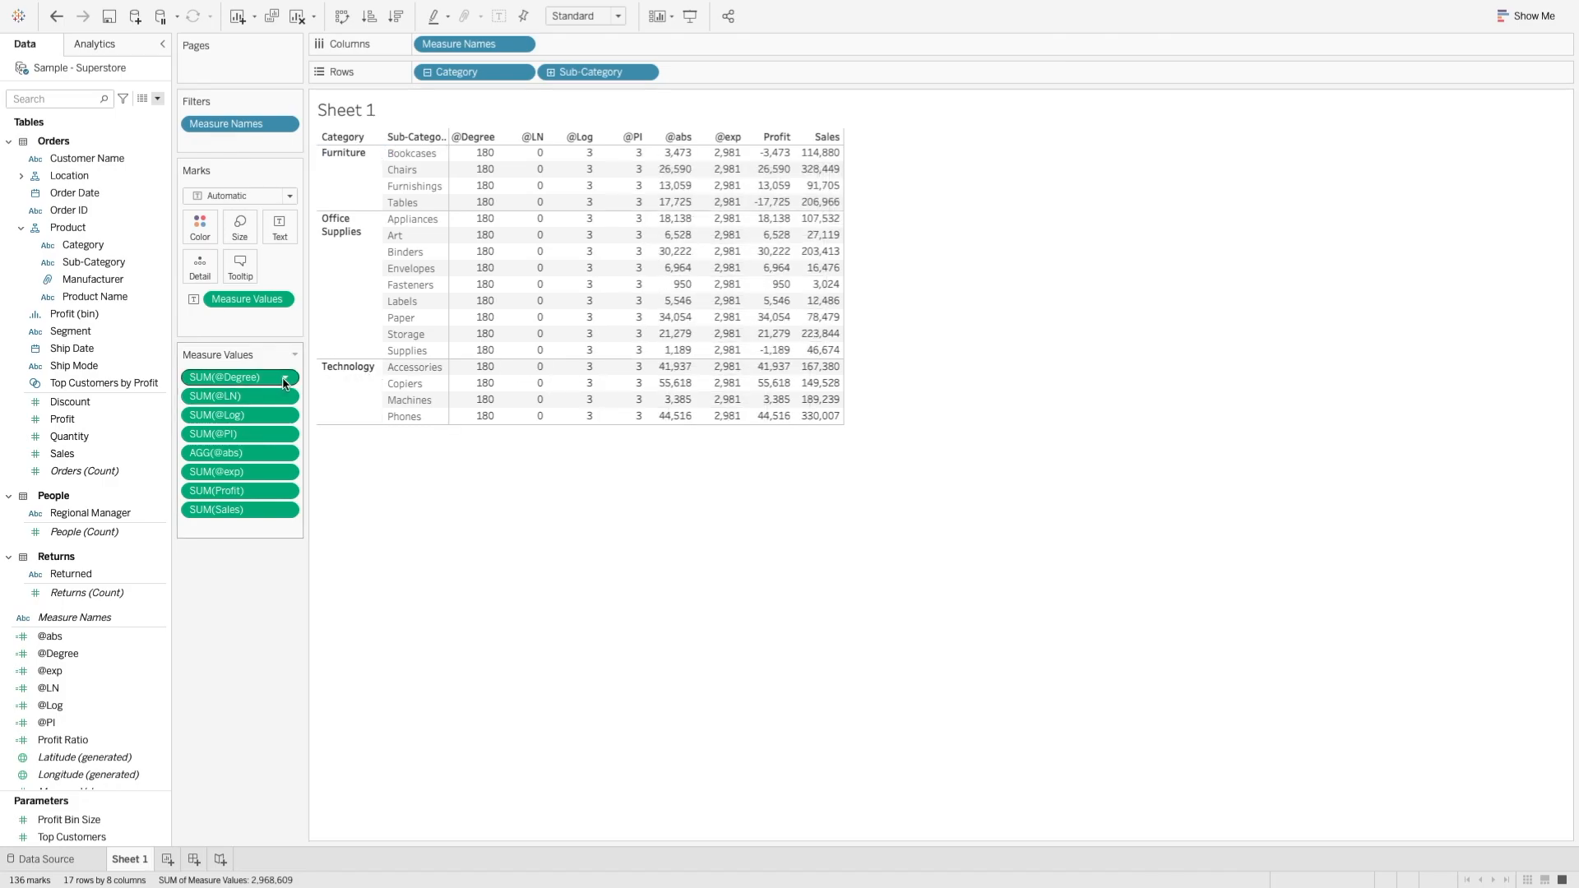
left_click(285, 435)
left_click(235, 515)
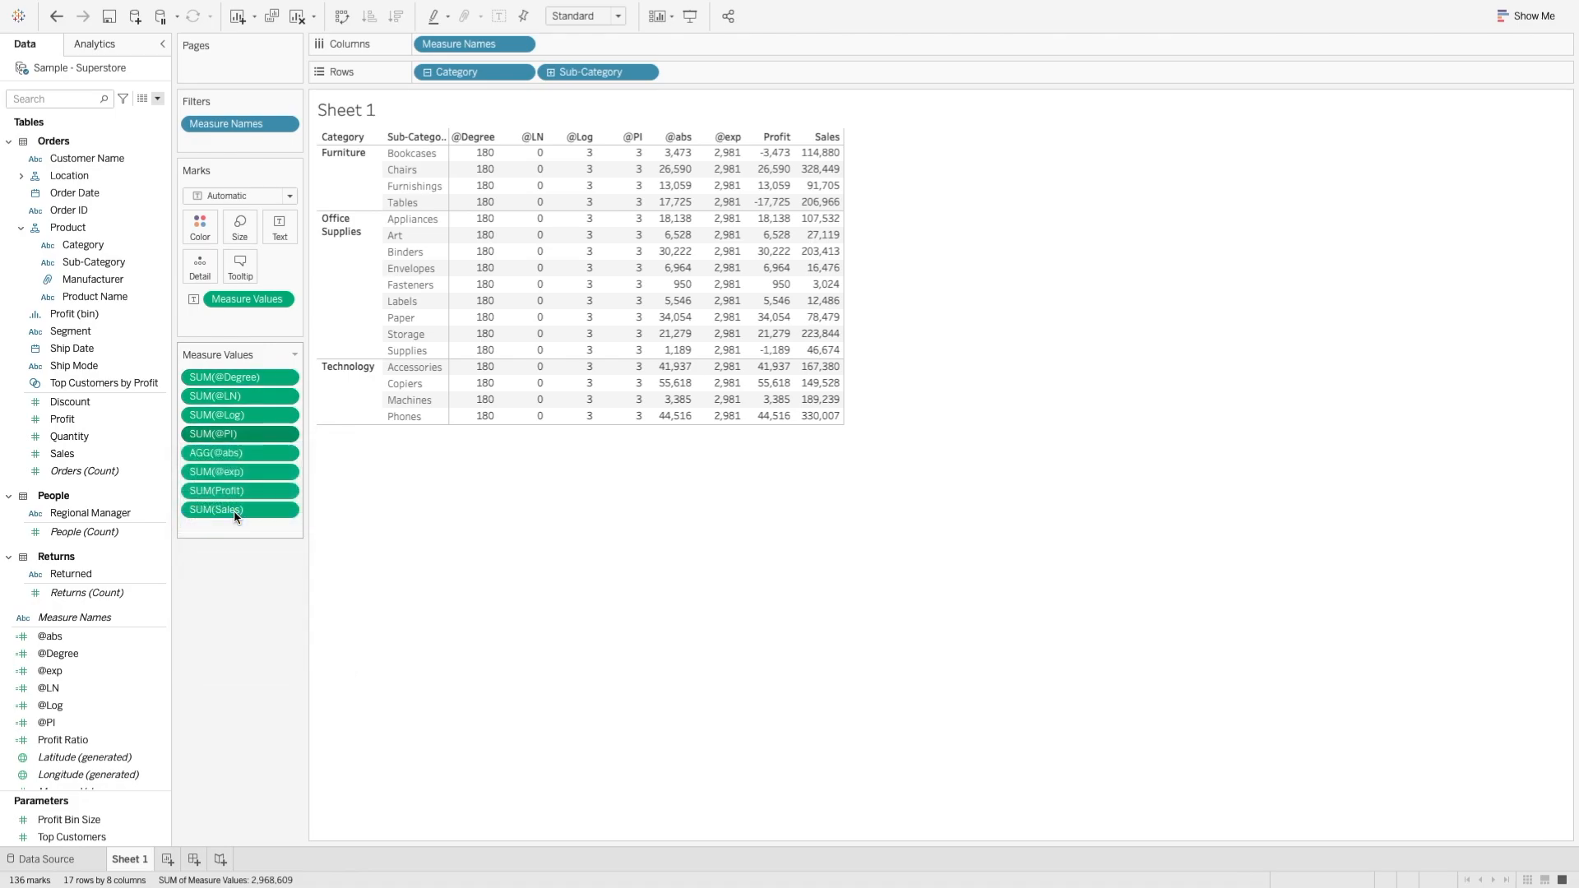
left_click(285, 435)
left_click(236, 503)
left_click(153, 148)
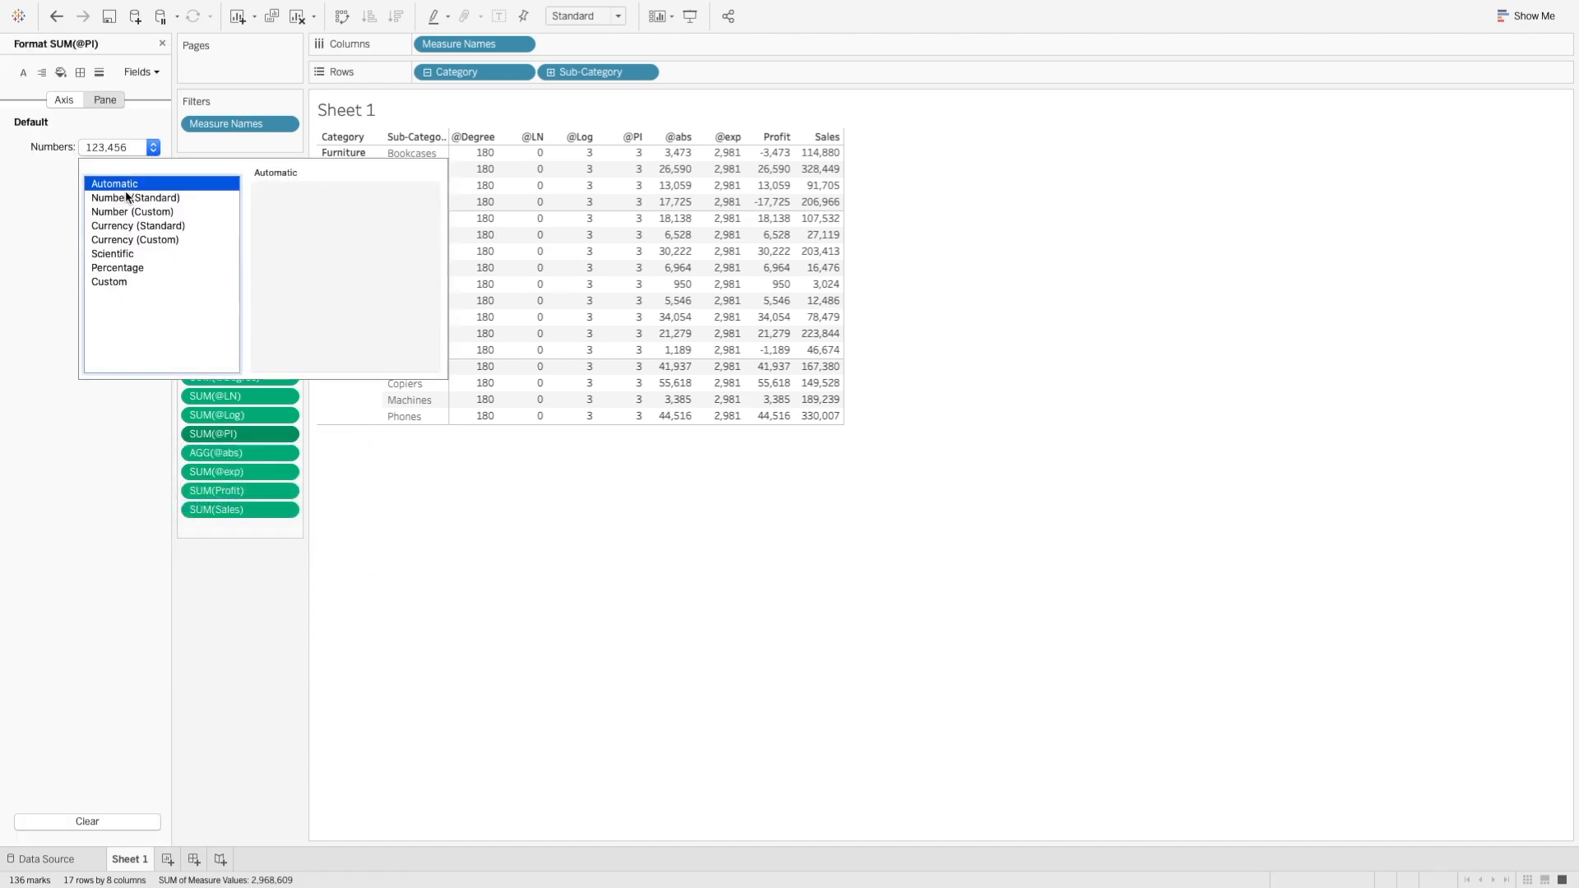
left_click(123, 212)
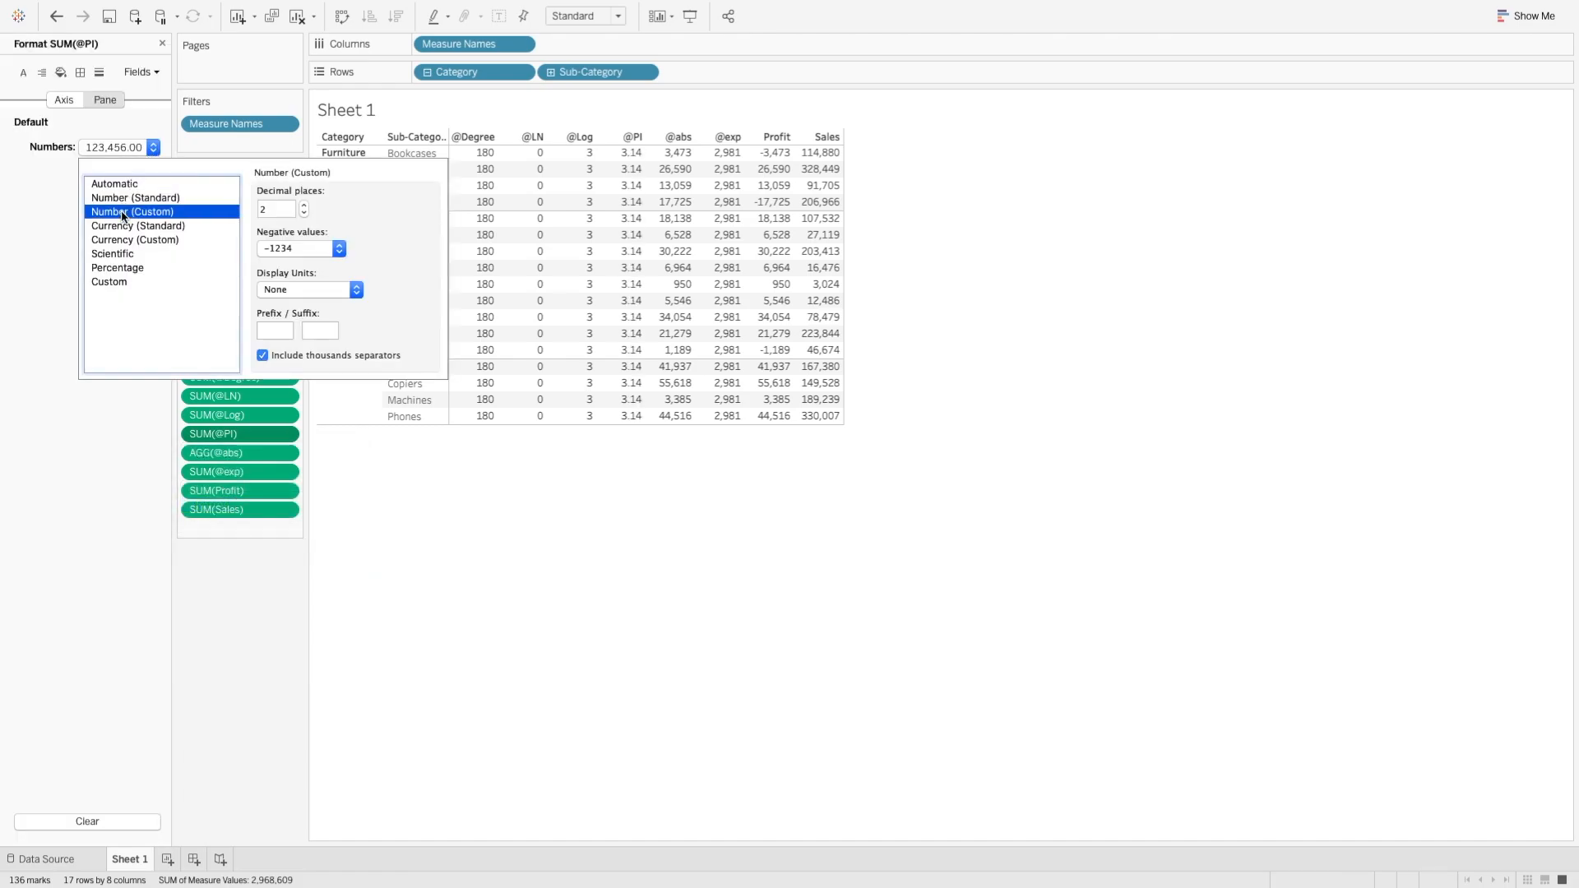
left_click(304, 205)
left_click(303, 204)
mouse_move(634, 159)
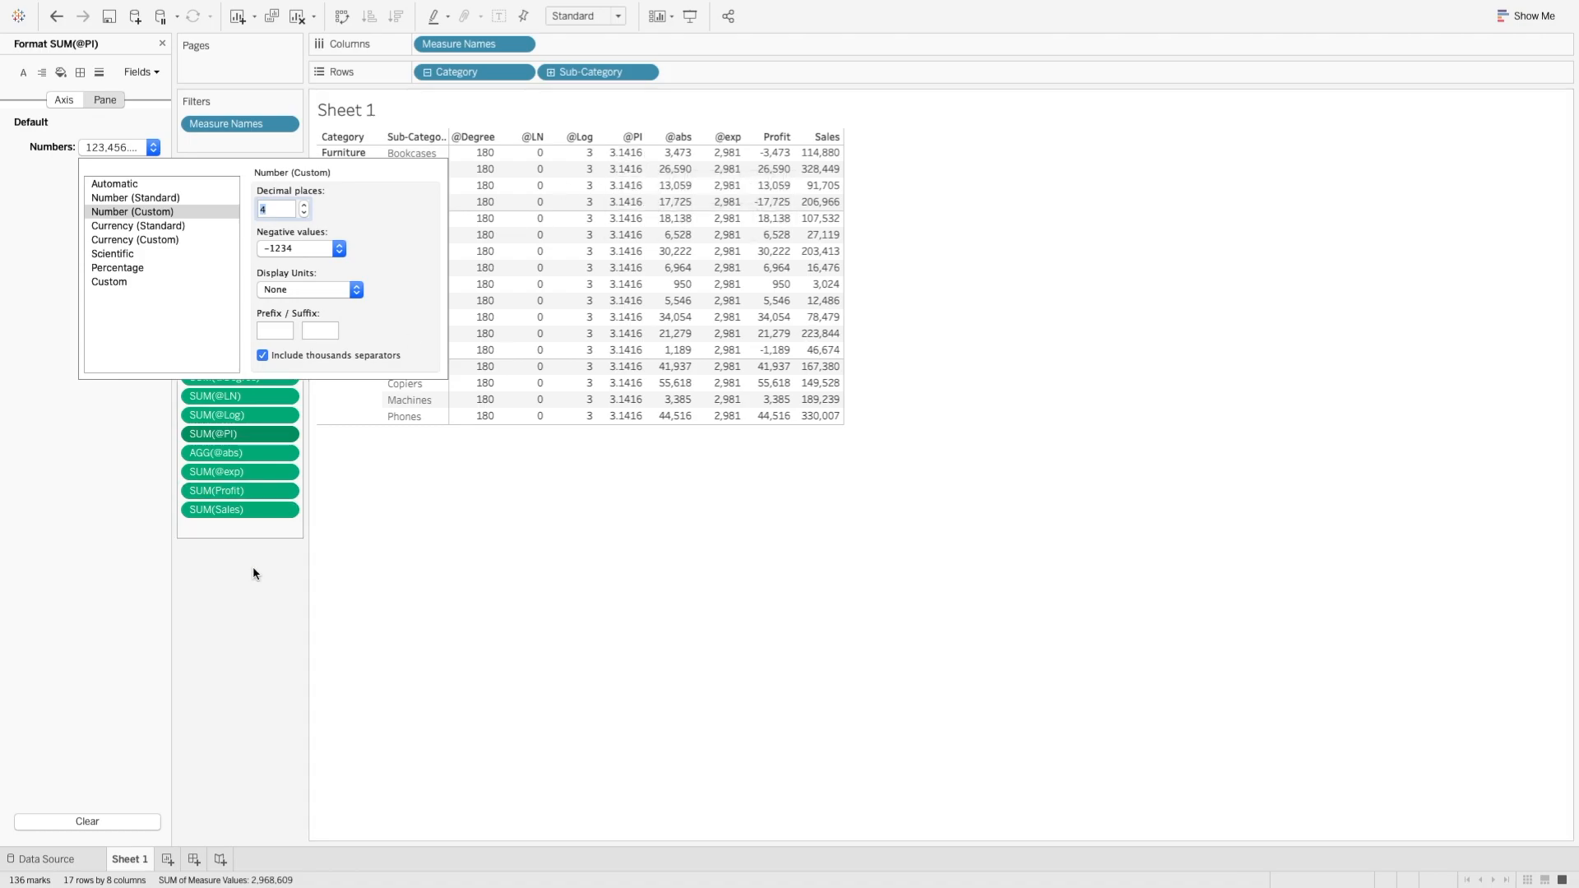
left_click(239, 606)
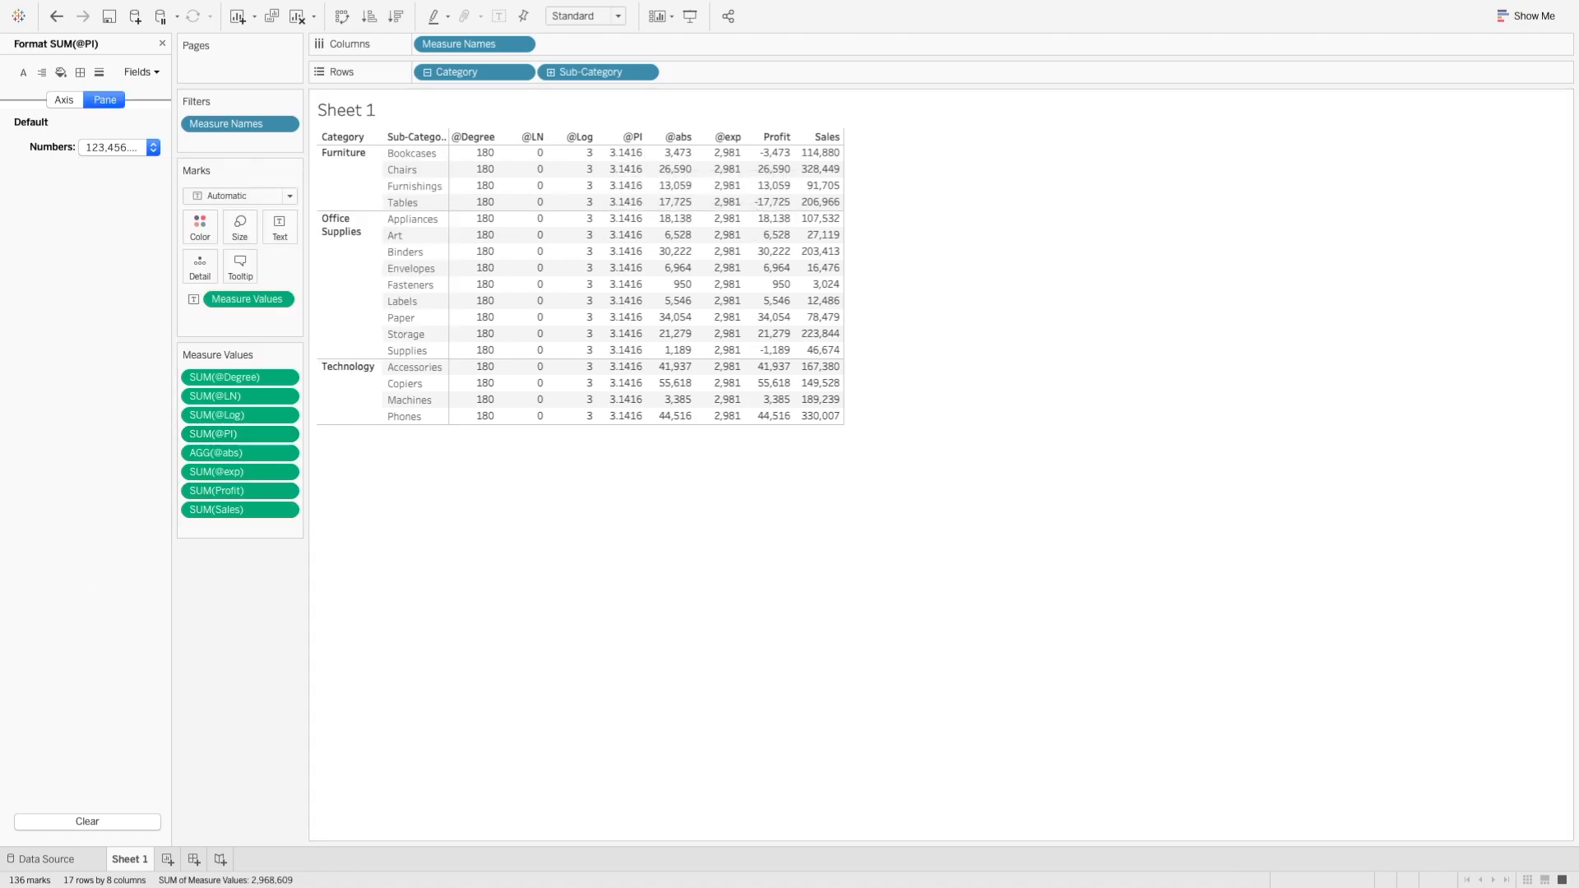
left_click(162, 44)
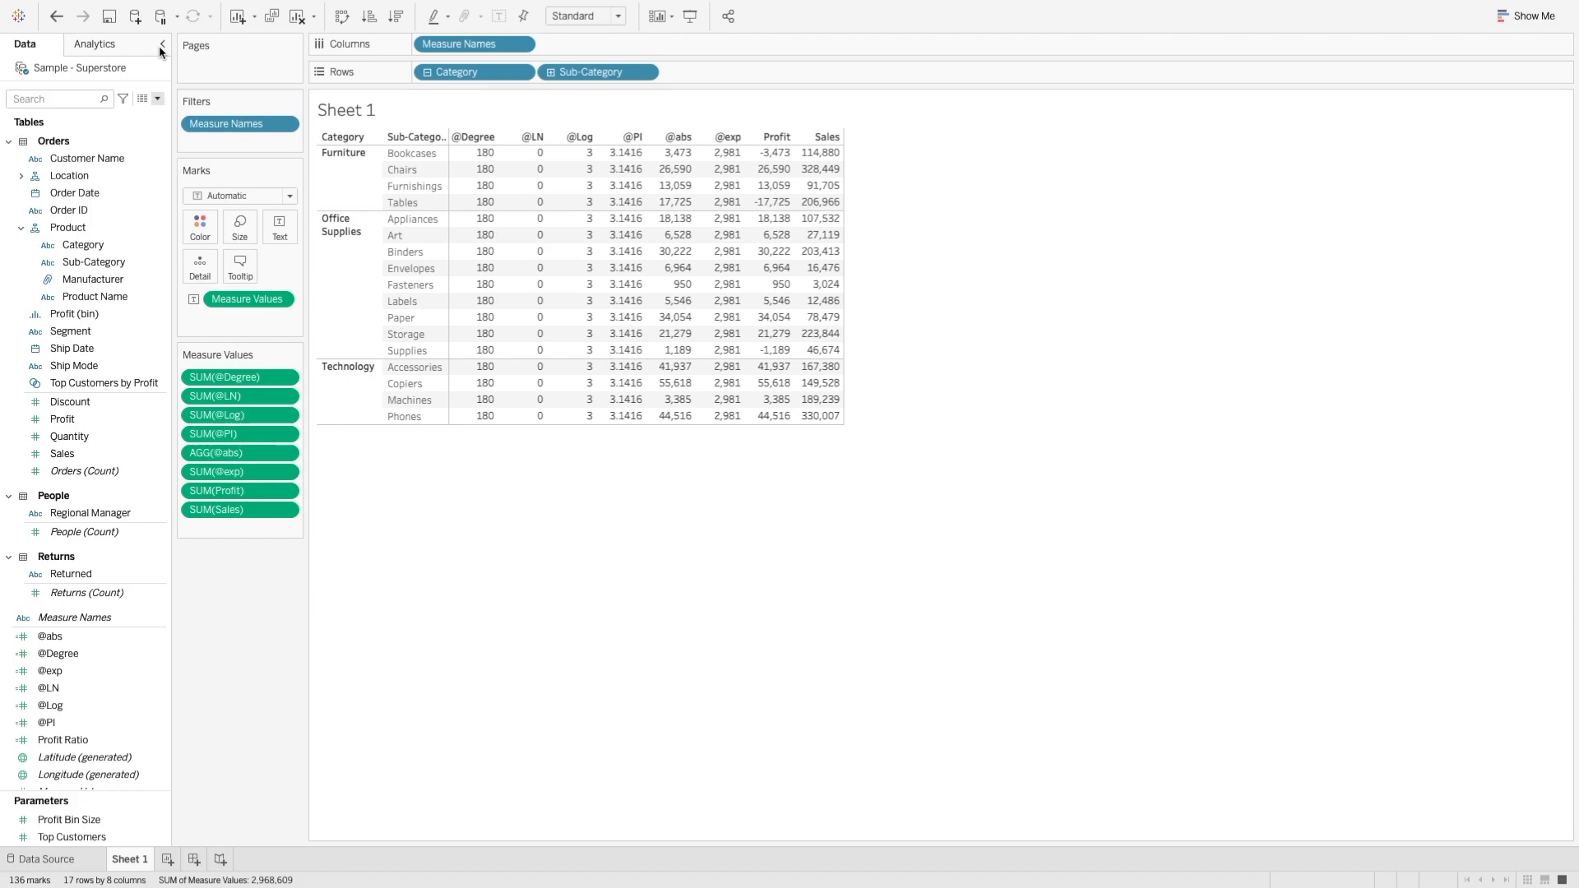
left_click(157, 97)
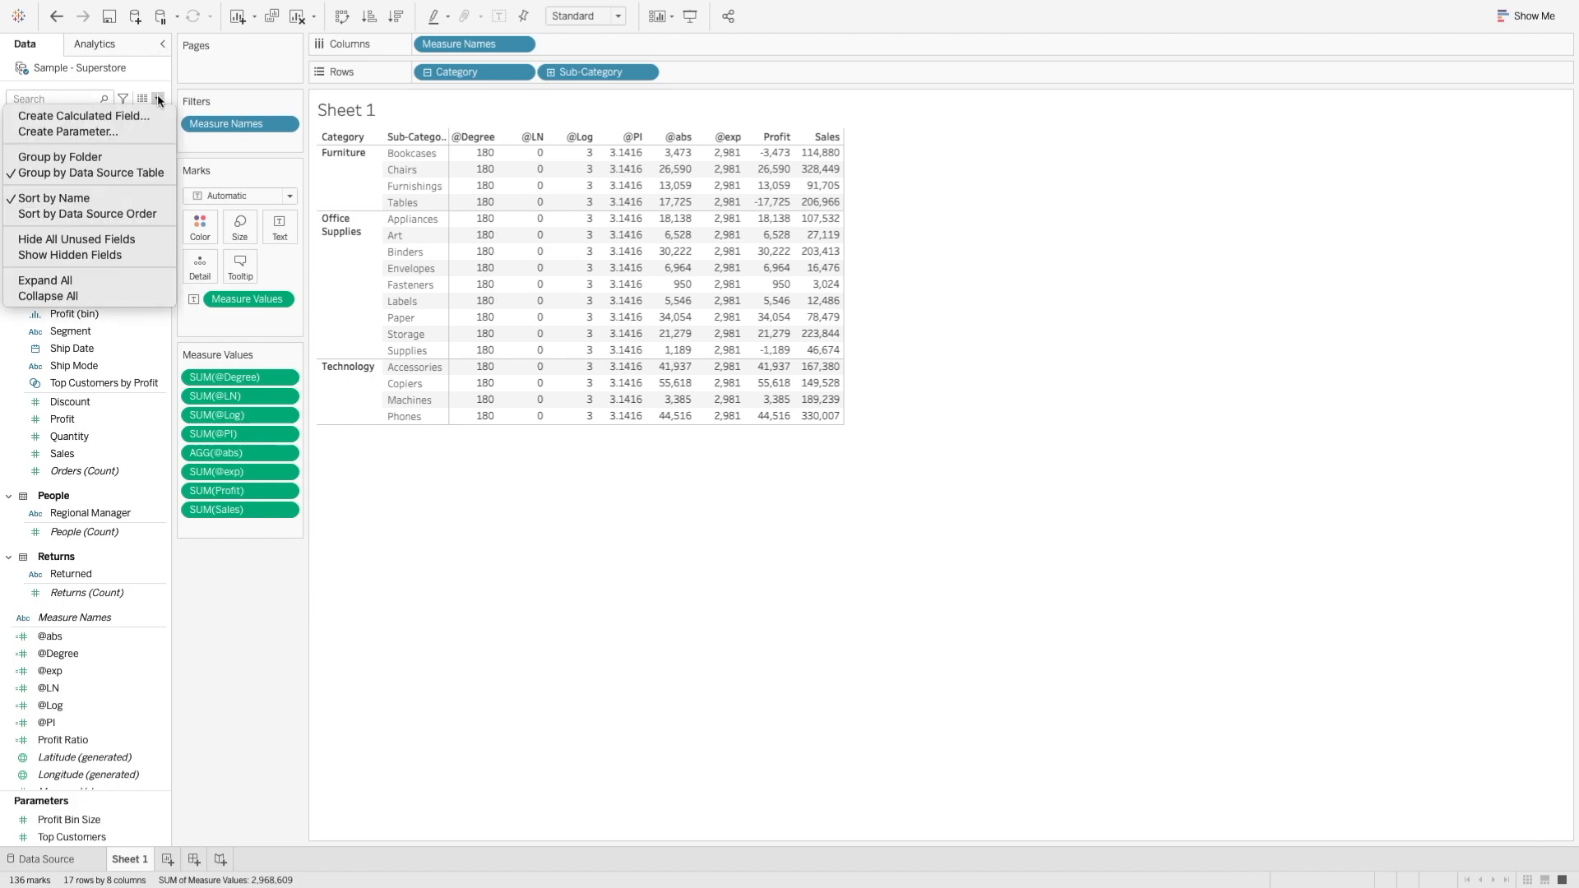
left_click(145, 113)
type("@")
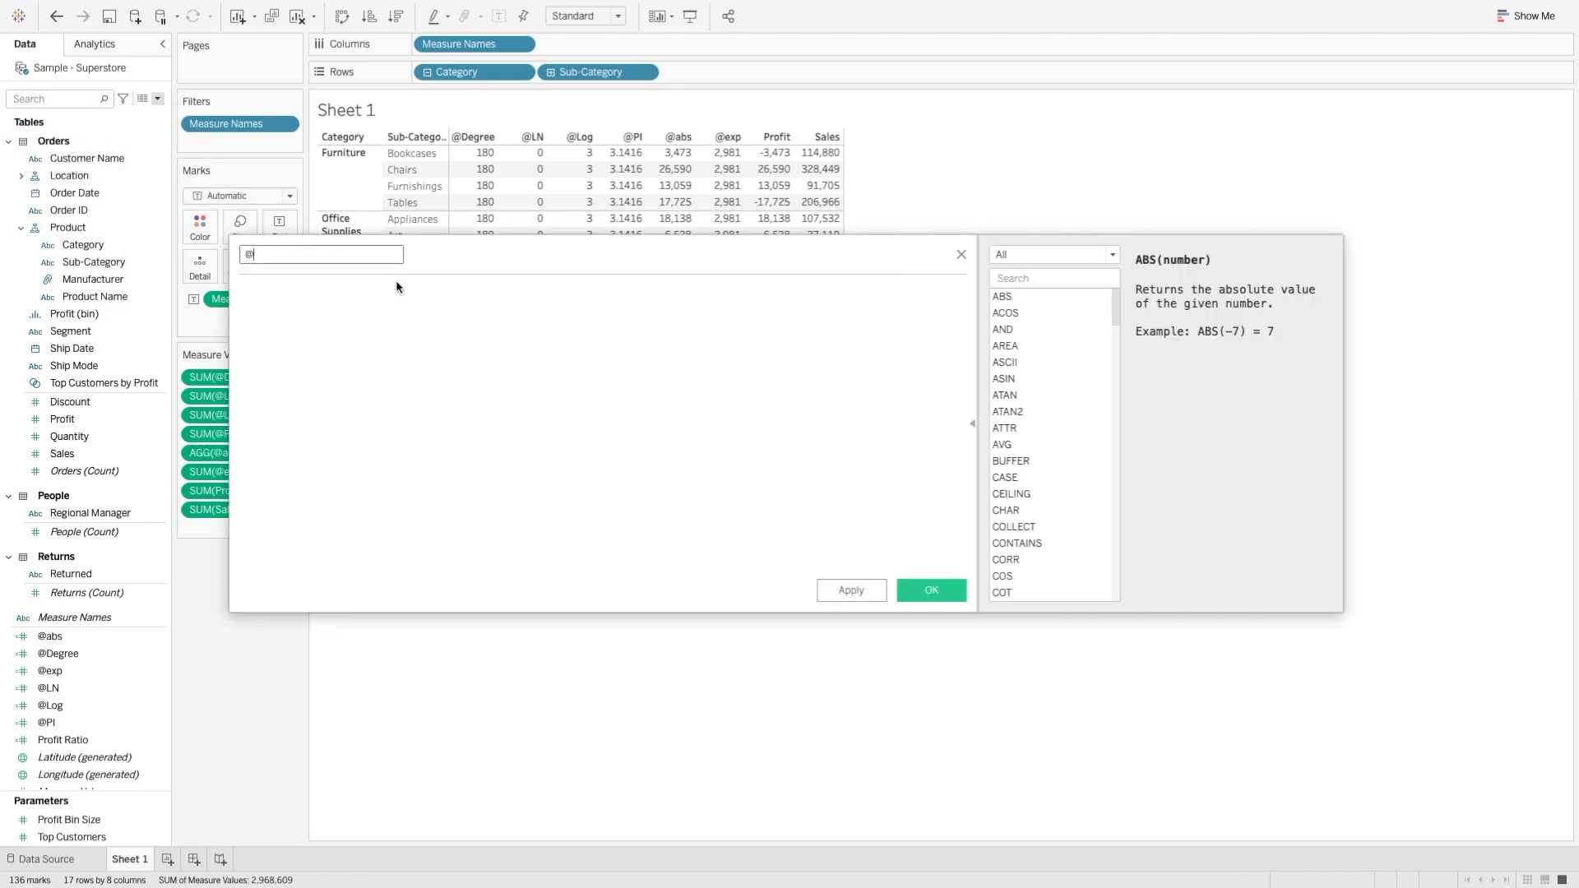
type("Radian")
key("Tab")
type("radi")
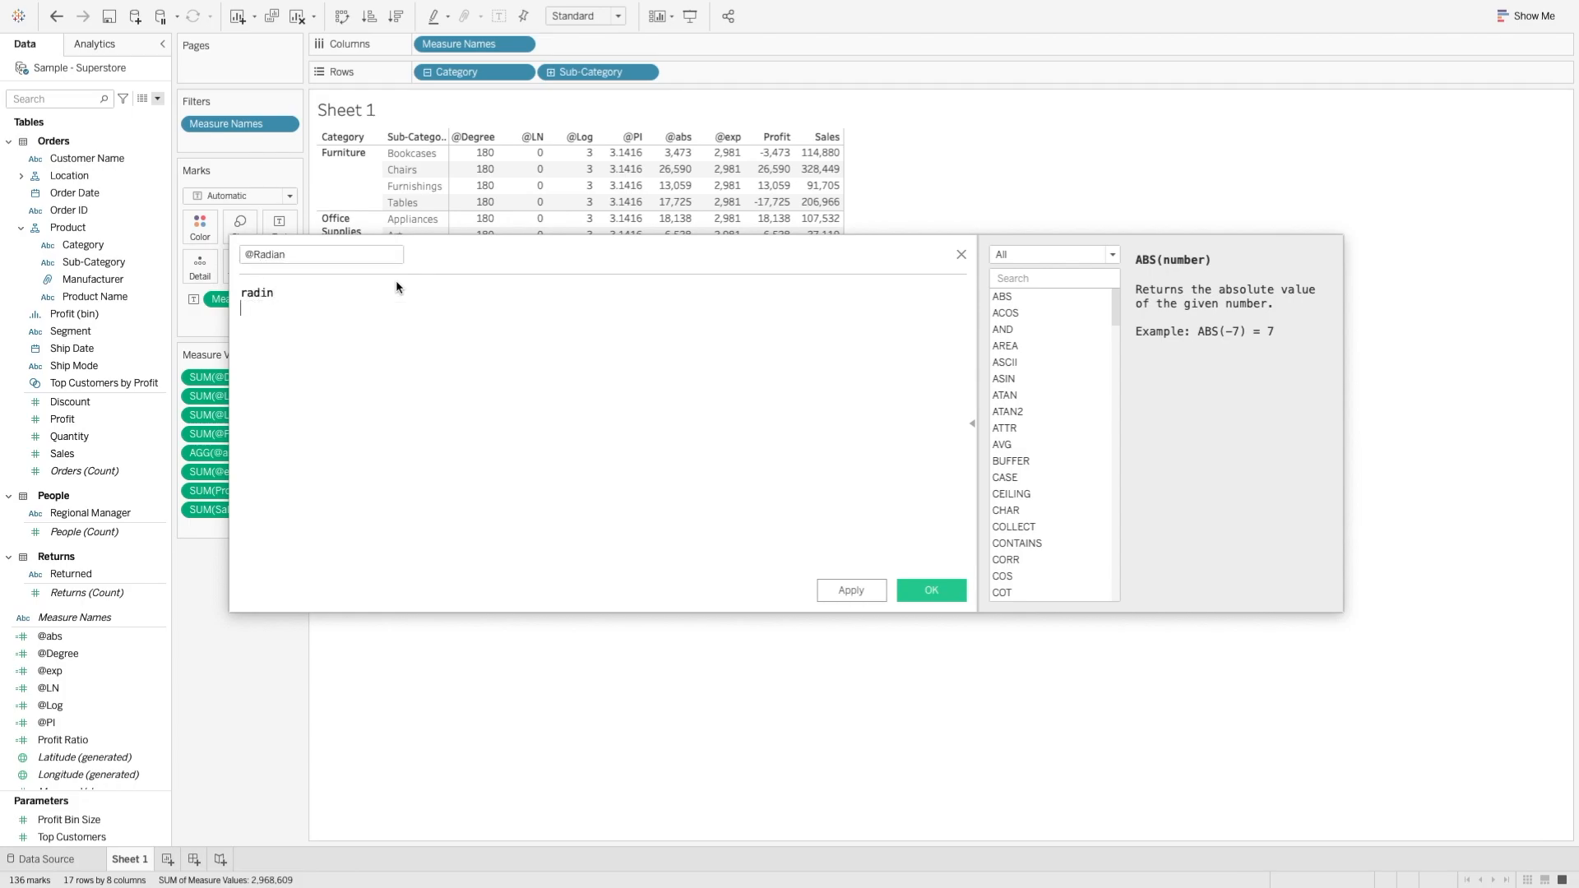
key("Return")
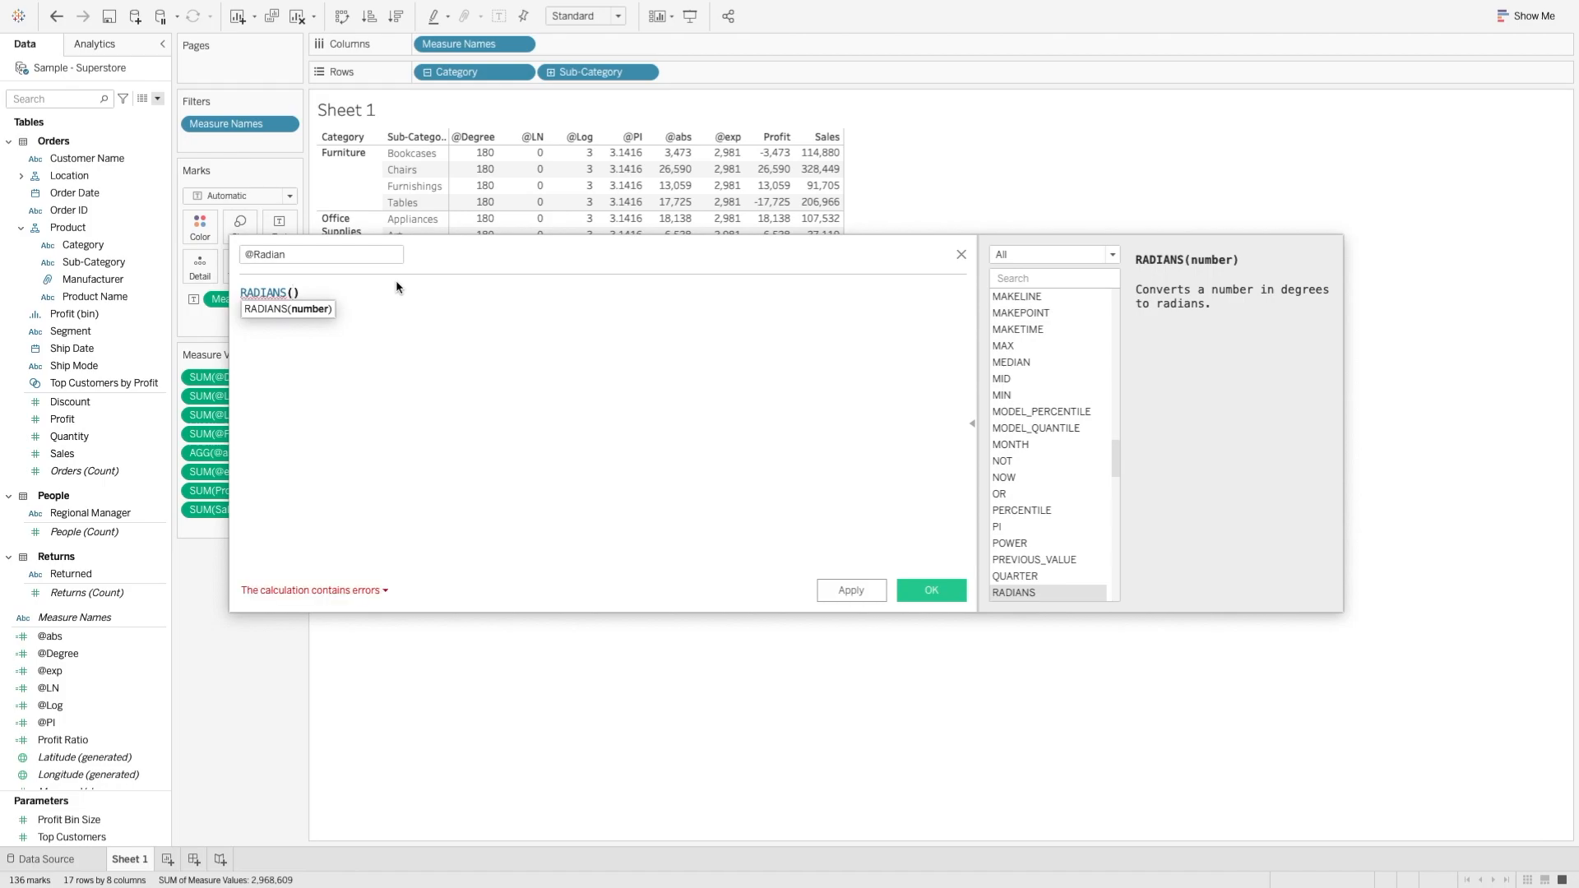
type("180")
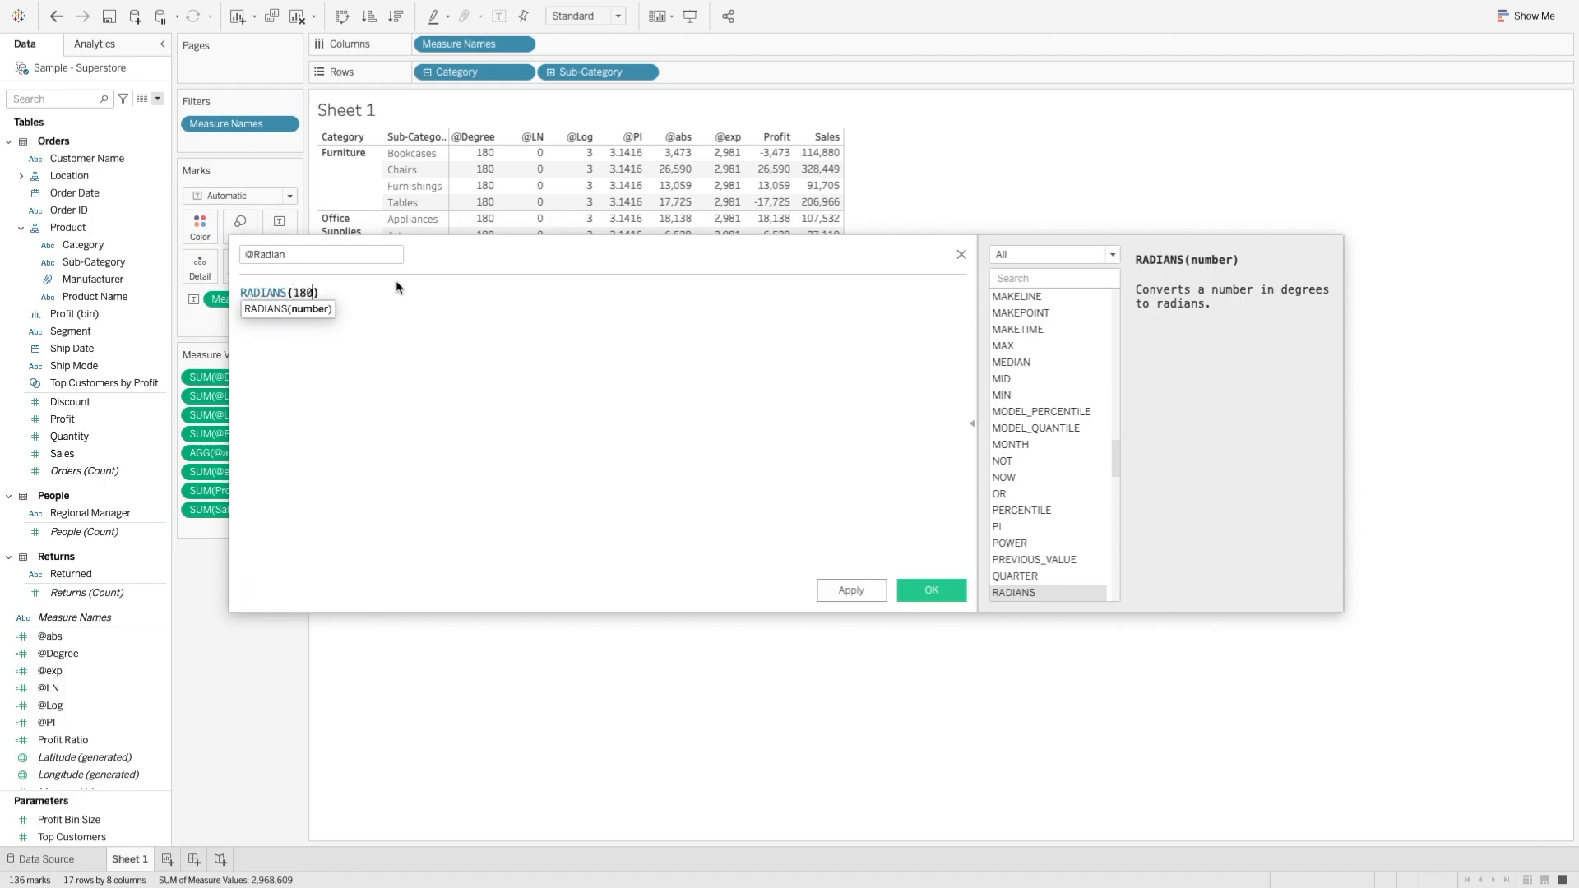
left_click(937, 594)
left_click_drag(91, 740, 670, 384)
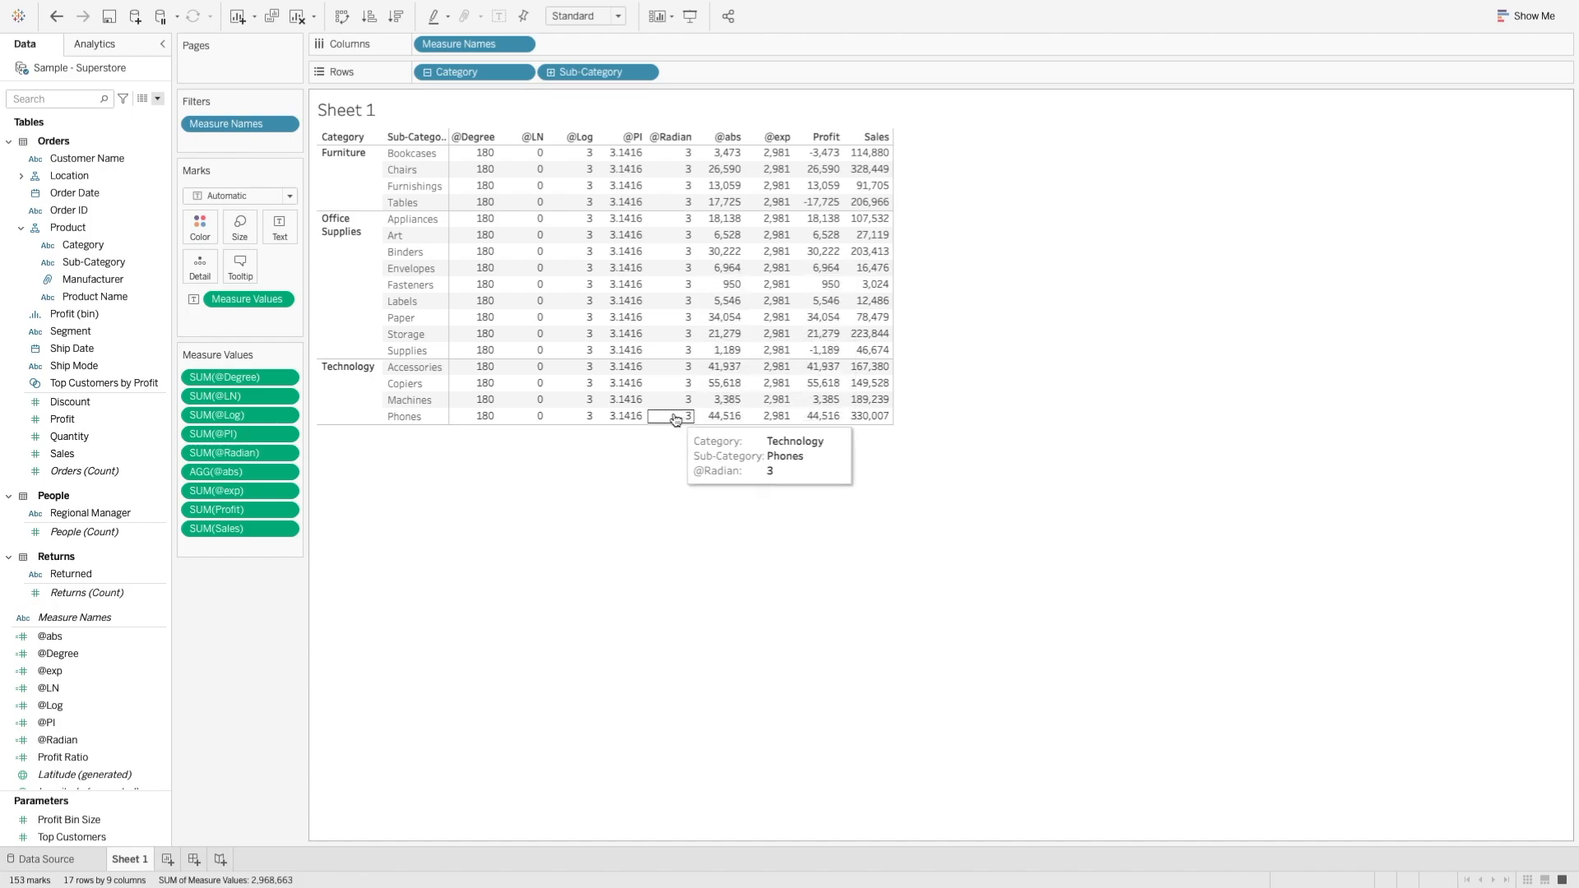
left_click(157, 98)
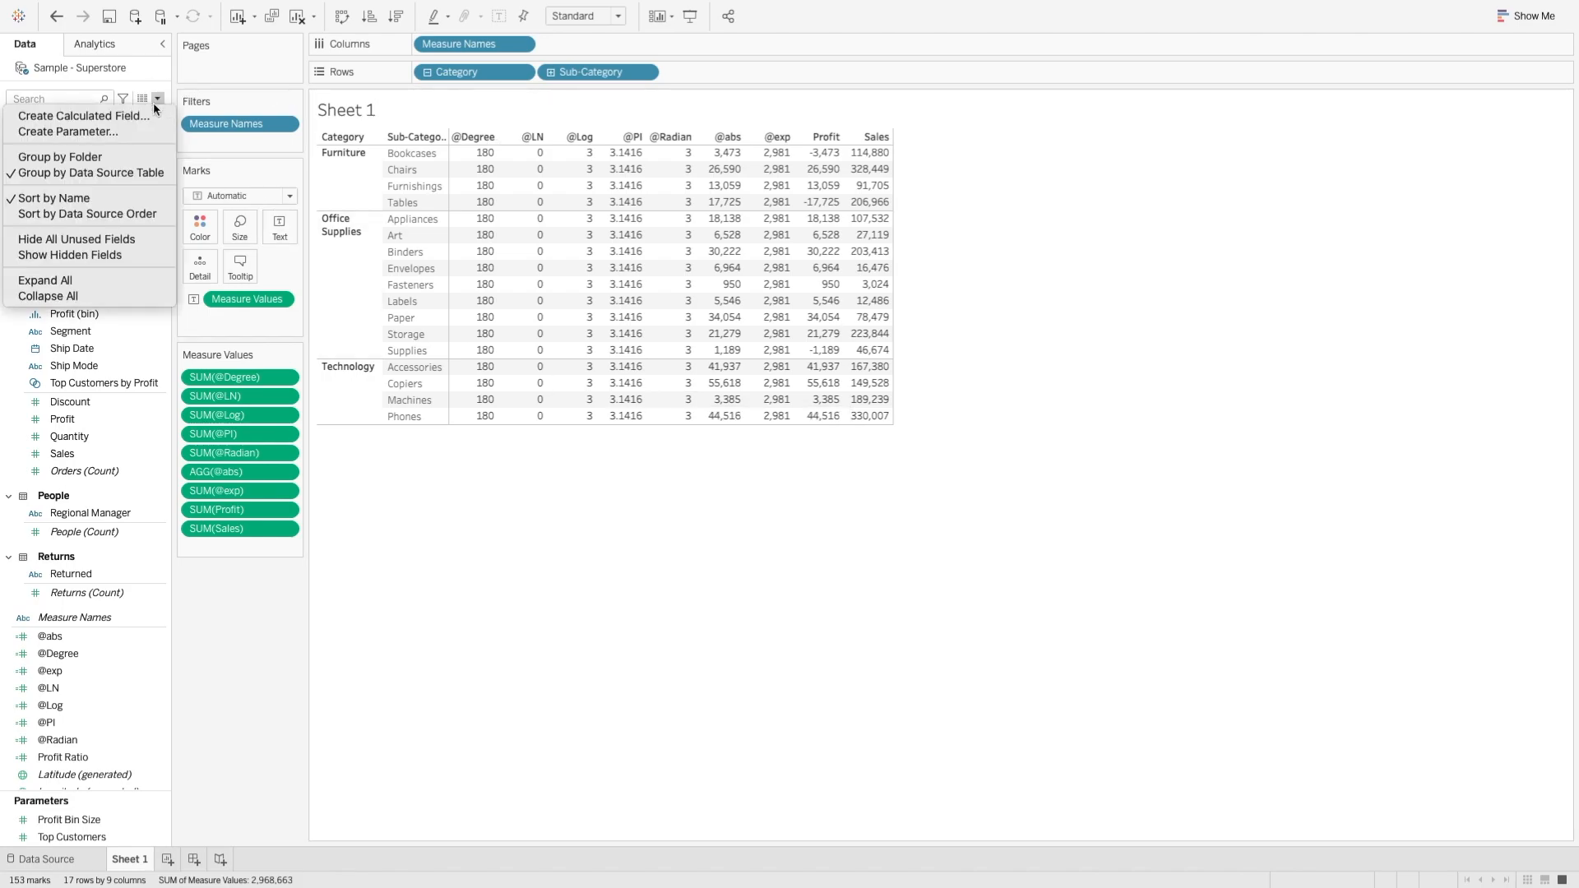
left_click(49, 114)
type("@")
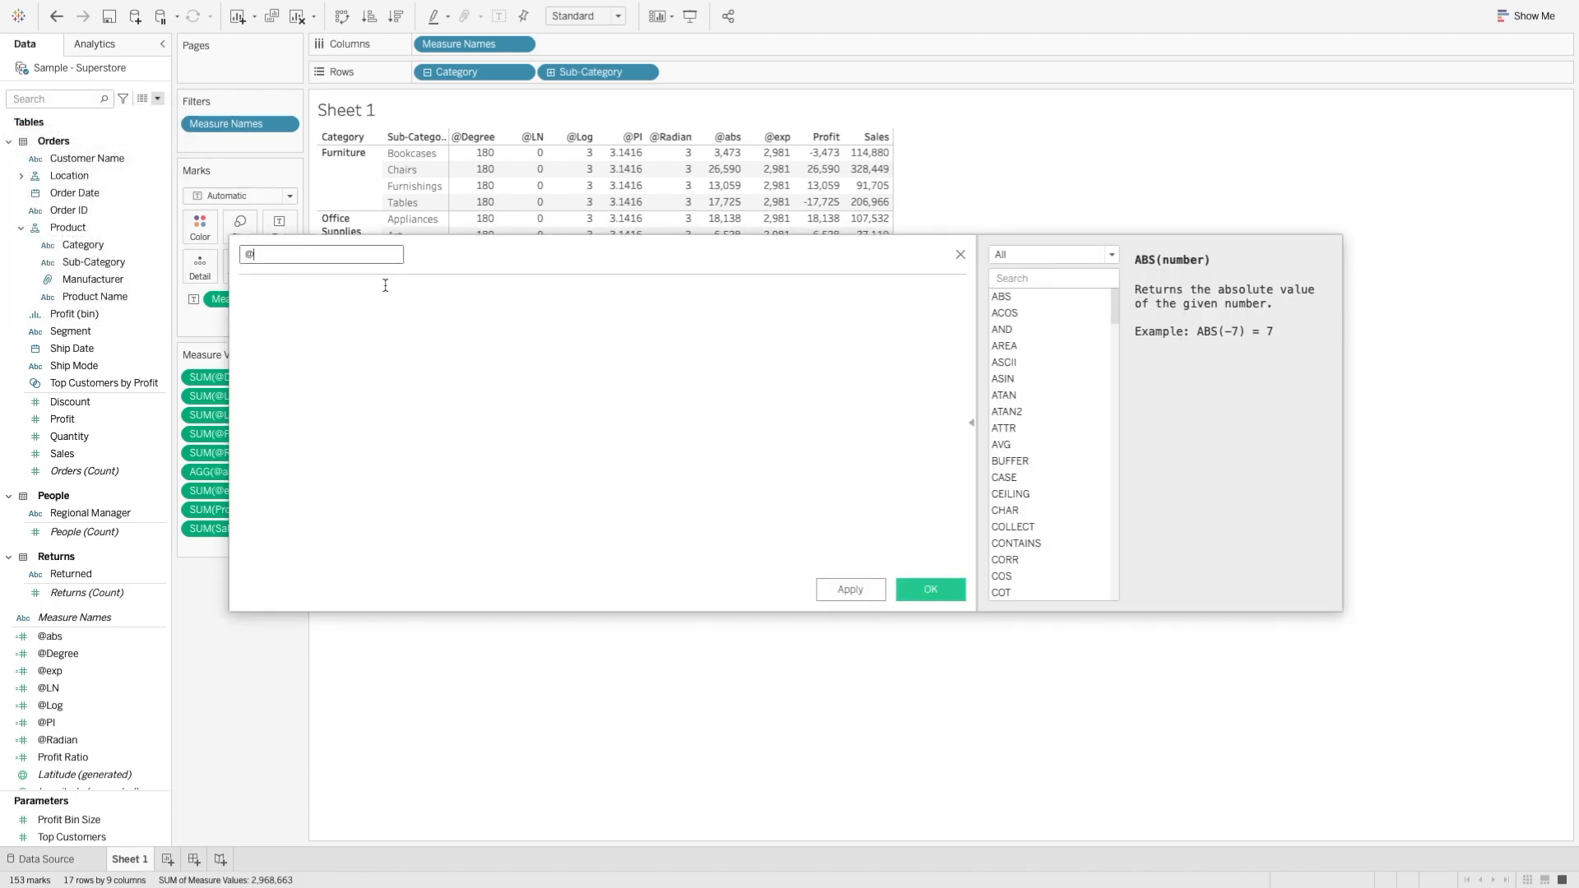
type("Round")
left_click(385, 286)
type("round")
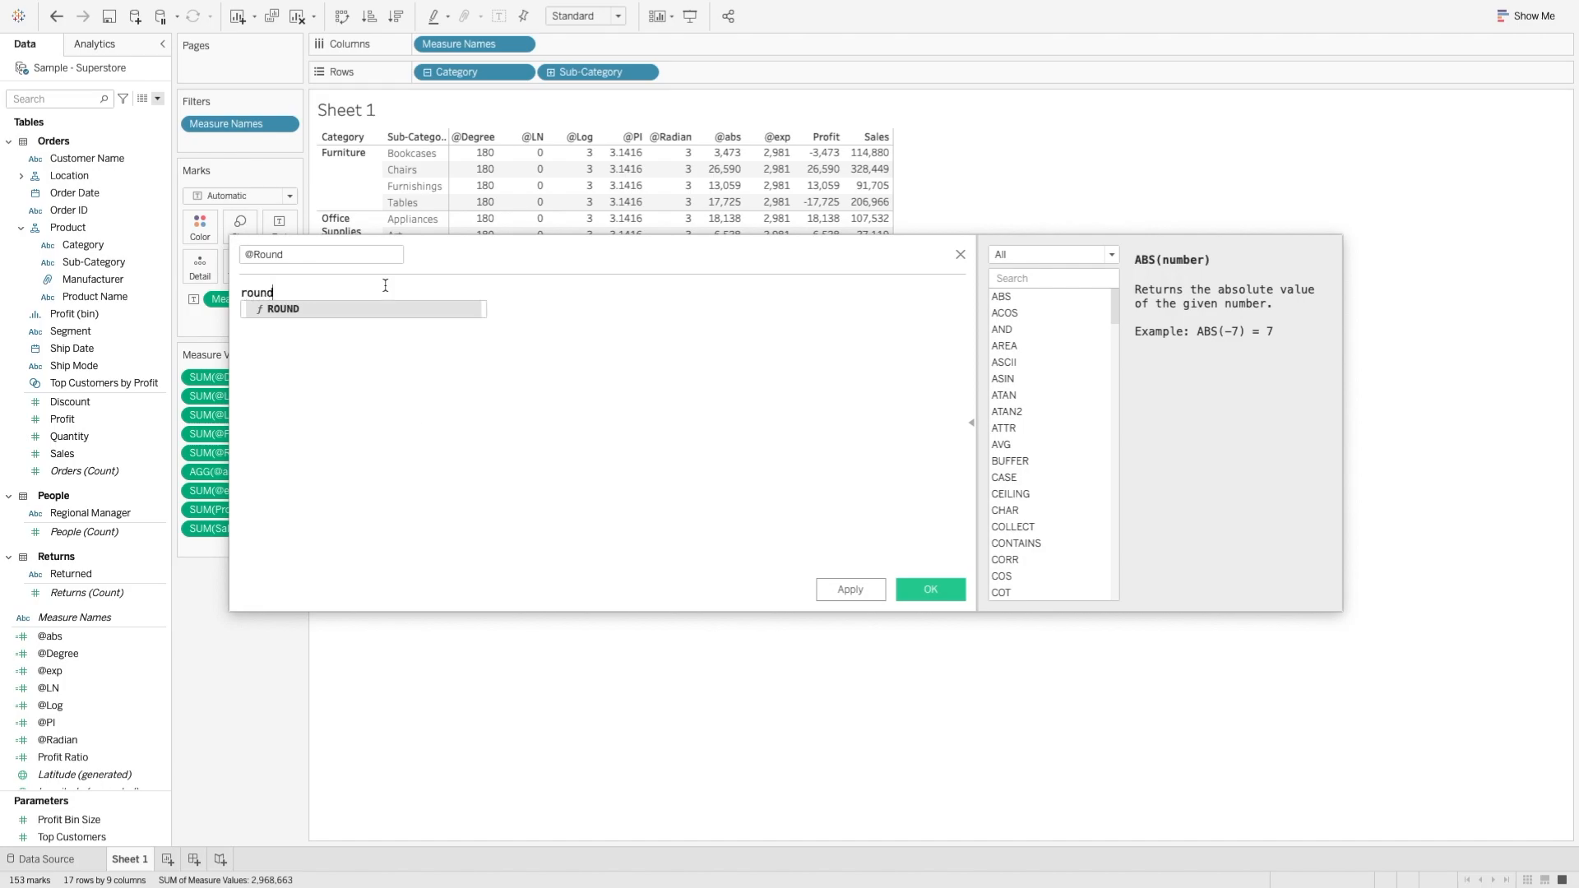
key("Return")
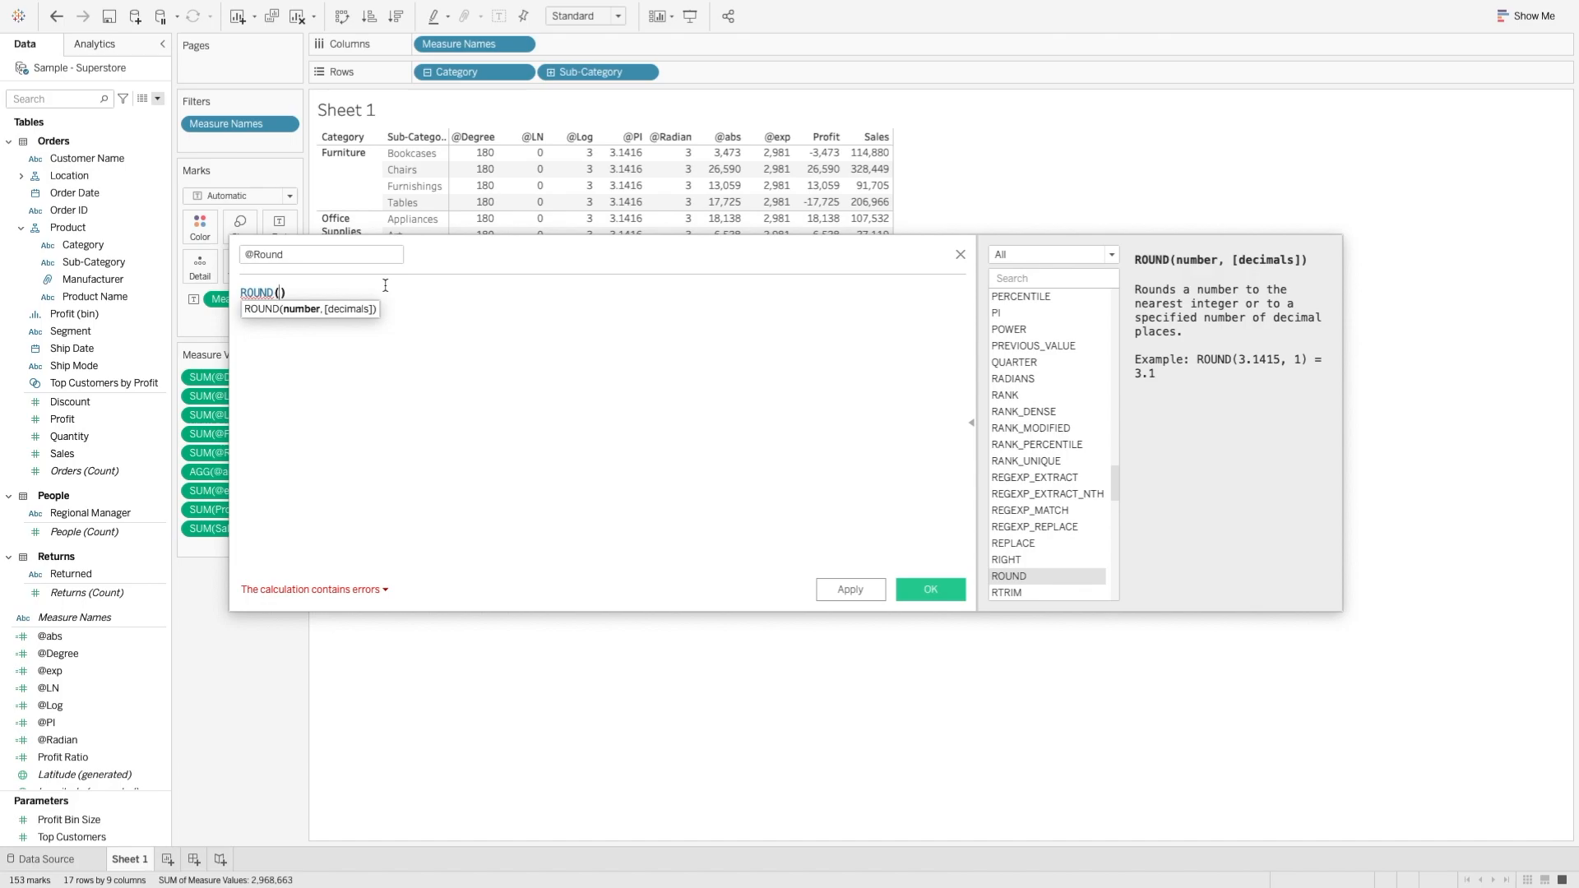
type("3.45273")
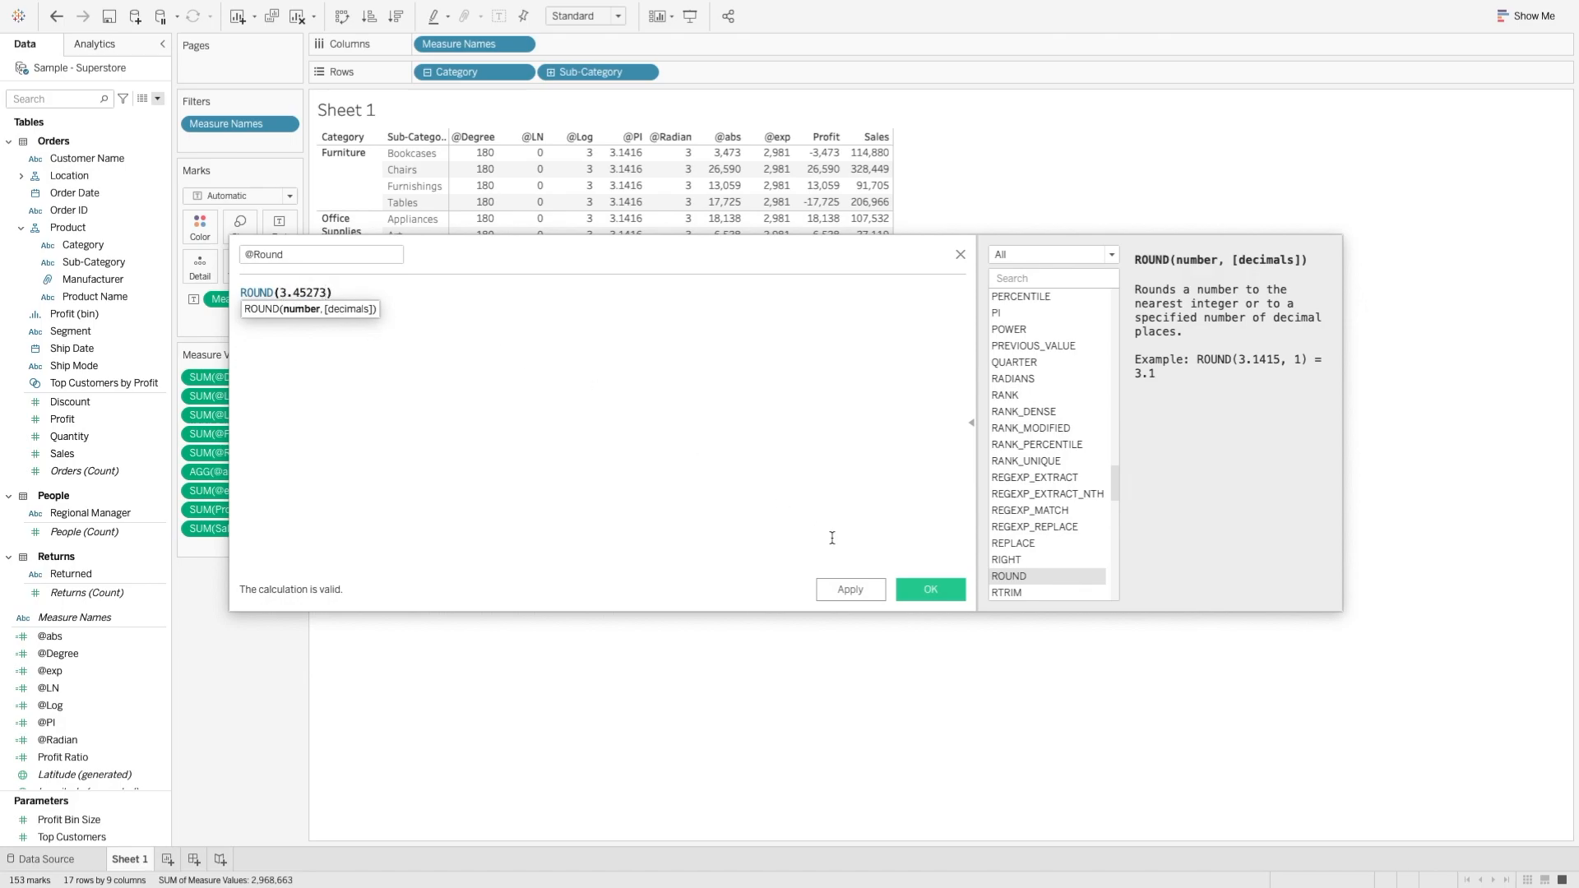
left_click(928, 589)
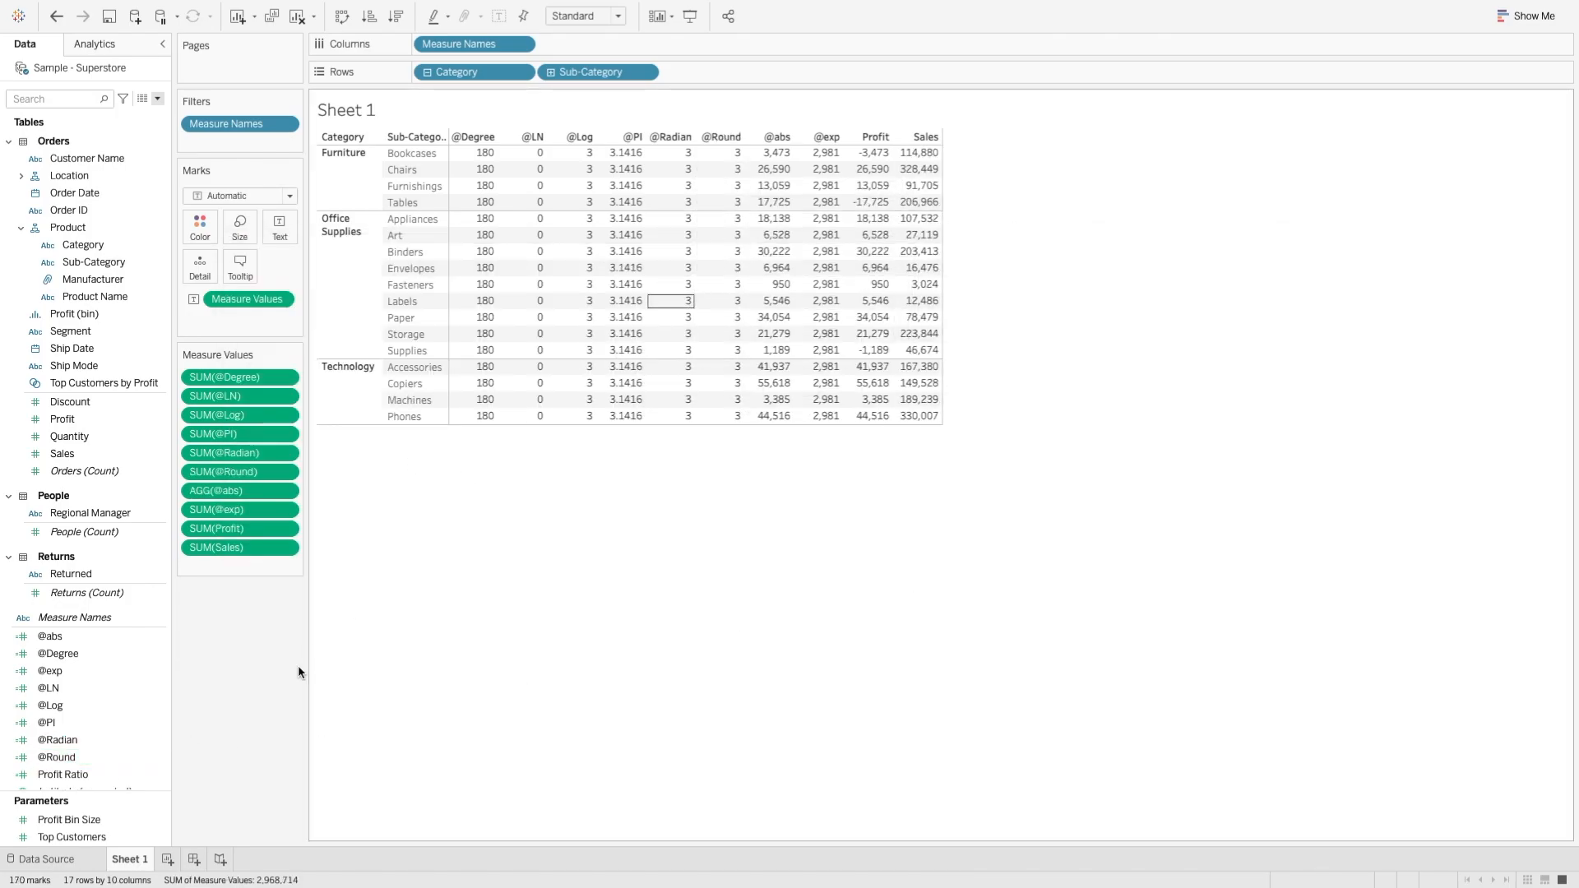
right_click(95, 750)
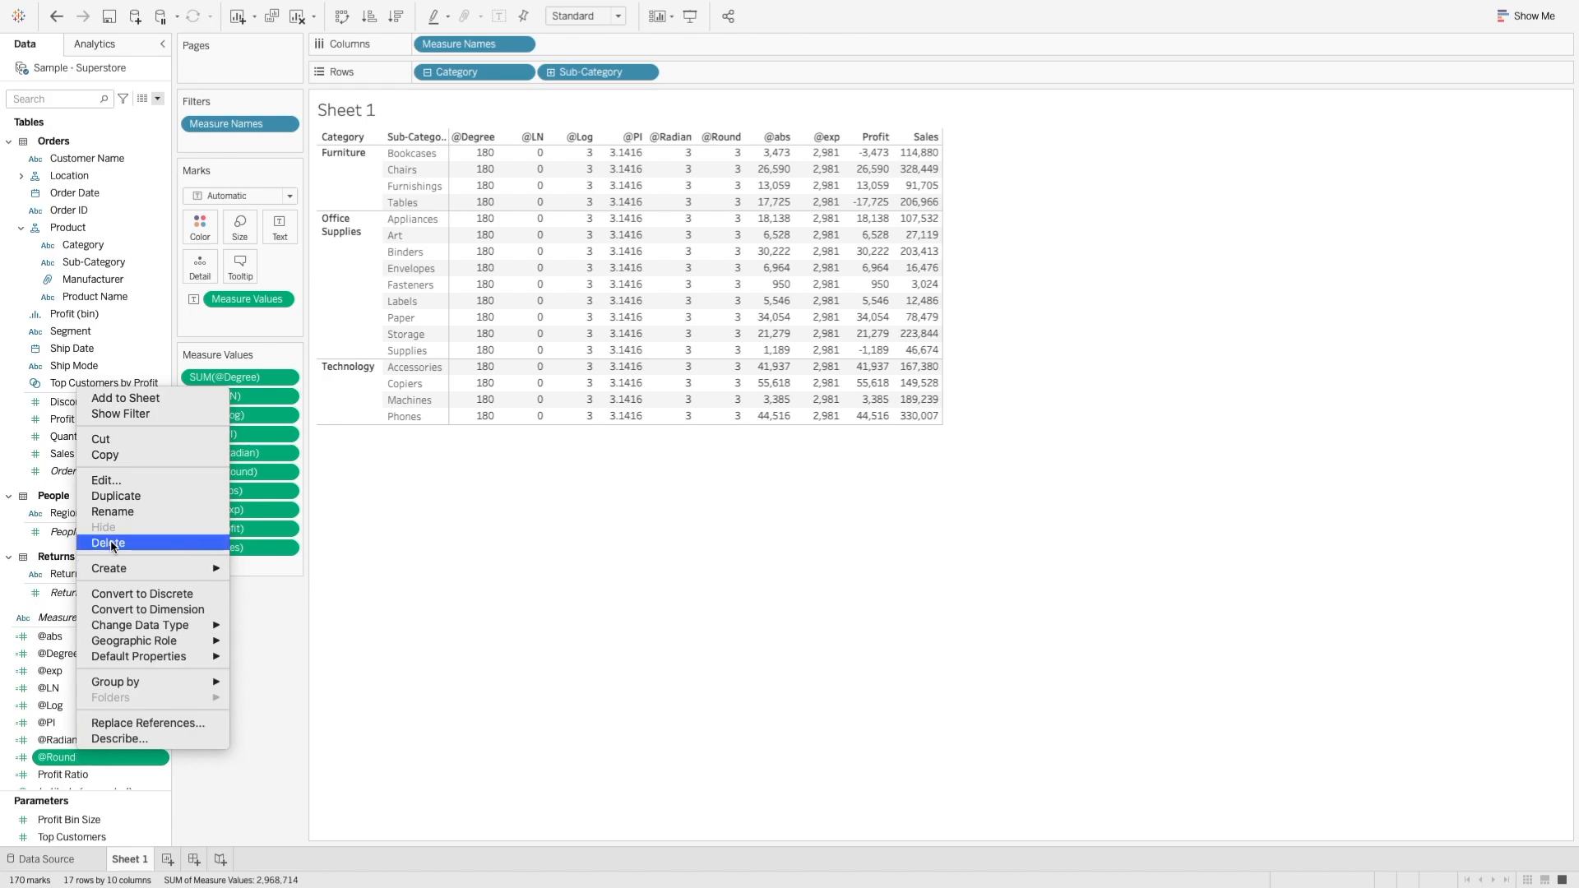
left_click(107, 481)
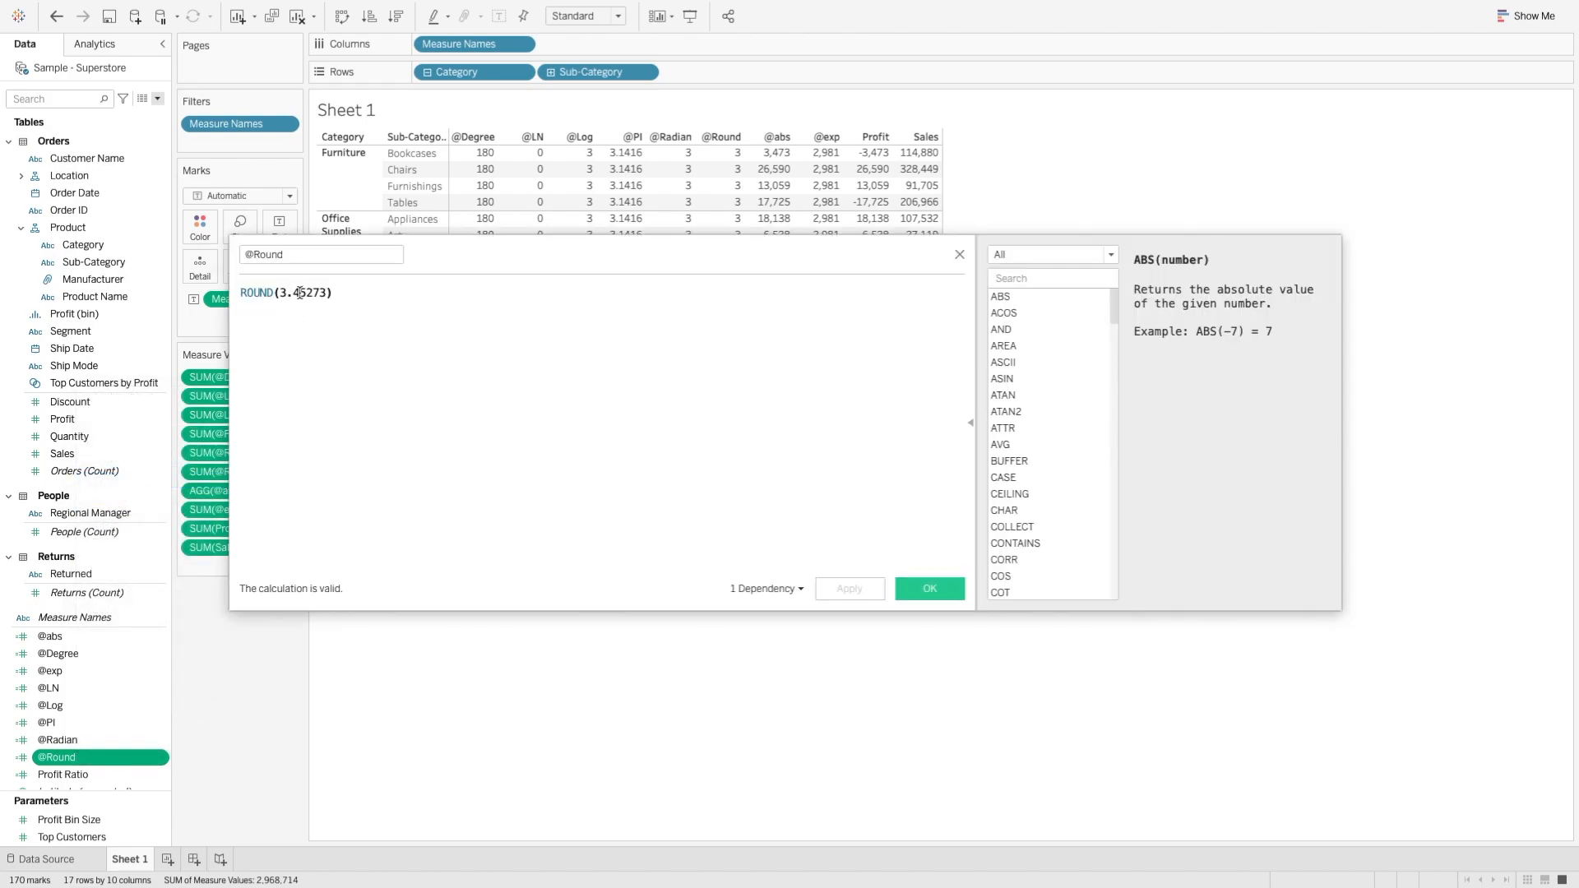
left_click(261, 294)
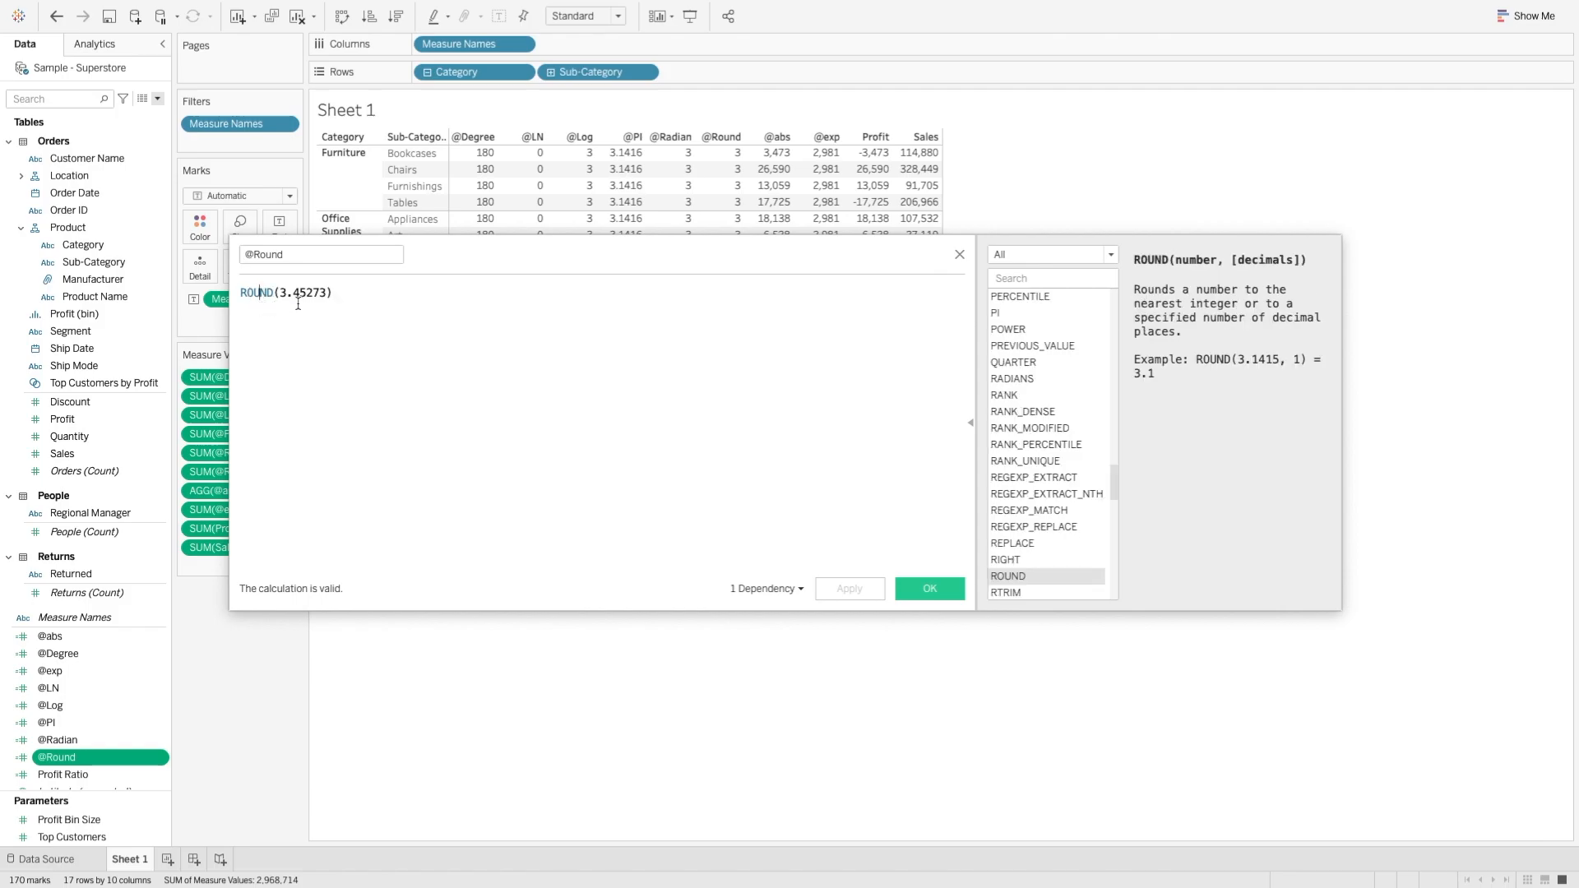
left_click(325, 293)
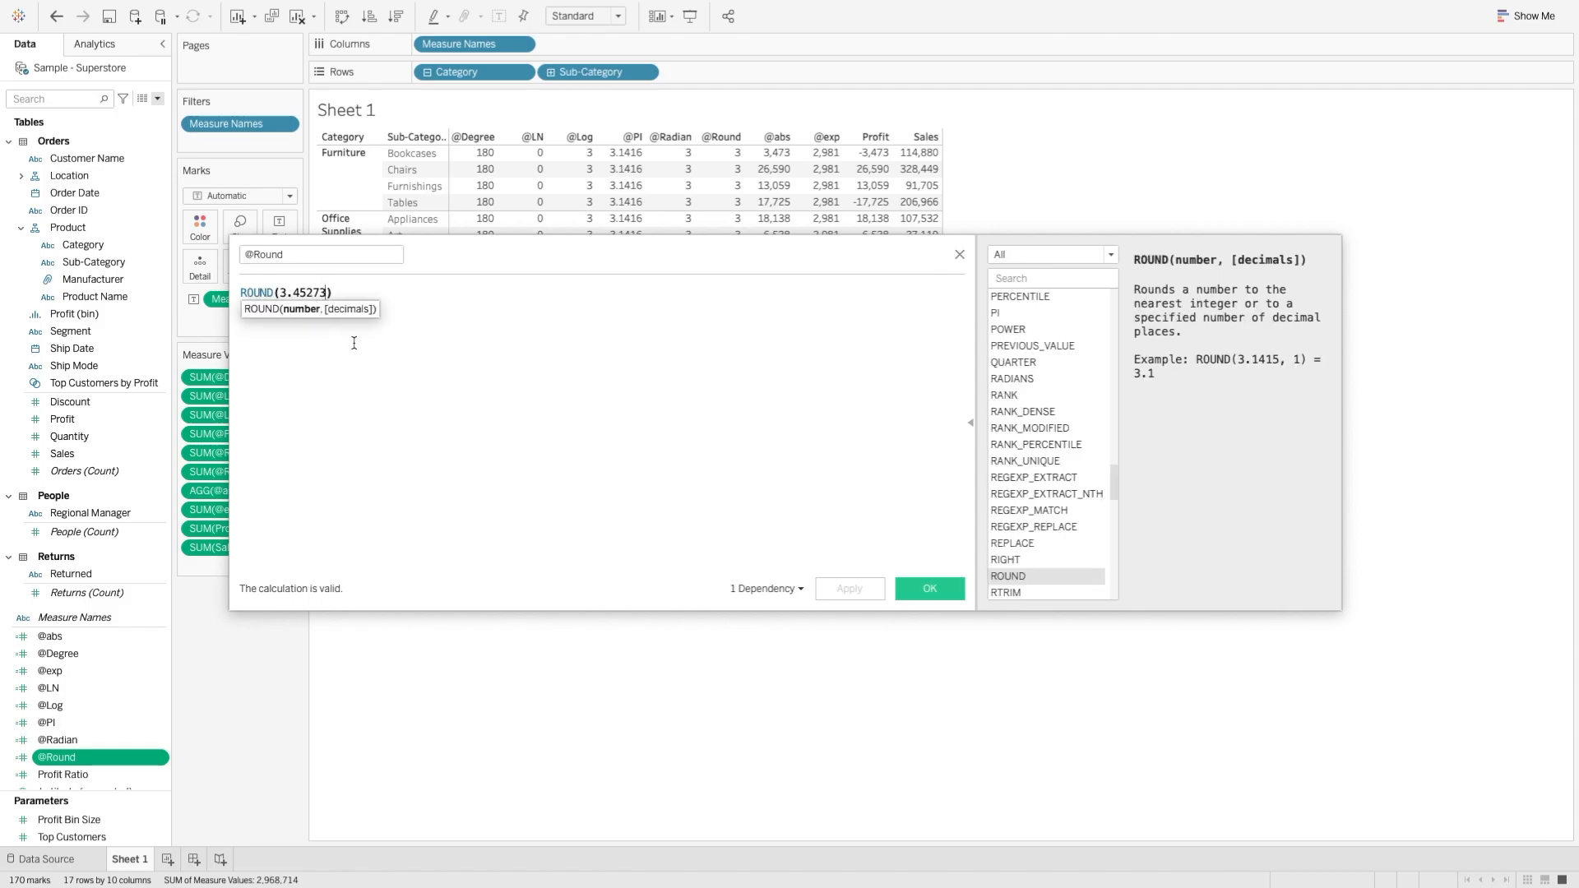
type(",")
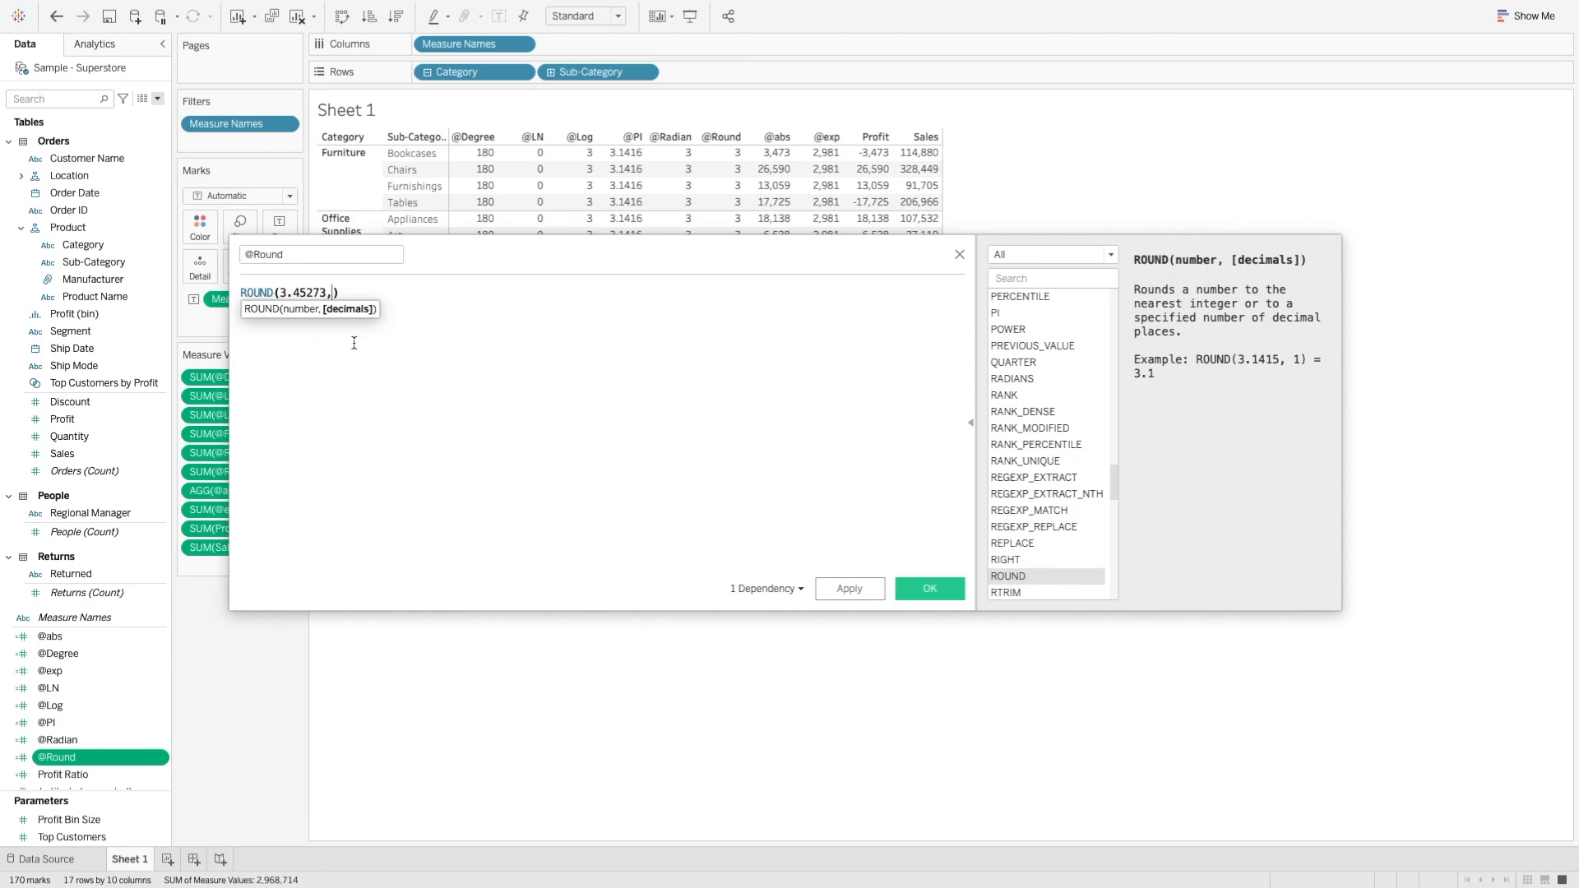
type("3")
left_click(850, 590)
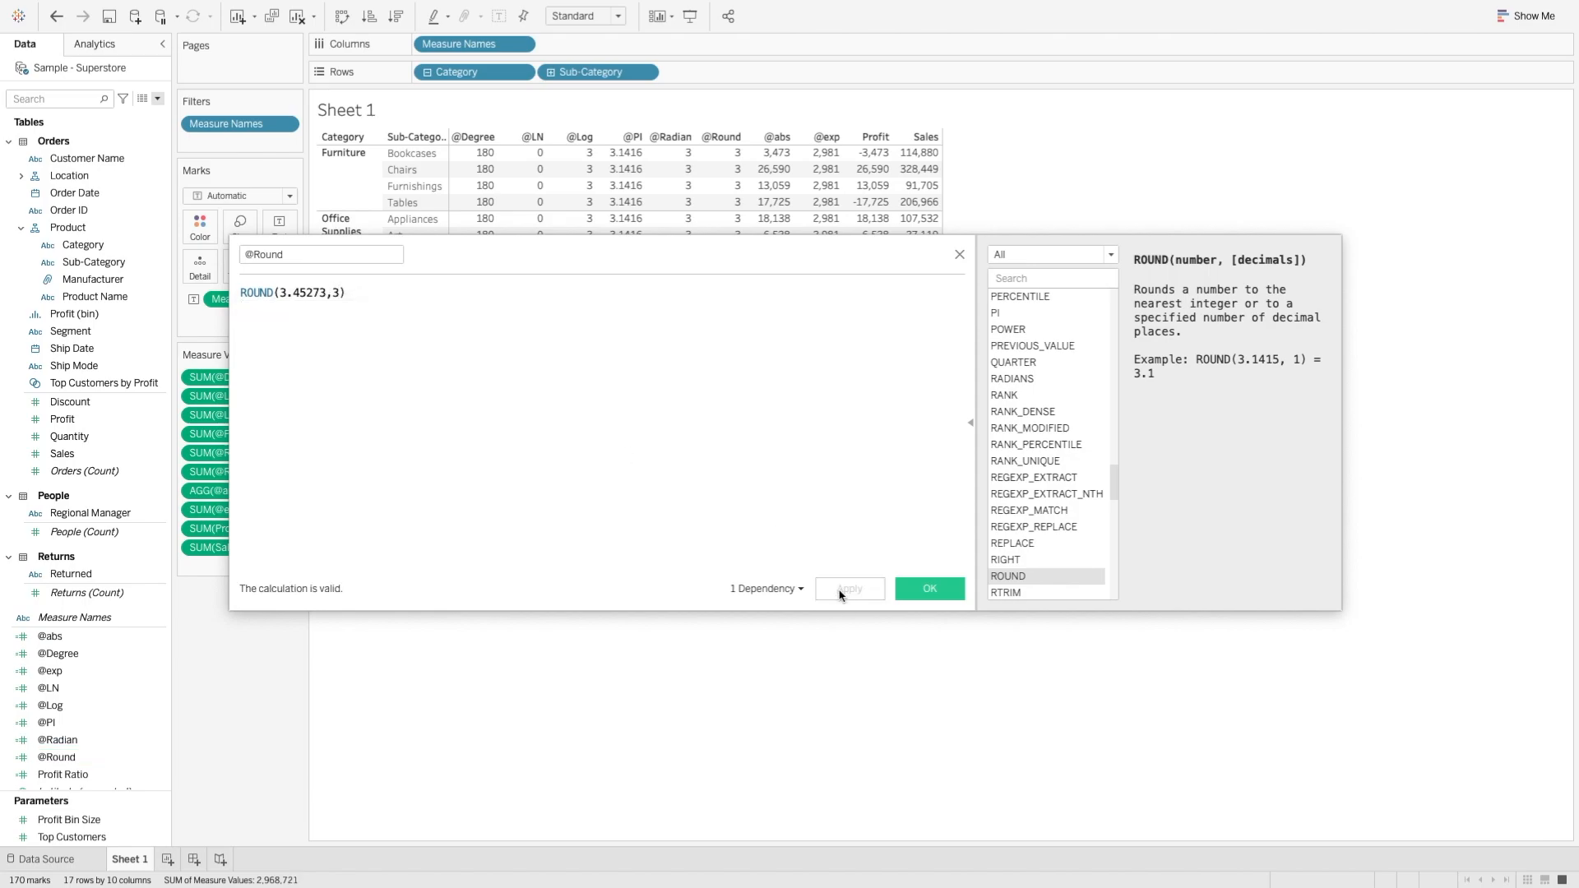
left_click(299, 293)
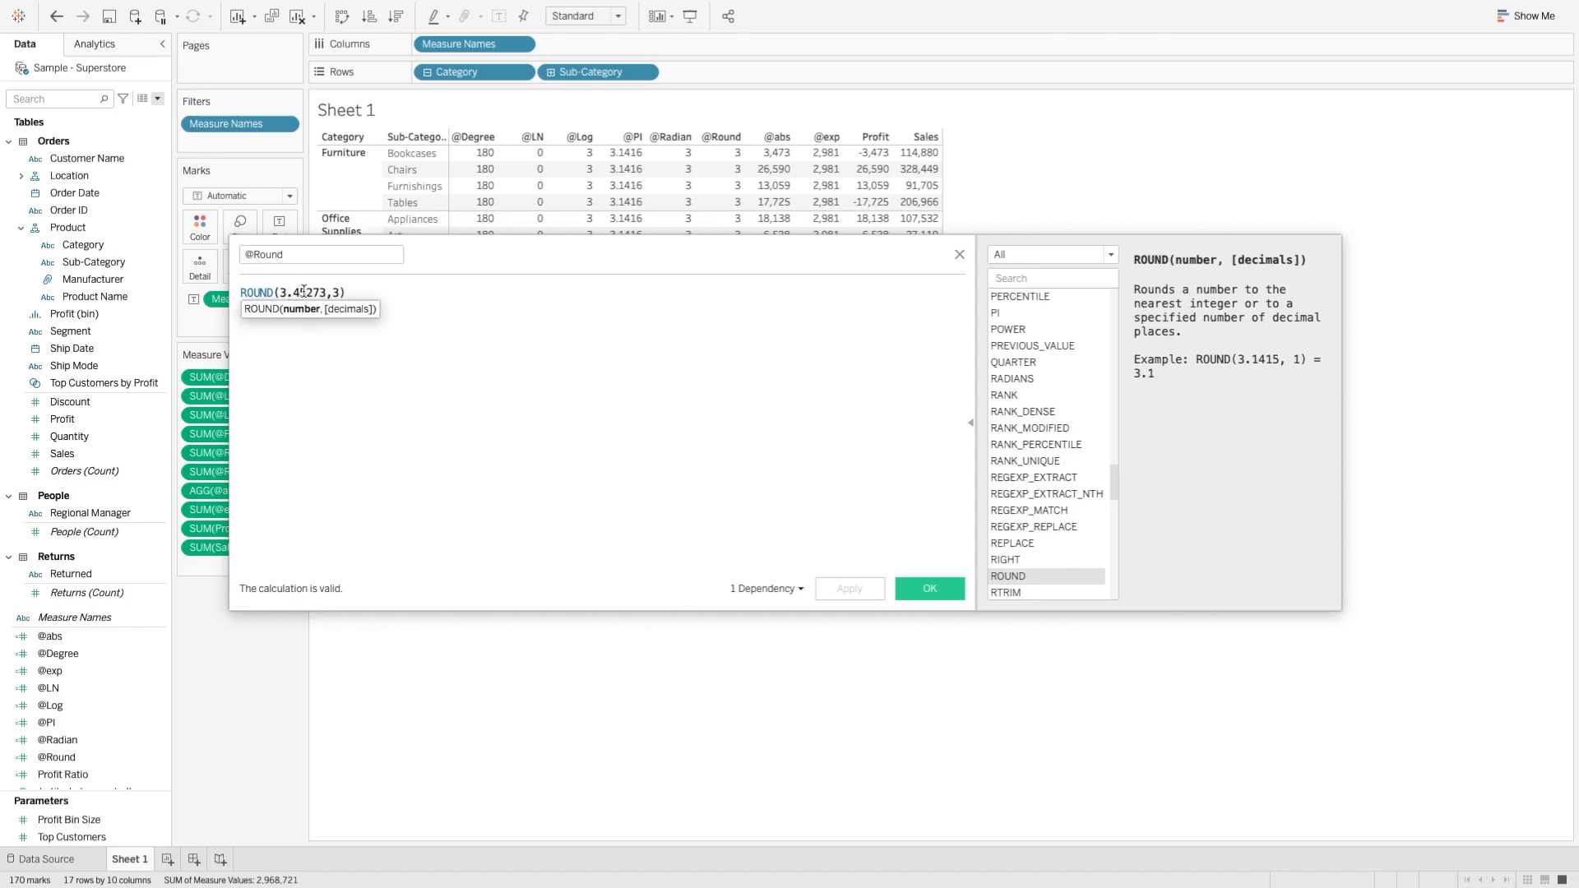
key("BackSpace")
type("5")
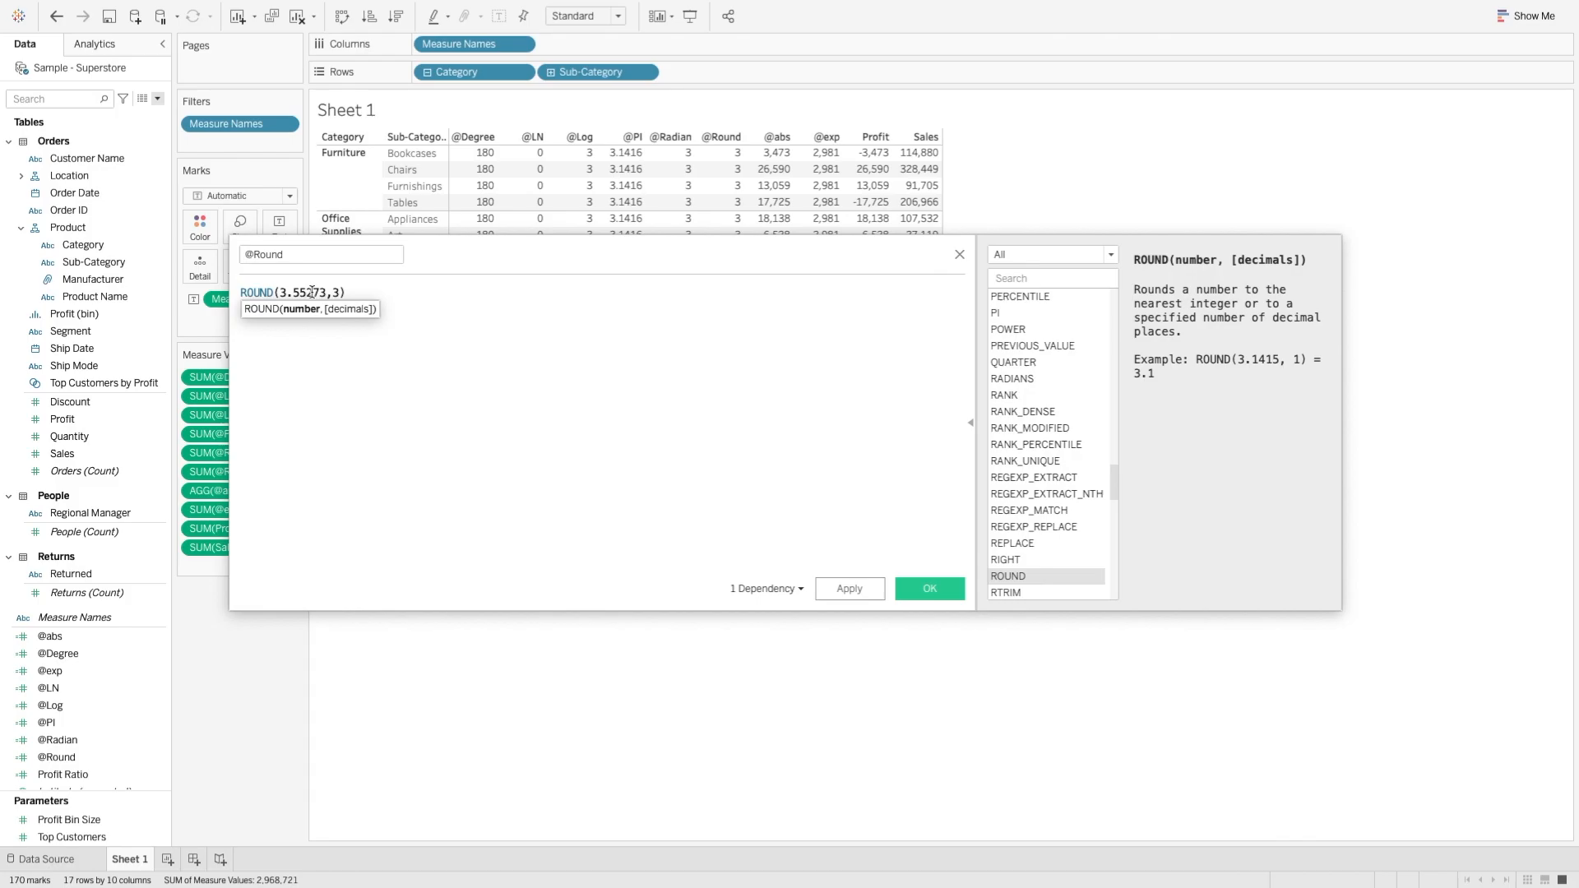
key("BackSpace")
type("6")
left_click(849, 589)
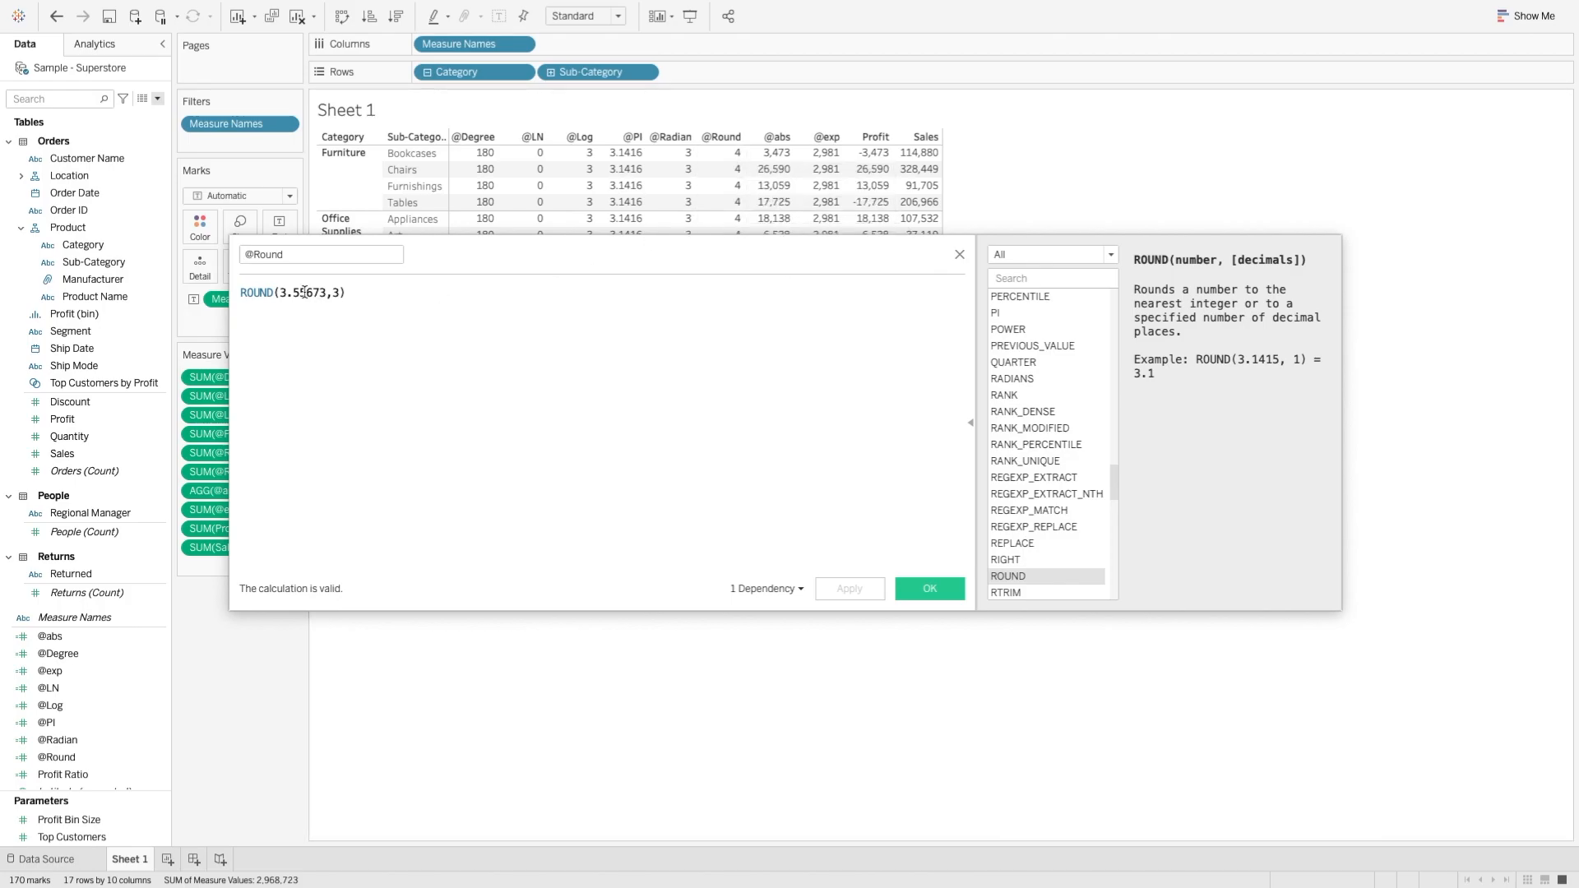
left_click_drag(307, 293, 296, 293)
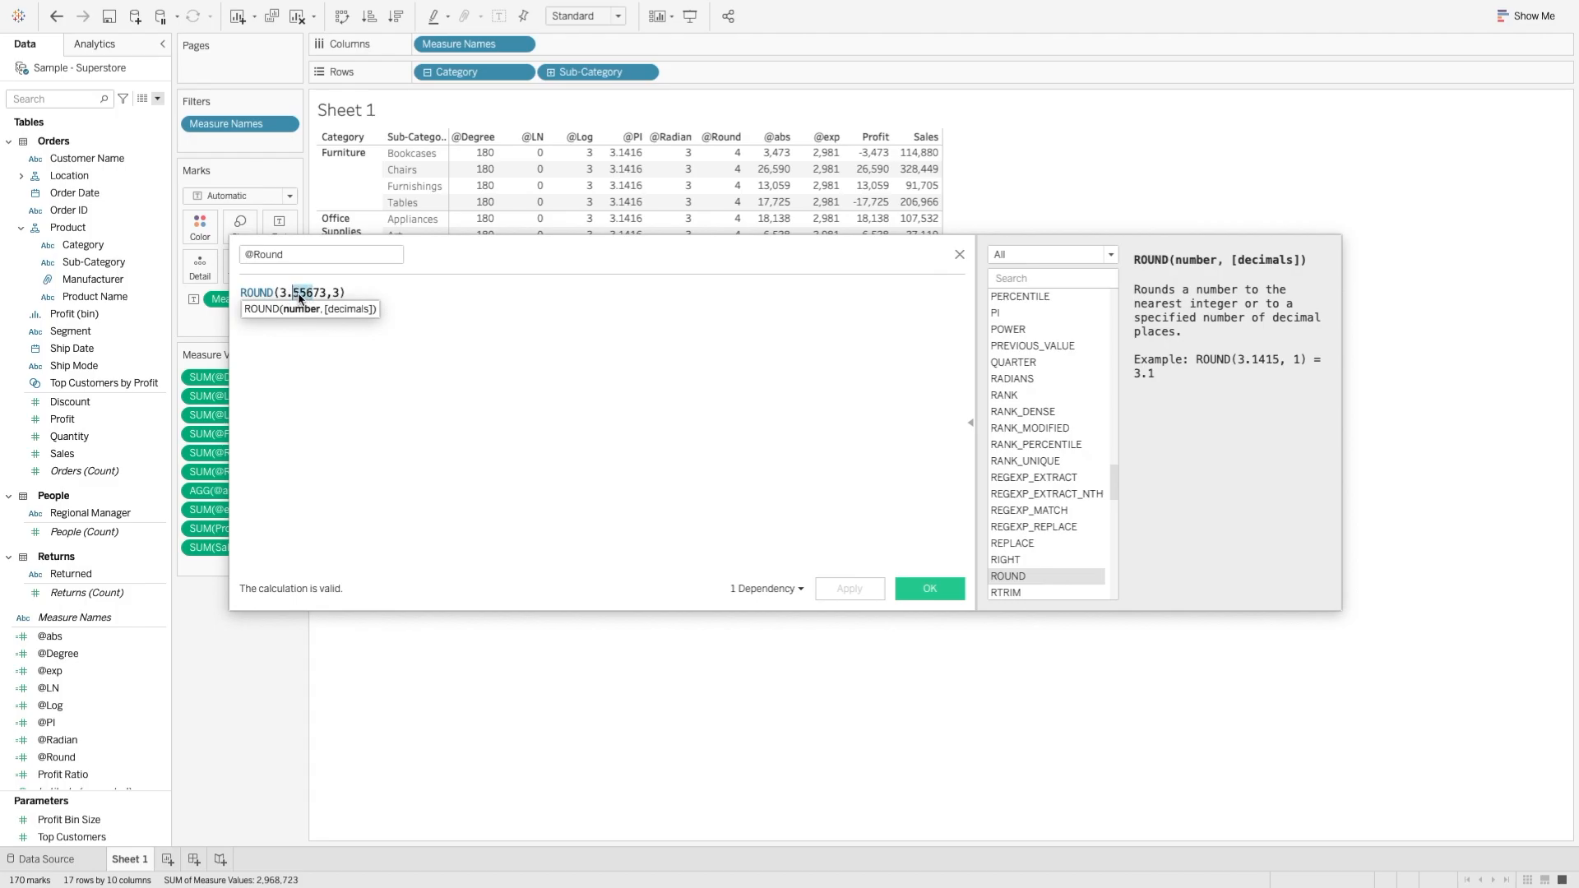
left_click_drag(300, 293, 287, 293)
left_click(909, 594)
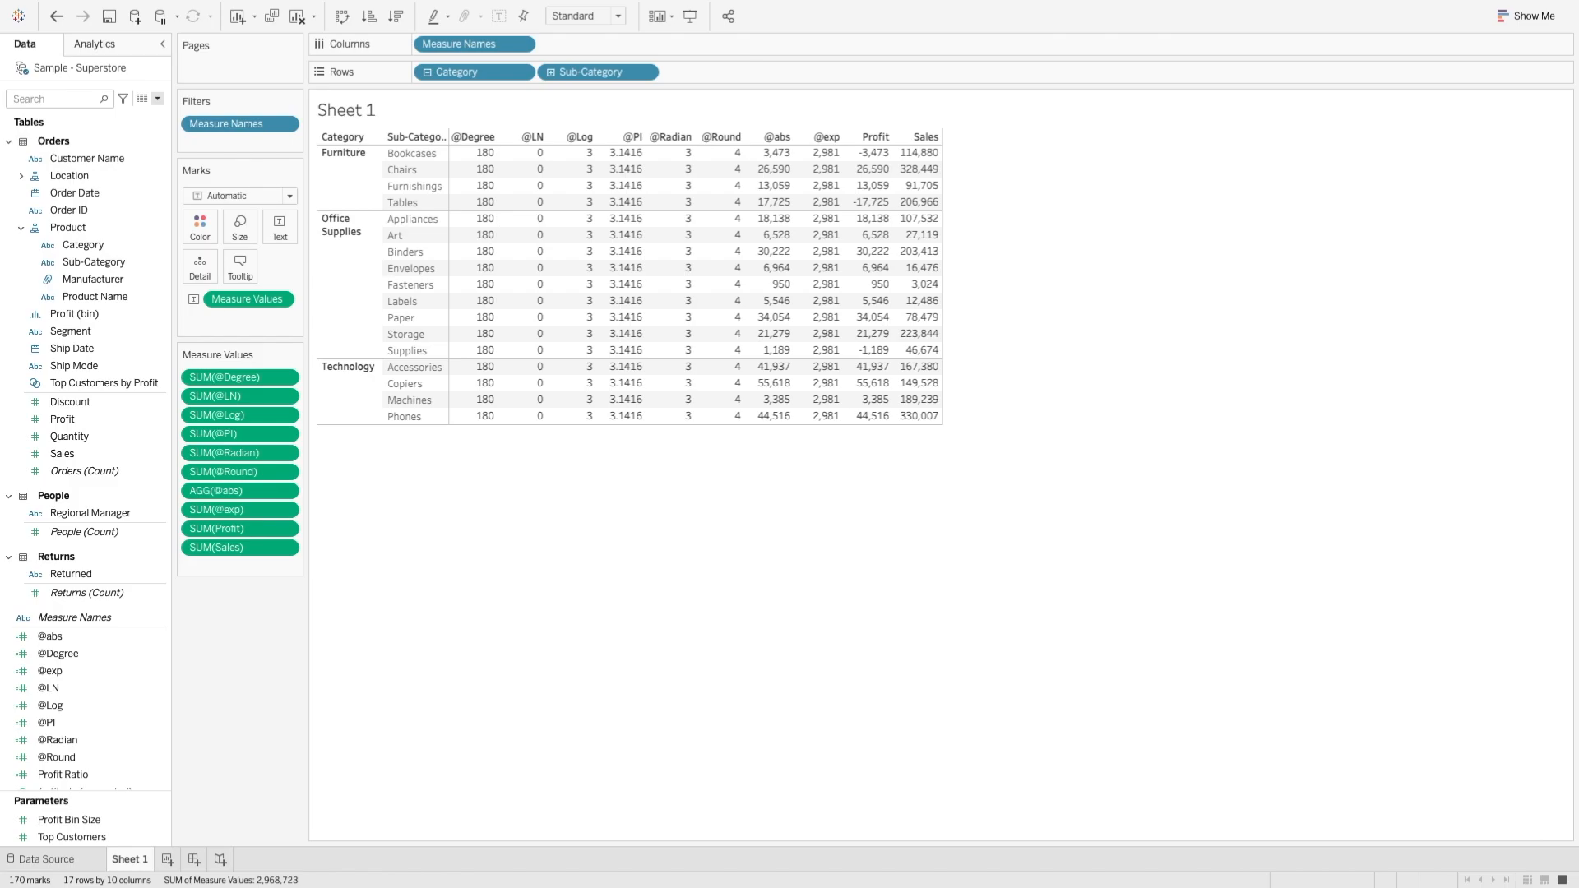
left_click(157, 99)
left_click(153, 115)
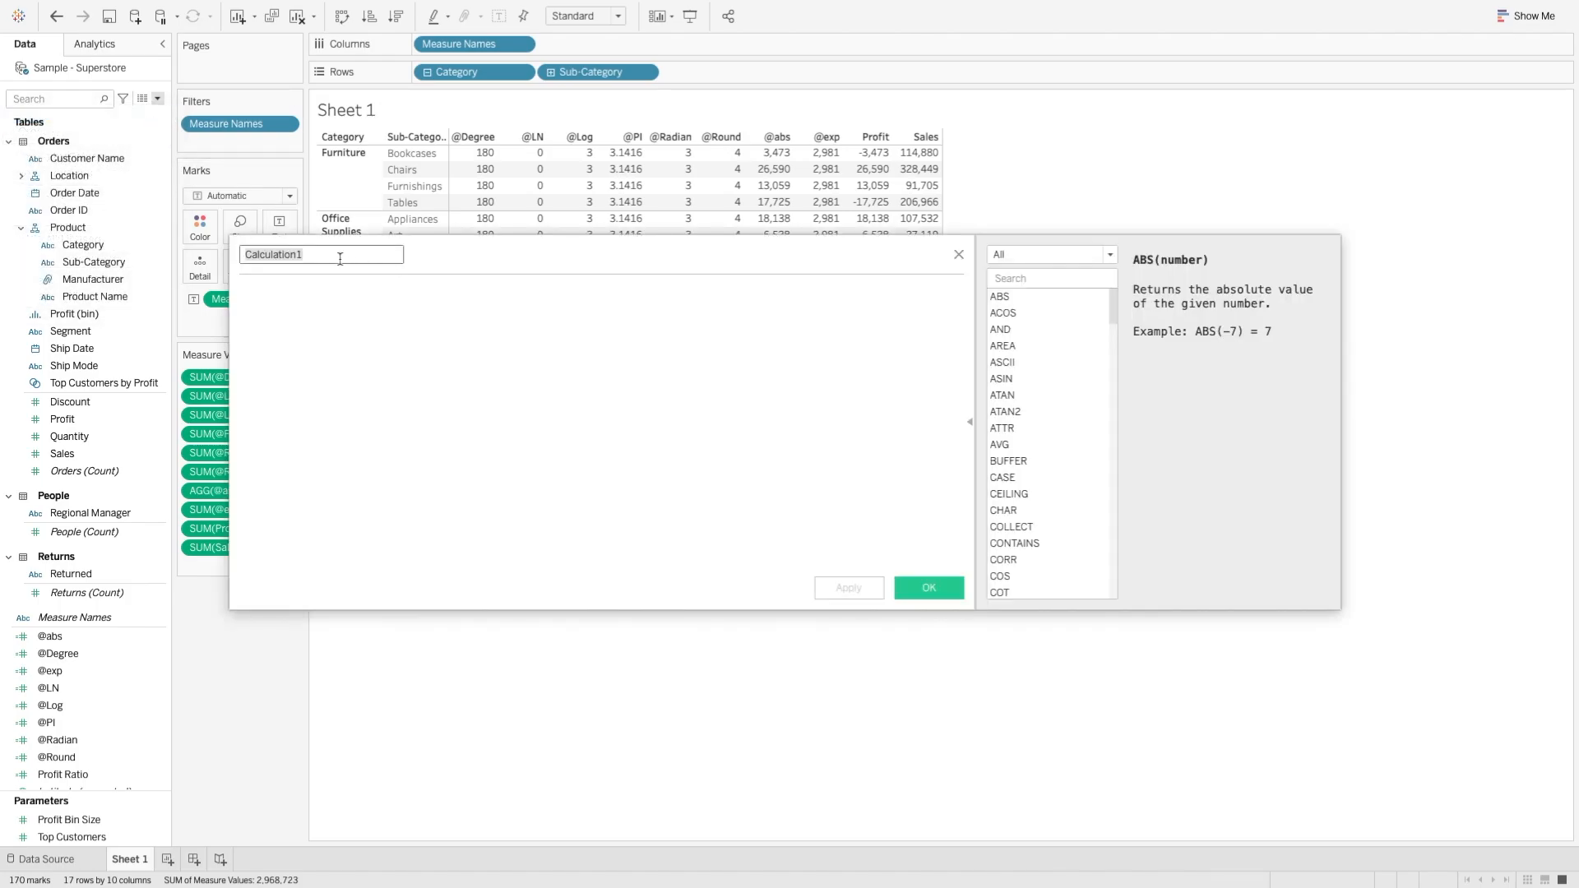
type("@sign")
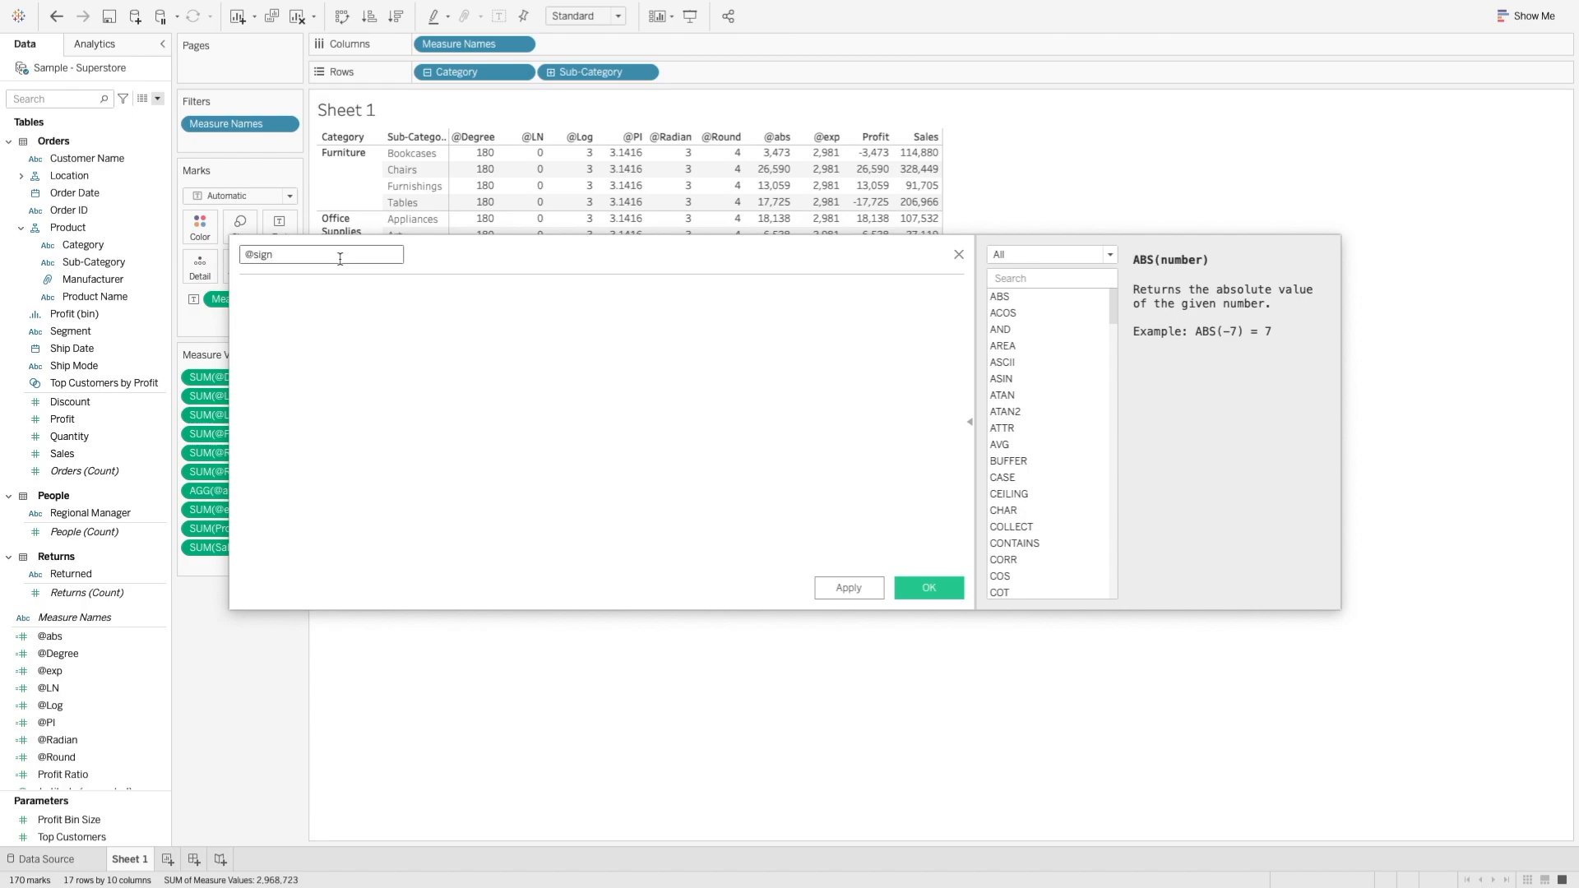
left_click(314, 314)
type("sig")
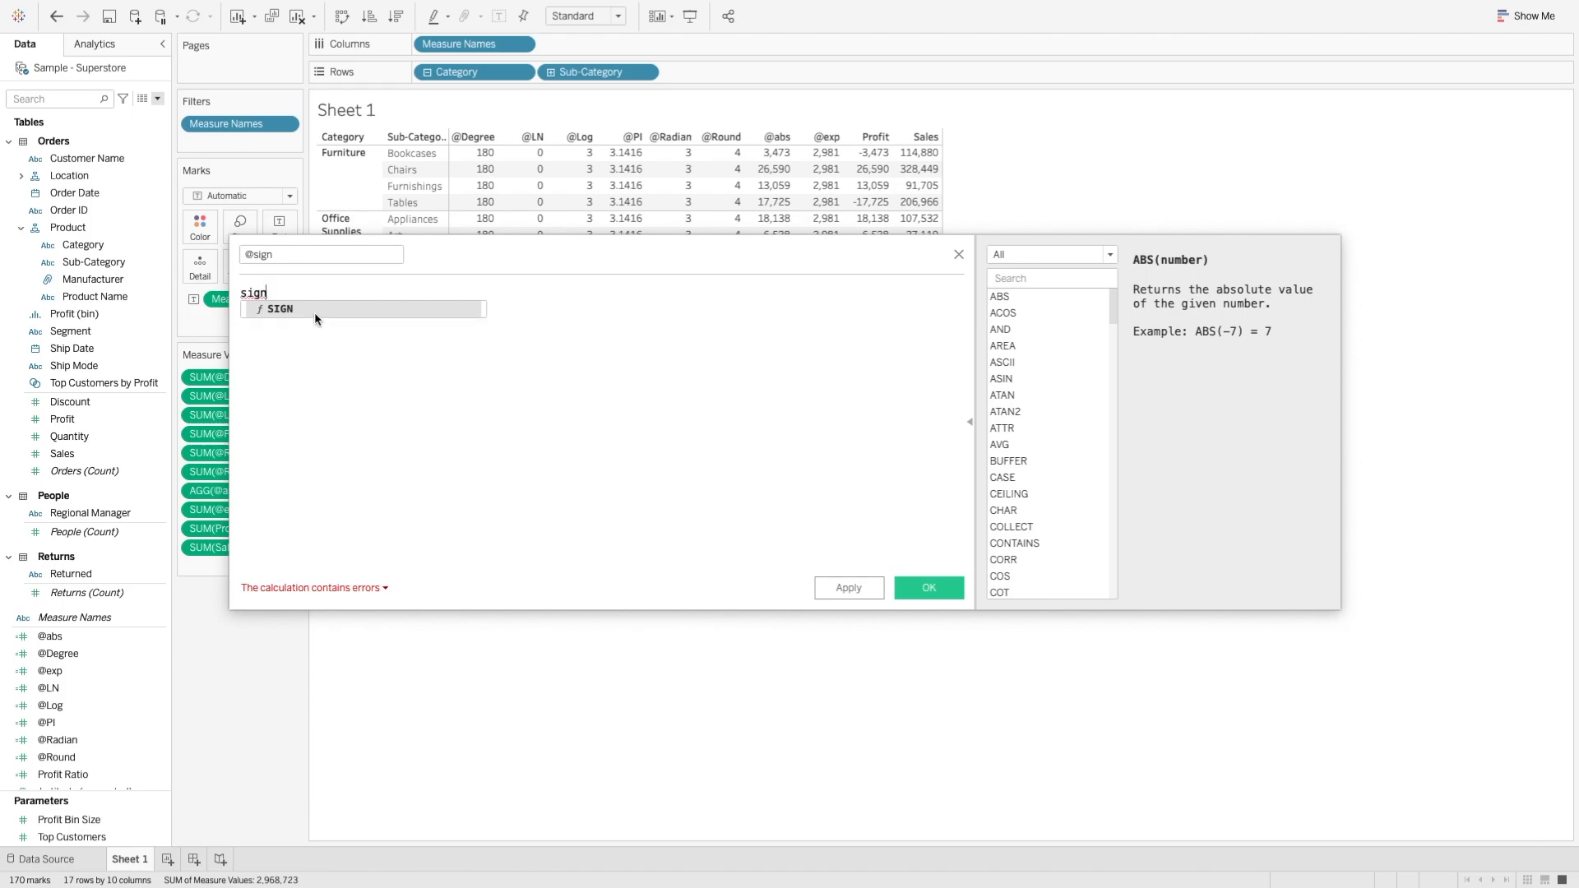
type("n")
left_click(314, 312)
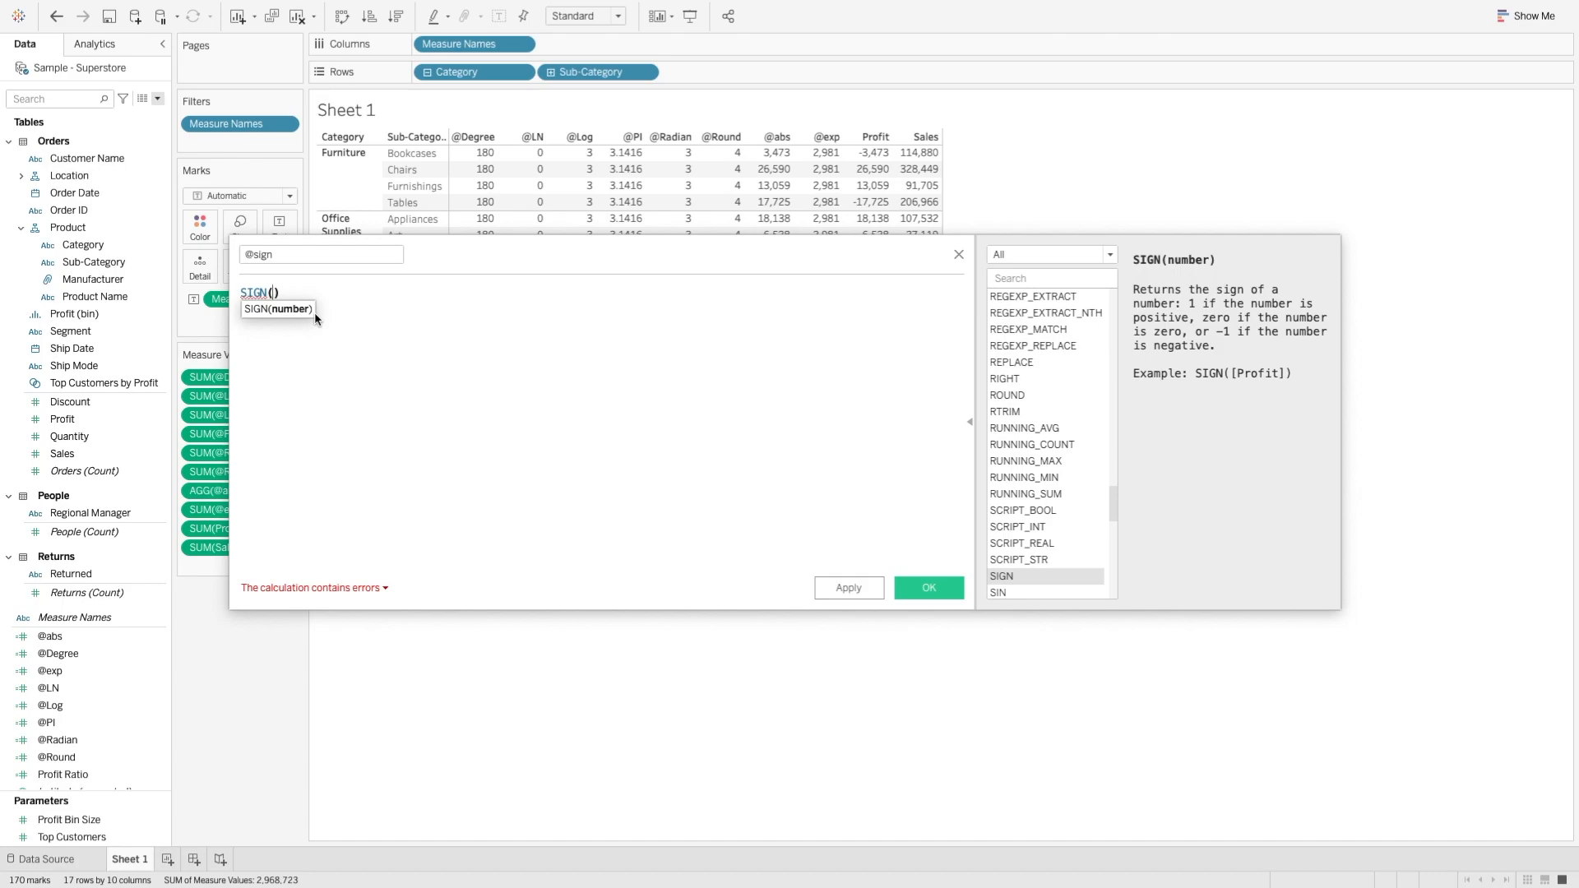
type("su")
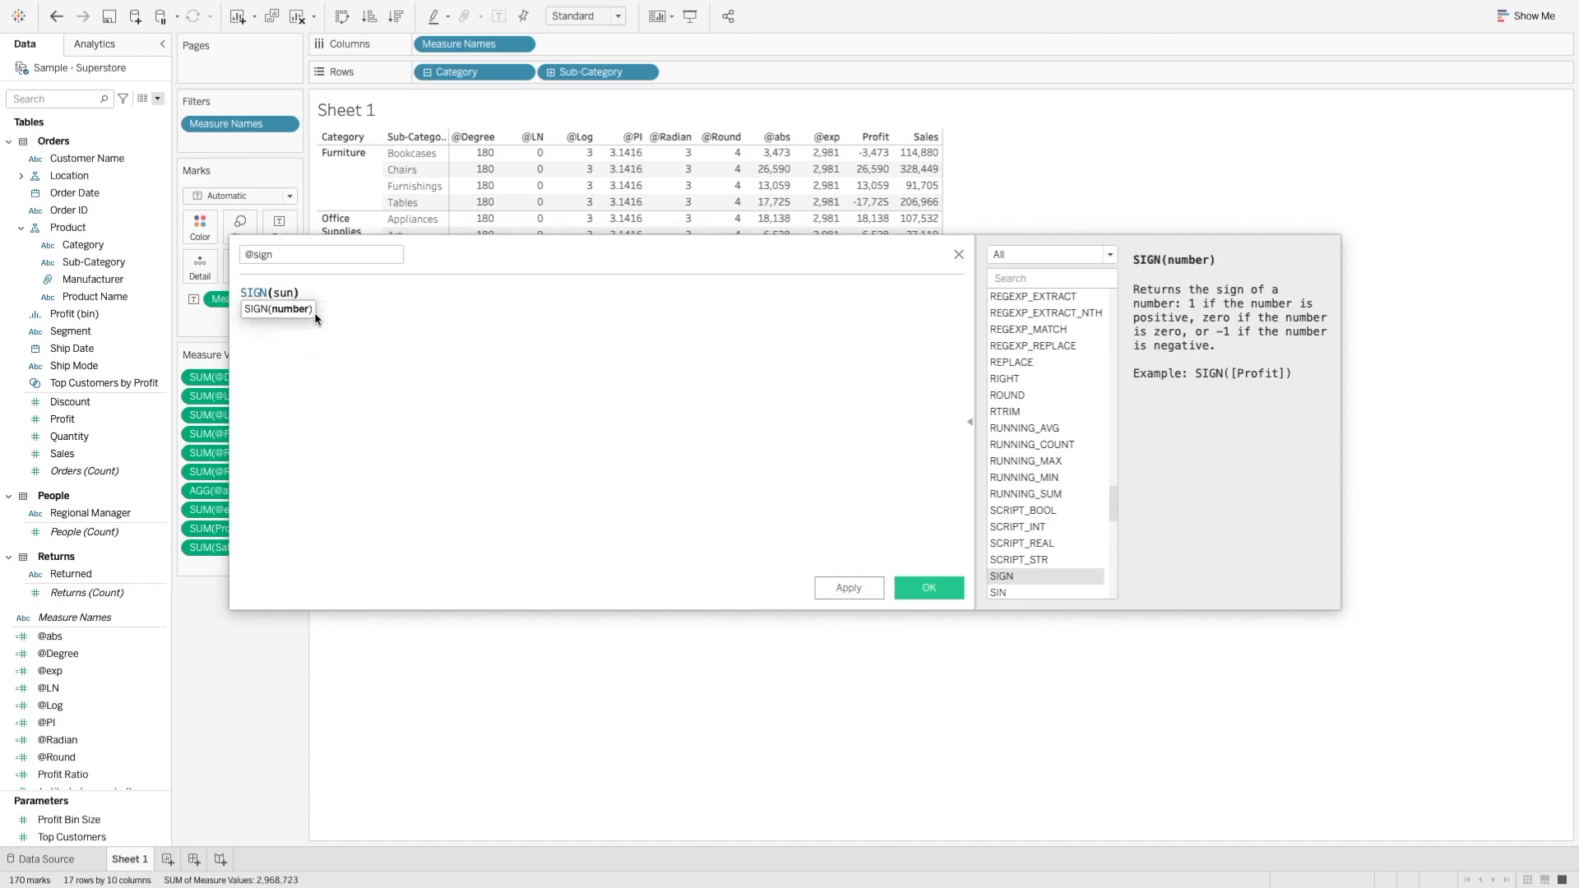
type("m")
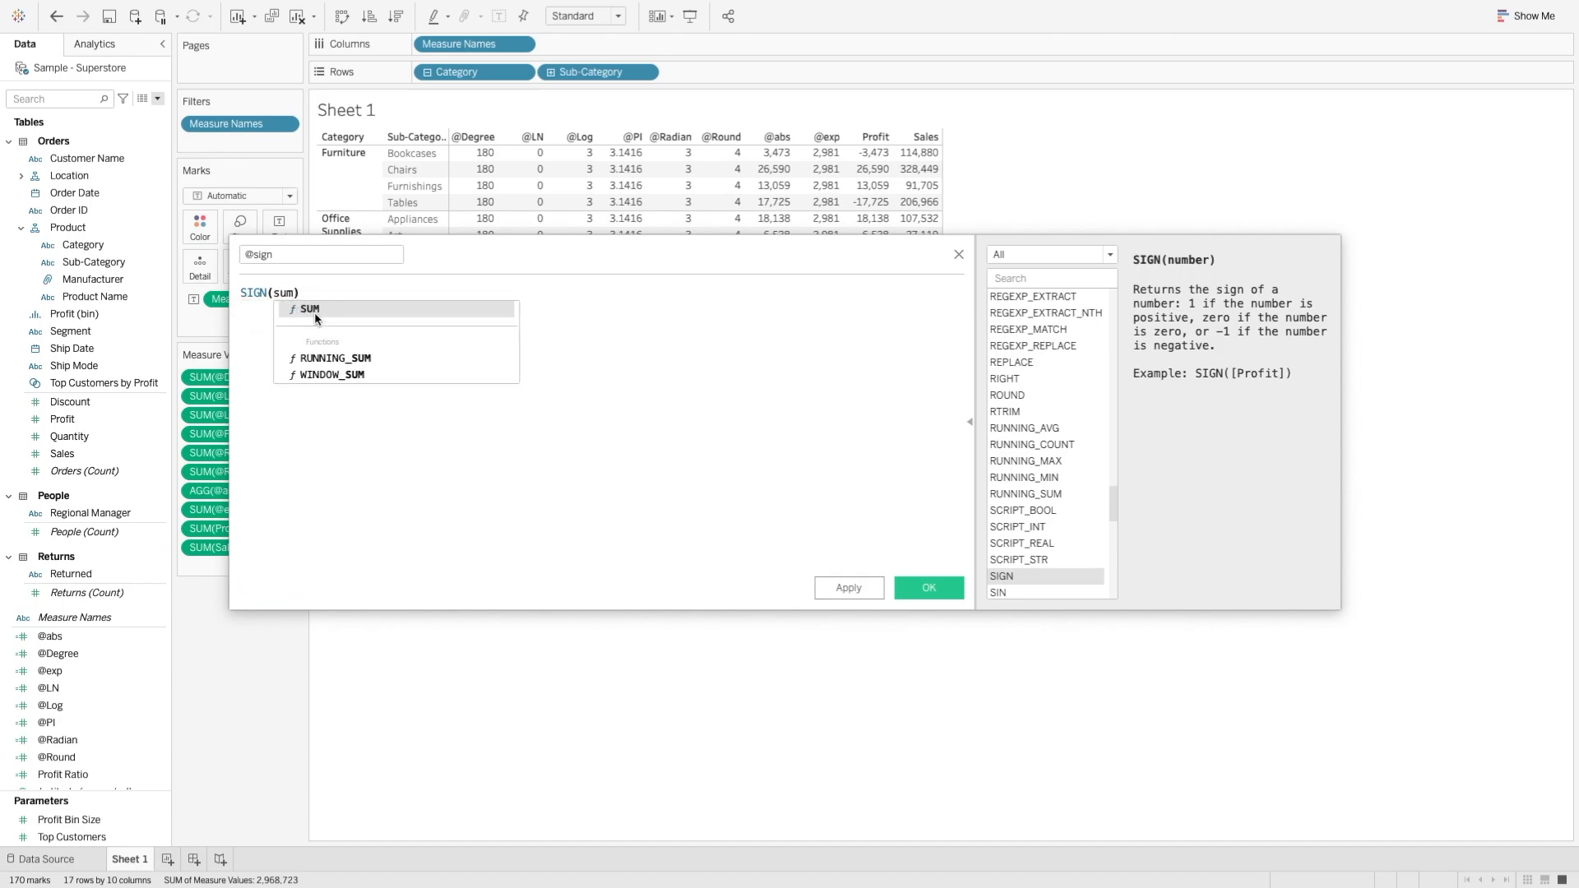
left_click(316, 313)
type("prof")
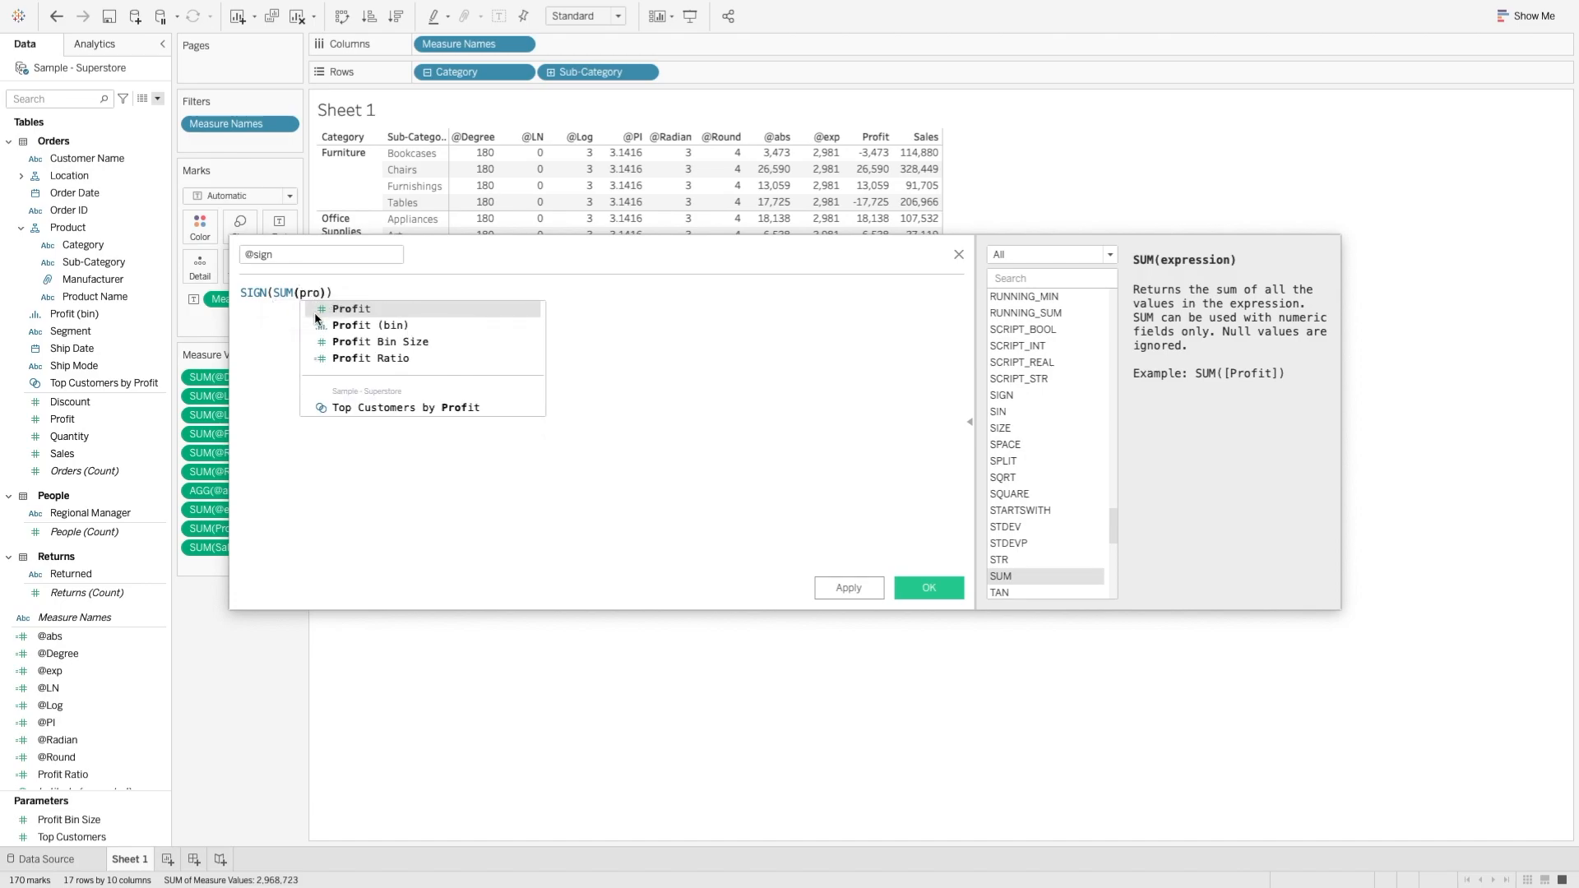
left_click(316, 315)
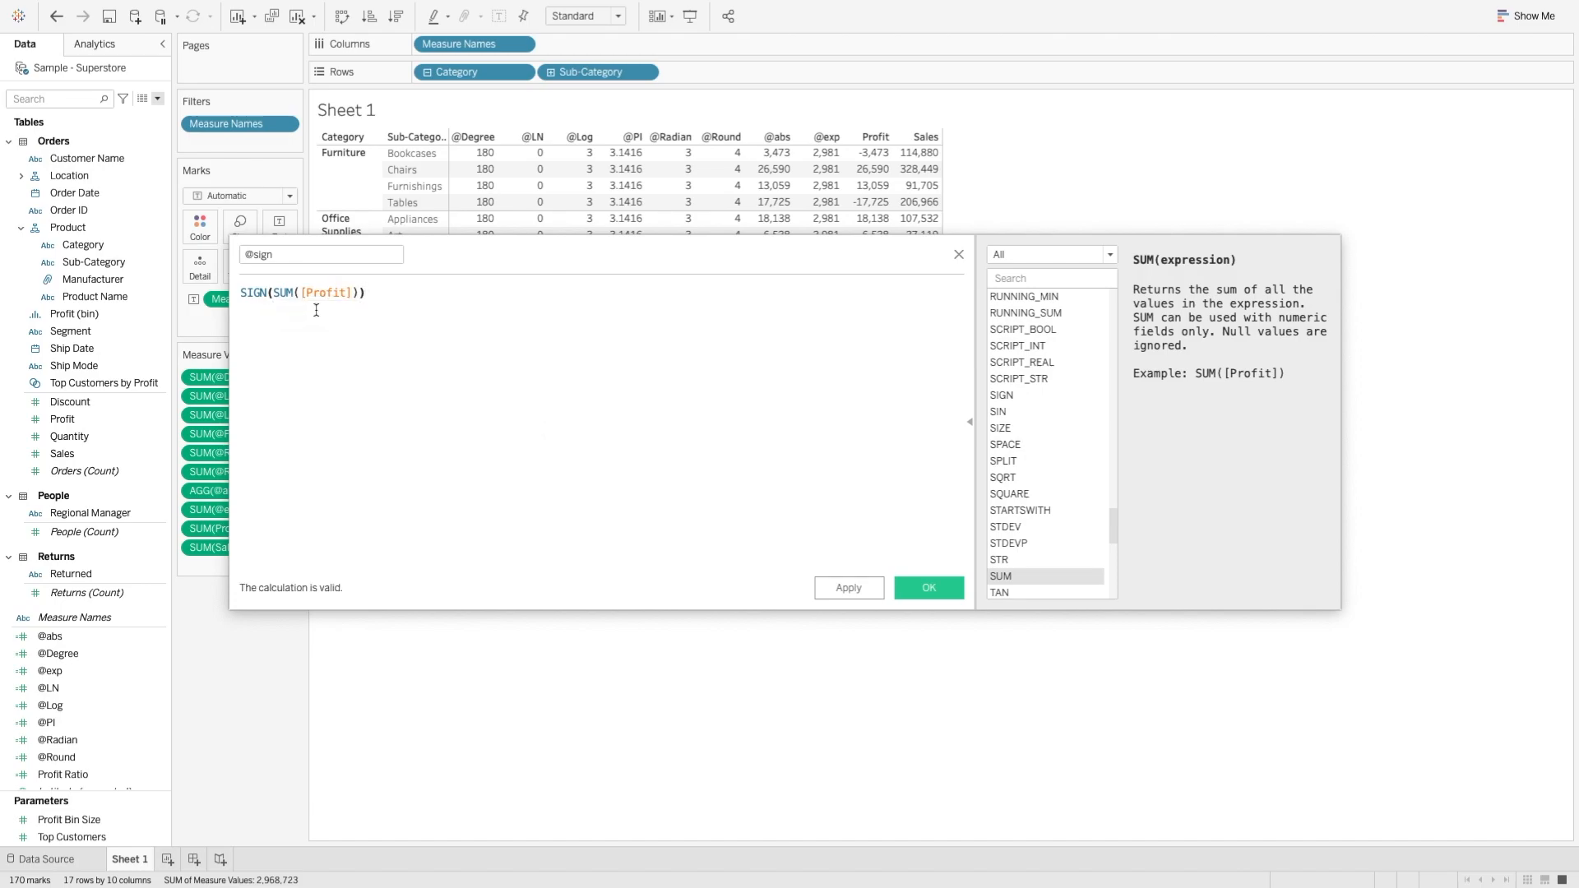
left_click(925, 588)
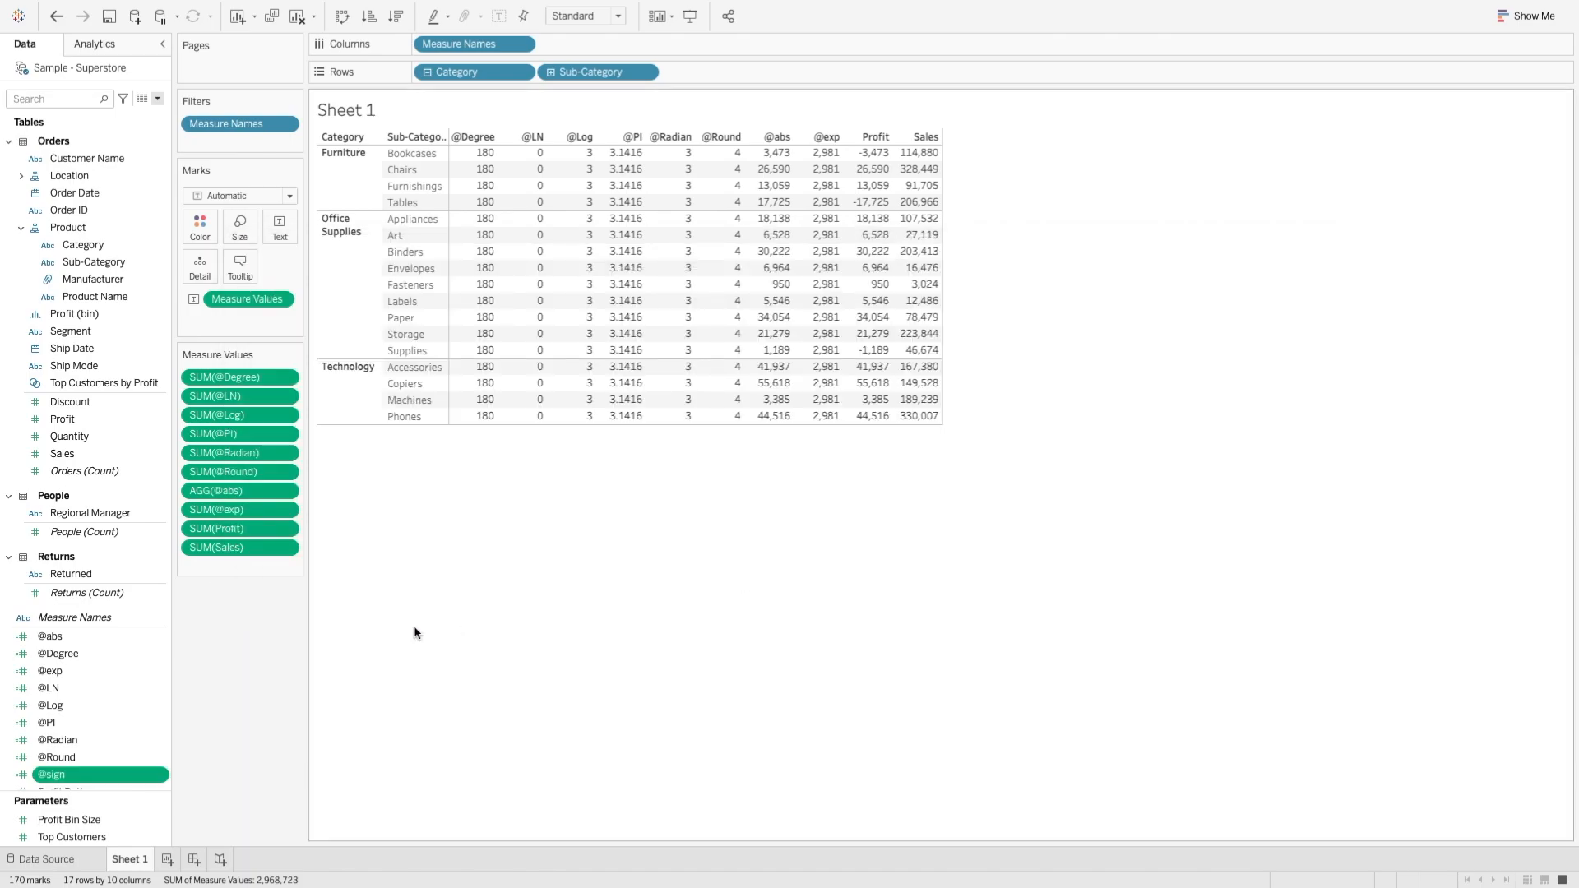
left_click(92, 776)
double_click(92, 776)
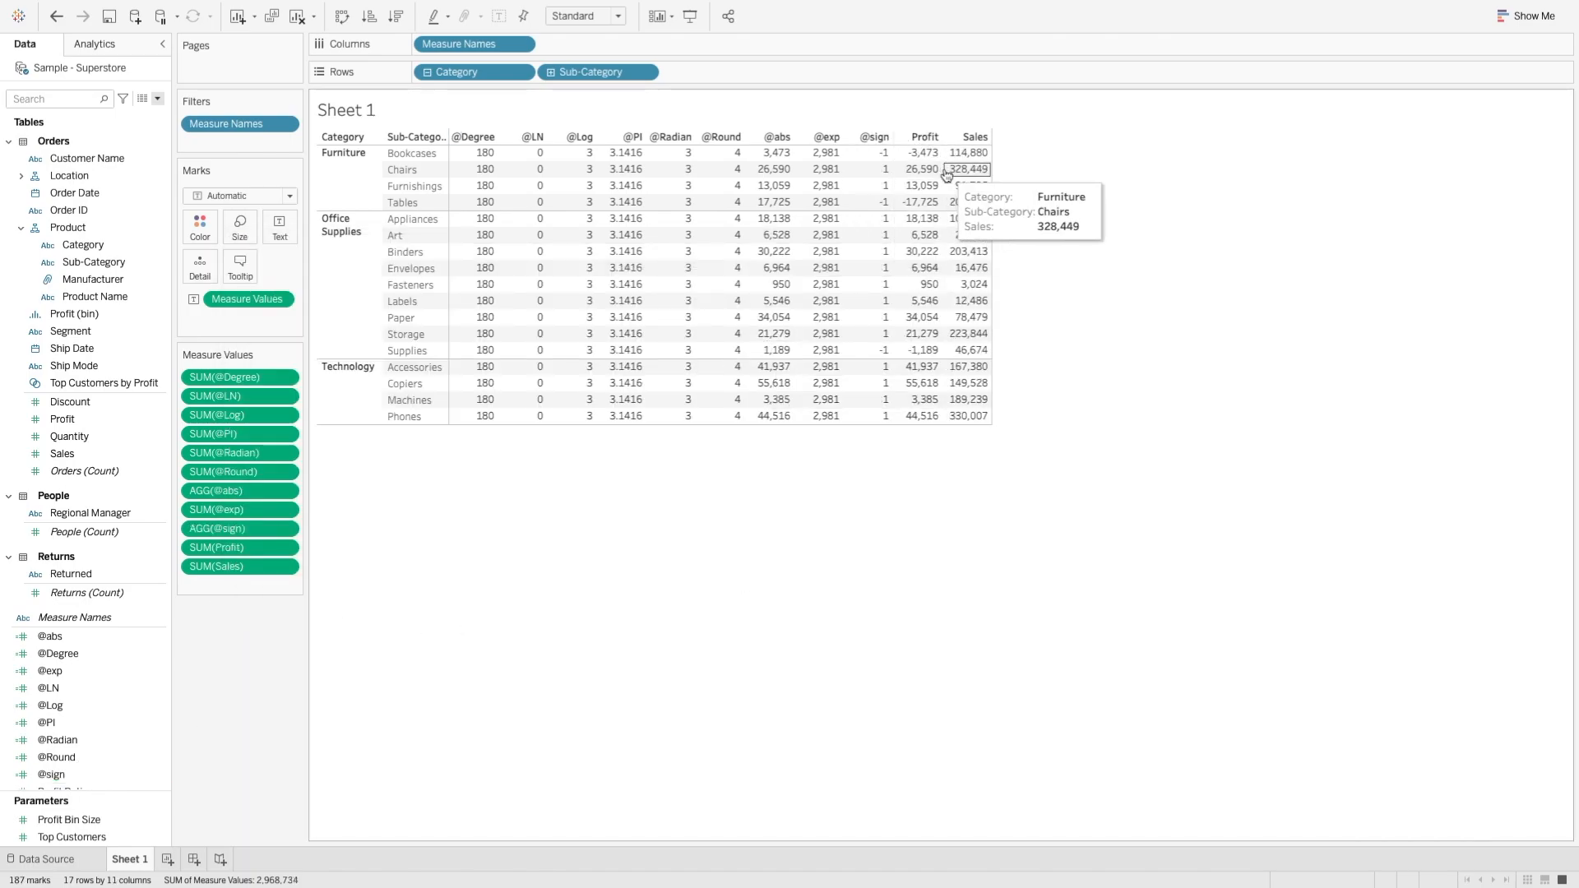
mouse_move(926, 162)
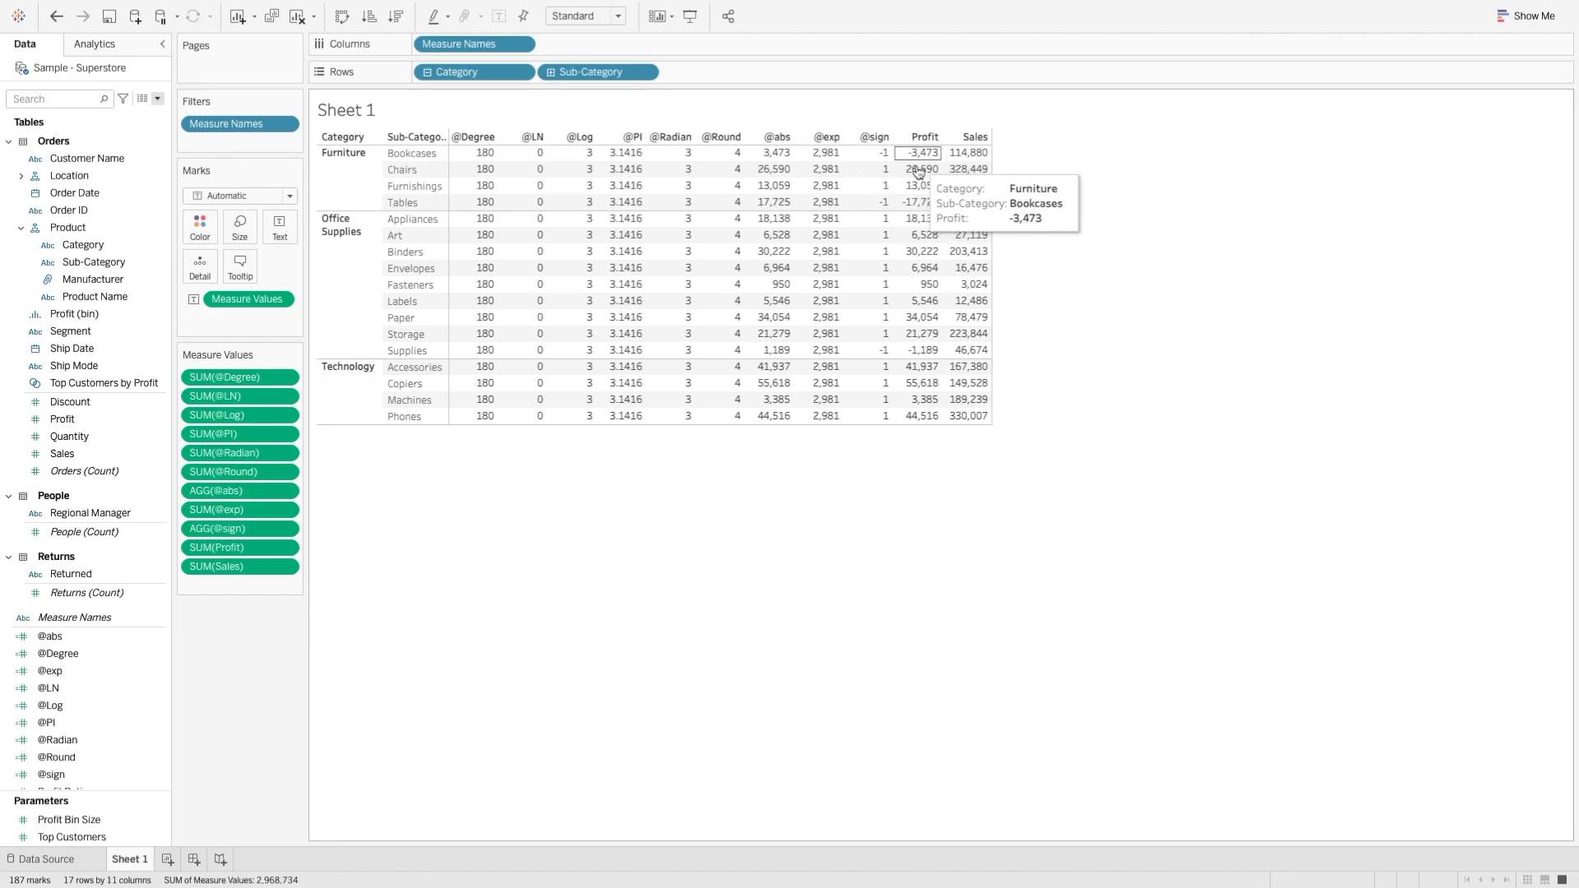
mouse_move(925, 327)
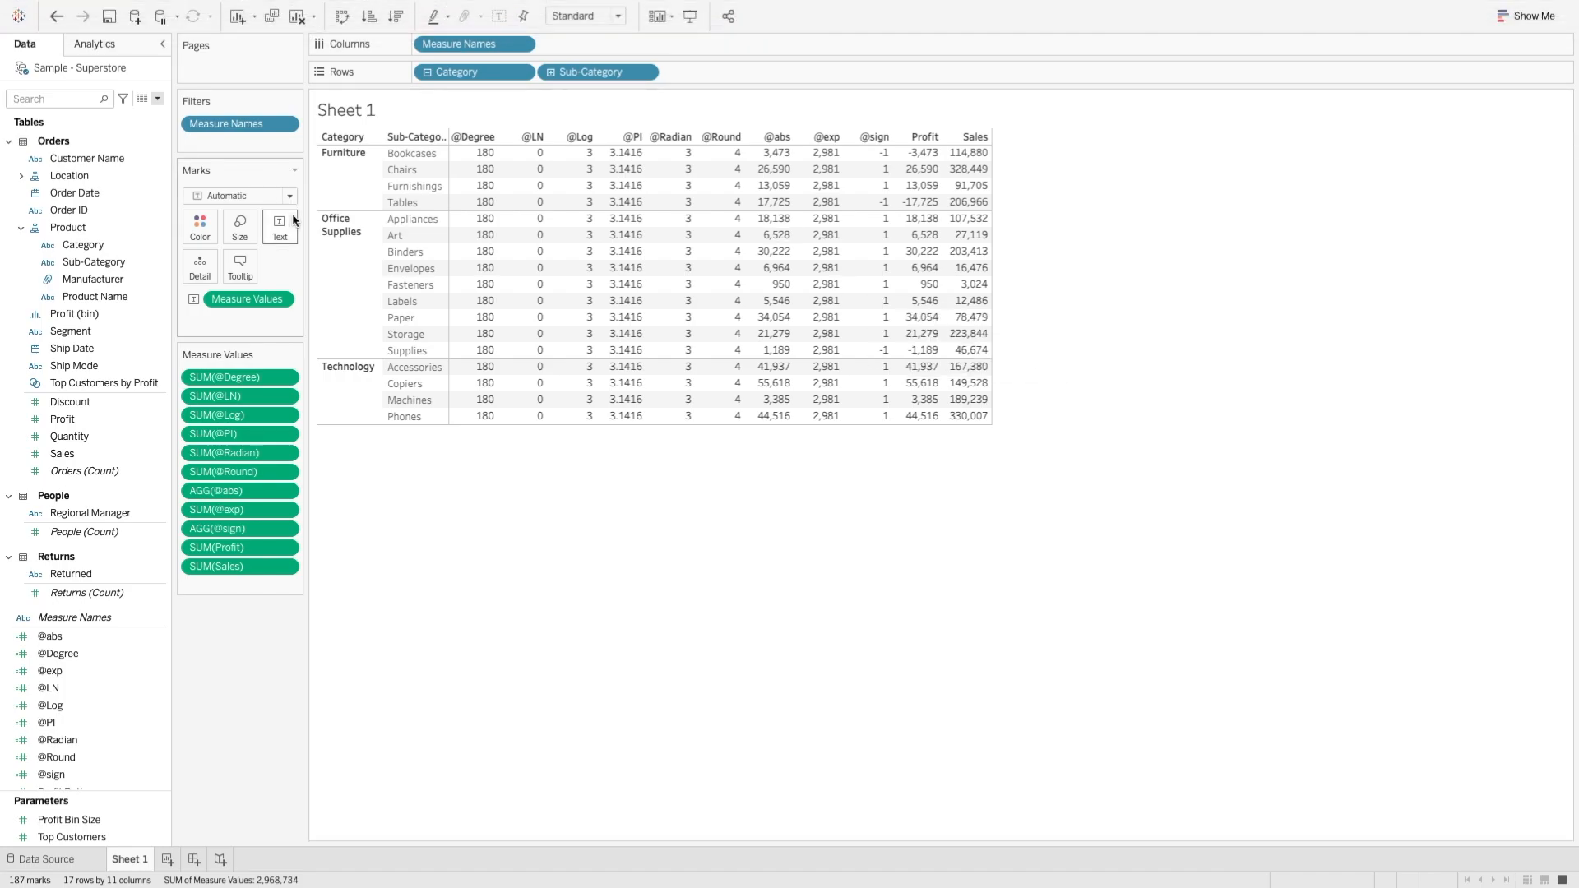
left_click(158, 100)
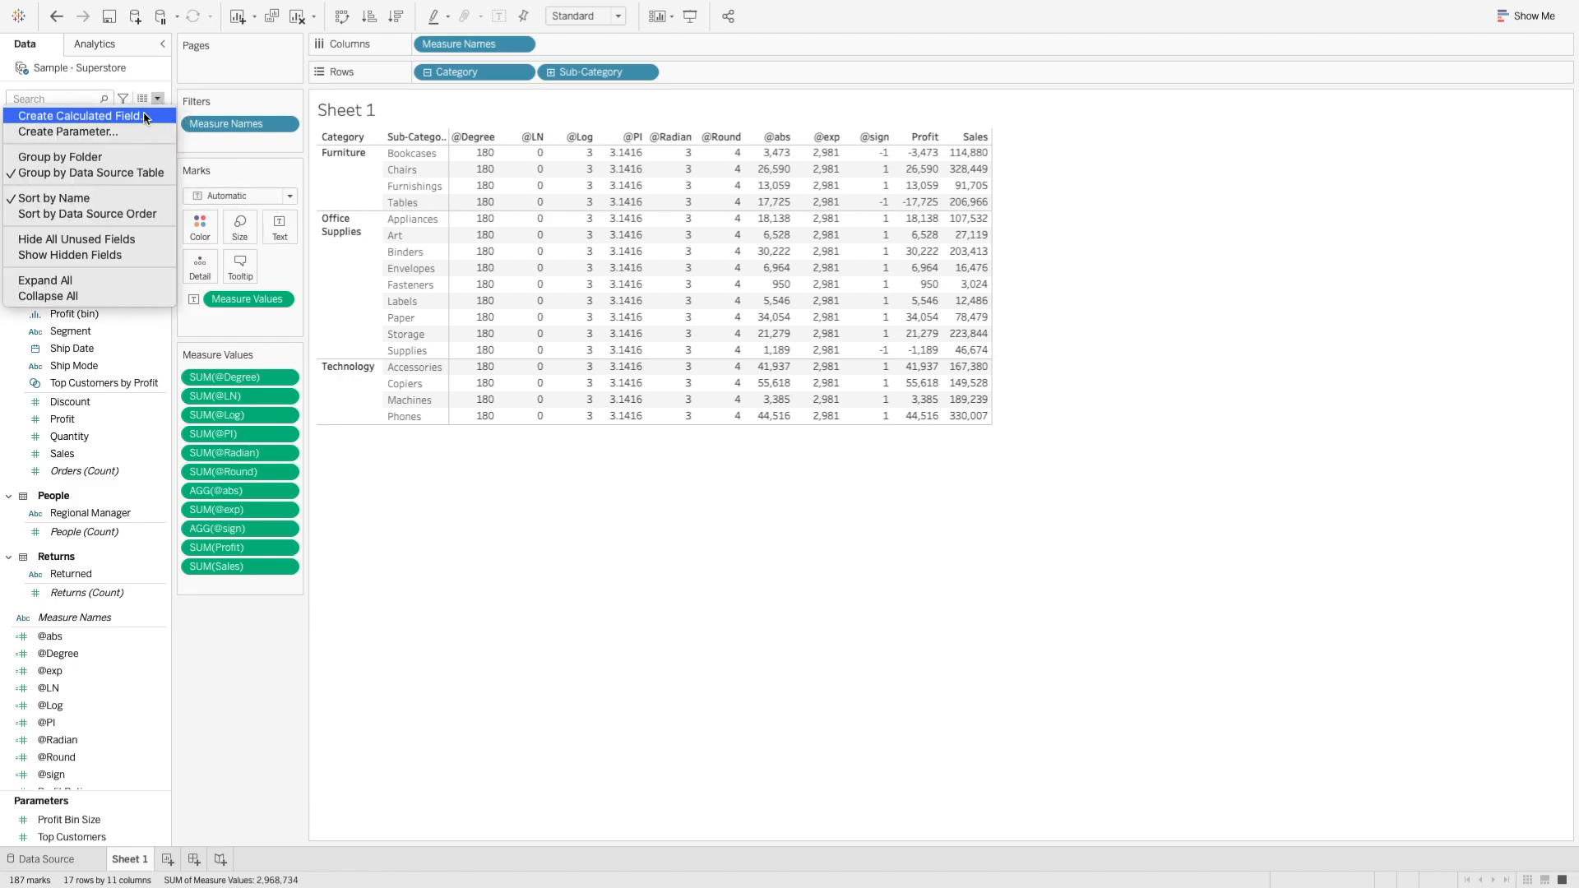
left_click(82, 116)
type("@")
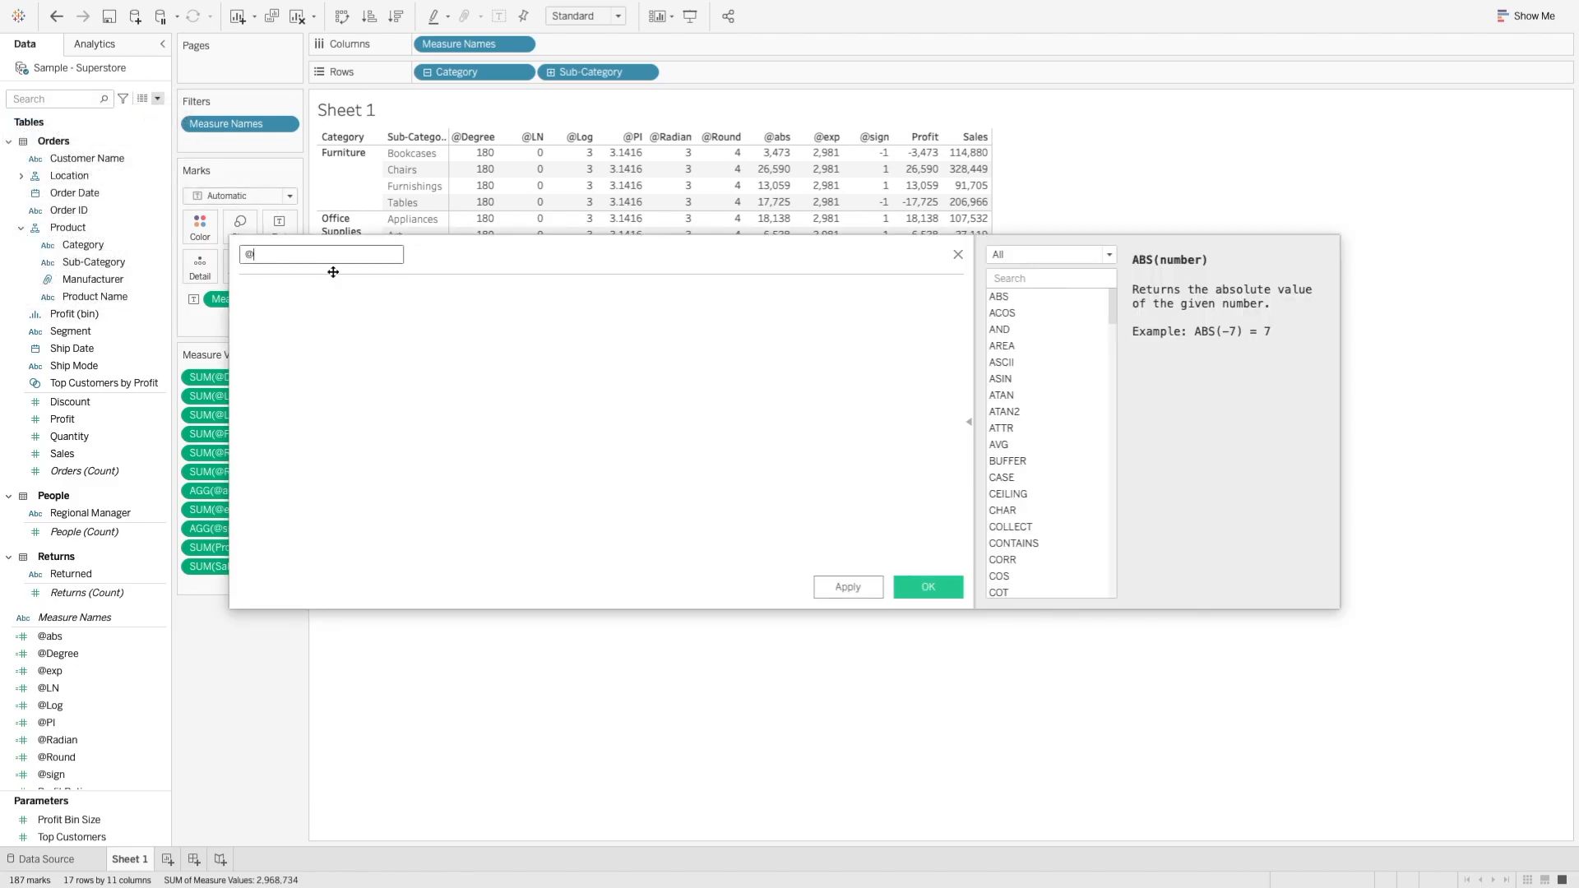
type("sqrt")
key("Tab")
type("sqrt")
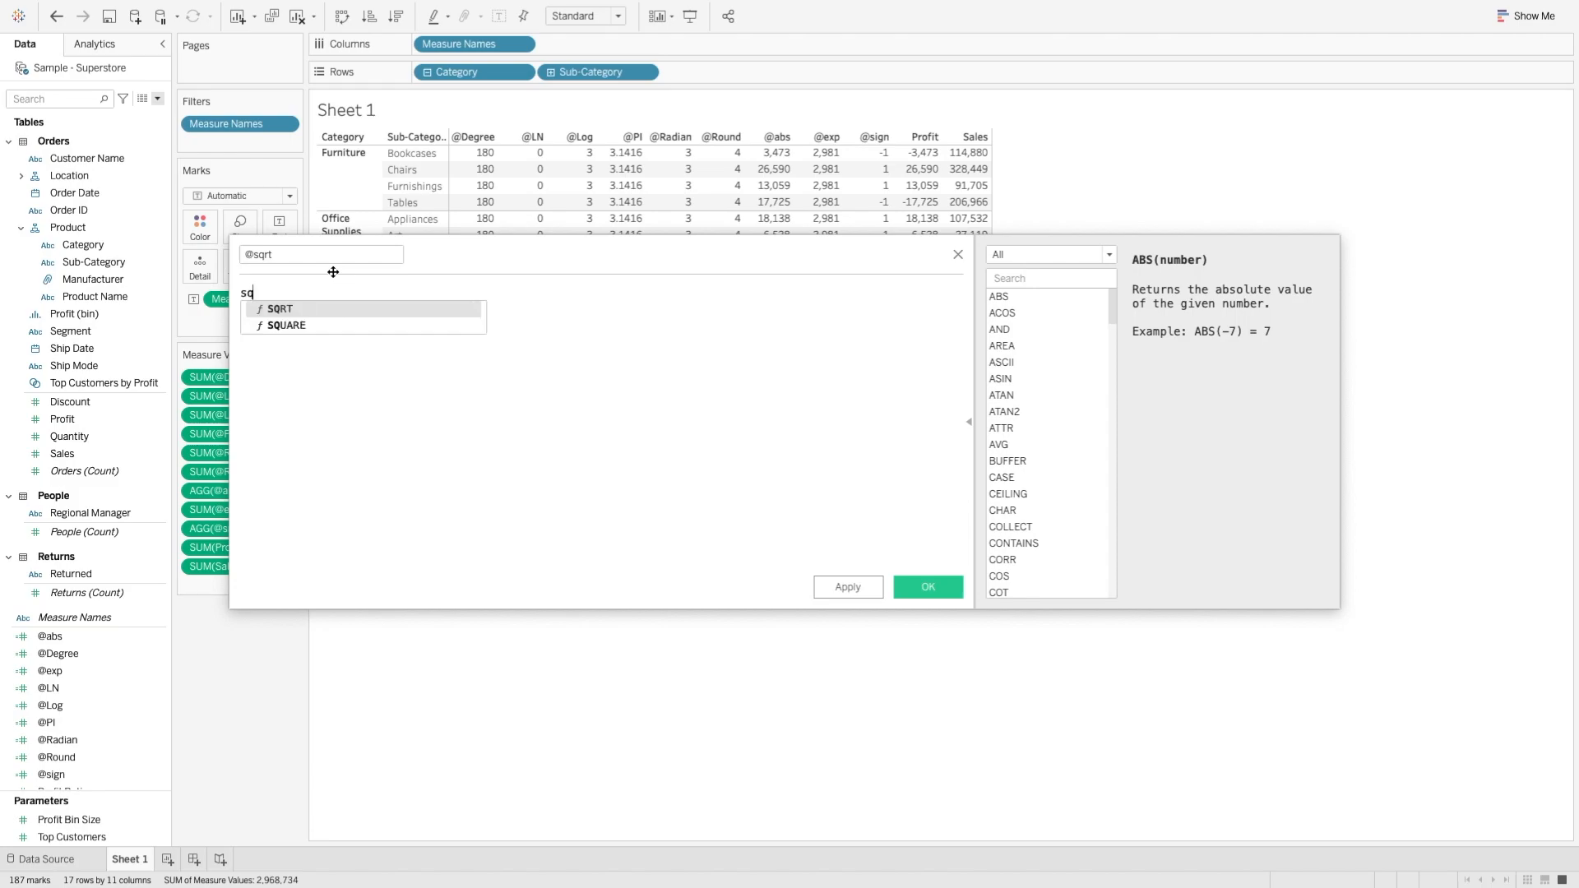
key("Return")
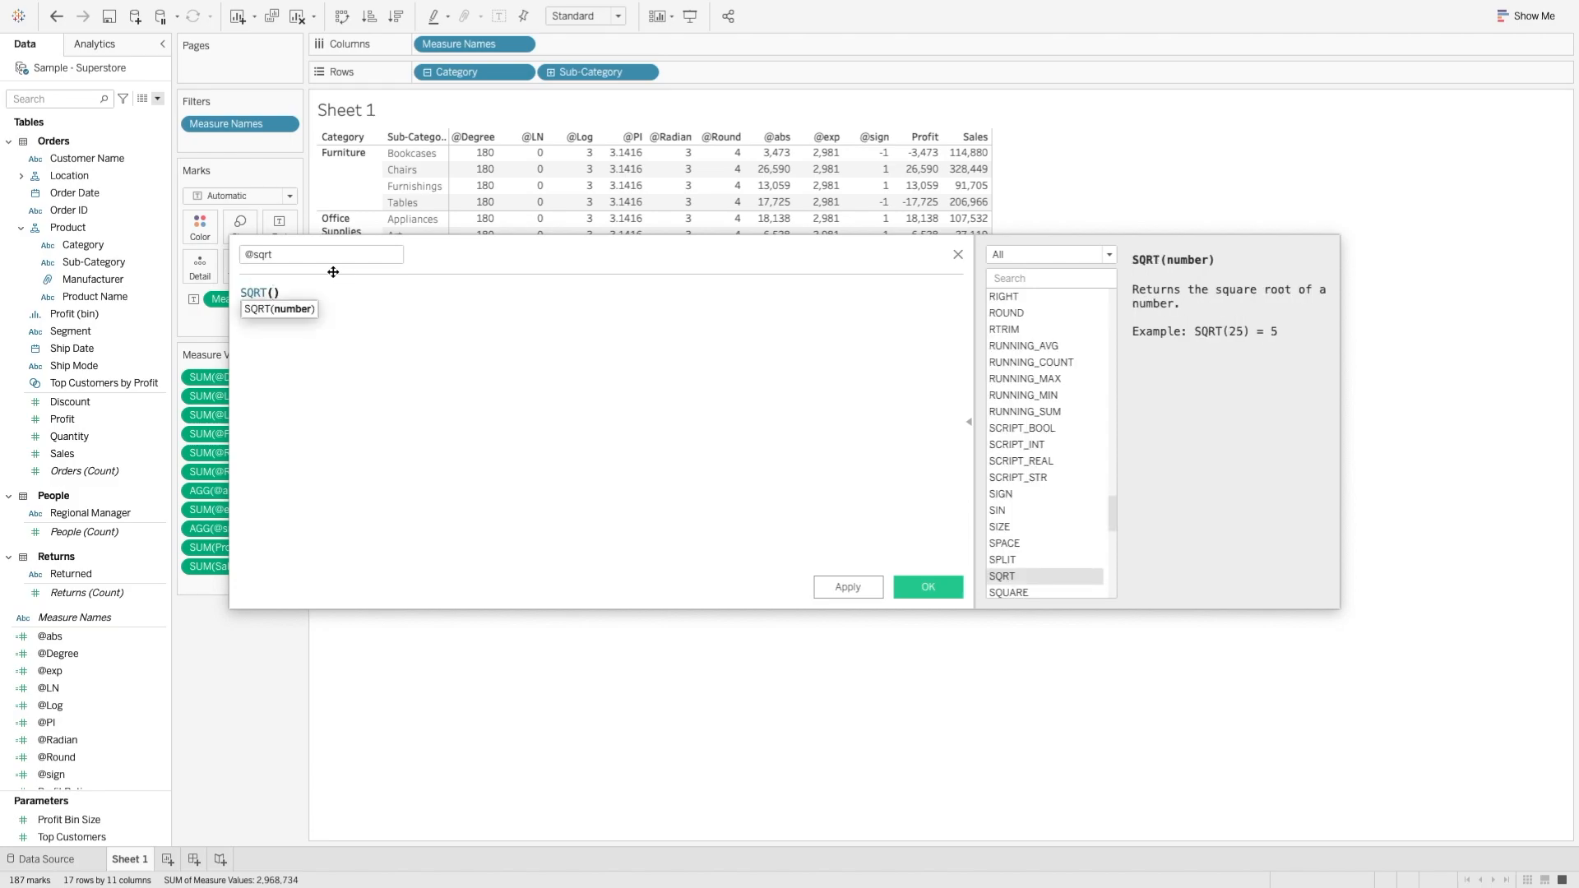
type("81")
key("Right")
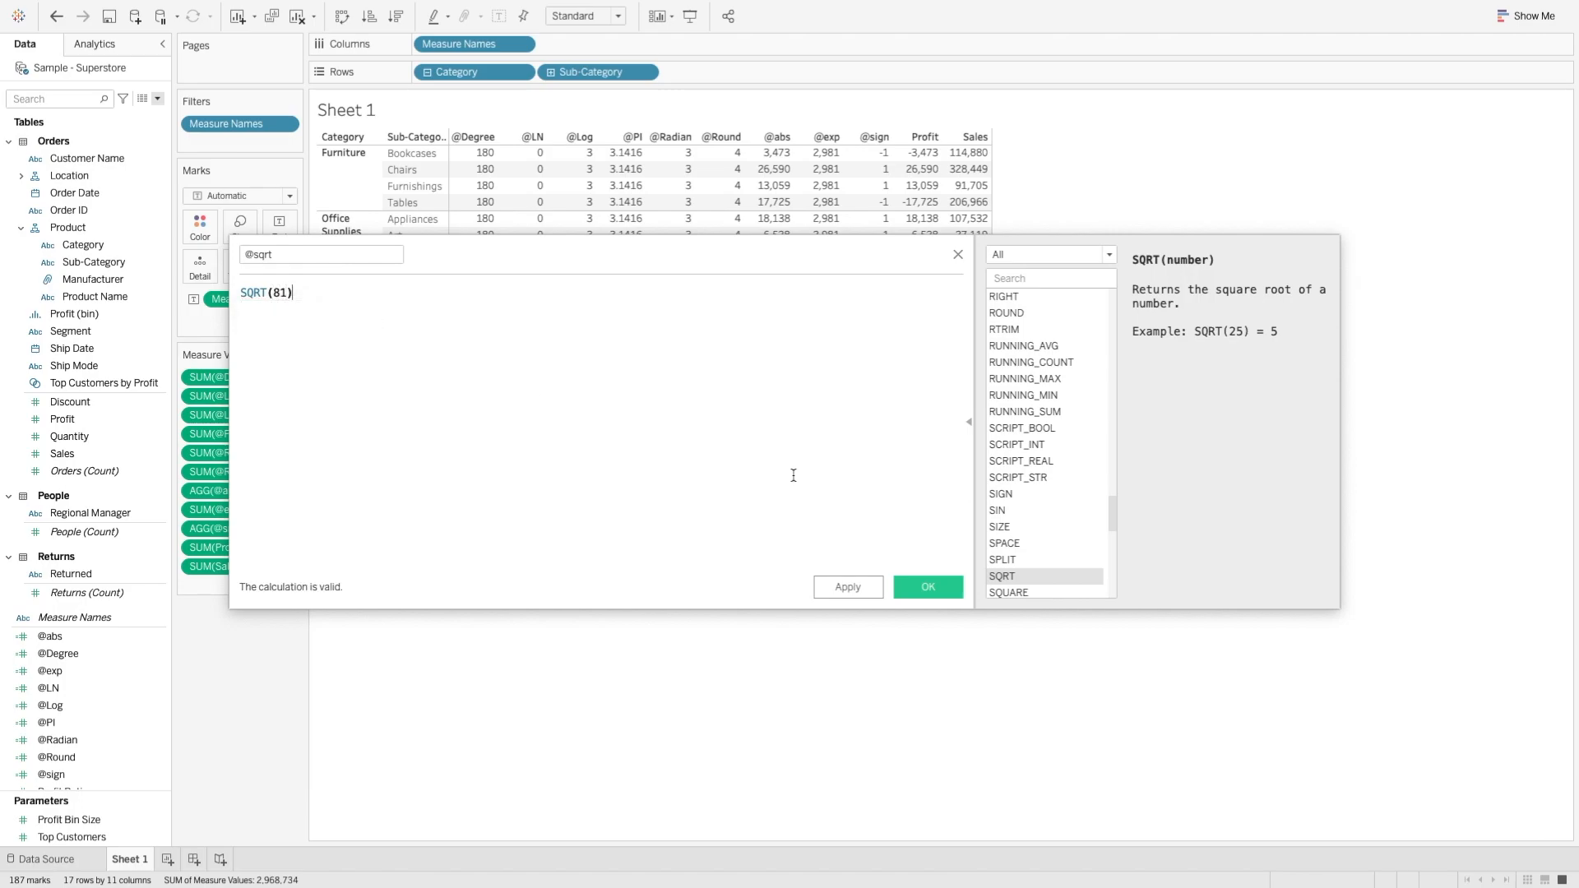
left_click(927, 584)
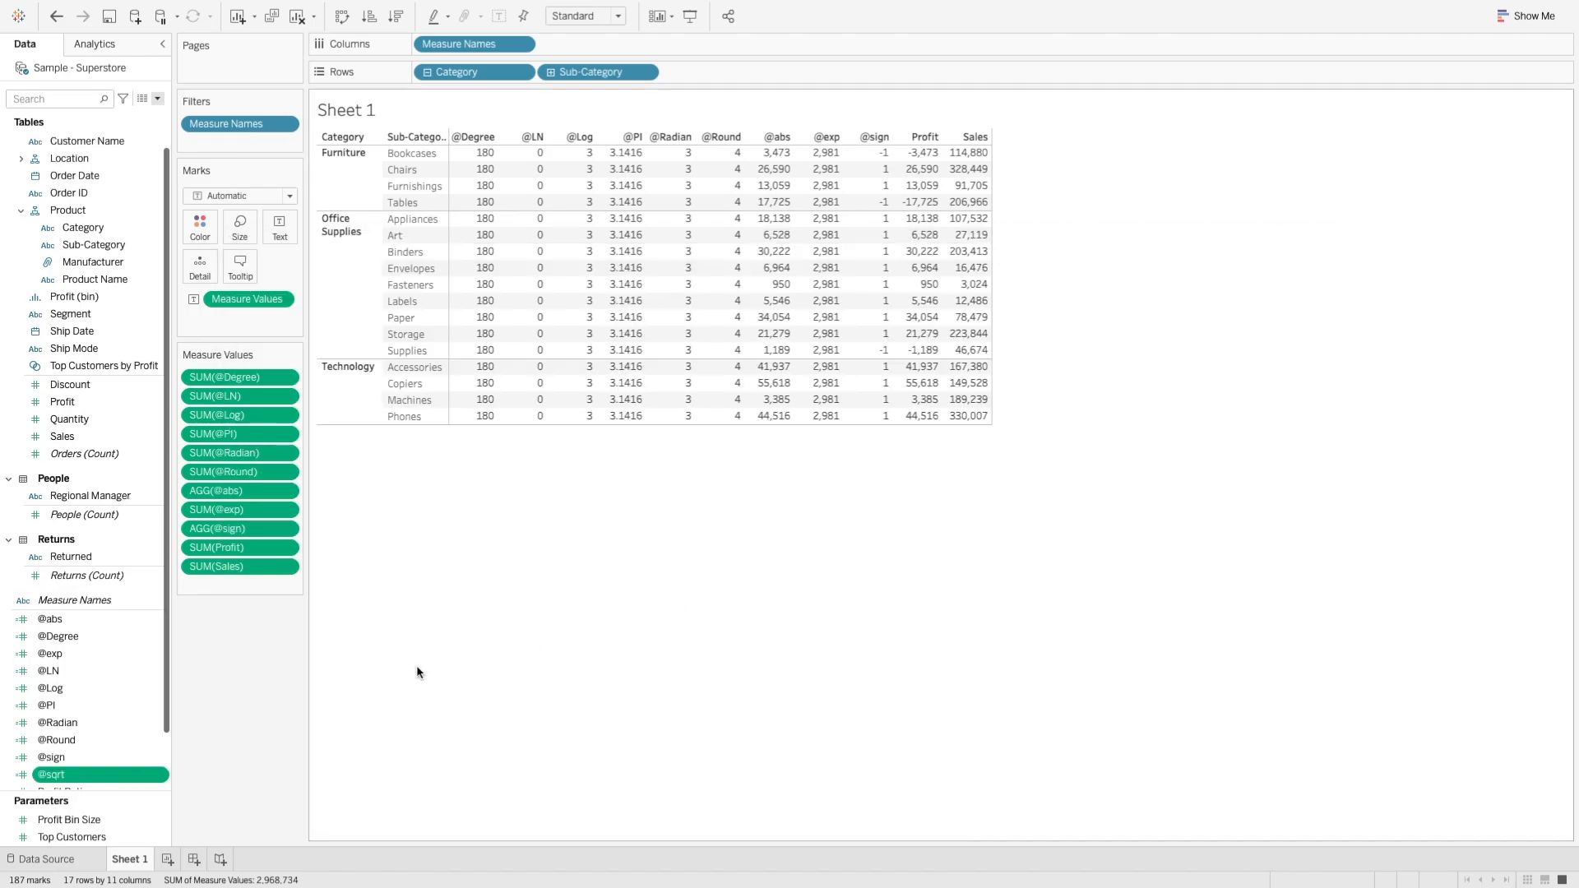
double_click(86, 775)
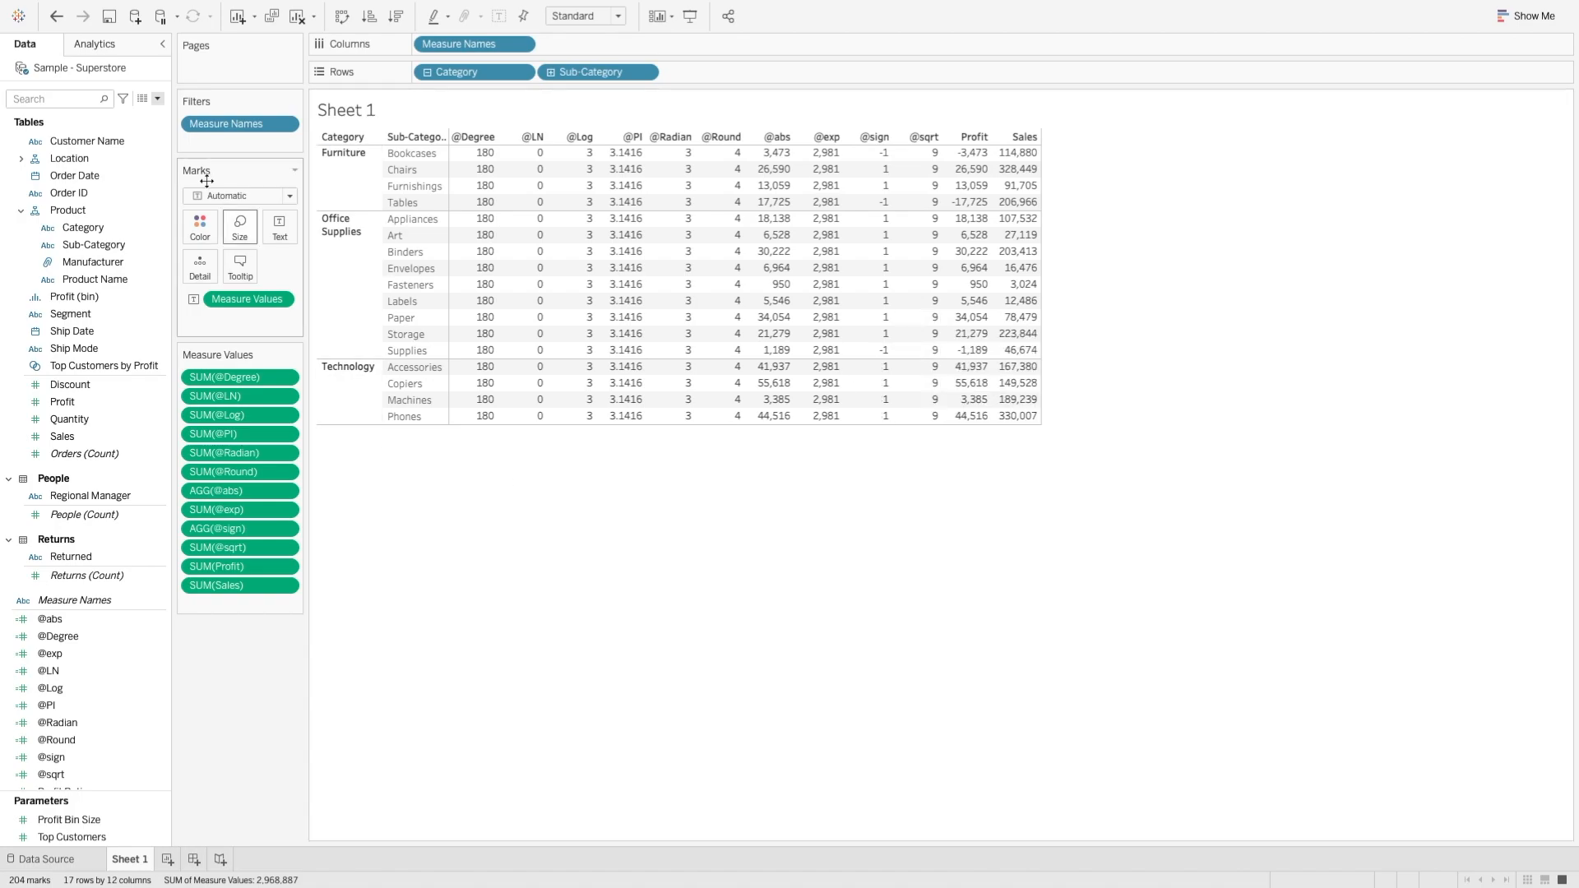
left_click(158, 100)
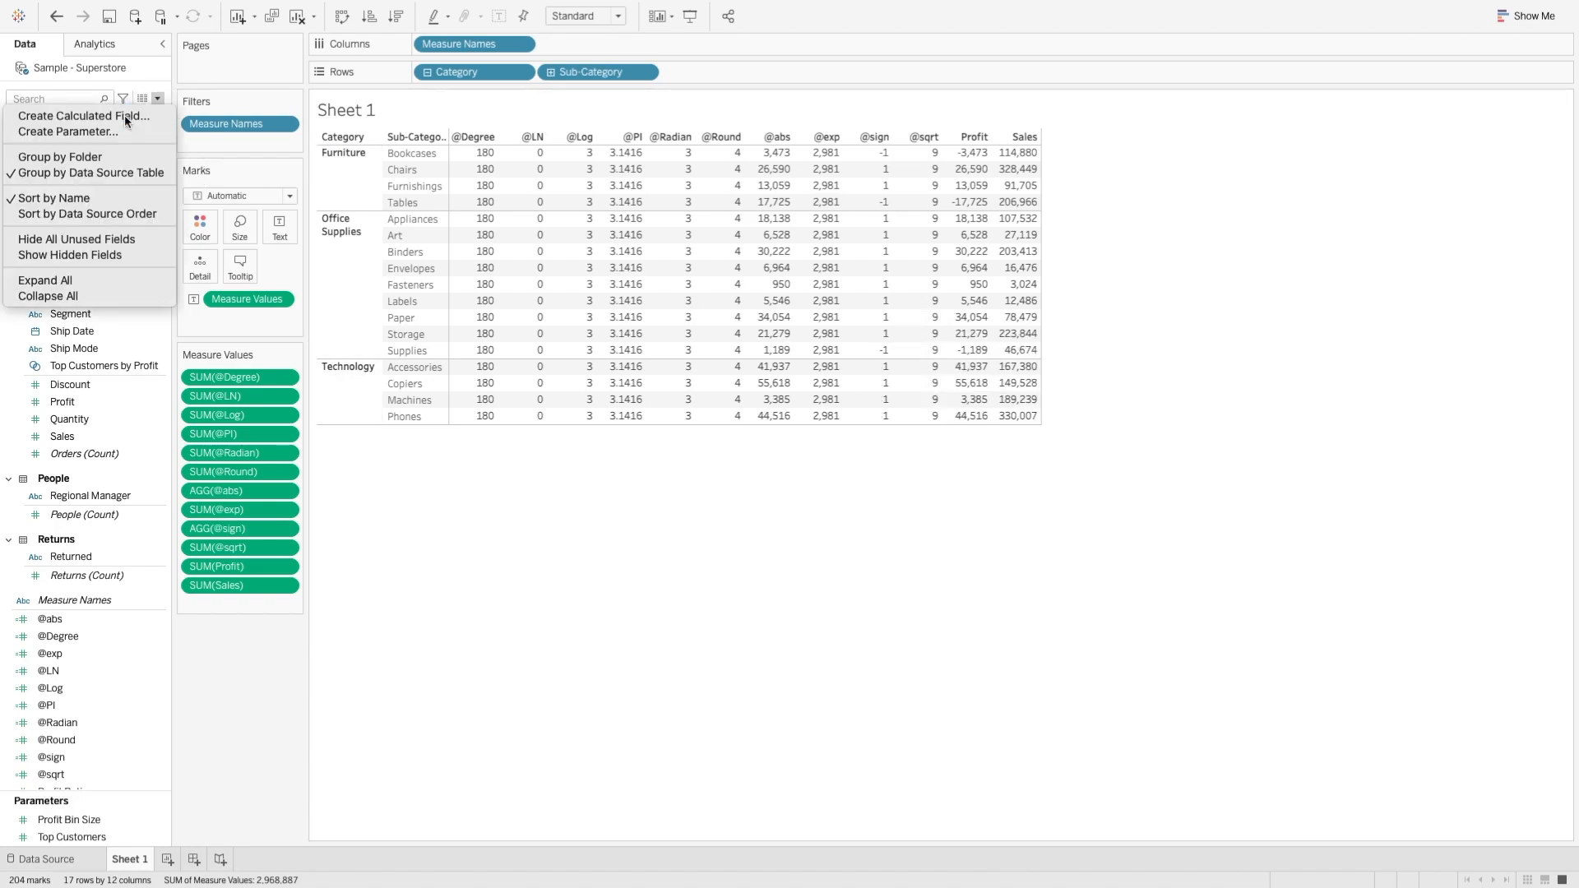
left_click(125, 115)
type("@Squ")
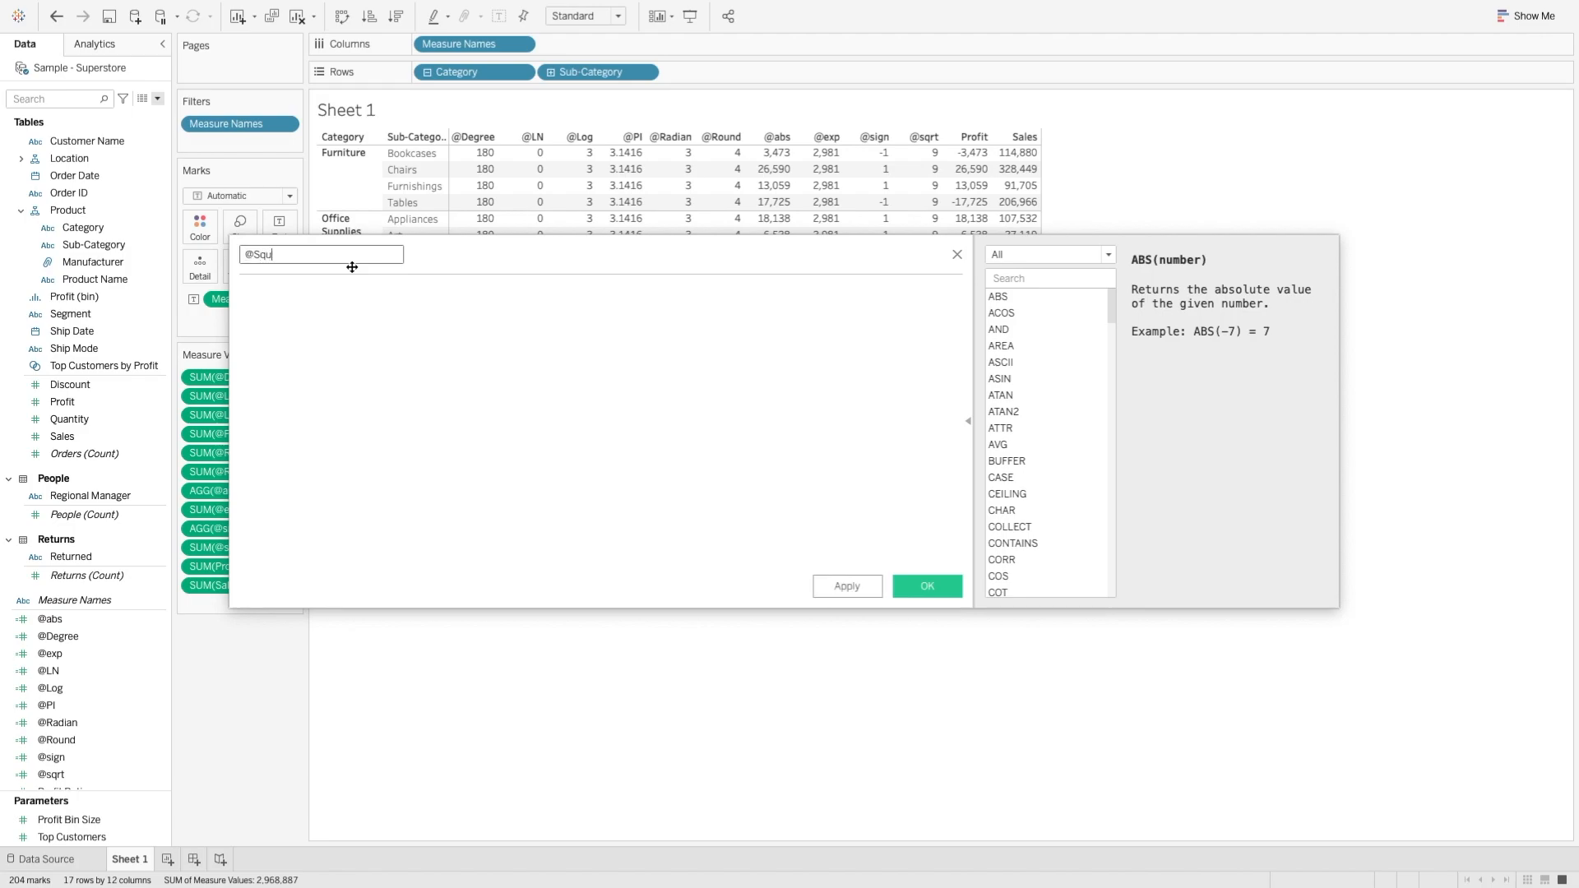
type("are")
key("Tab")
type("square")
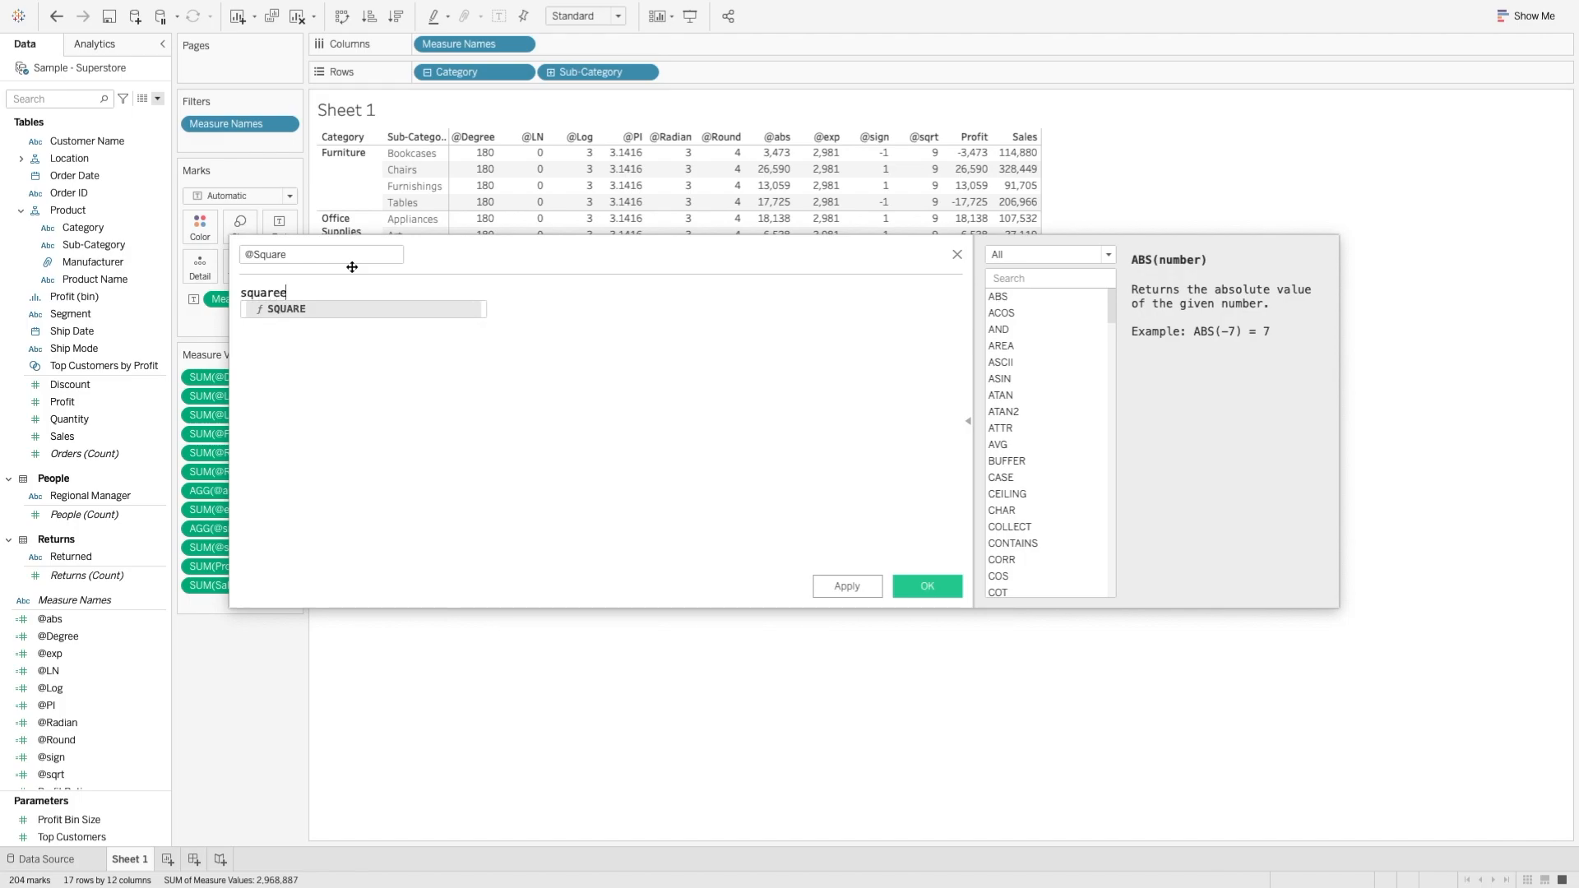
key("Return")
type("9")
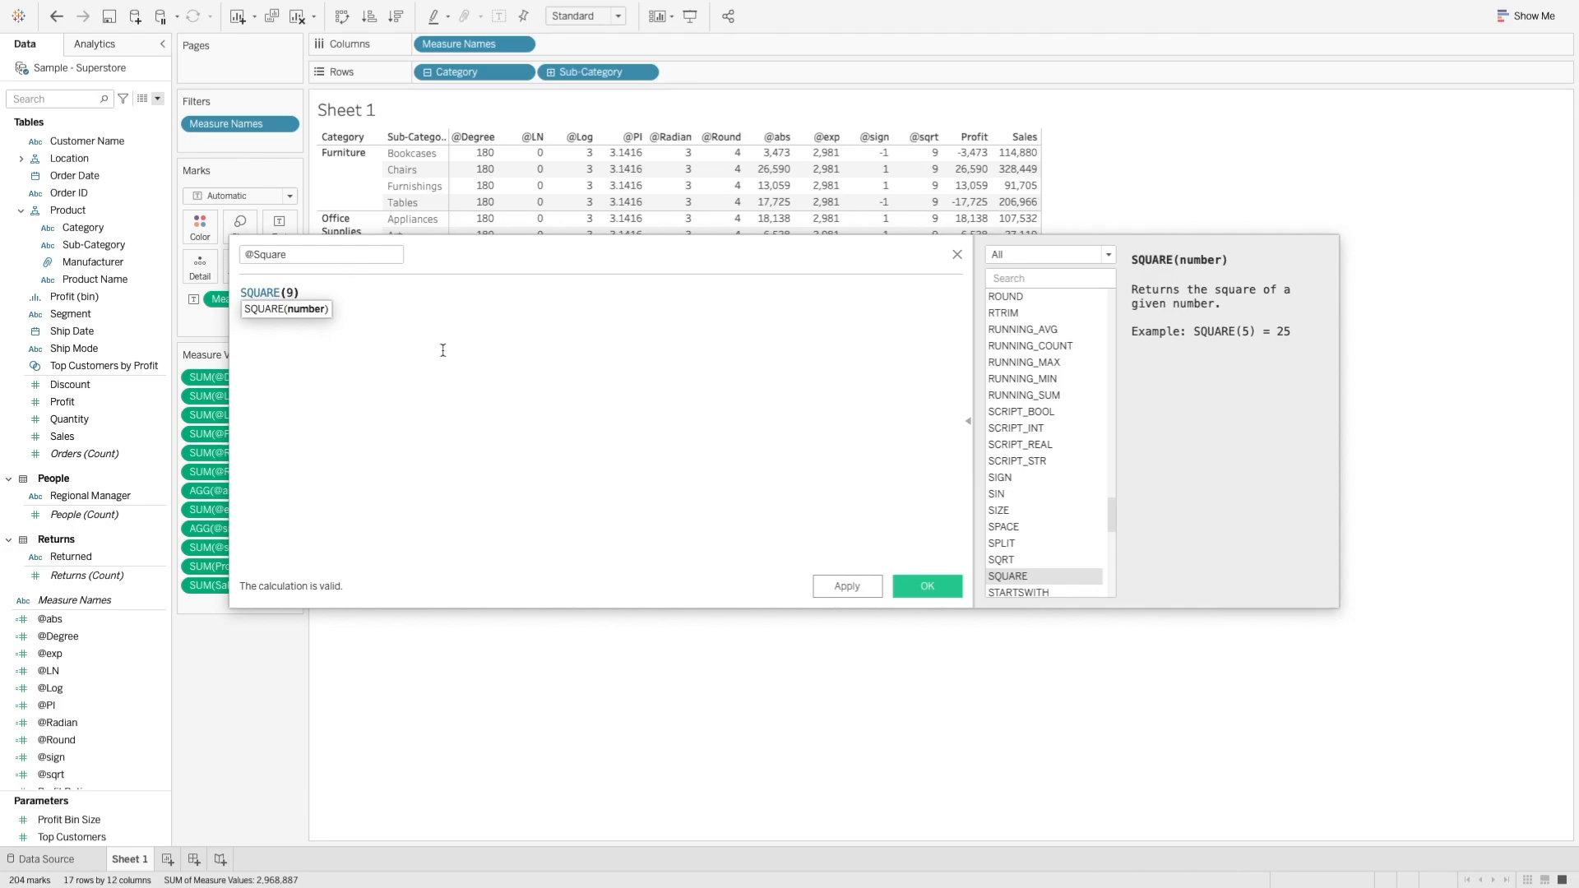
left_click(928, 586)
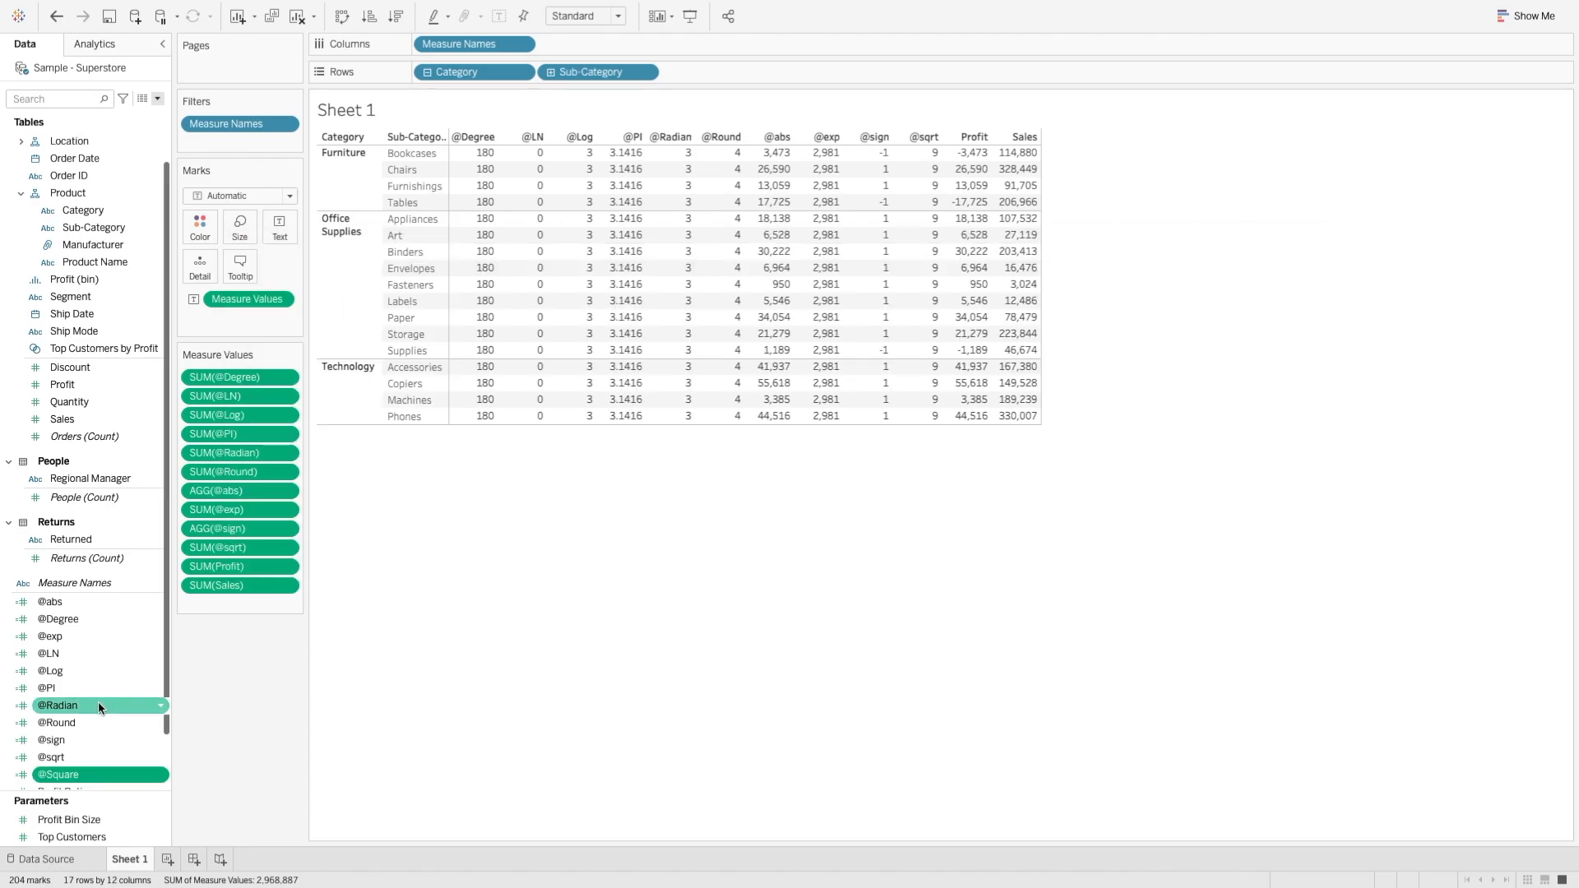
mouse_move(961, 195)
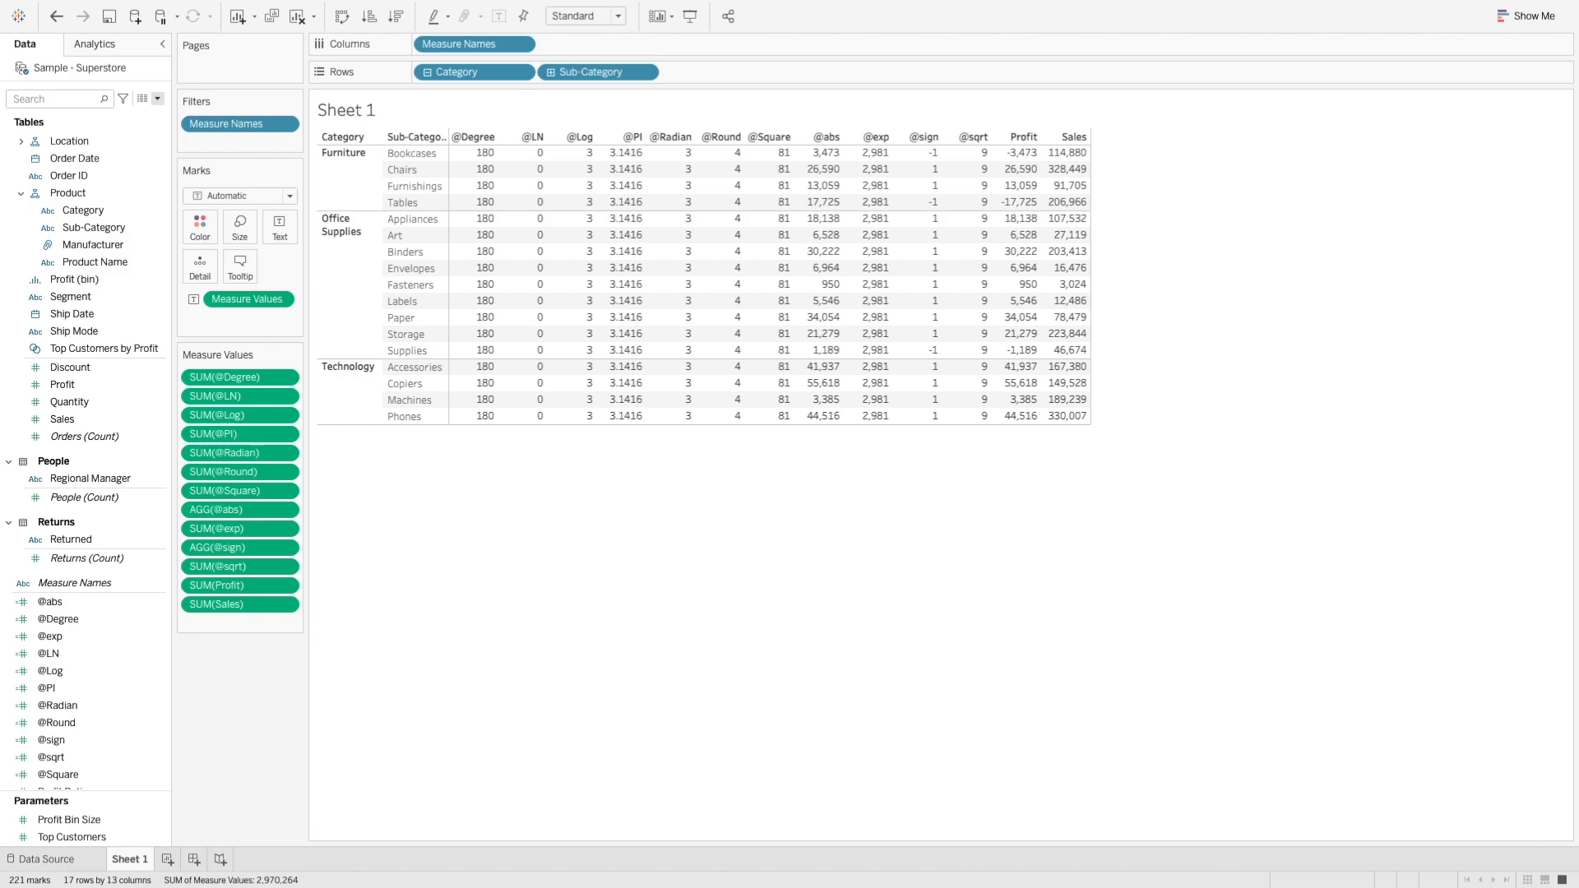
left_click(157, 99)
left_click(135, 113)
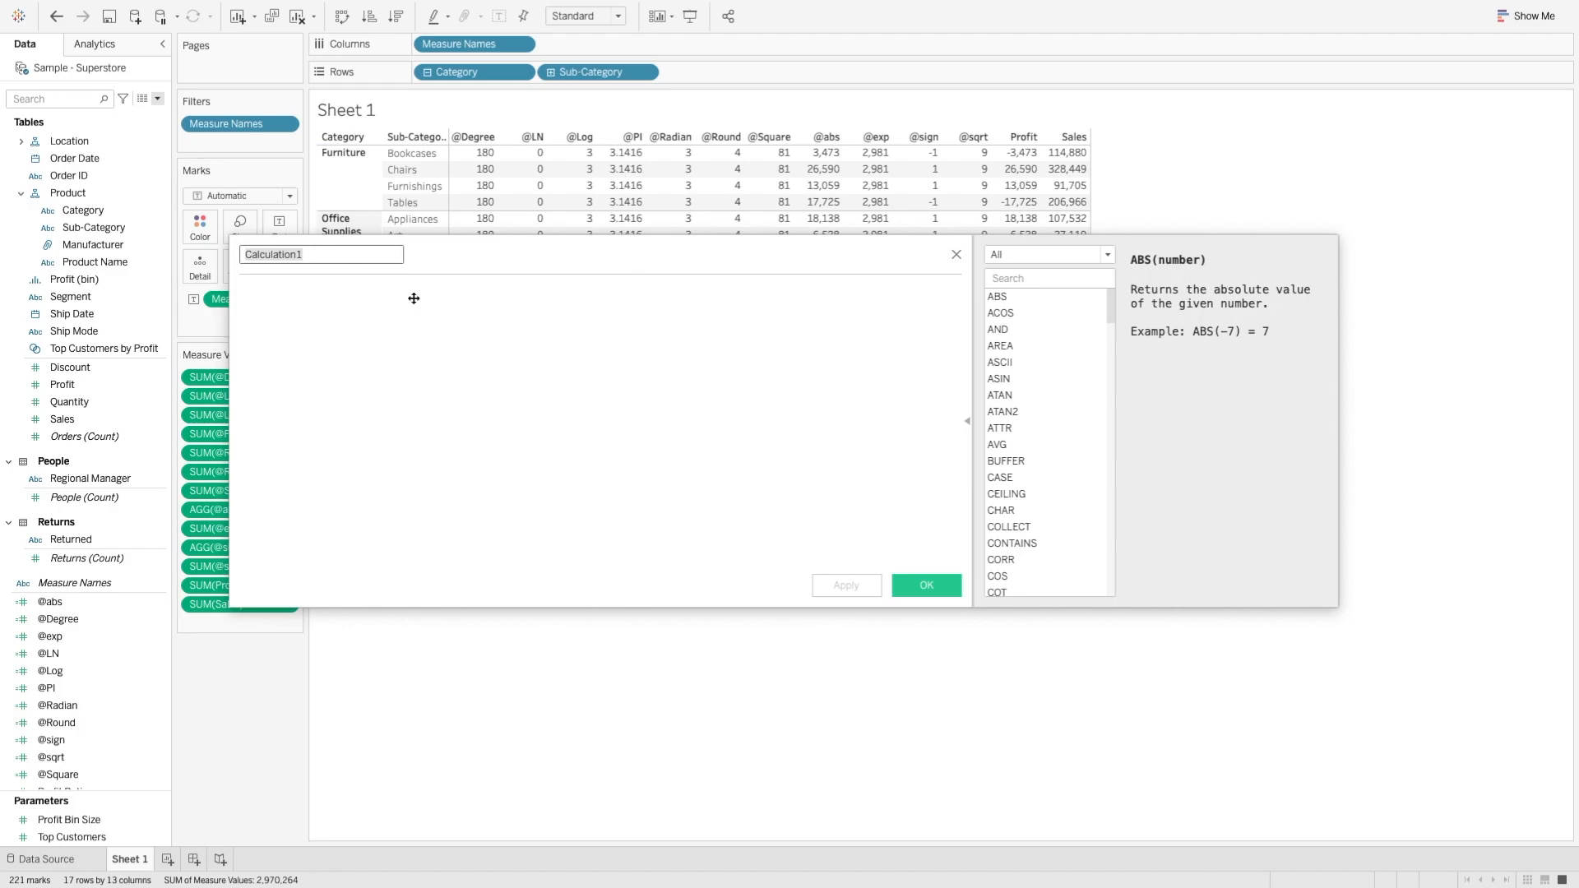
type("@Floor")
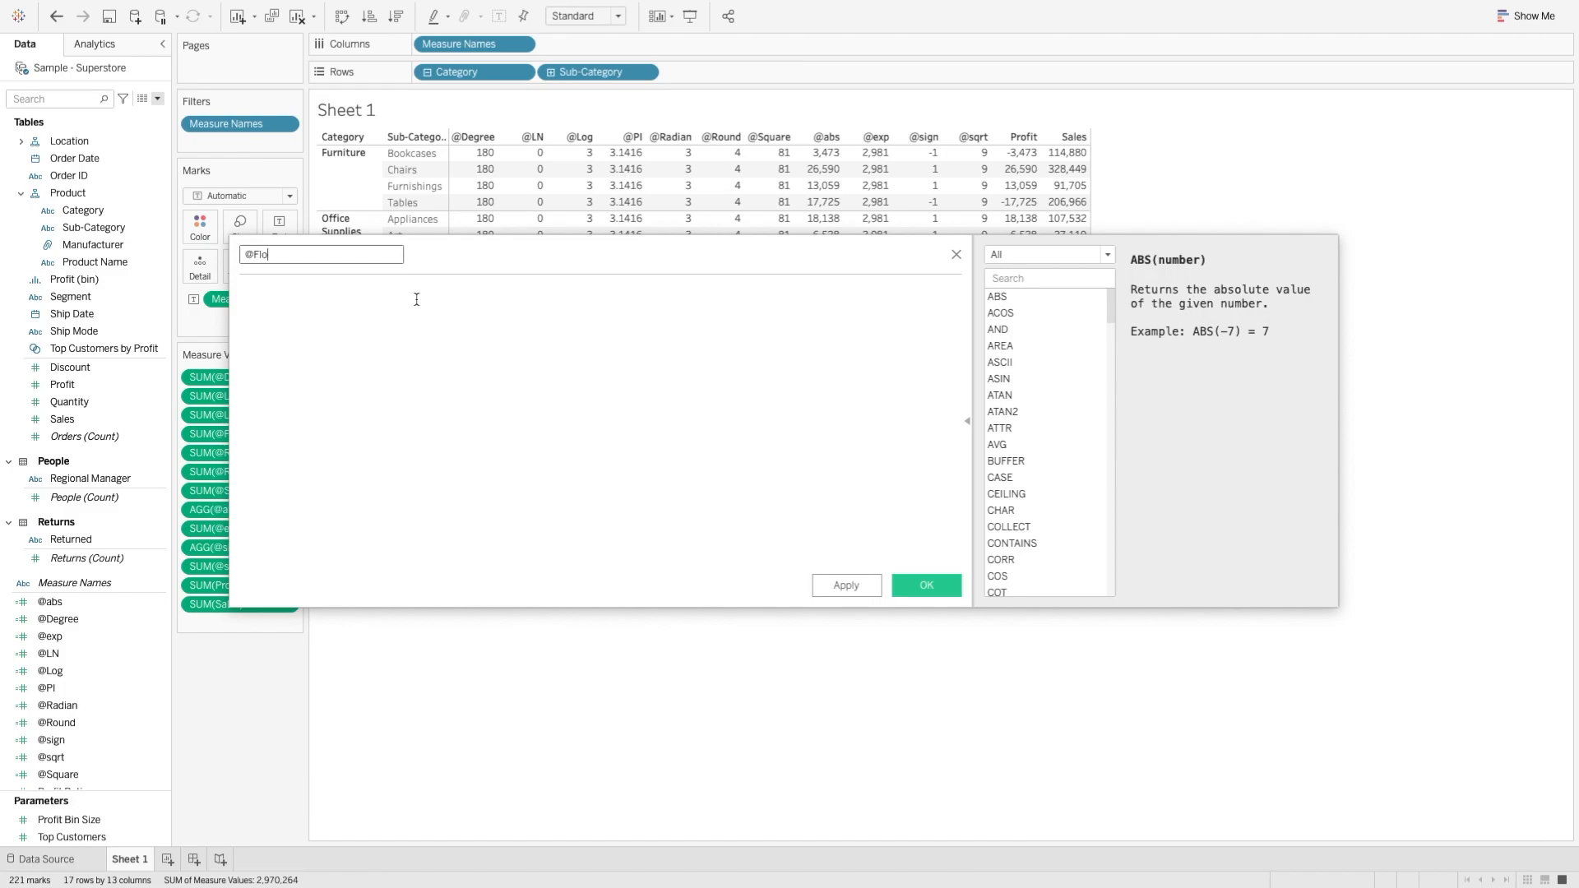
key("Tab")
type("FLOOR")
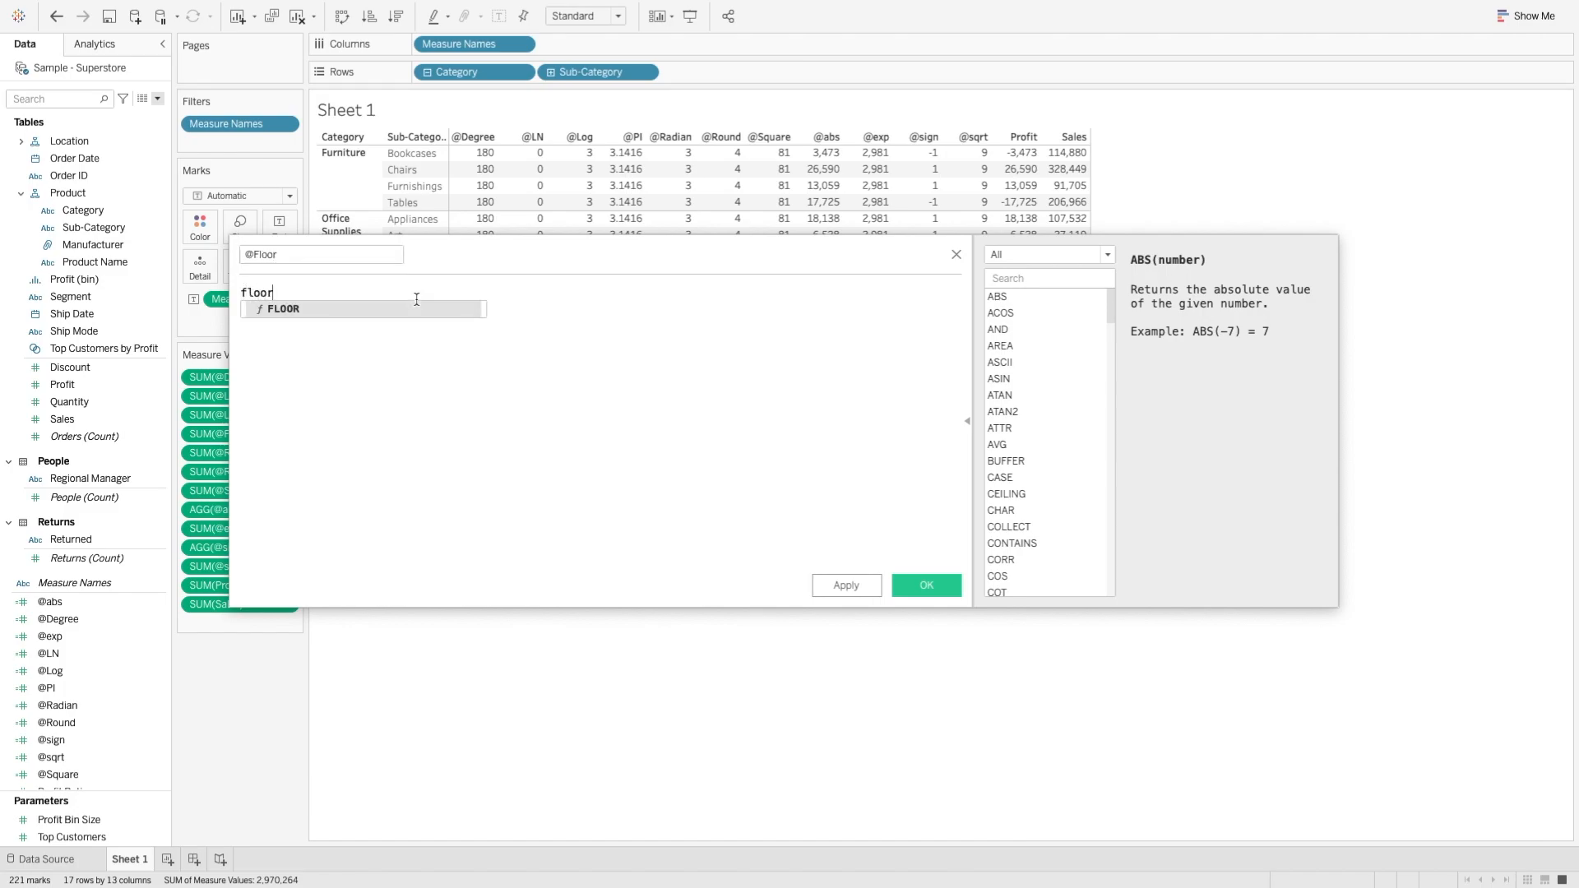
key("Return")
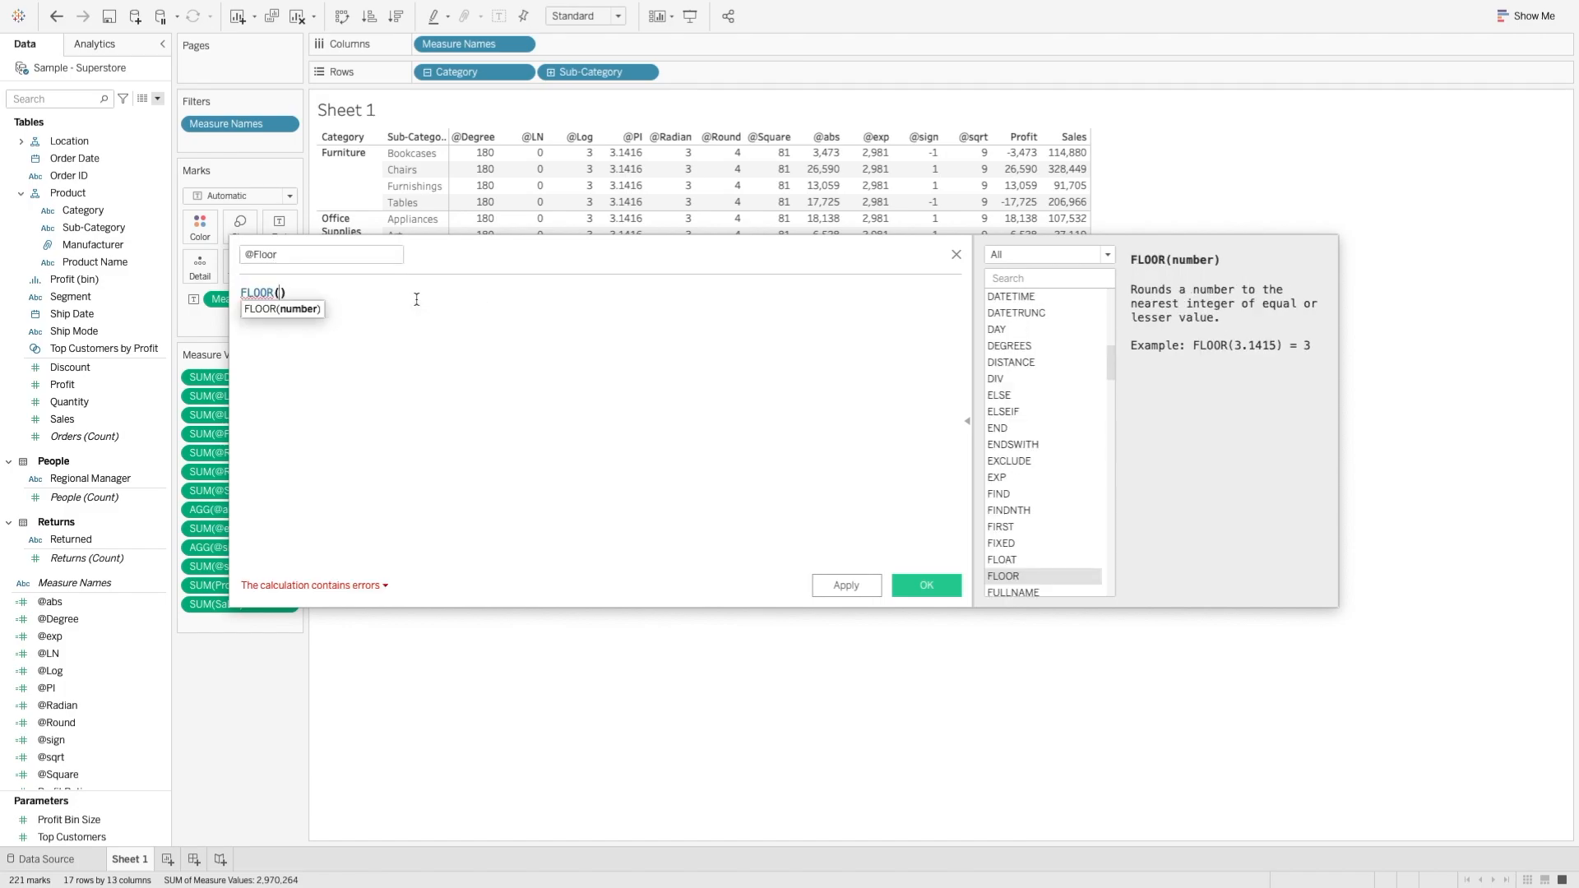
type("6.833")
left_click(932, 588)
double_click(58, 671)
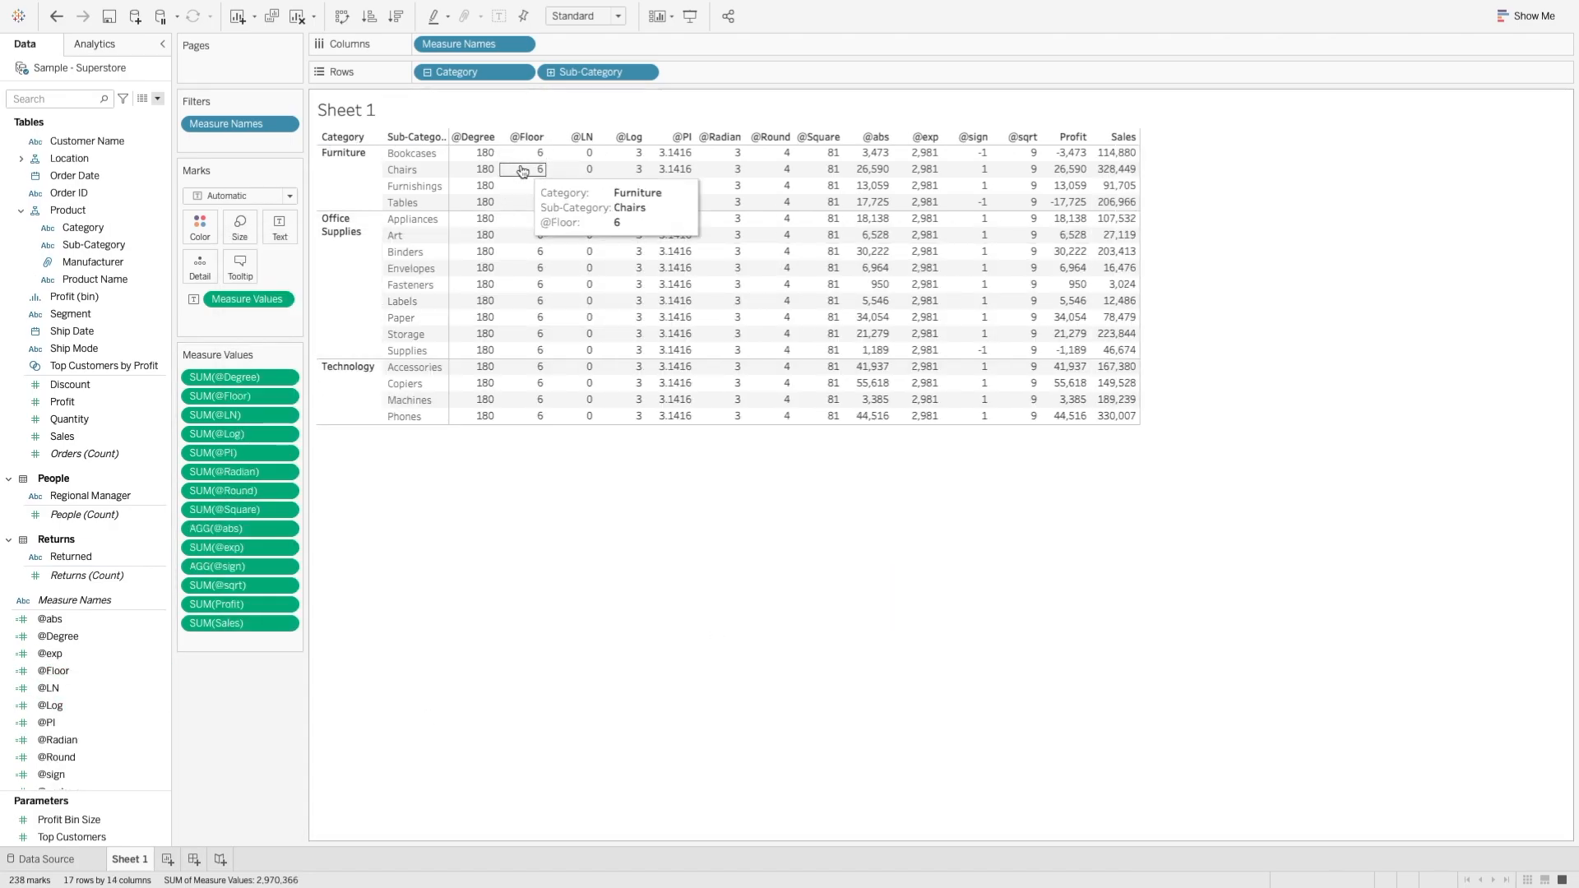
right_click(91, 678)
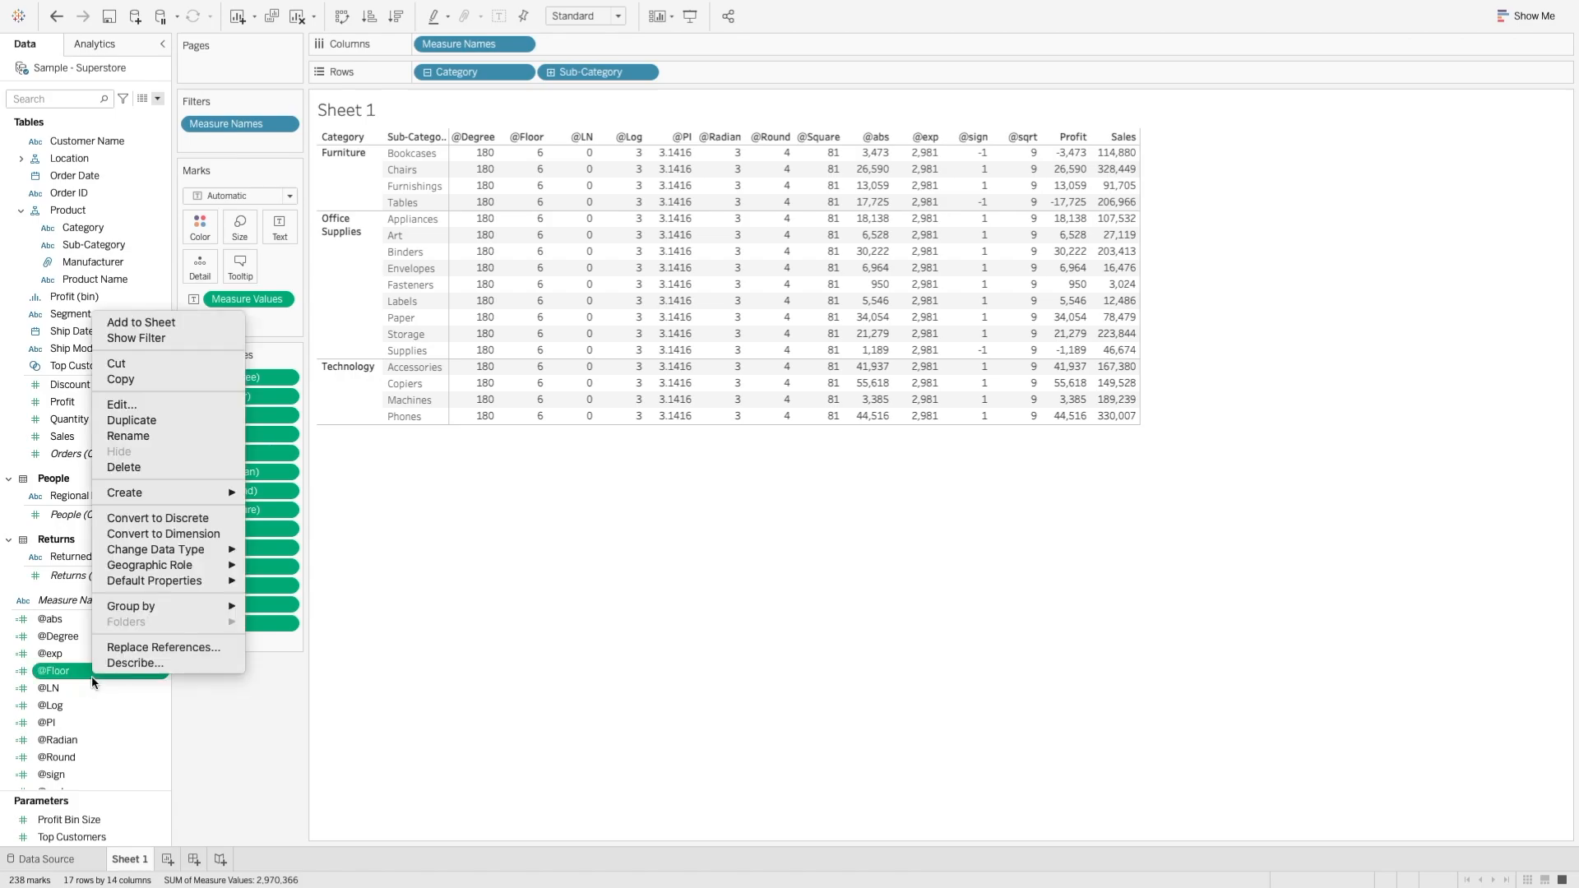
left_click(101, 409)
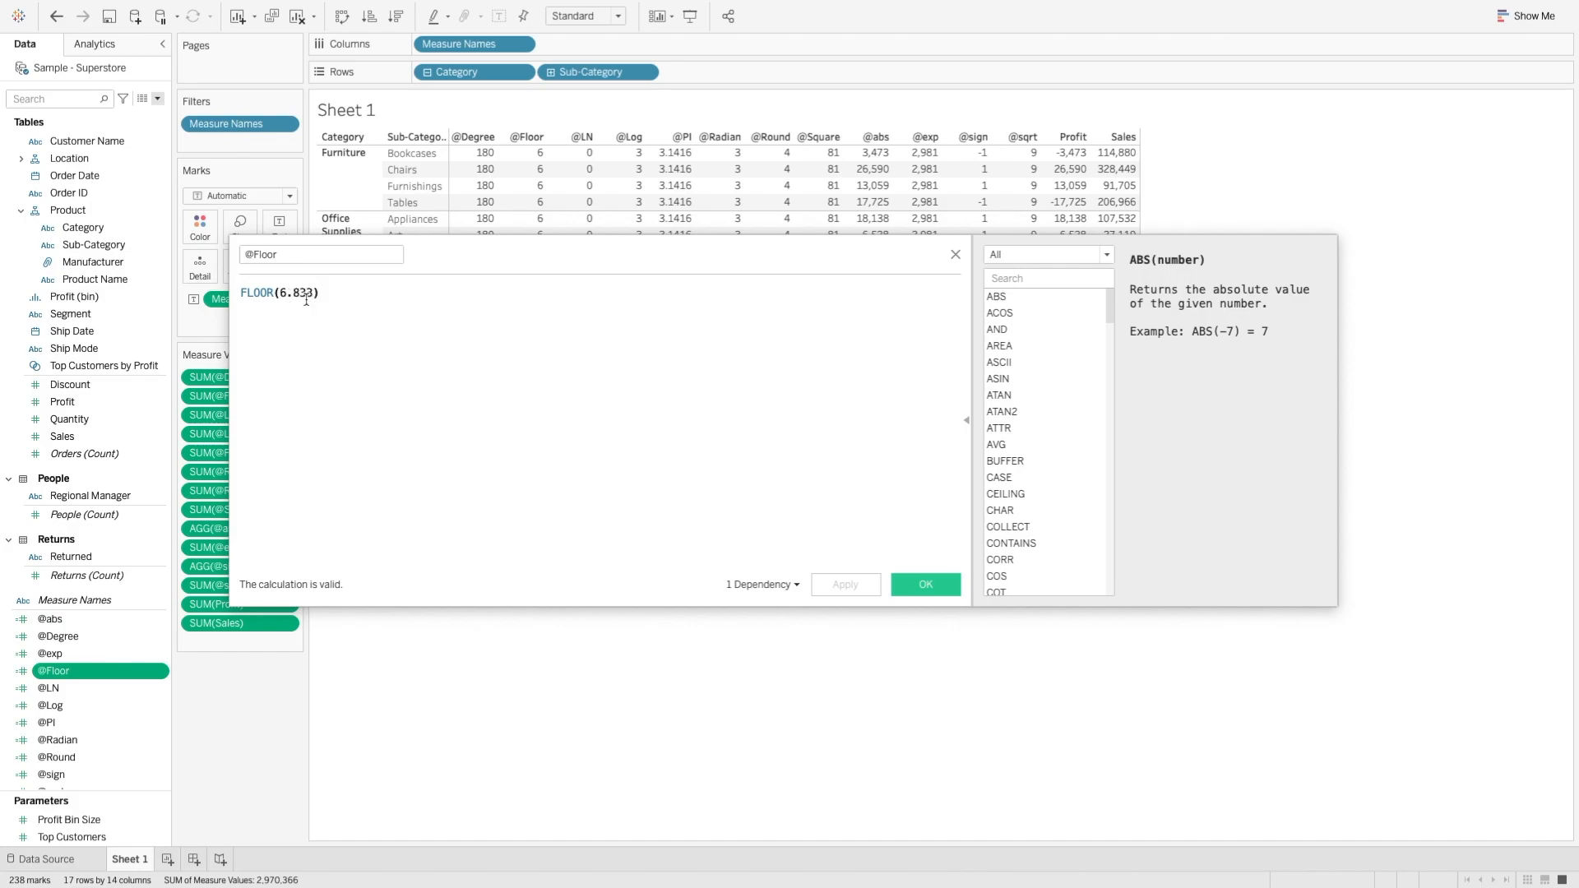
left_click(912, 585)
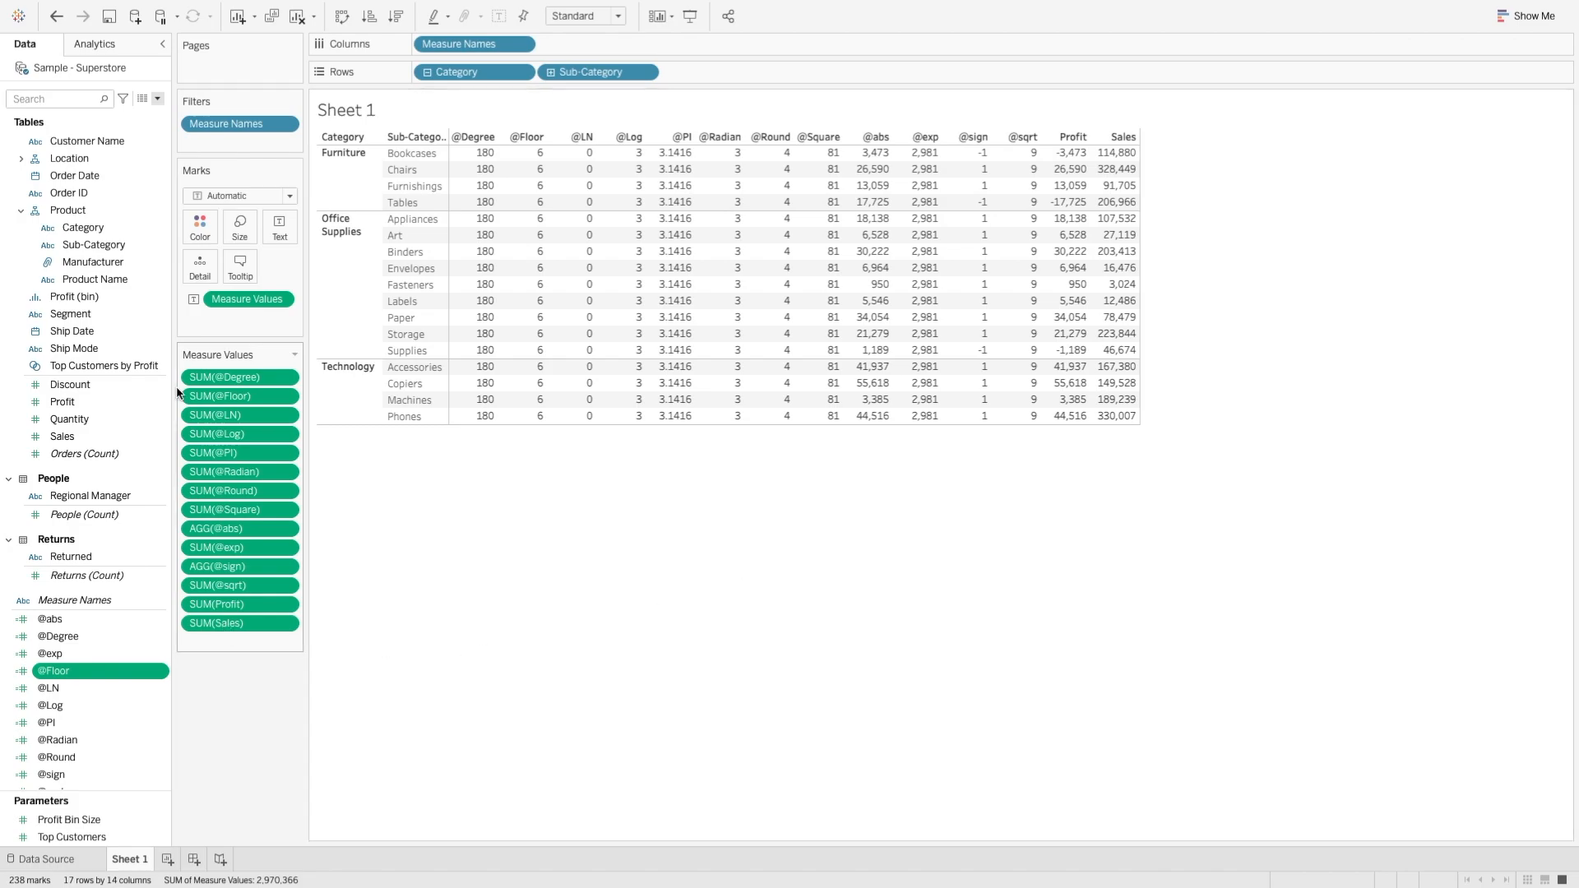
Create a calculated field named Ceiling with the formula CEILING(6.77867) and add it to the table
left_click(157, 98)
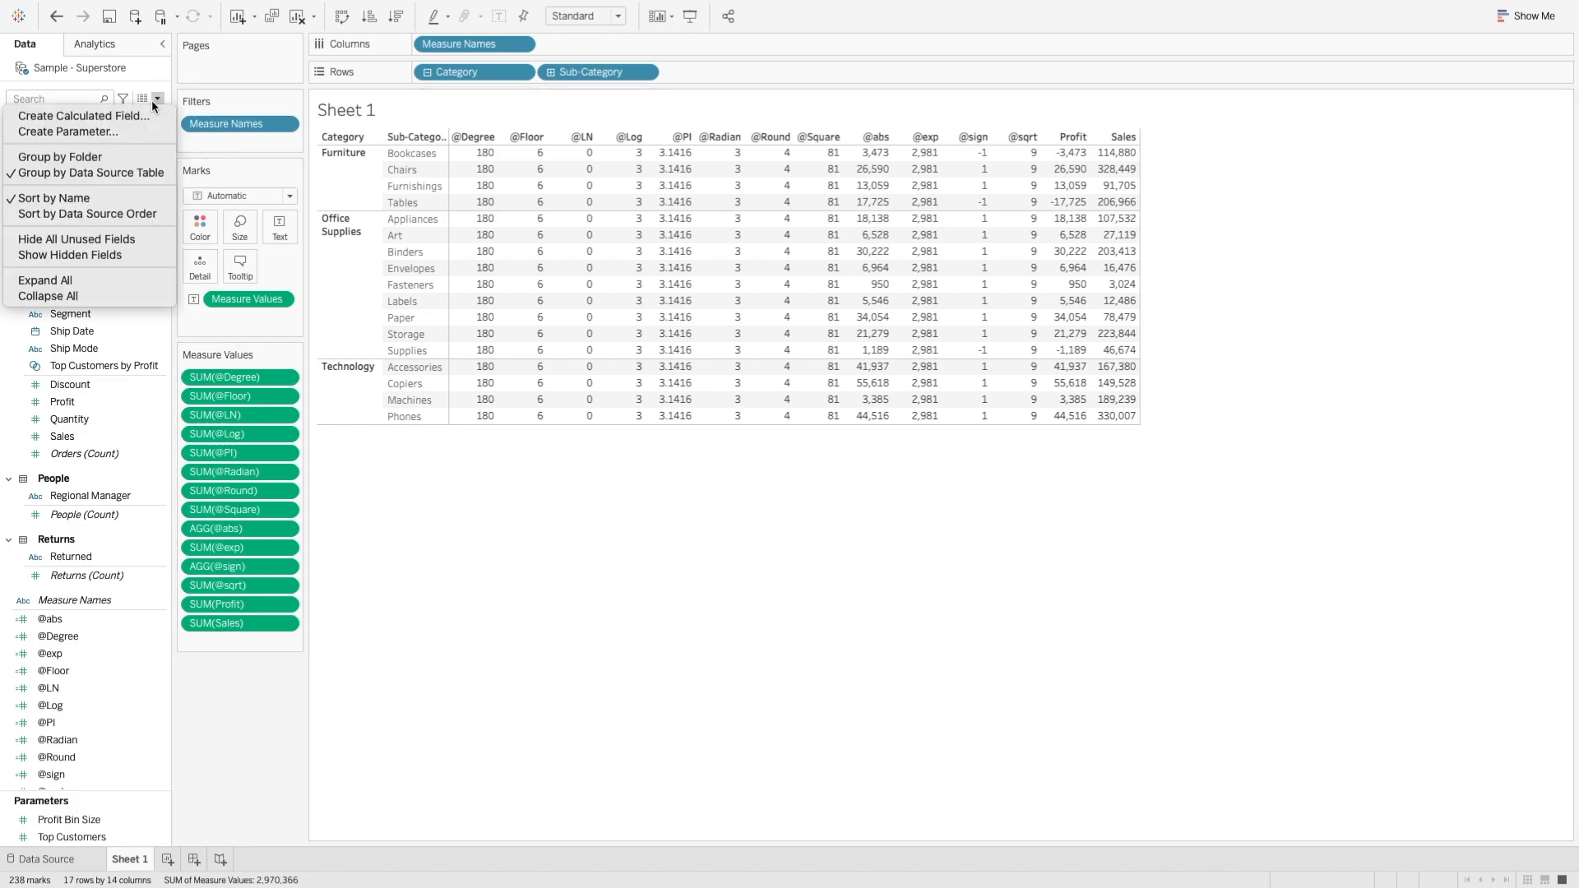
left_click(141, 112)
type("Ceiling")
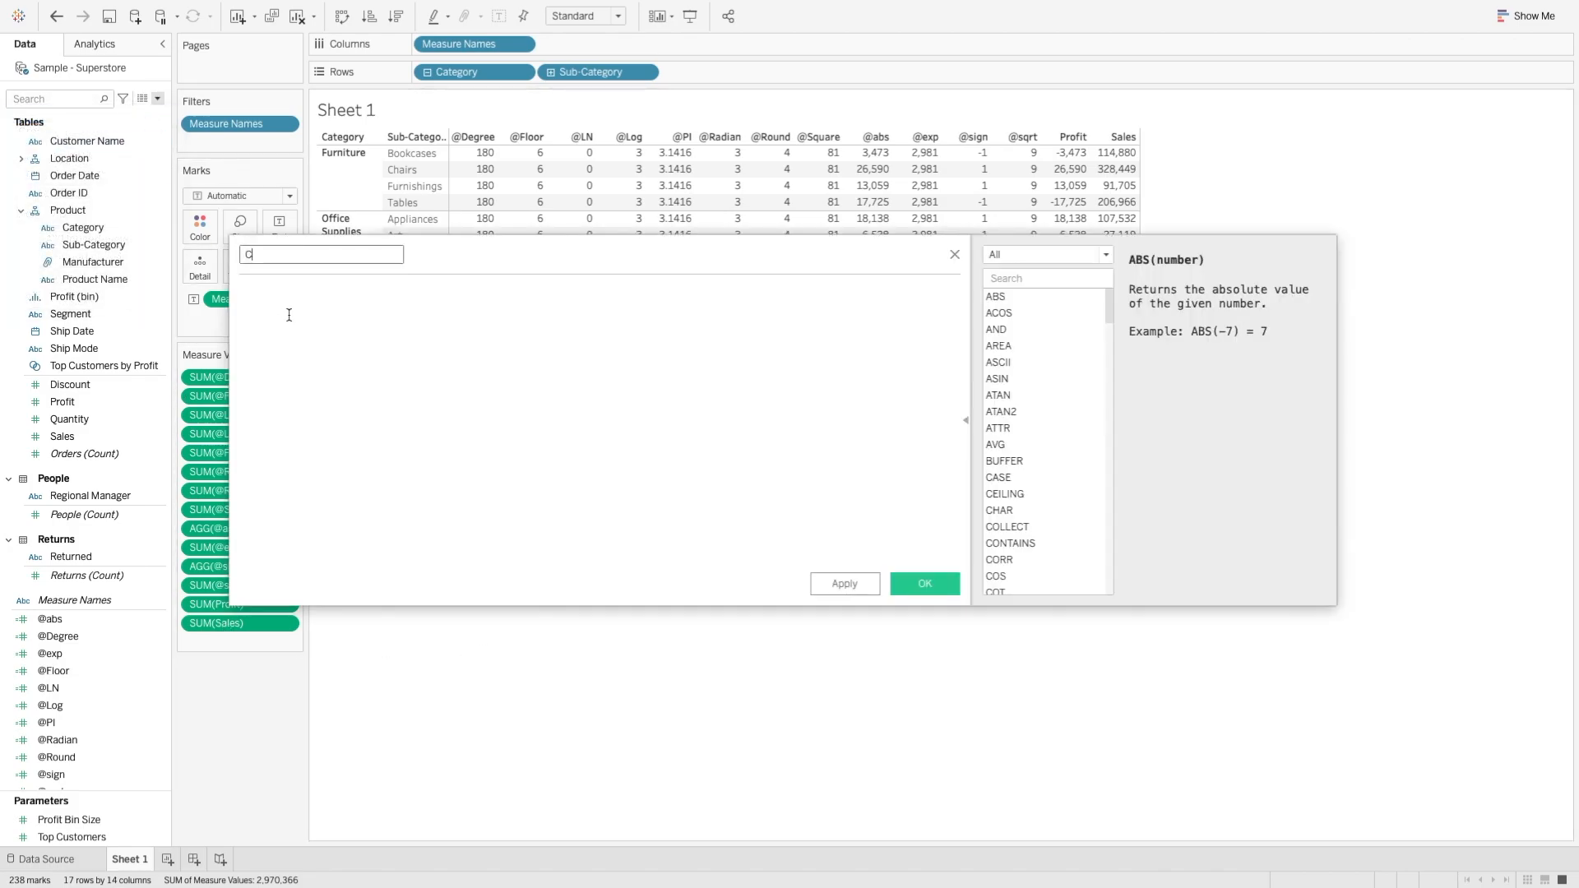
key("Tab")
type("ceil")
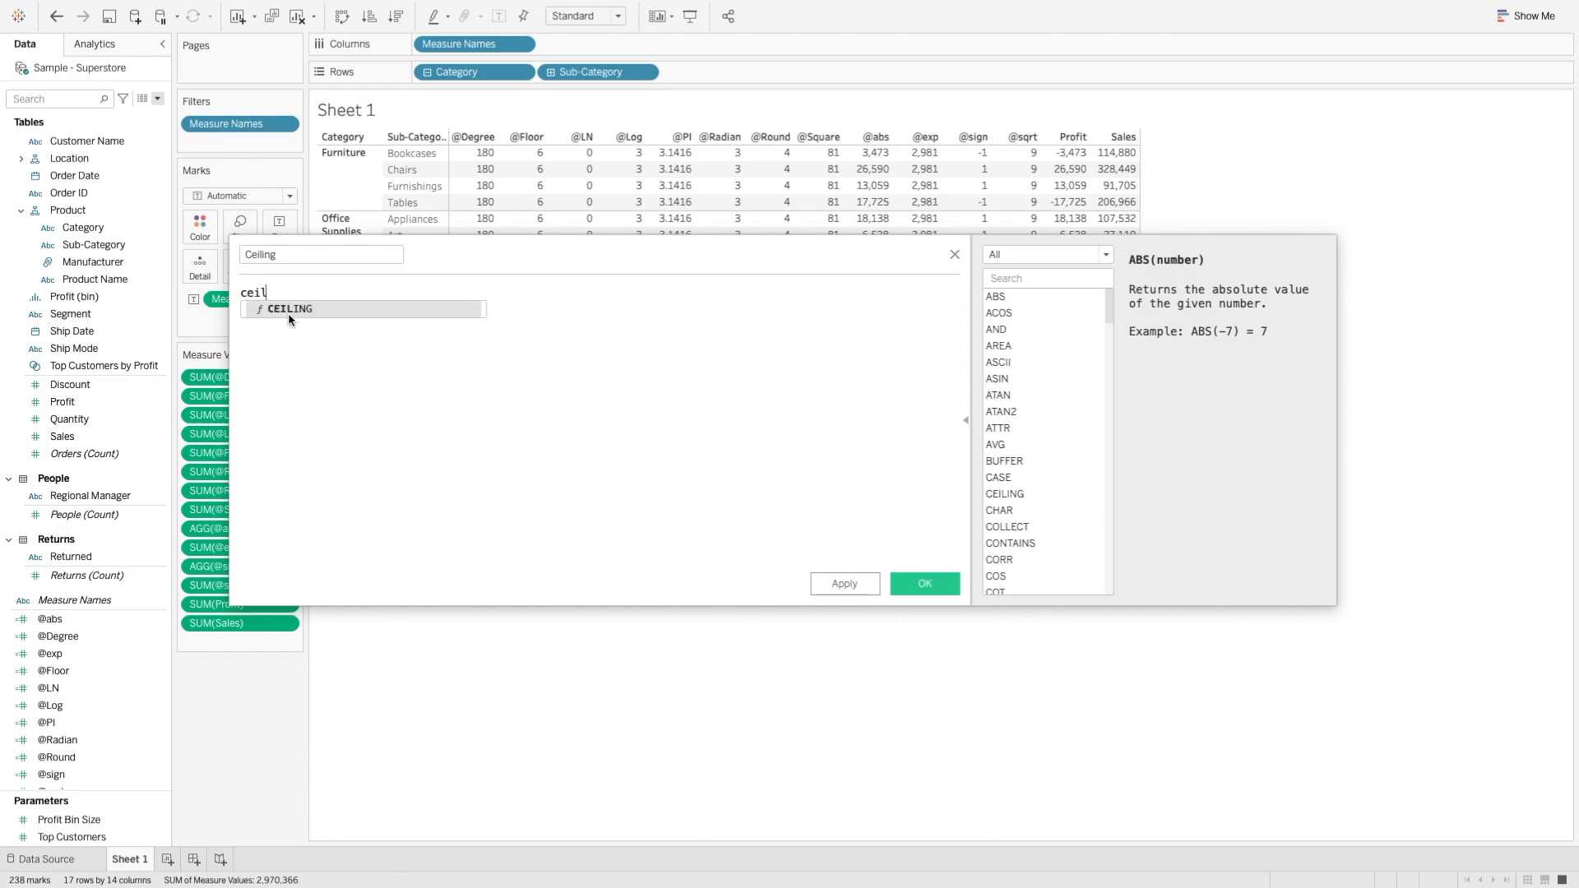
key("Return")
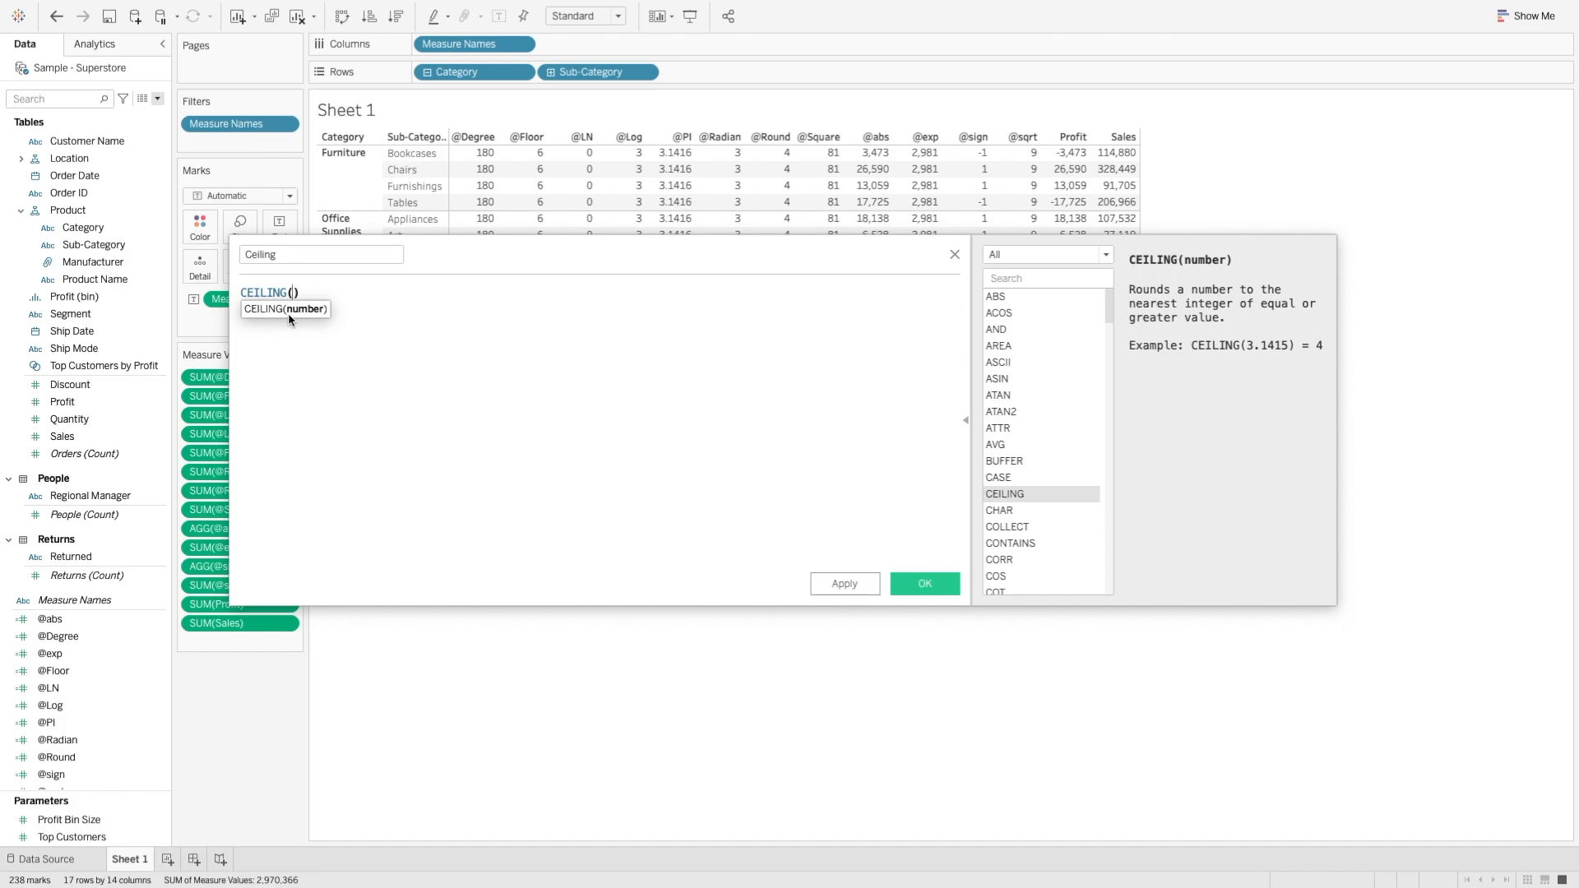
type("6.77867")
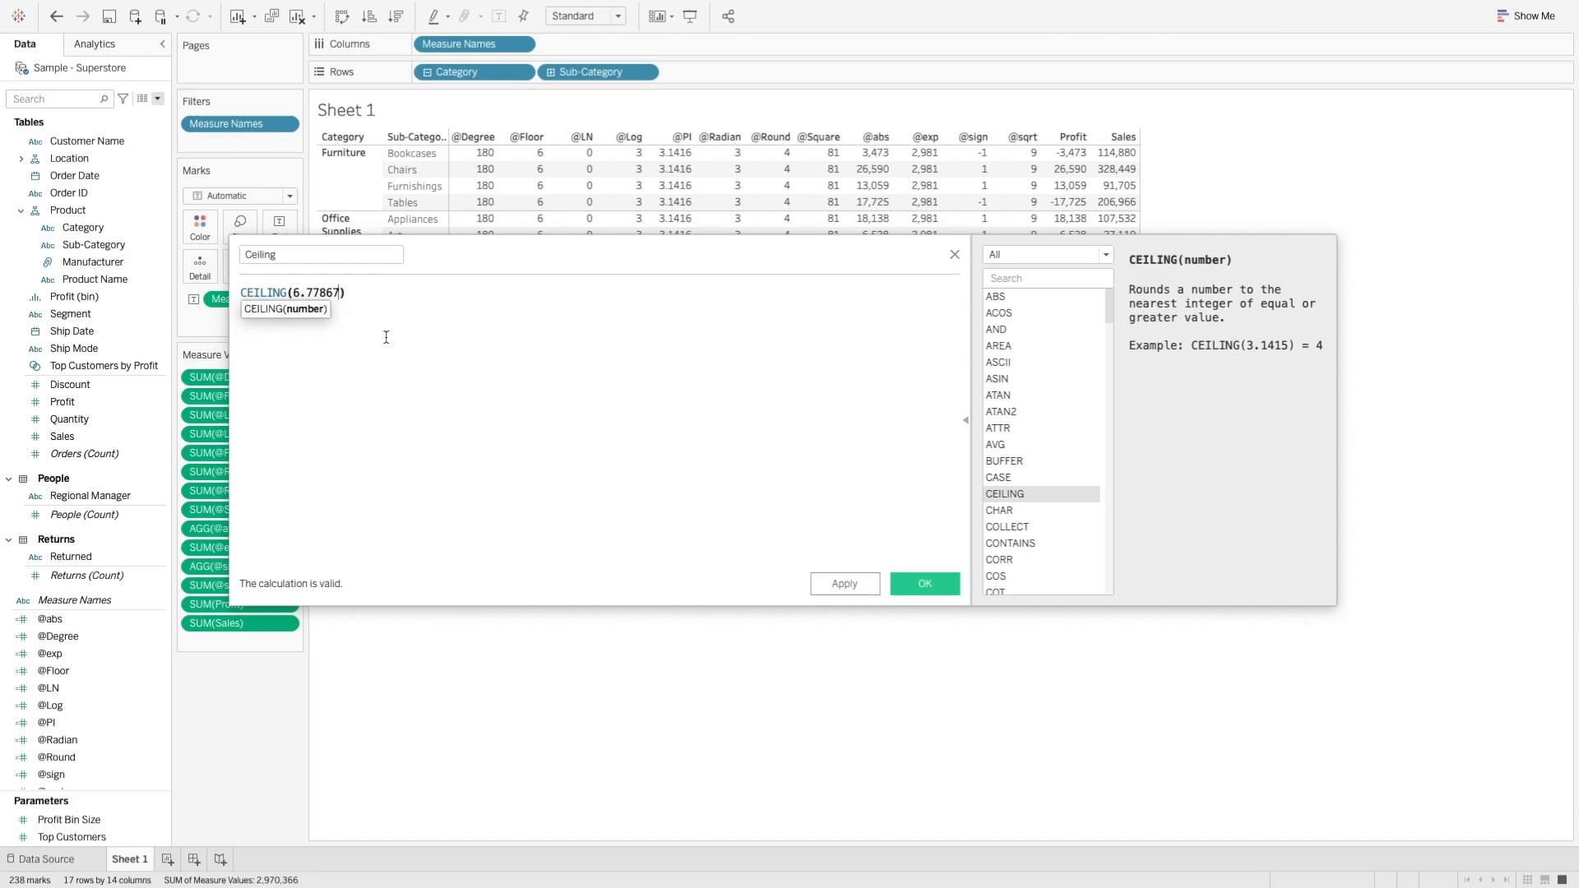
left_click(924, 583)
double_click(74, 777)
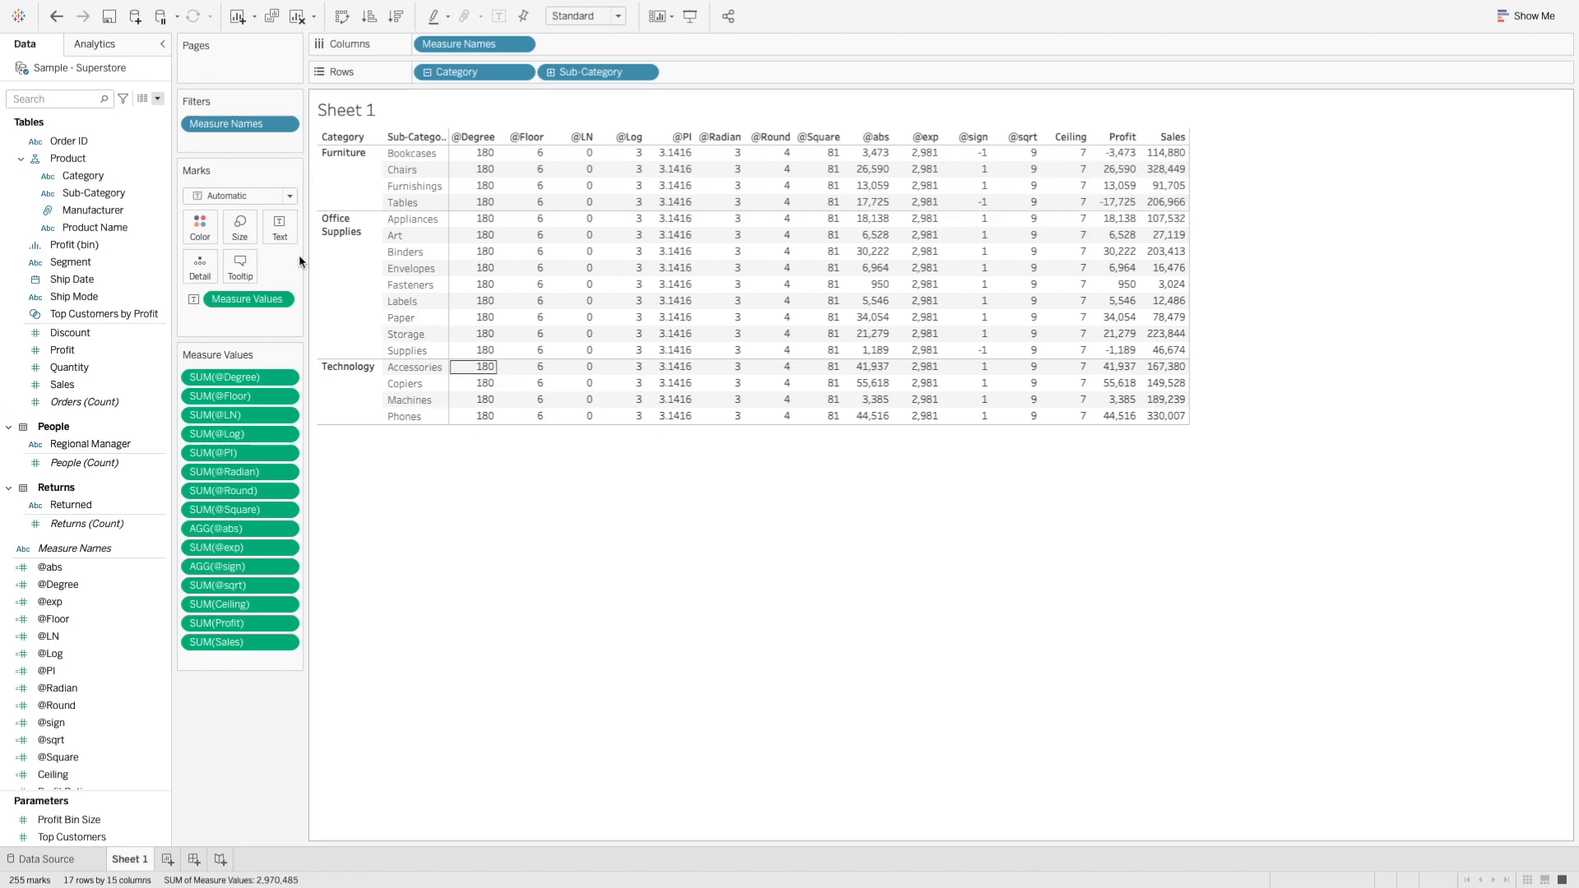
left_click(158, 99)
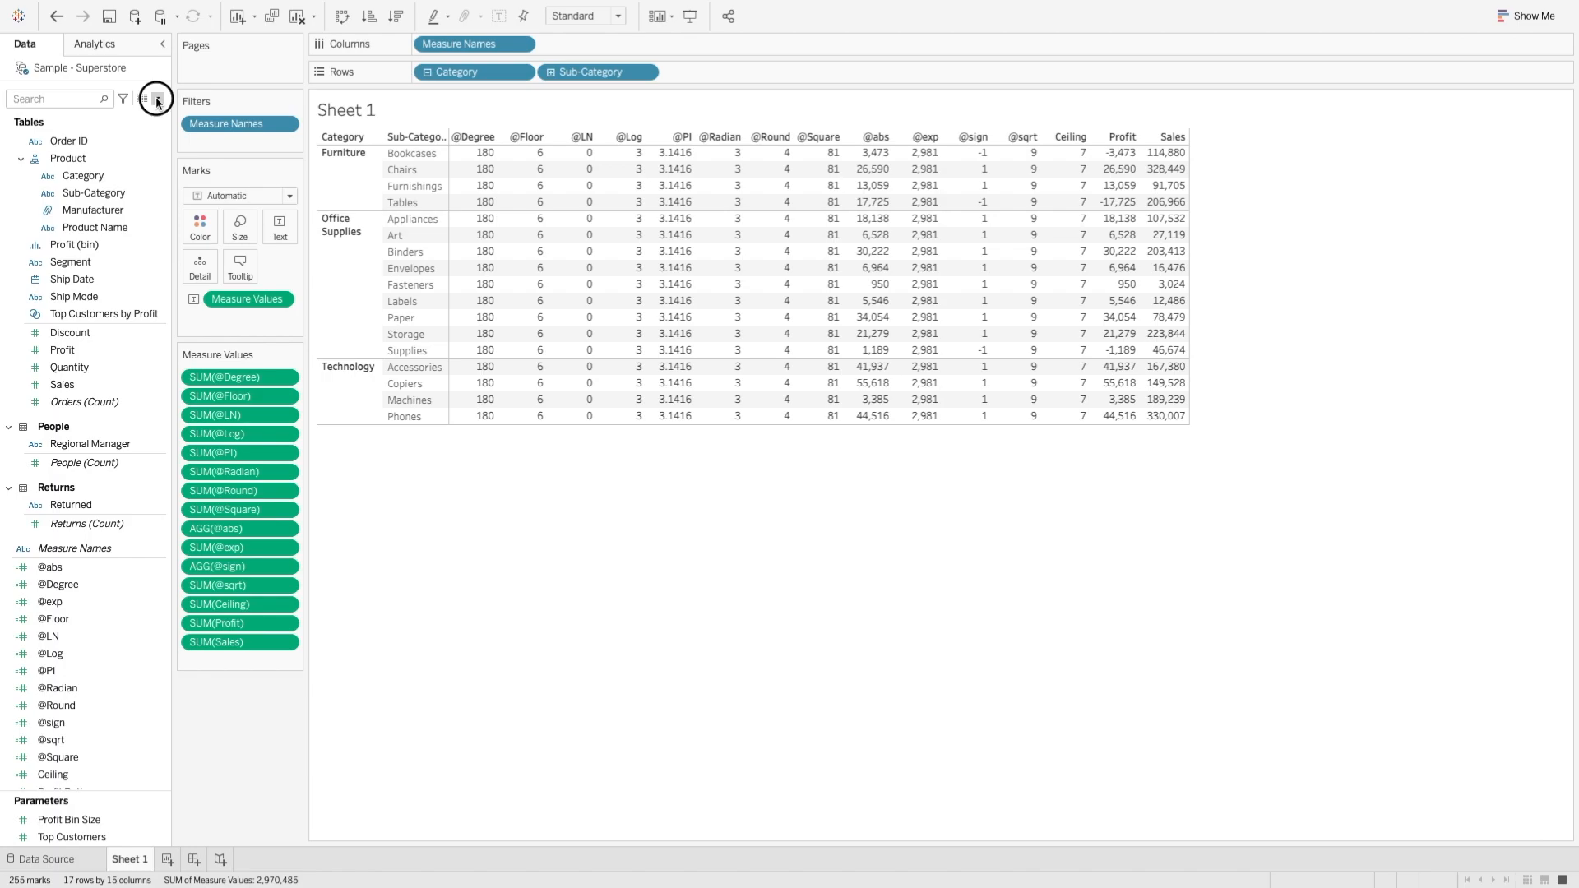
left_click(90, 112)
type("@ZN")
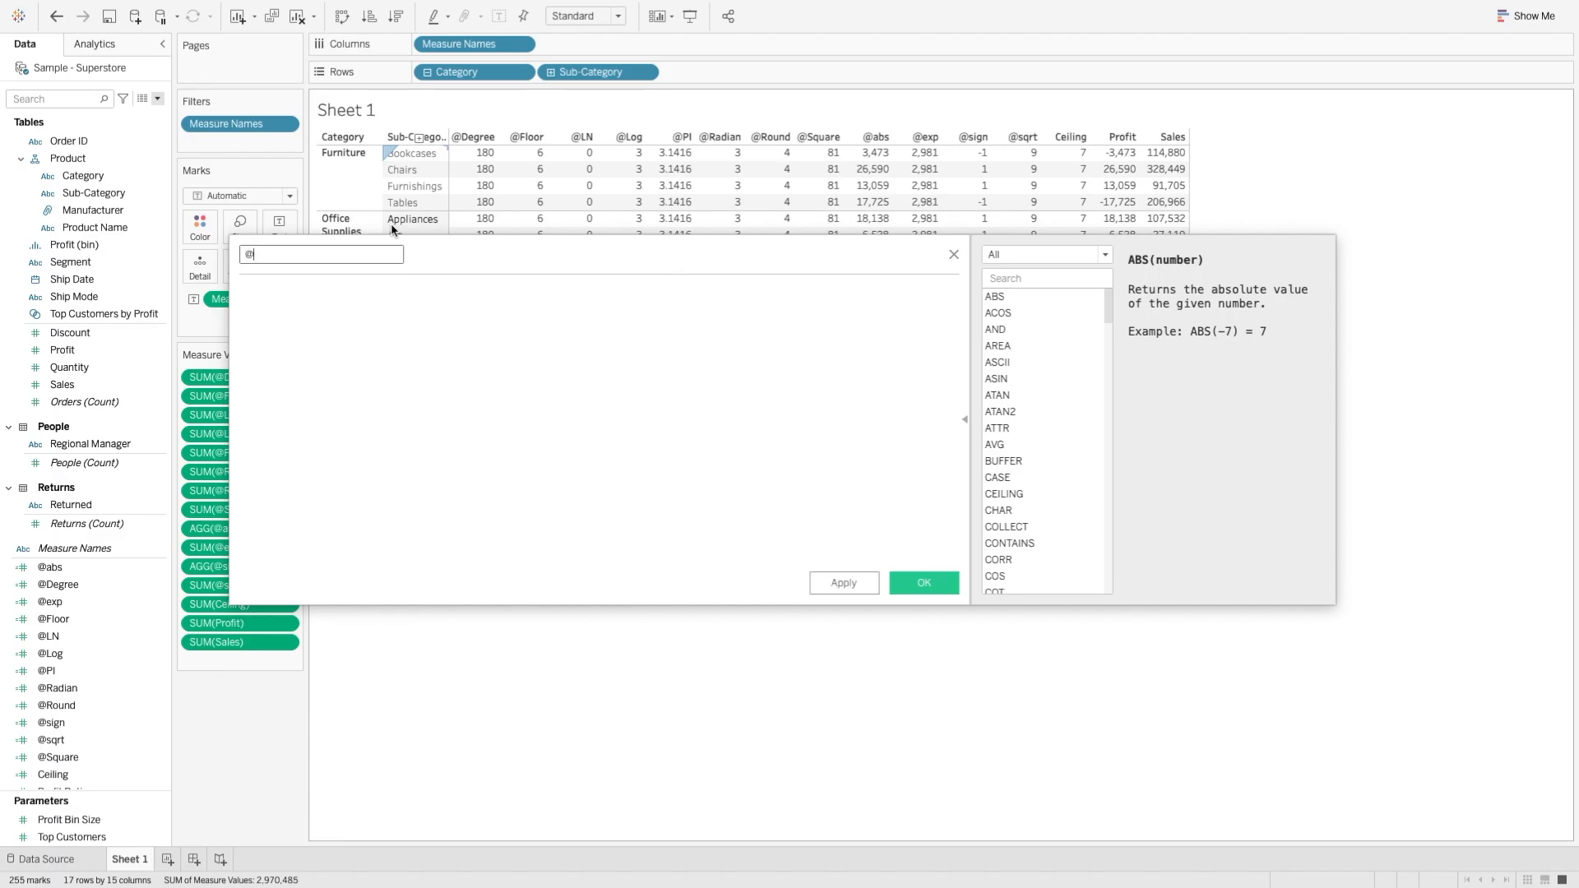
key("Tab")
type("ZN")
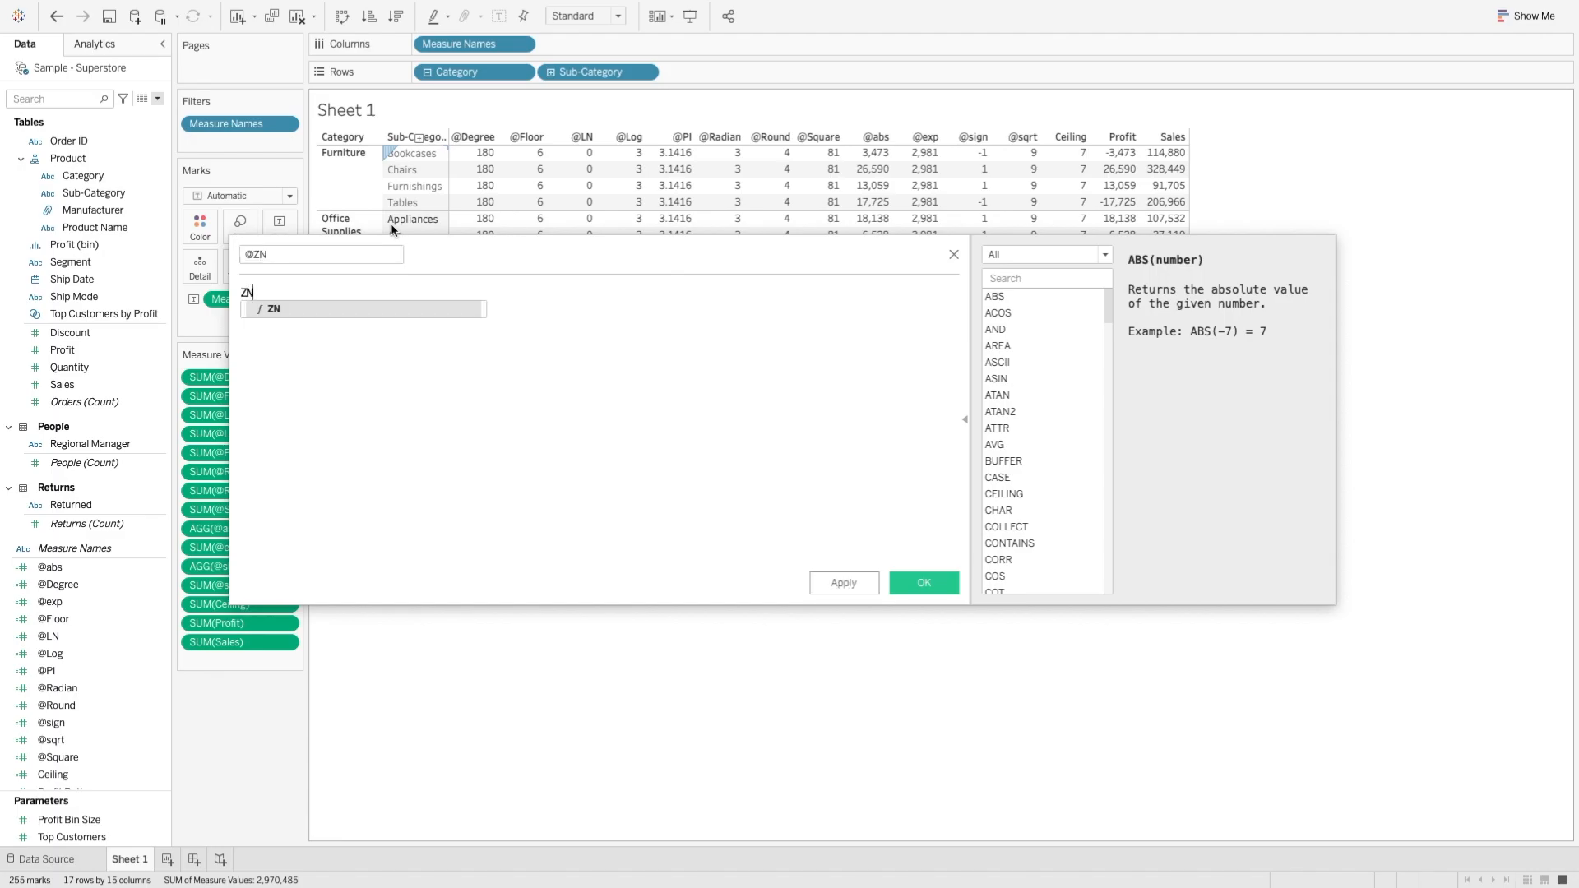
key("Return")
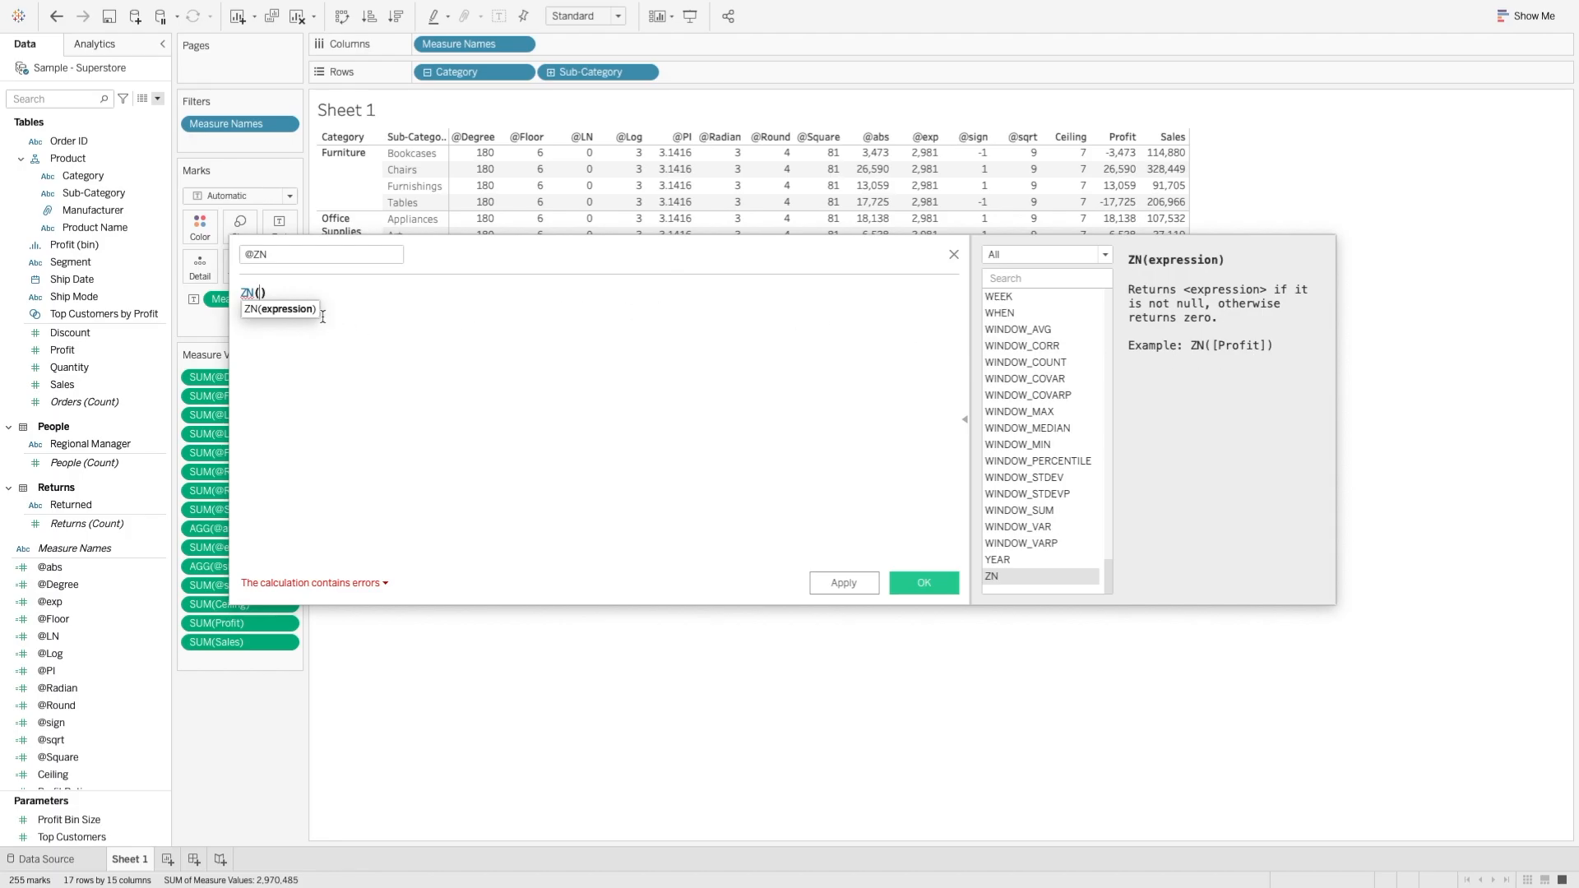
type("sum")
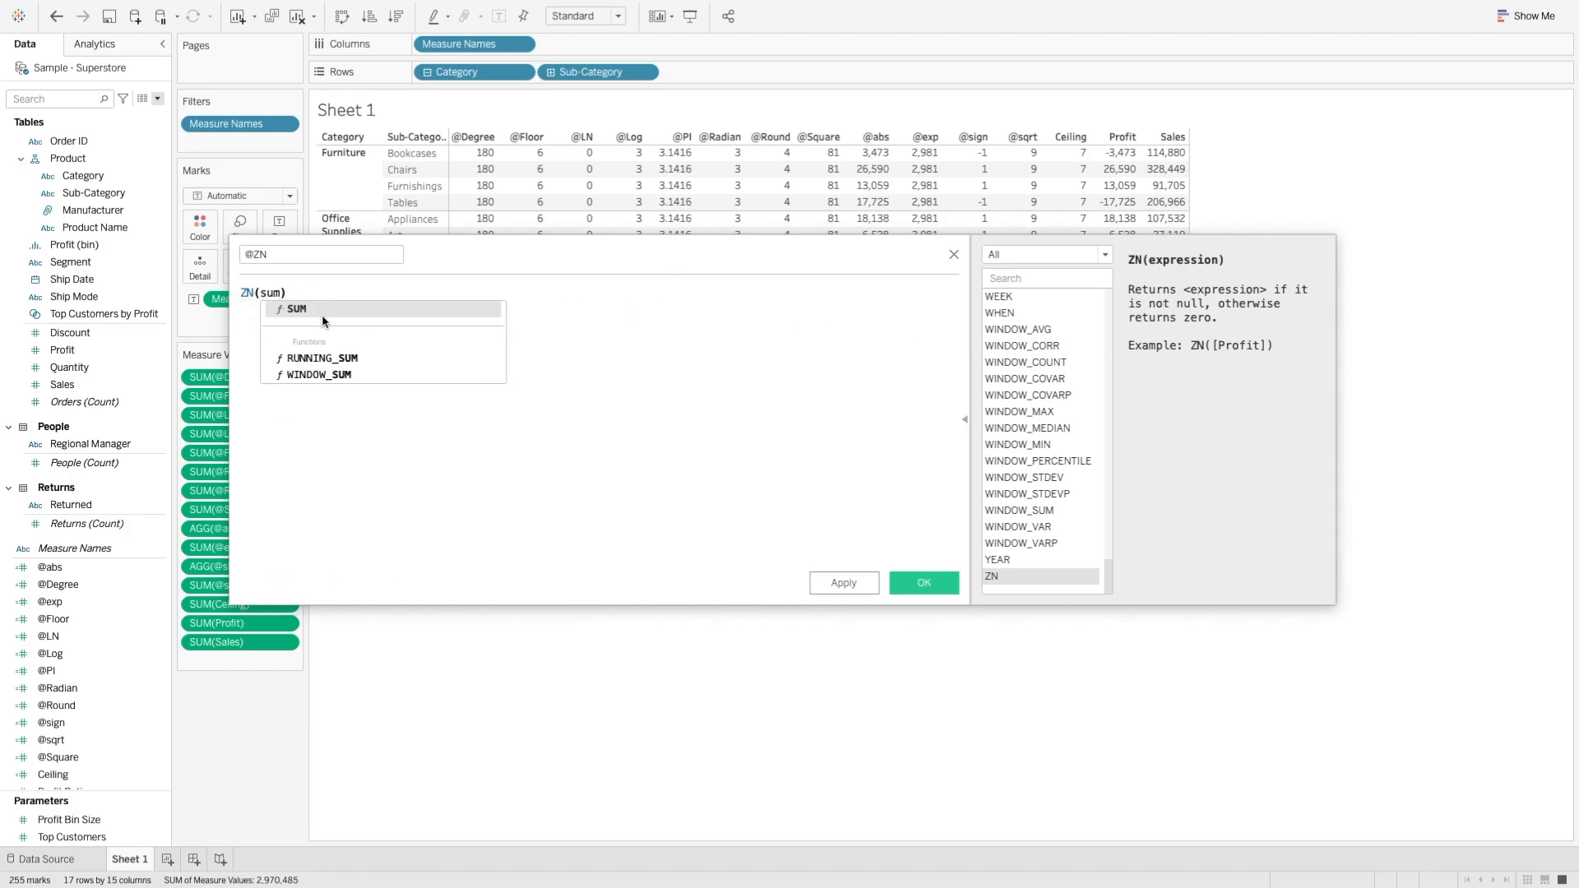
type("(Sales")
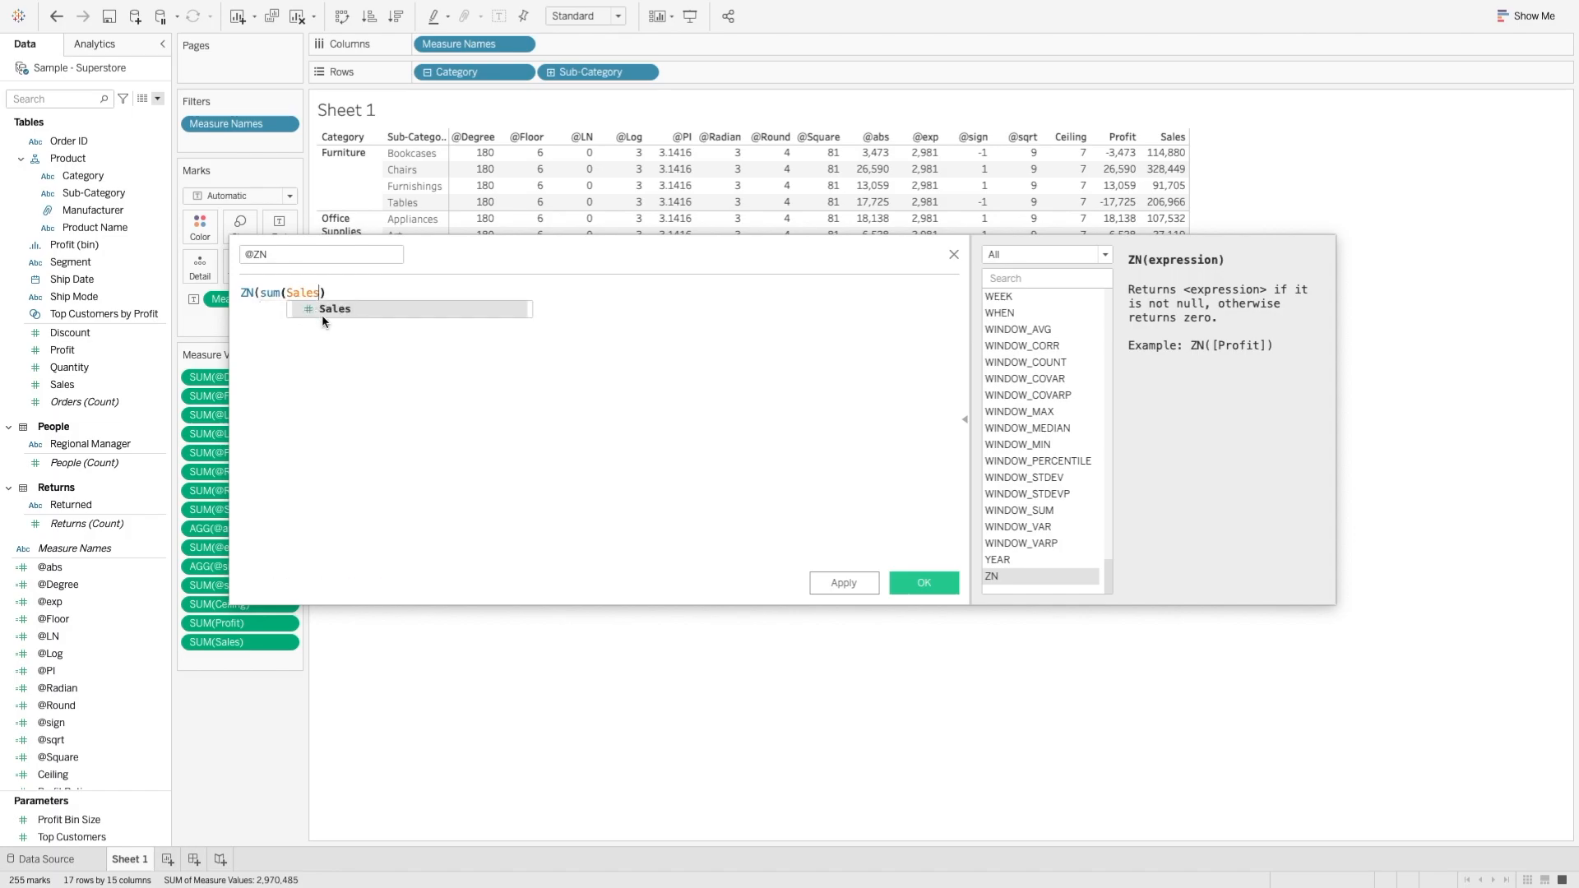
type(")")
key("Return")
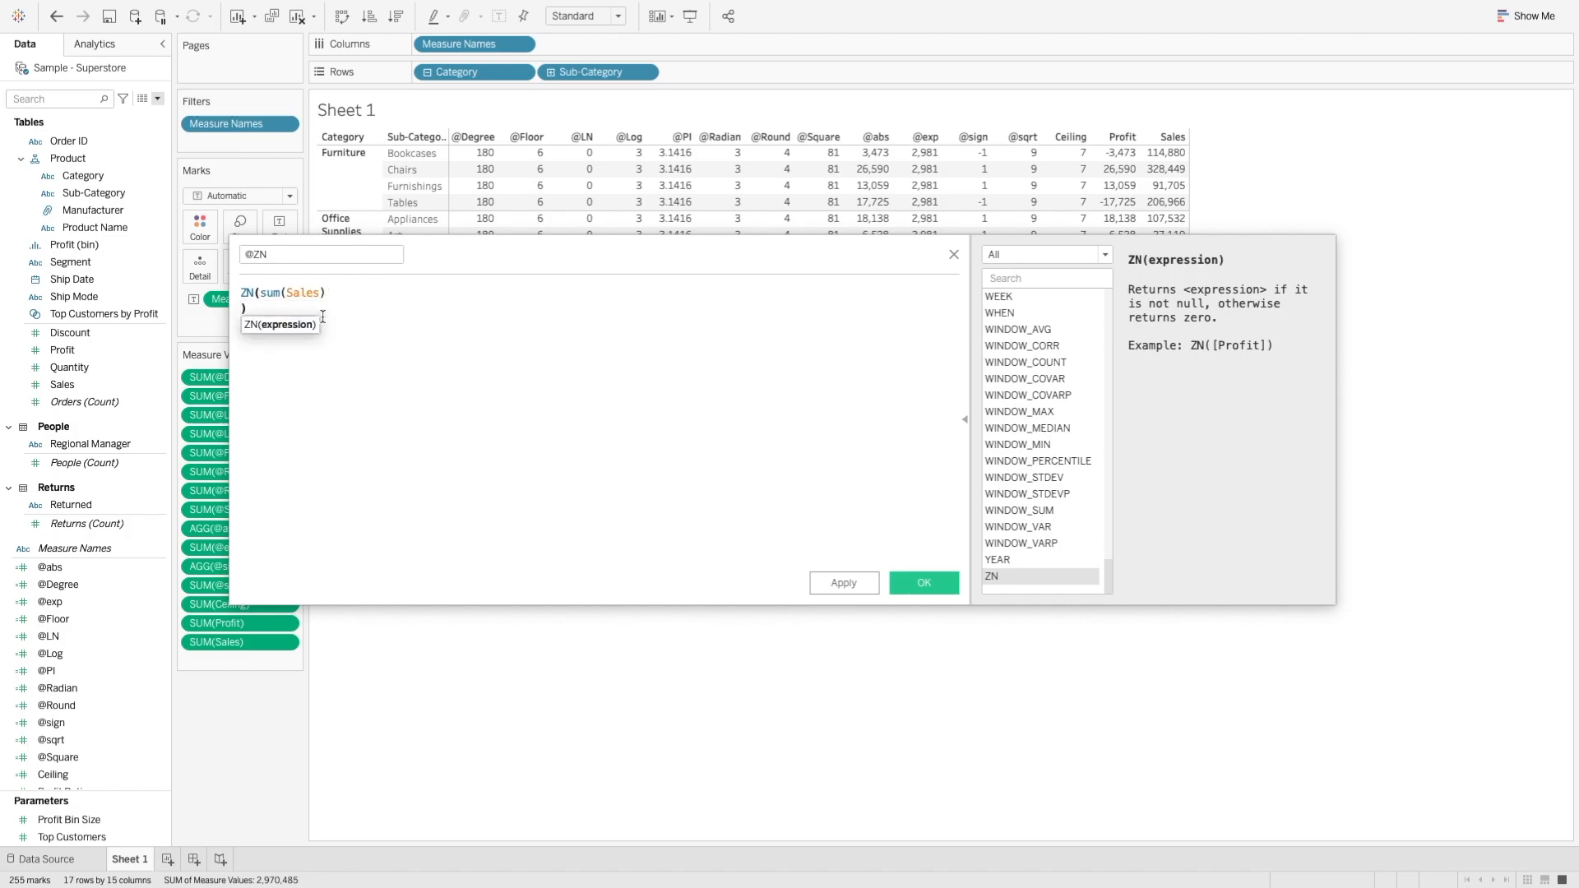
key("BackSpace")
left_click(941, 586)
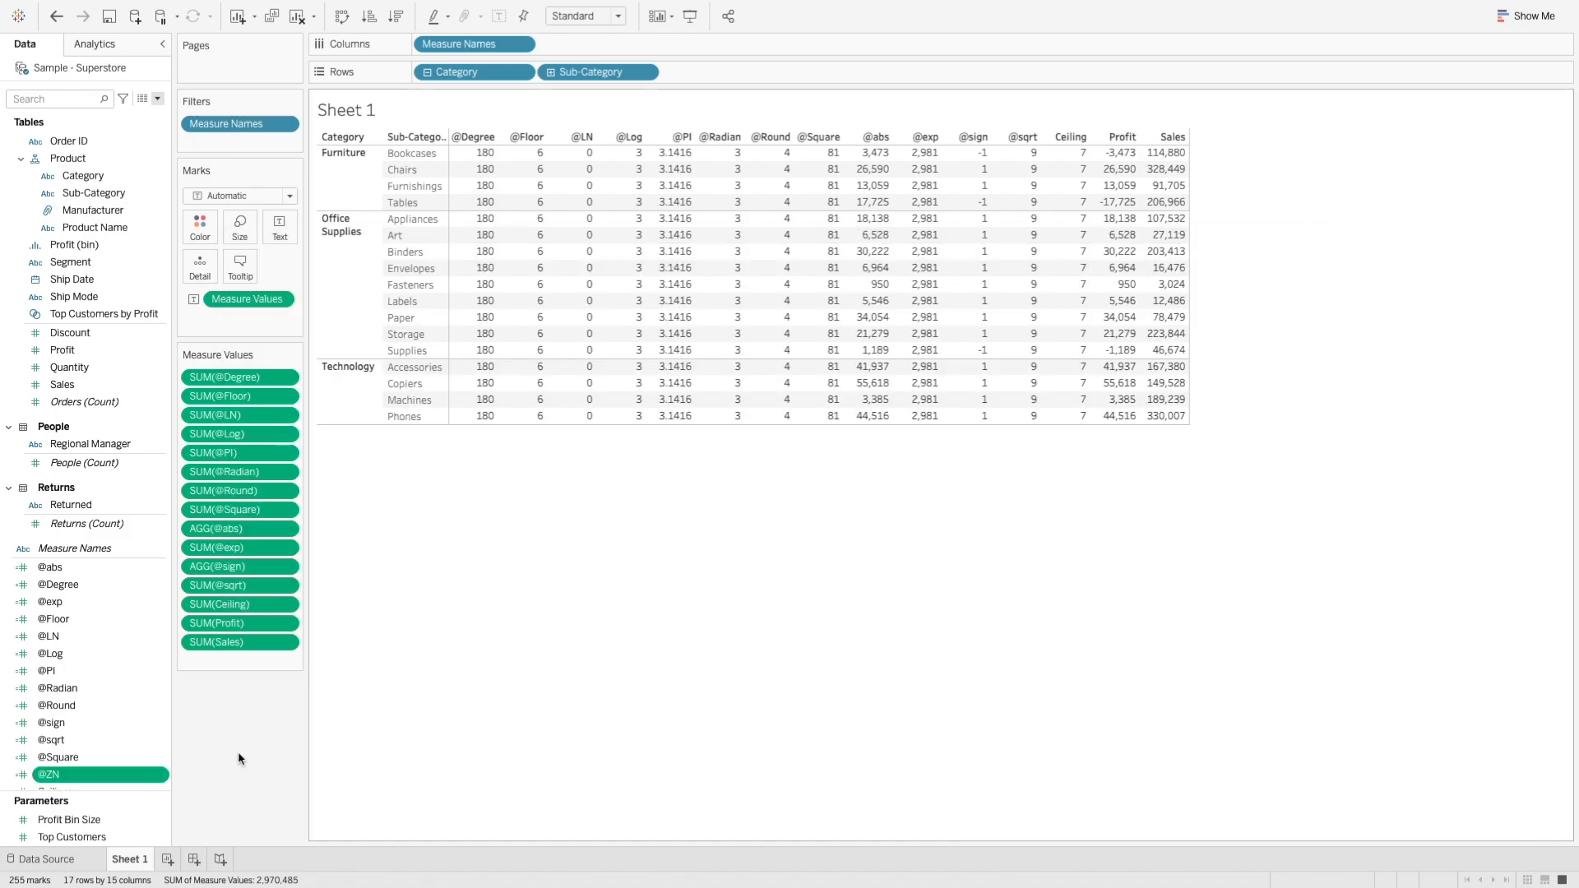
double_click(105, 782)
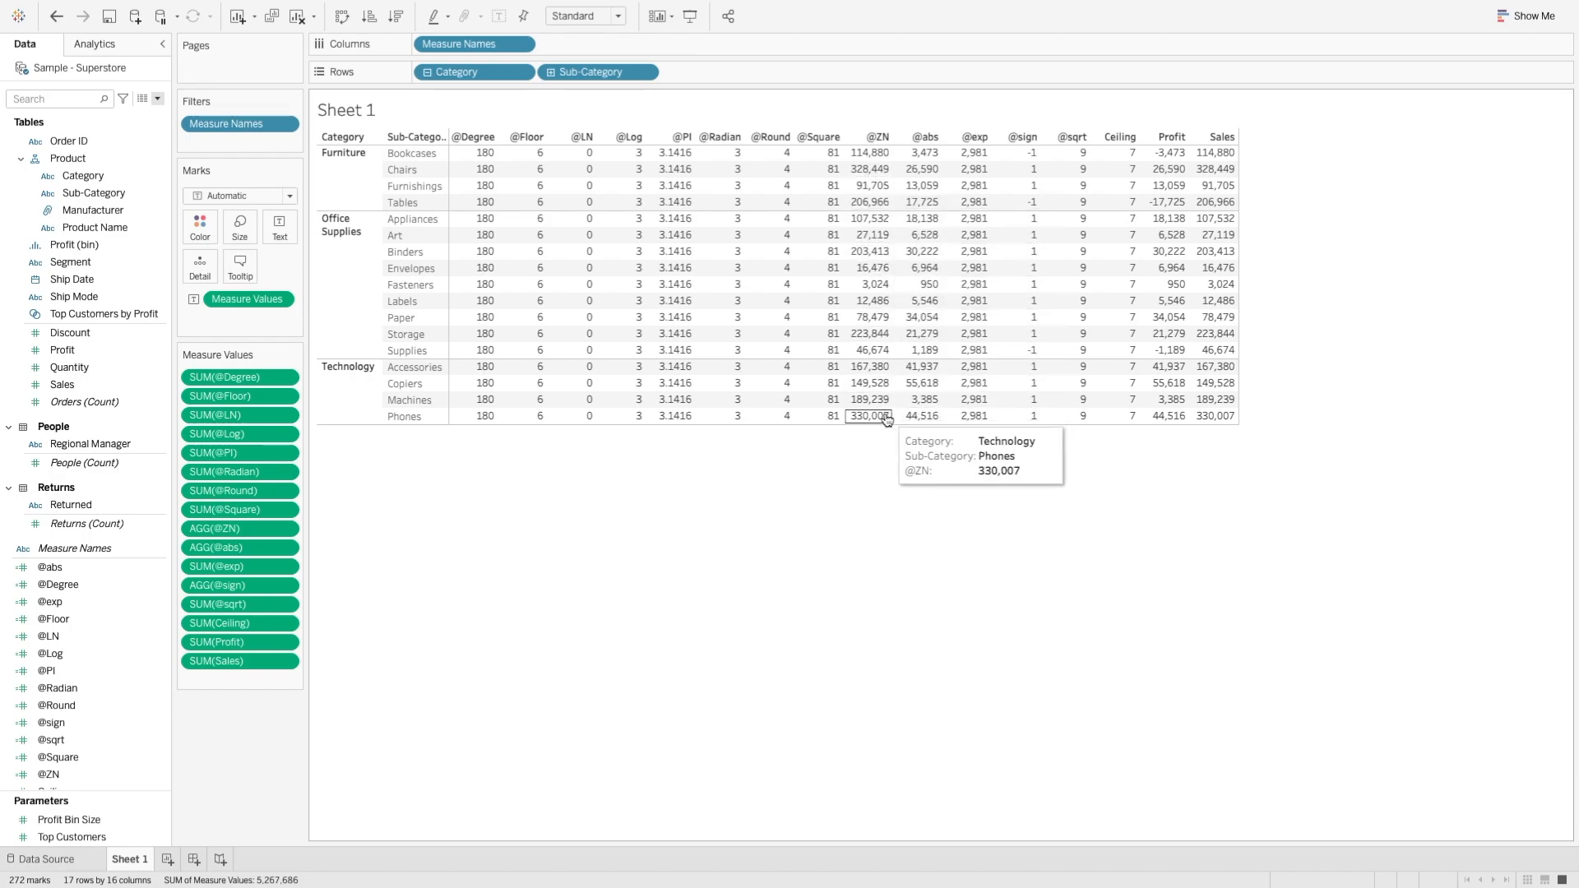
left_click_drag(386, 48, 549, 78)
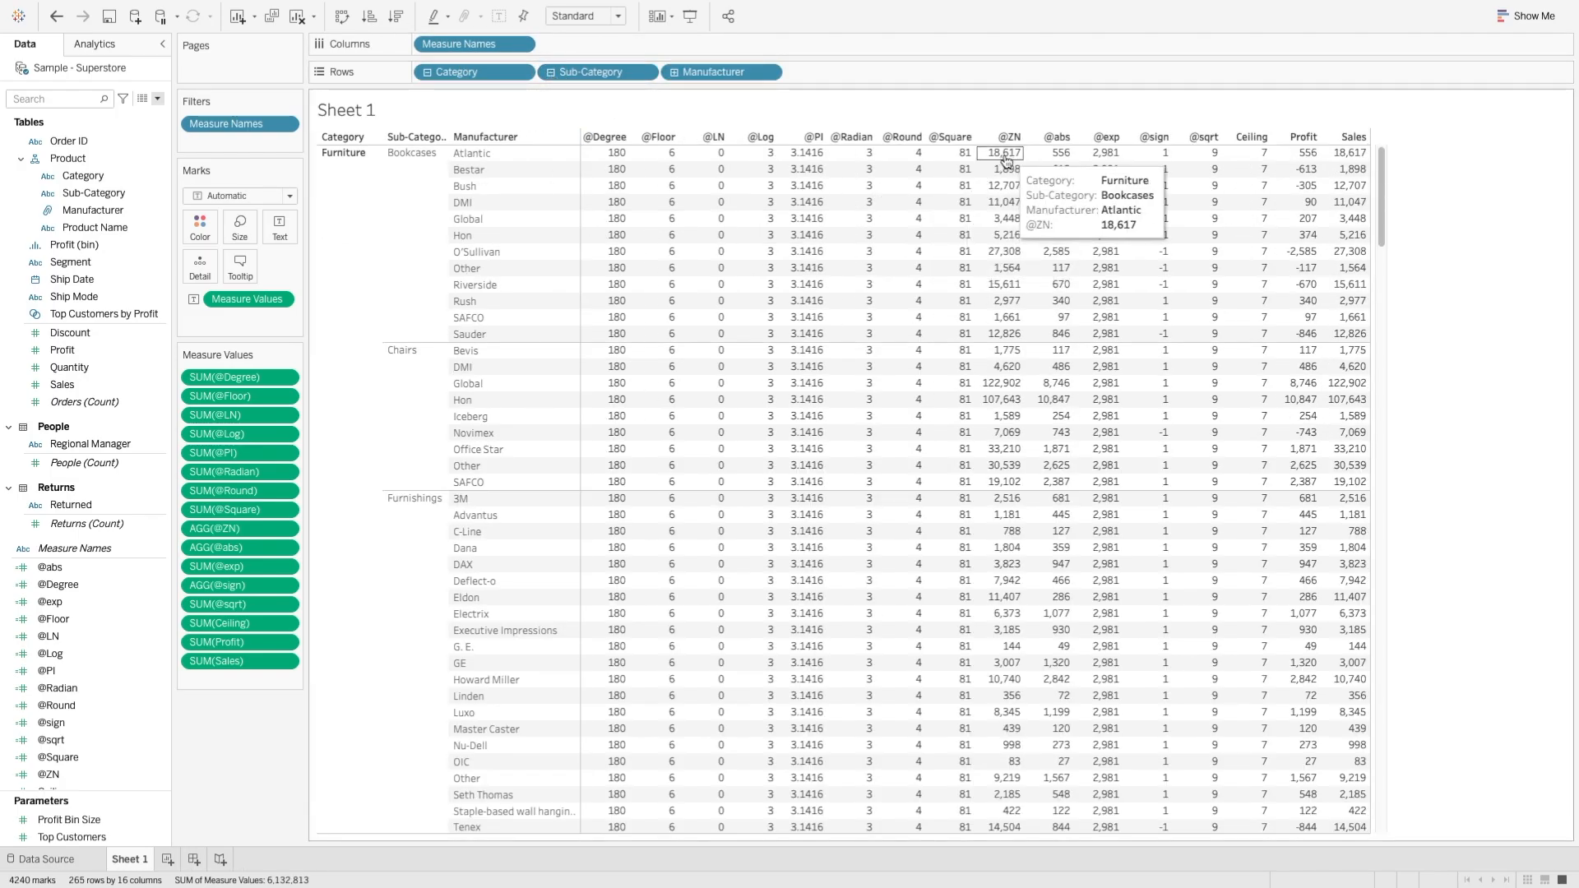
scroll(1000, 271, "down", 1)
scroll(1000, 271, "down", 6)
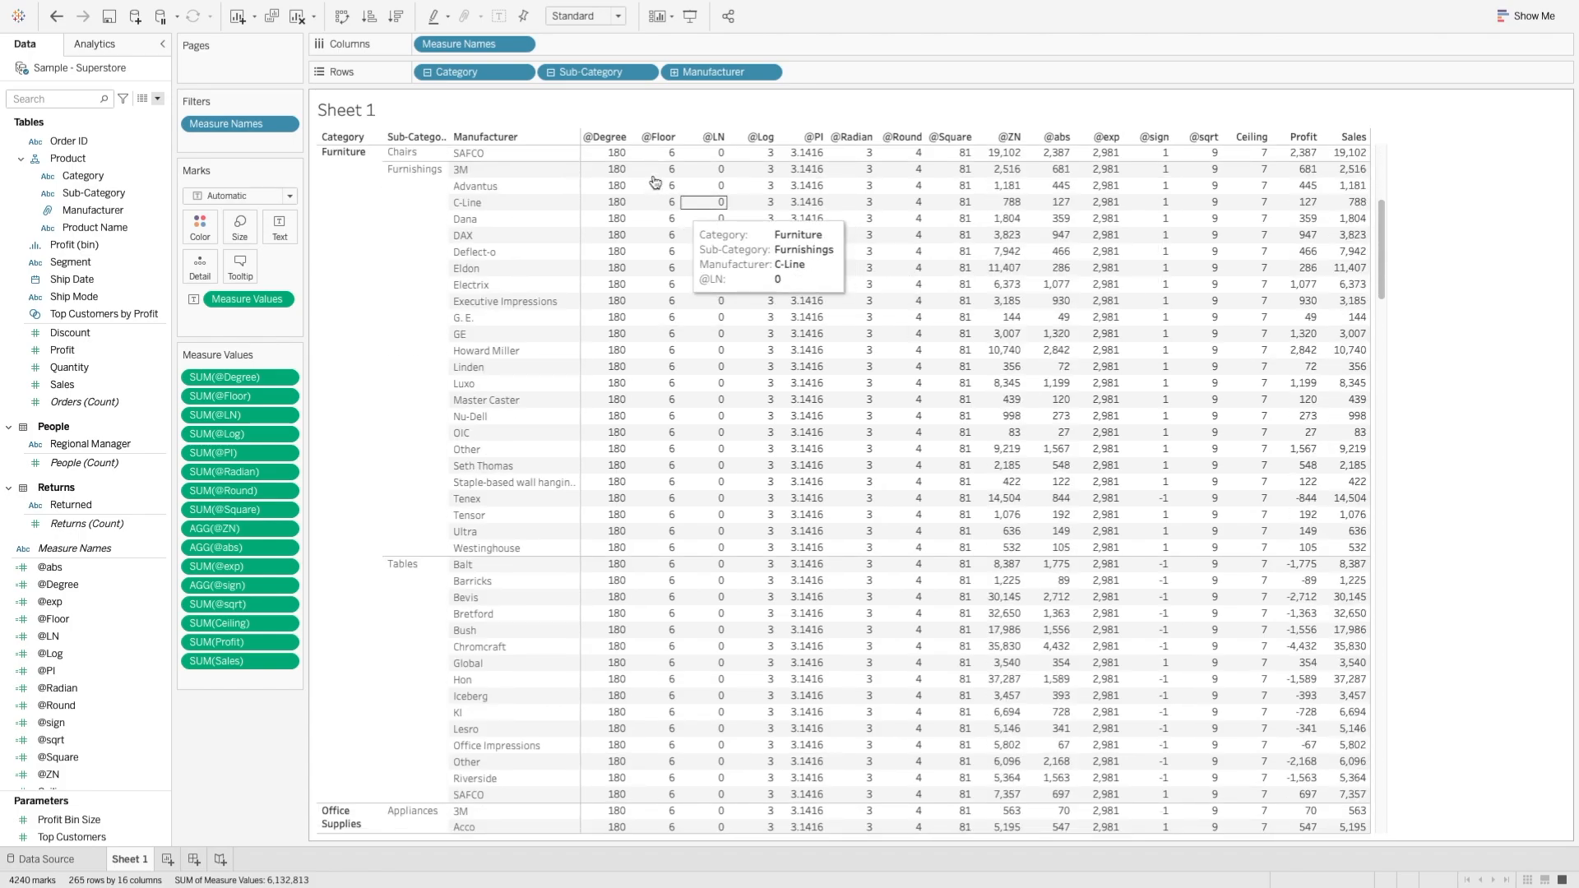
left_click(673, 72)
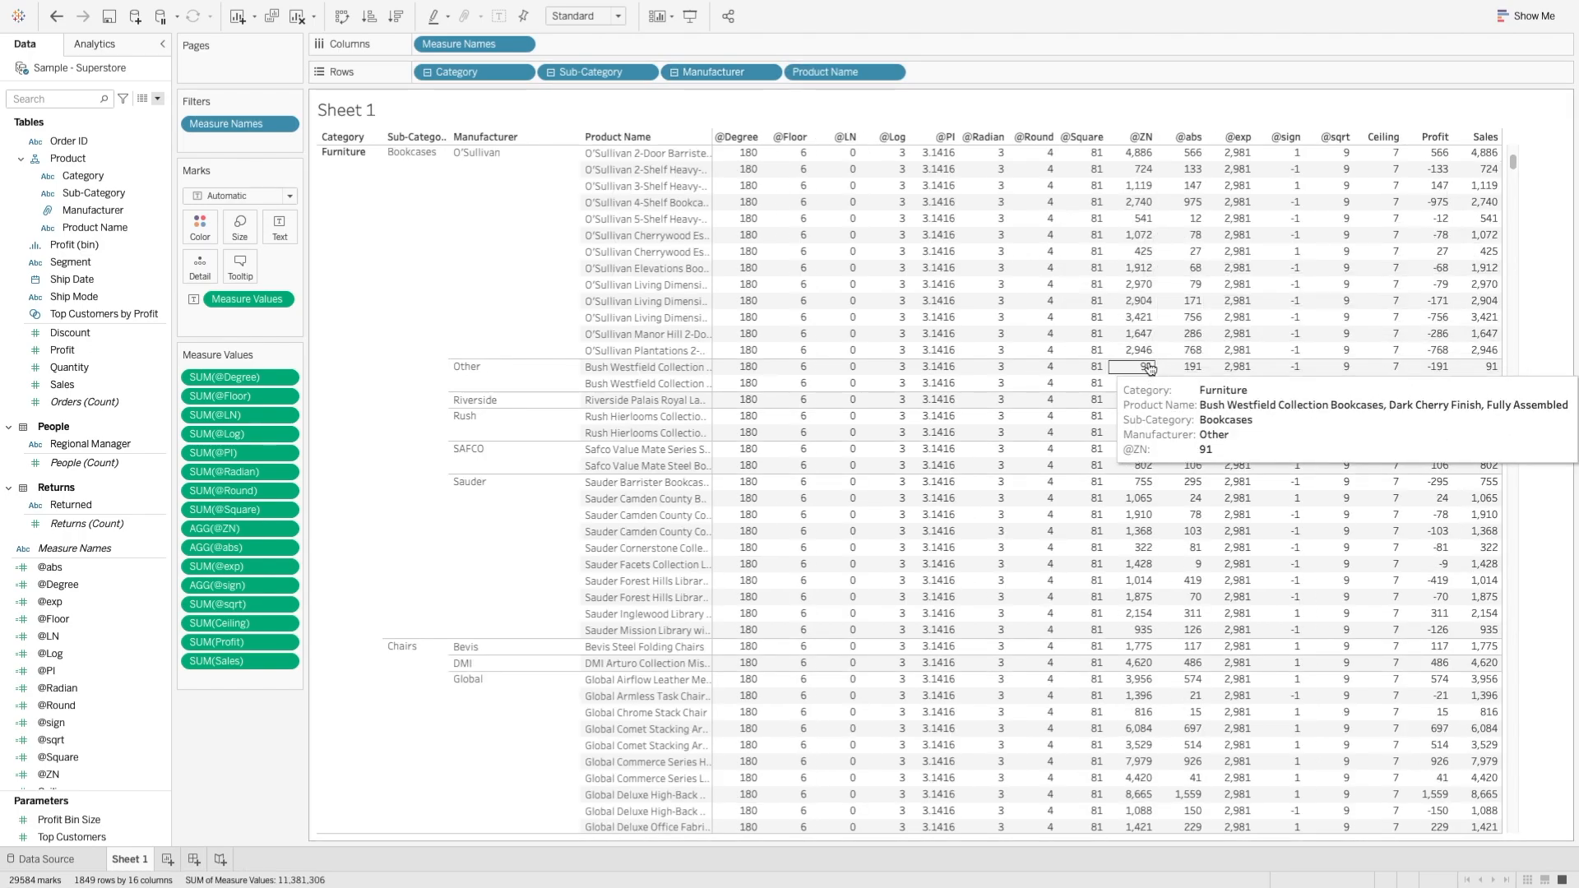
scroll(1149, 426, "down", 4)
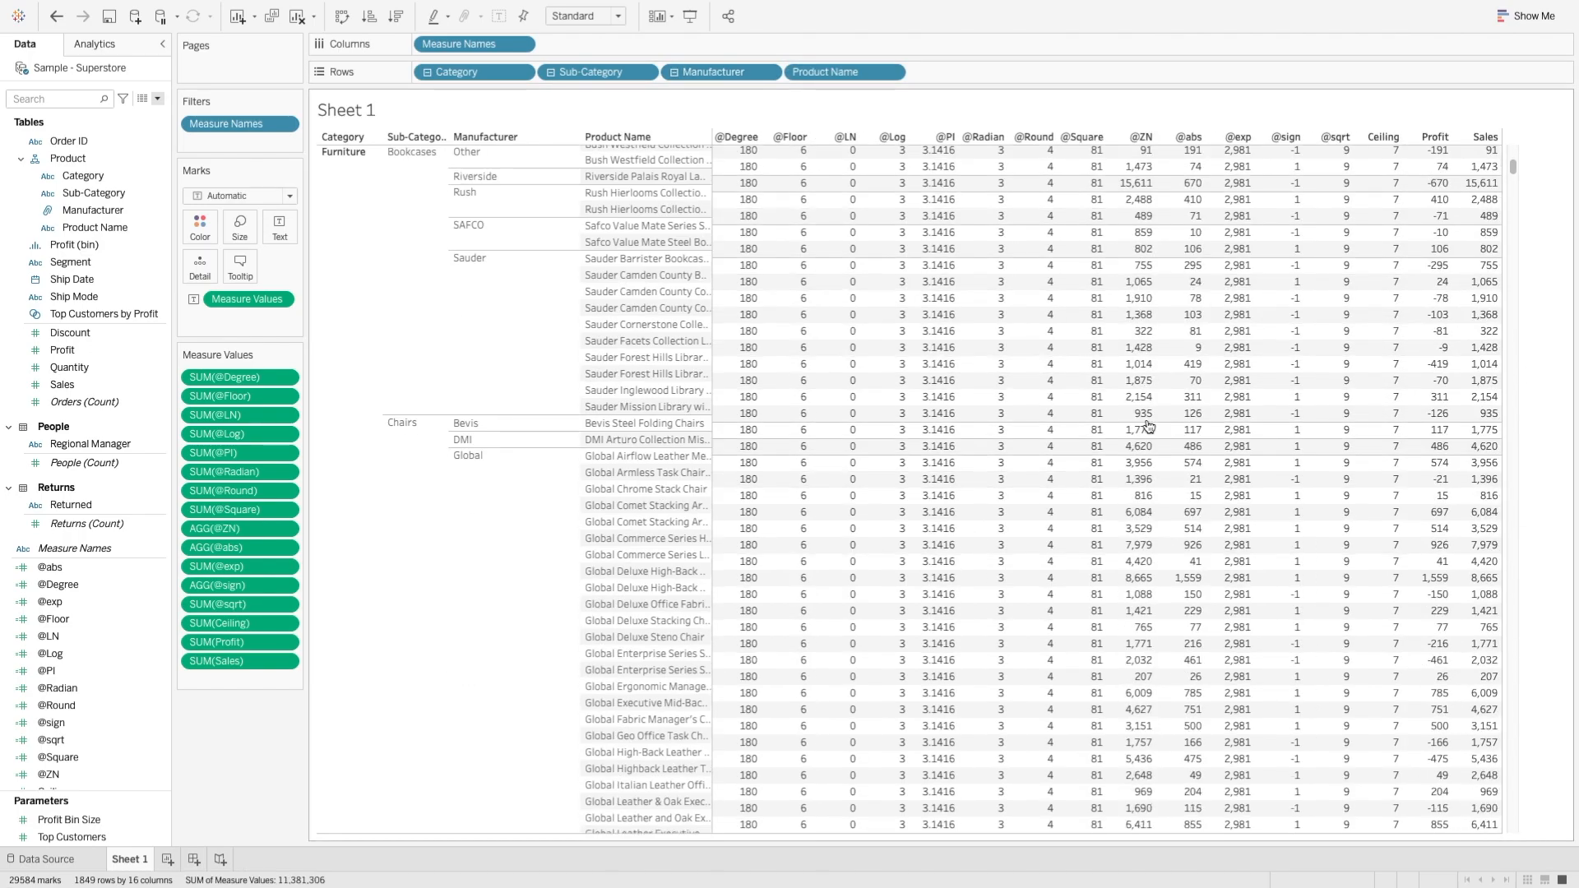
scroll(1149, 426, "down", 5)
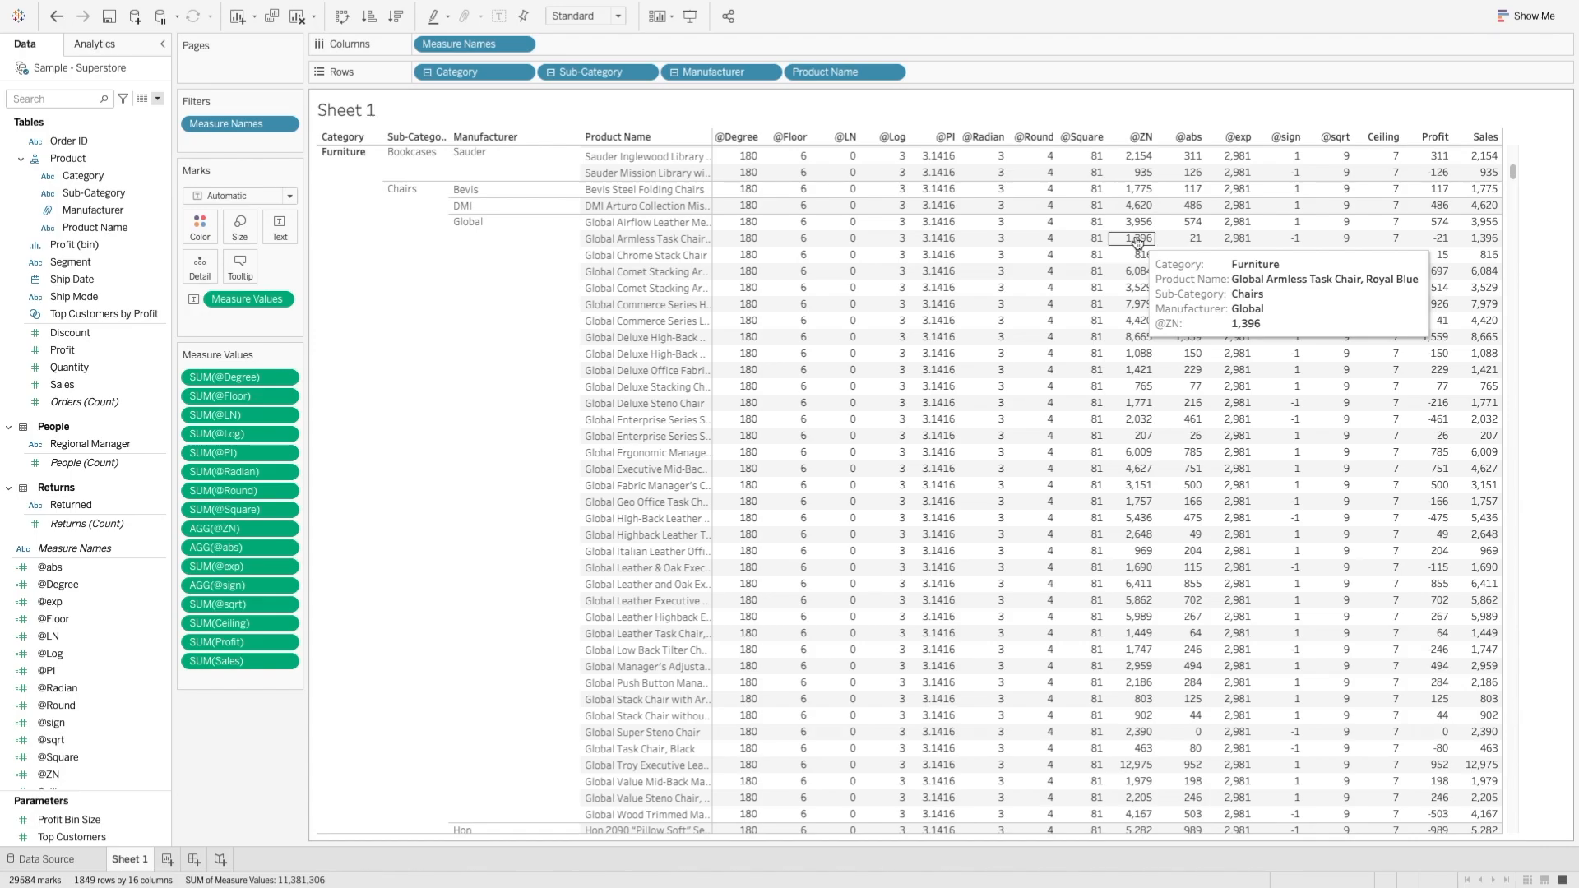
scroll(1135, 353, "down", 10)
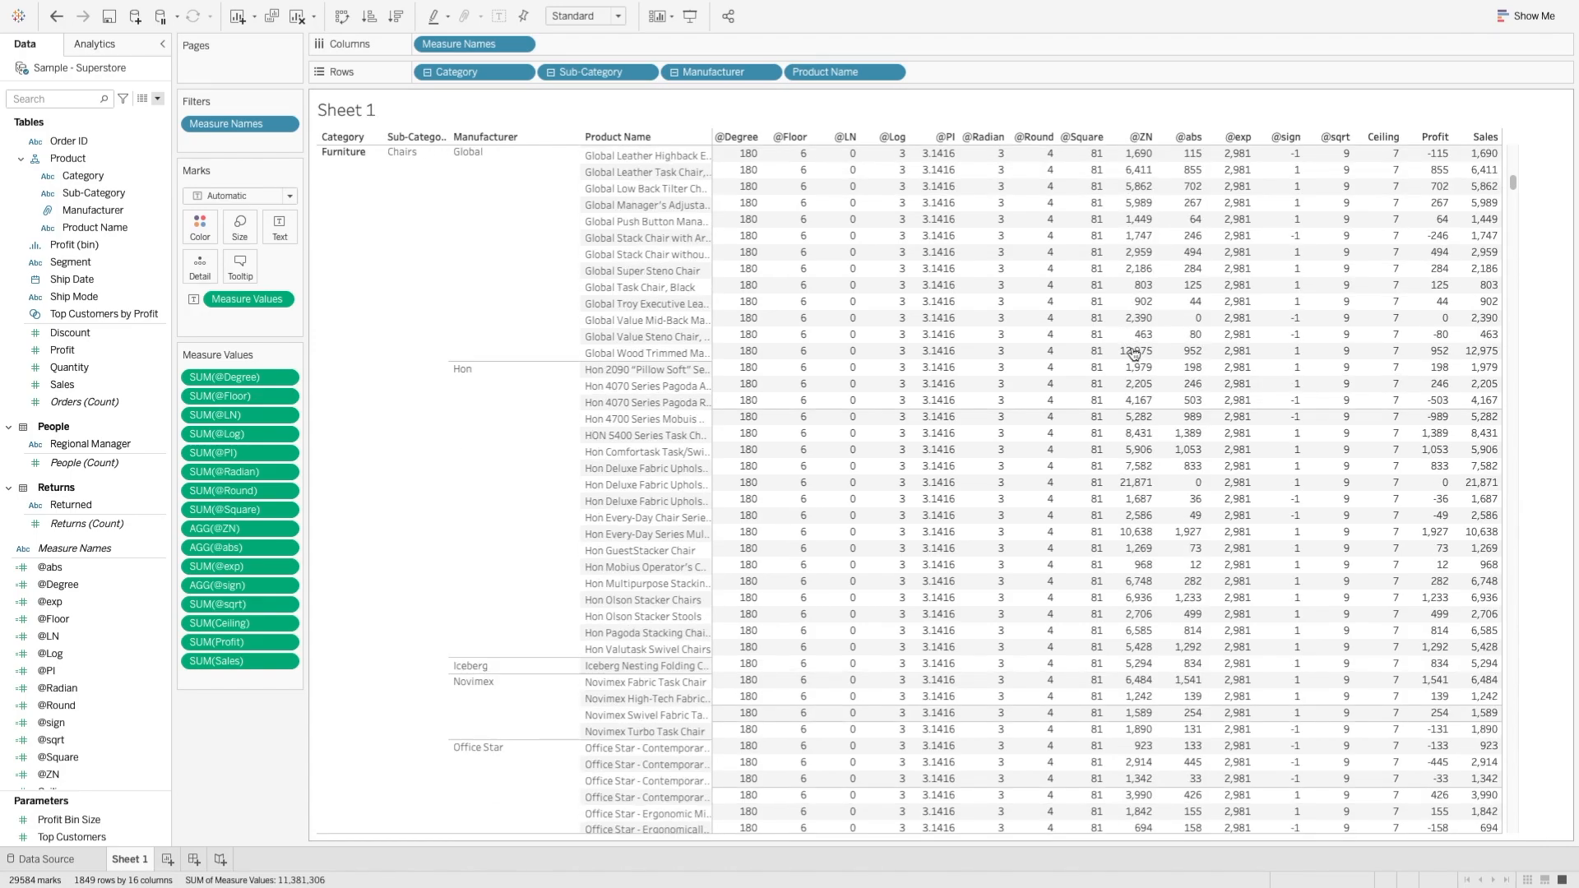
scroll(1134, 353, "down", 1)
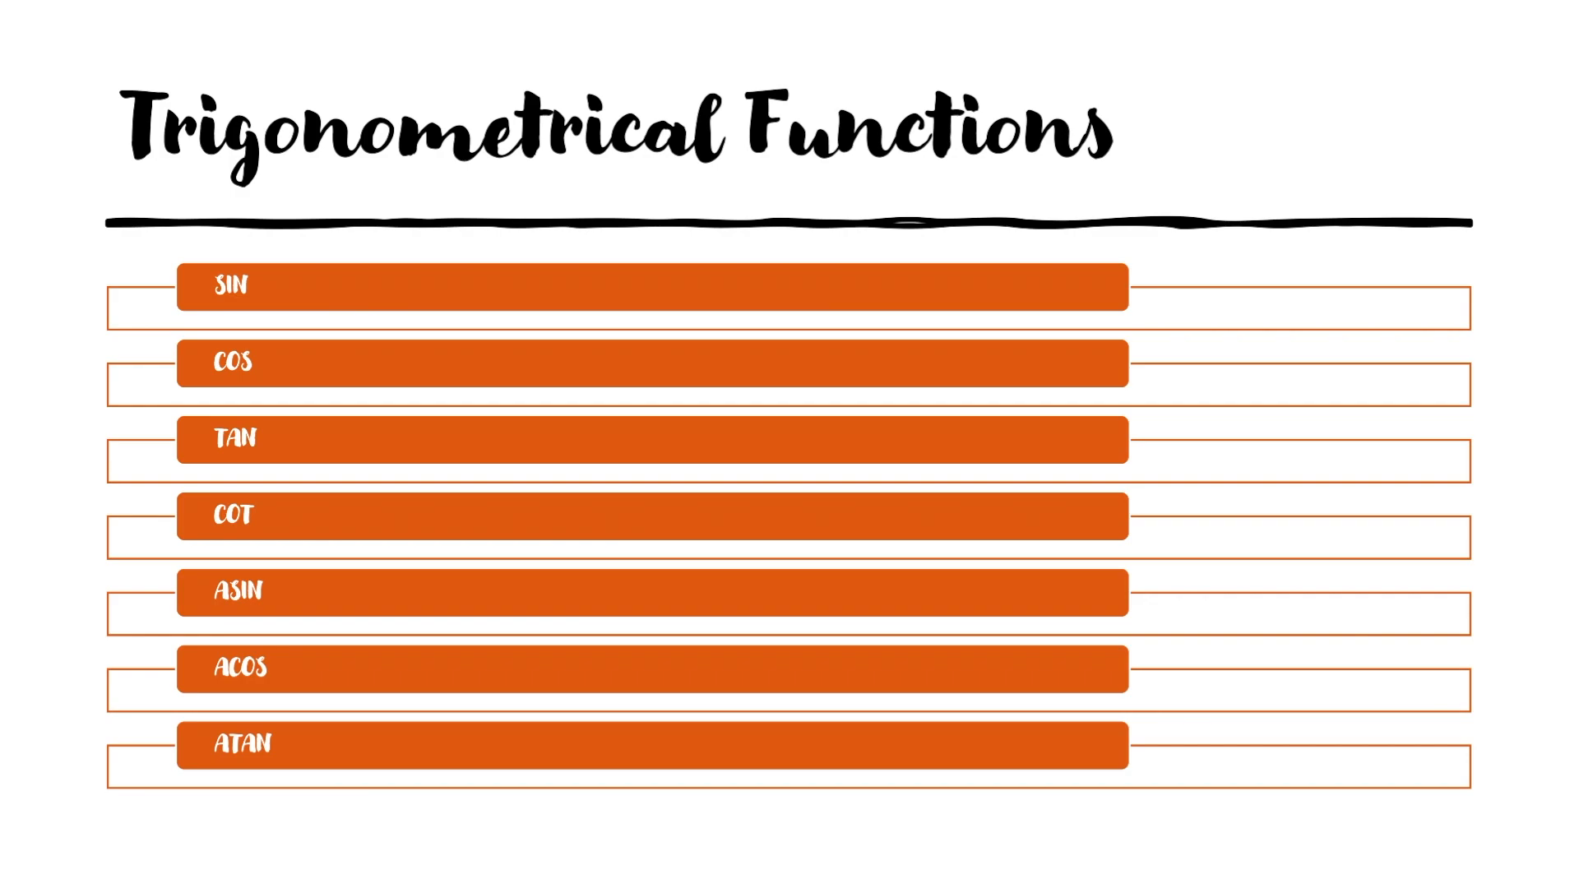
Back in Tableau, duplicate Sheet 1 and name the copy "Trignometrical functions"
mouse_move(1457, 878)
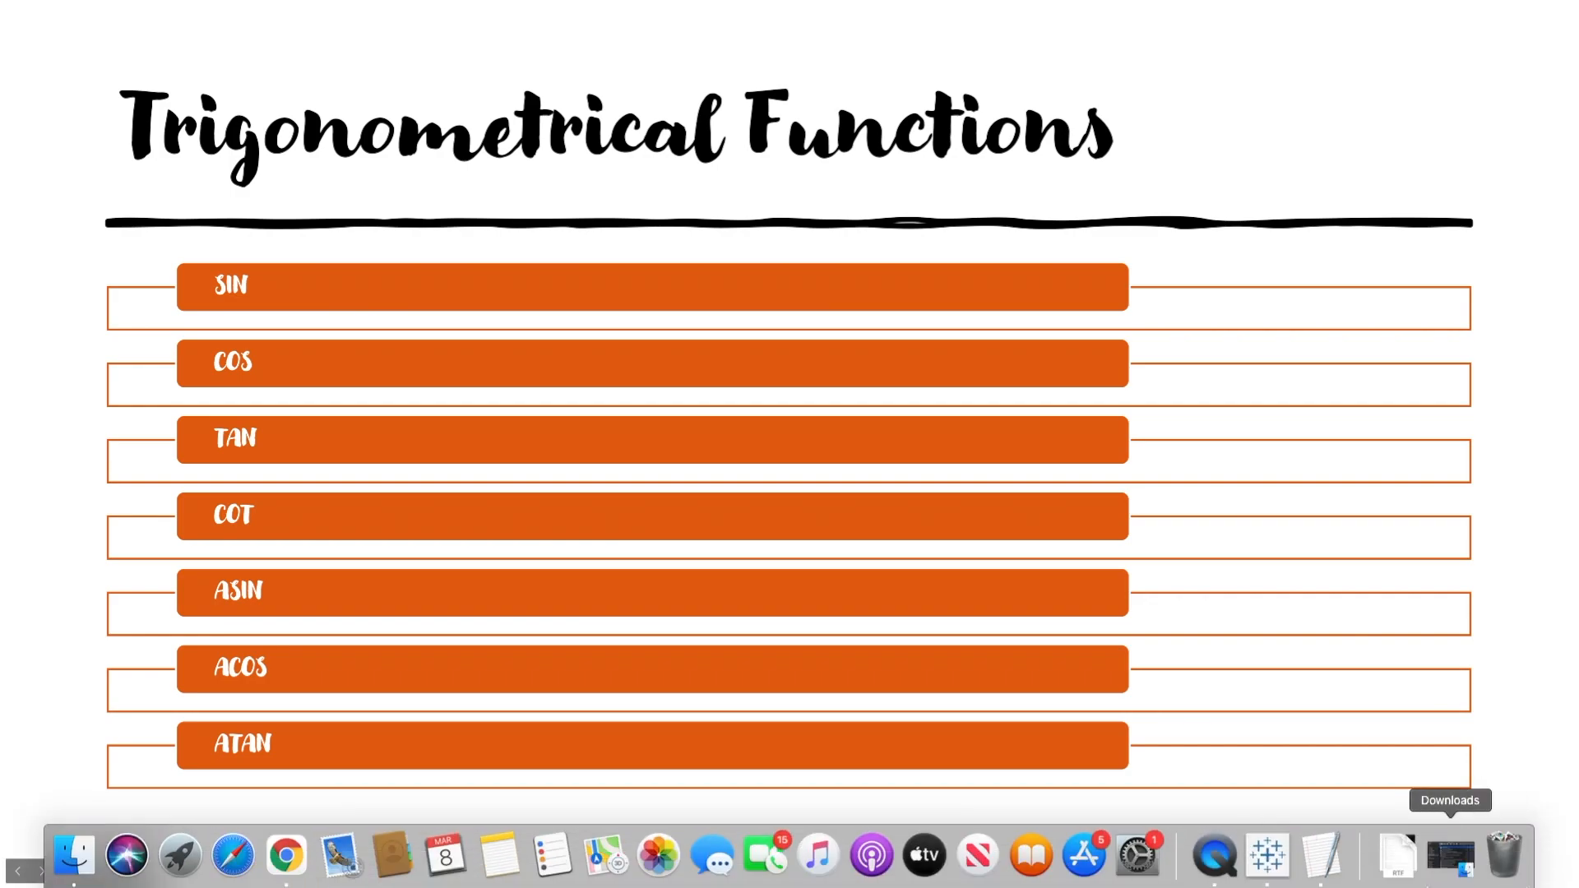
left_click(1279, 857)
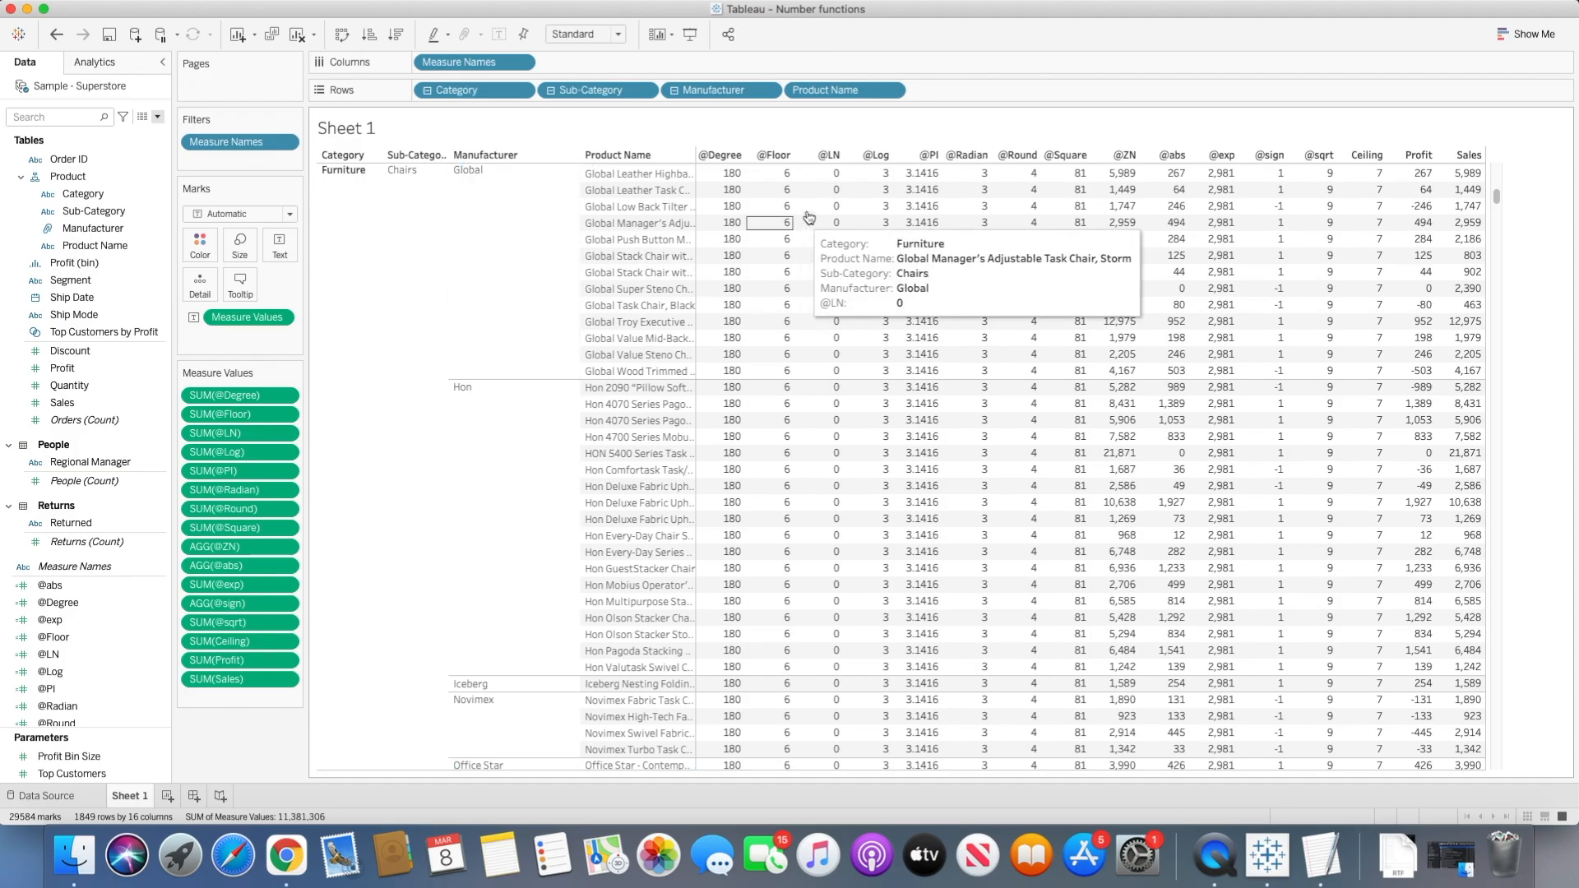
mouse_move(852, 230)
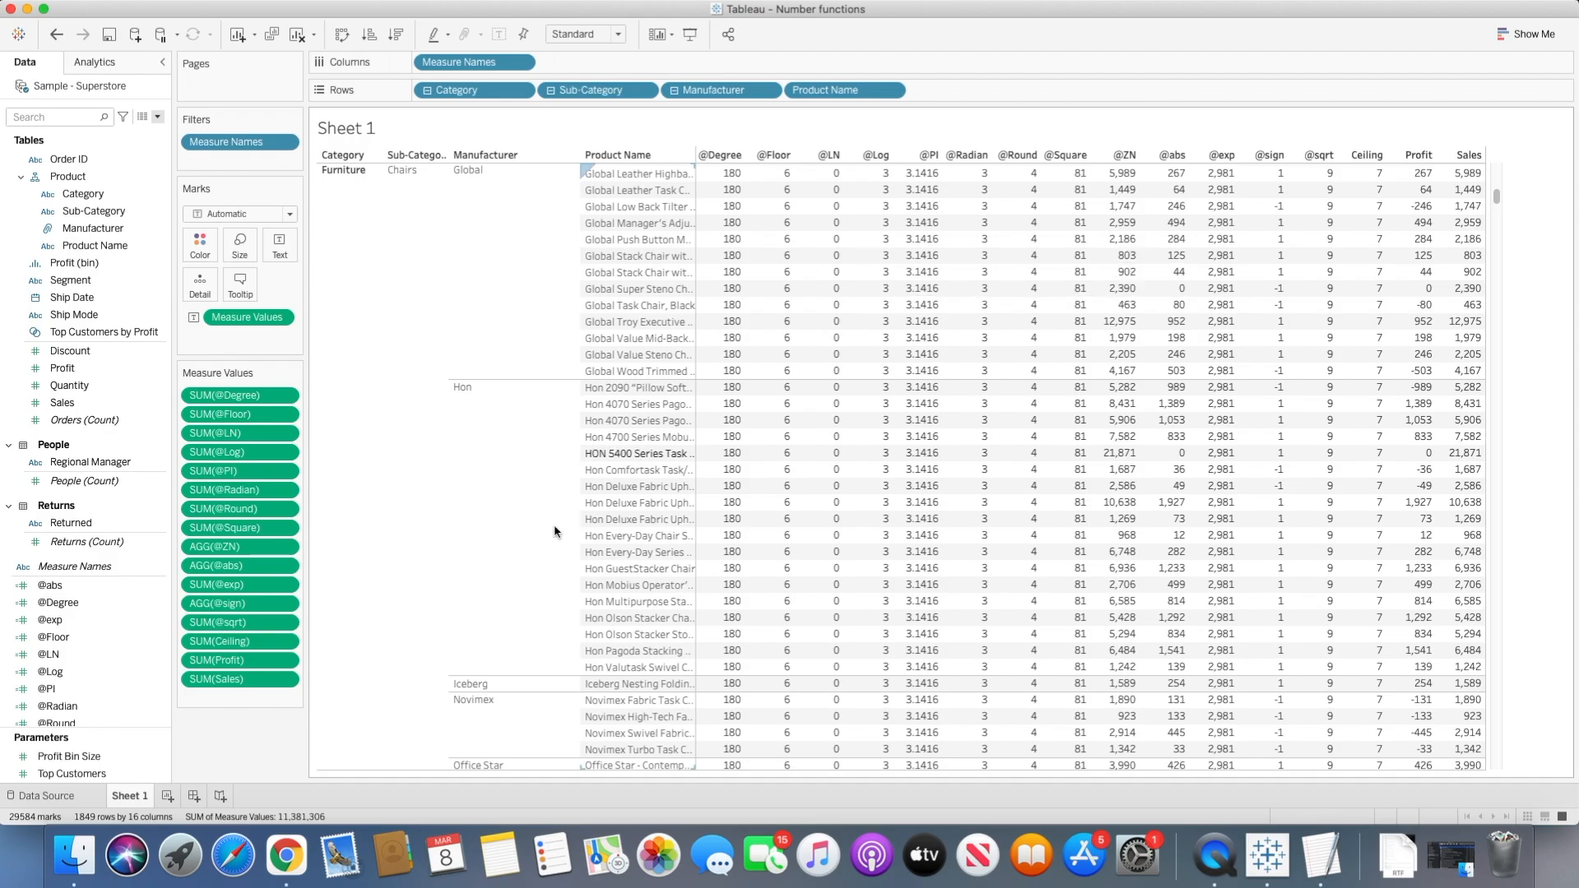
right_click(134, 800)
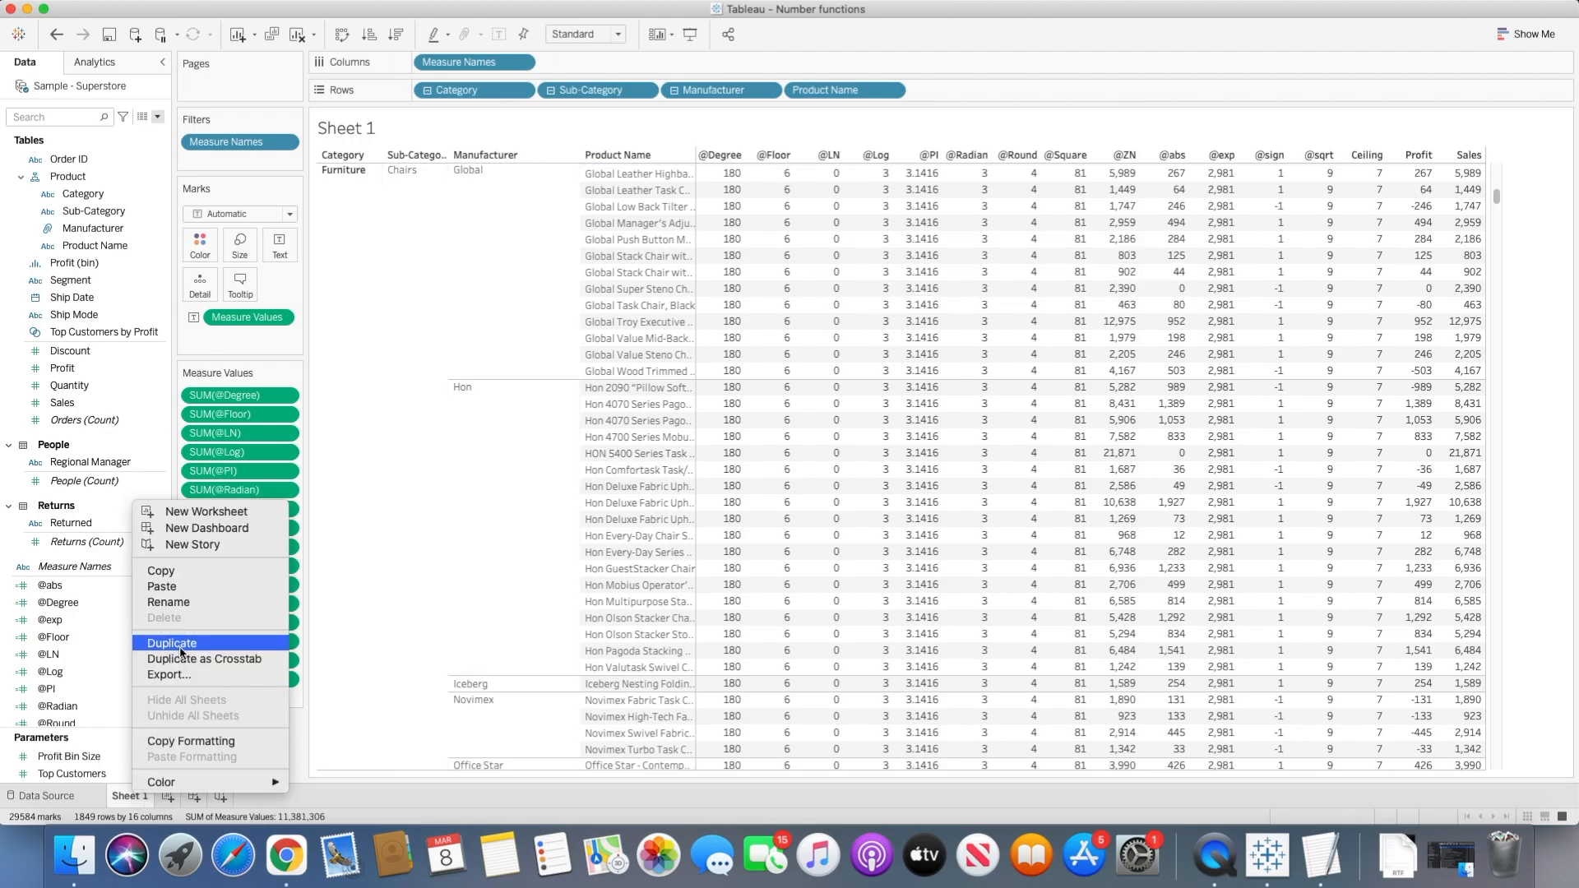
key("Escape")
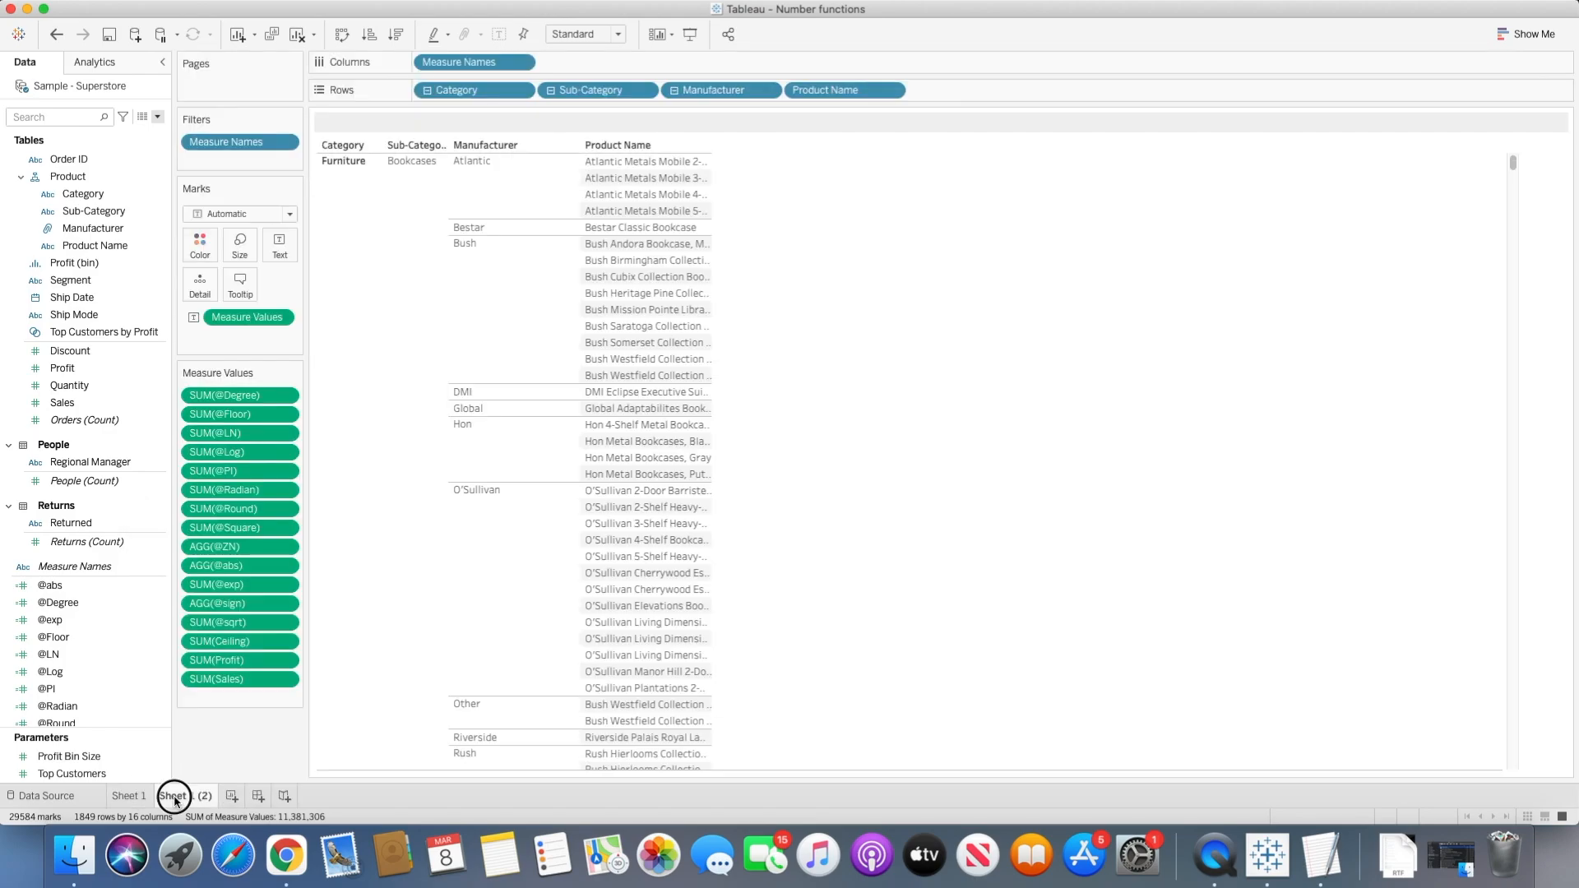
double_click(174, 796)
type("Trigonometri")
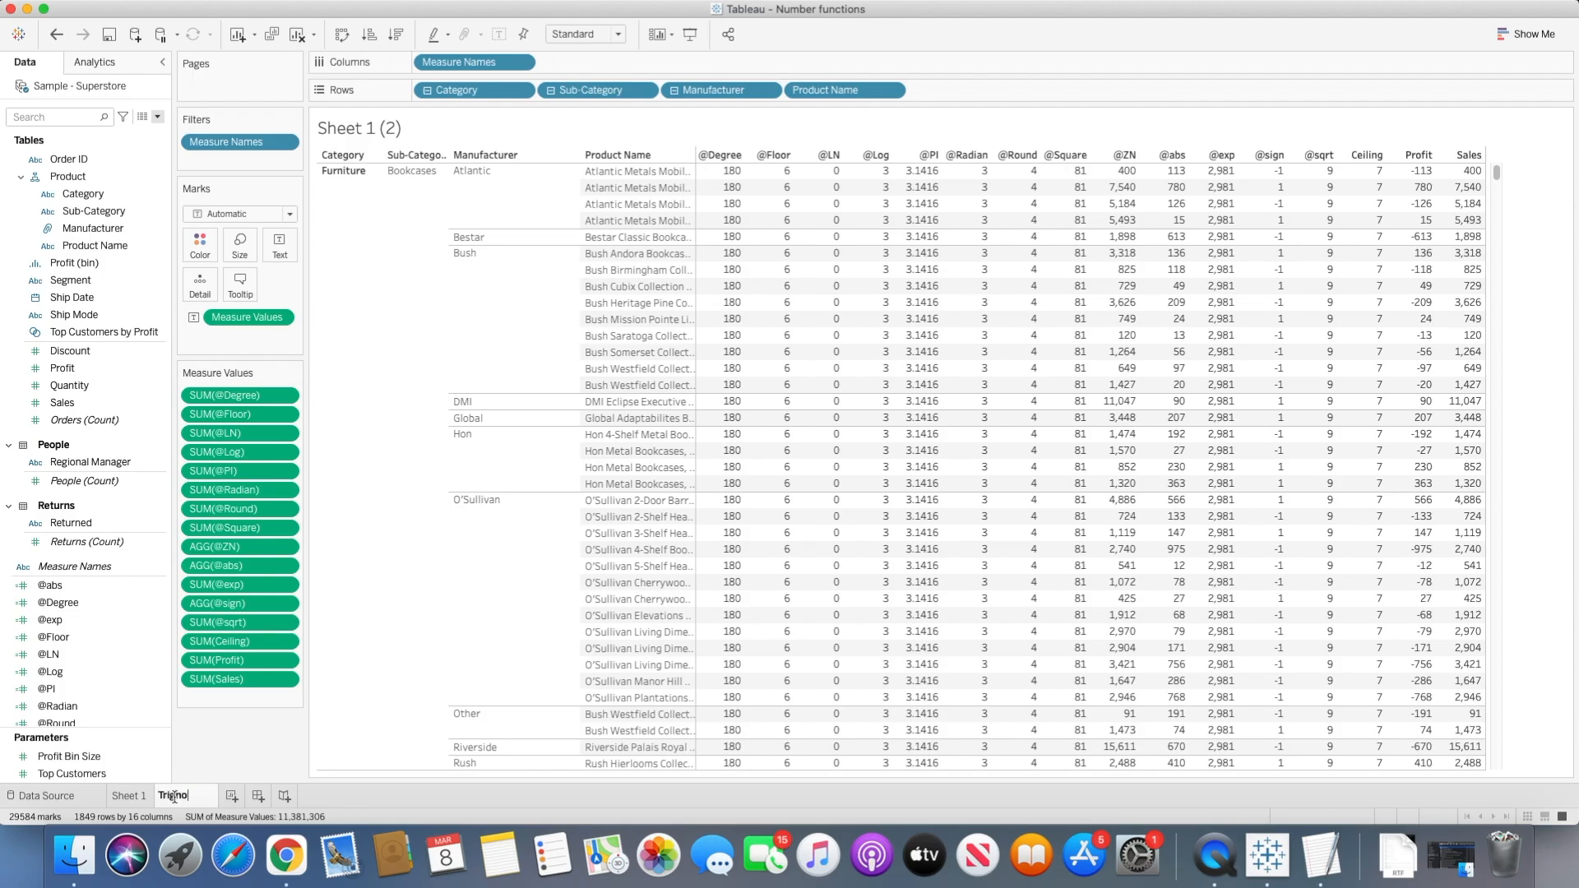
type("cal functions")
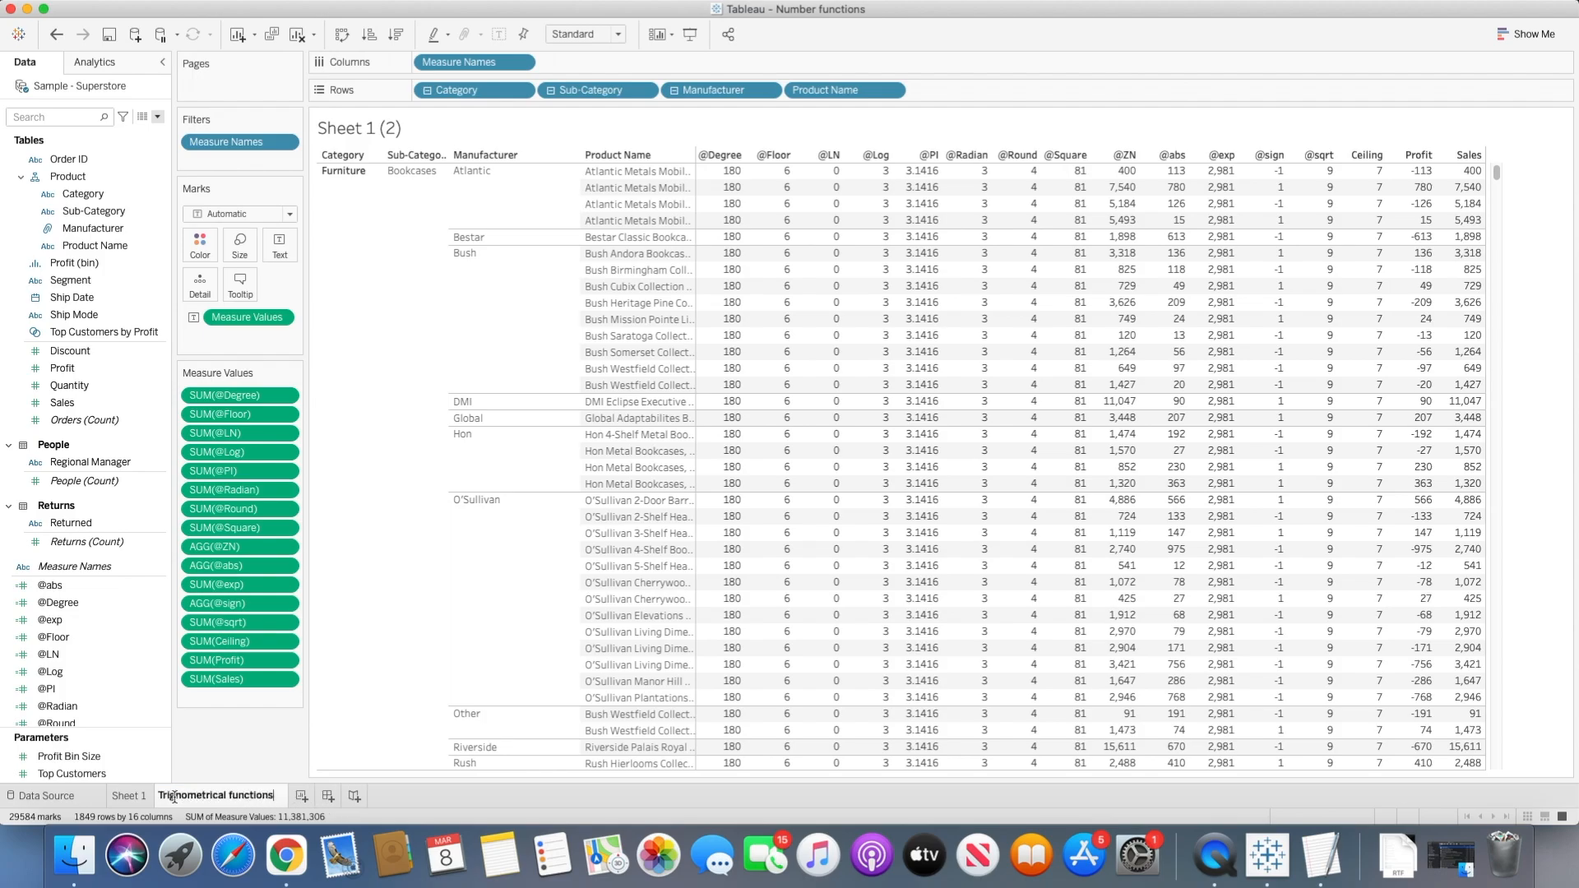
Rename the original Sheet 1 as "Mathematical functions"
double_click(130, 796)
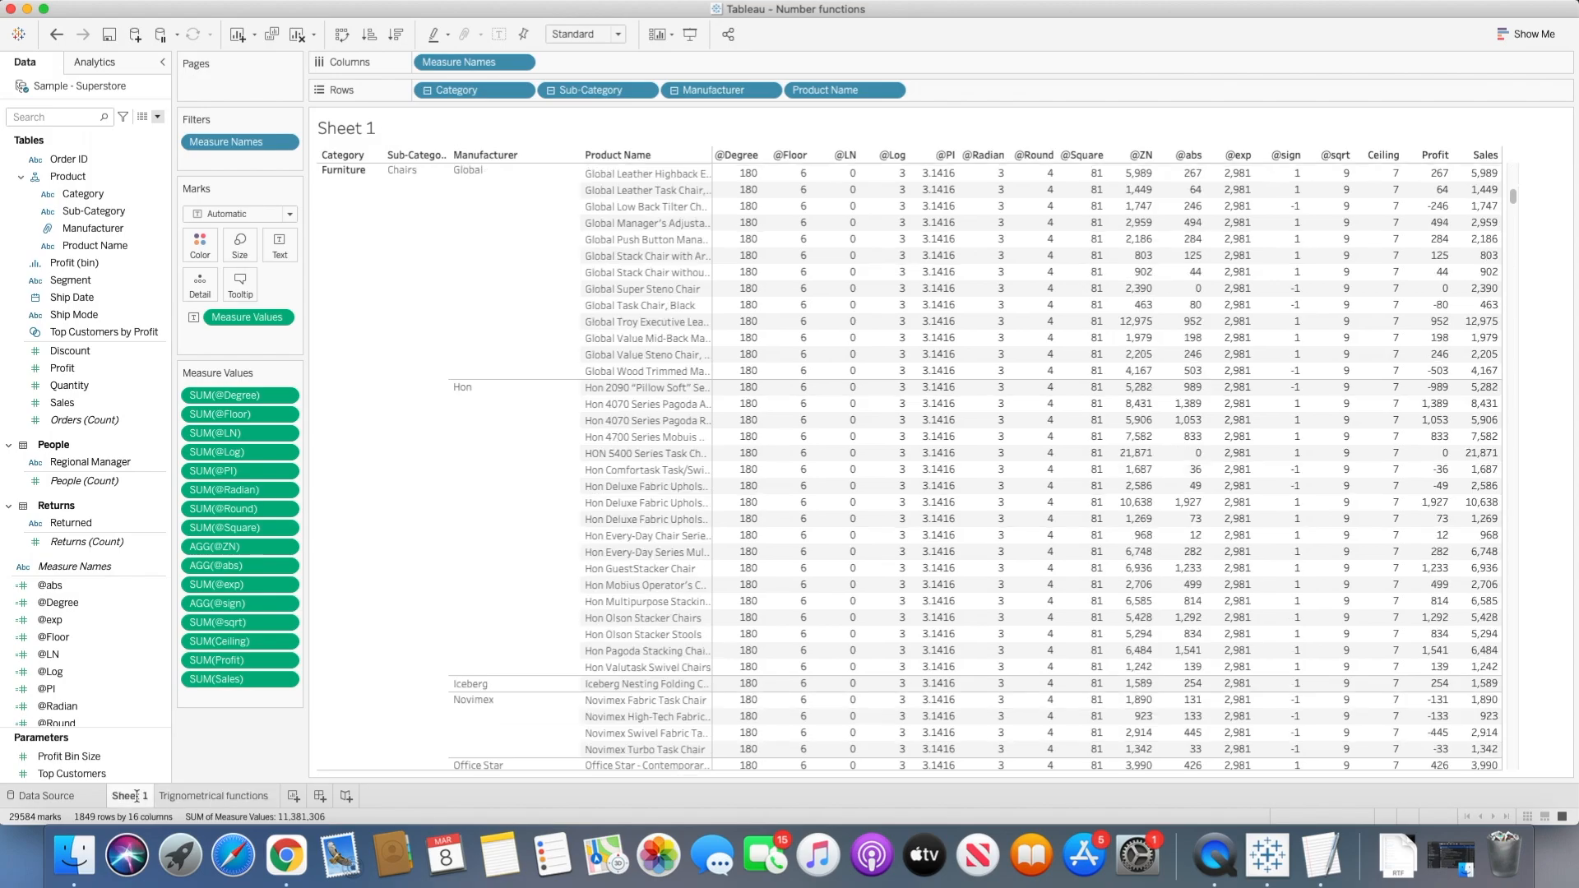
type("Mathematic")
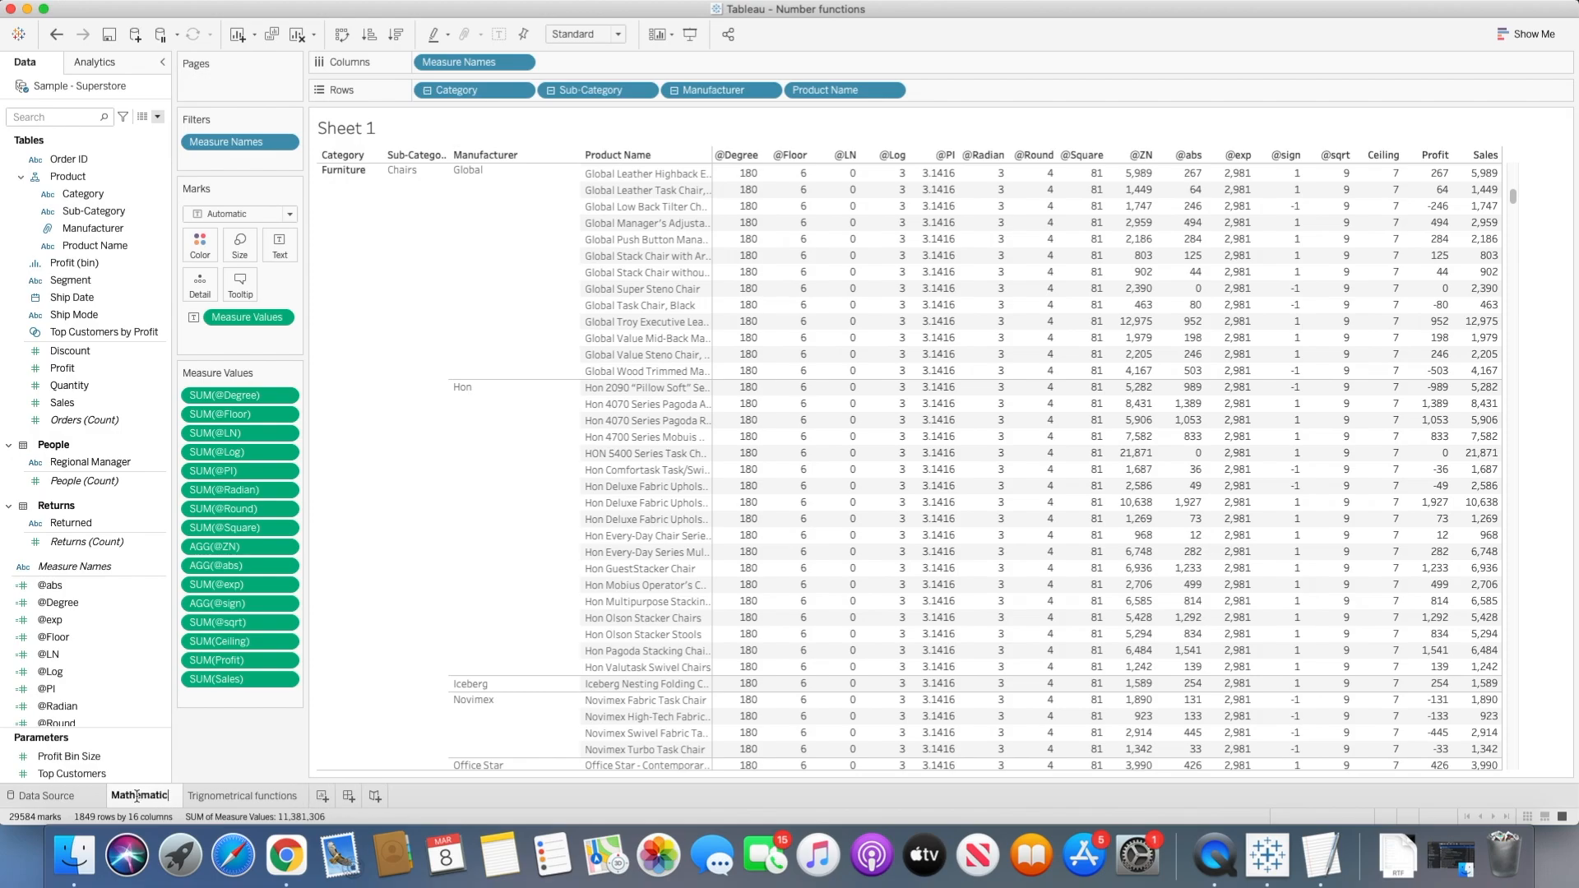
type("al functions")
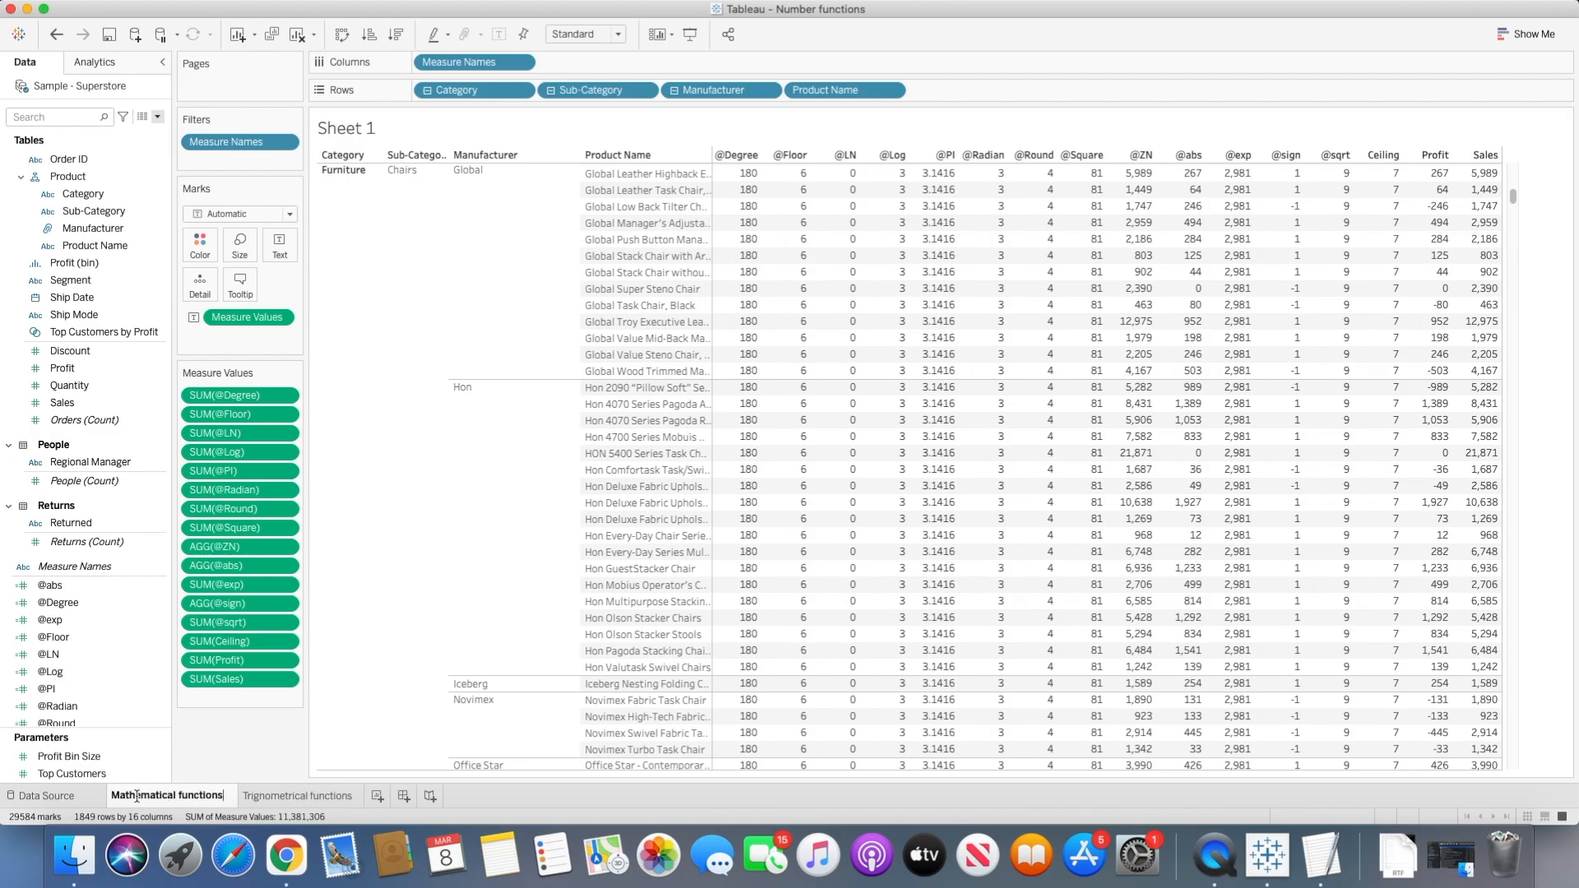
On the Trignometrical functions sheet, remove all calculated-field measures from the table, keeping only Profit and Sales
left_click(300, 799)
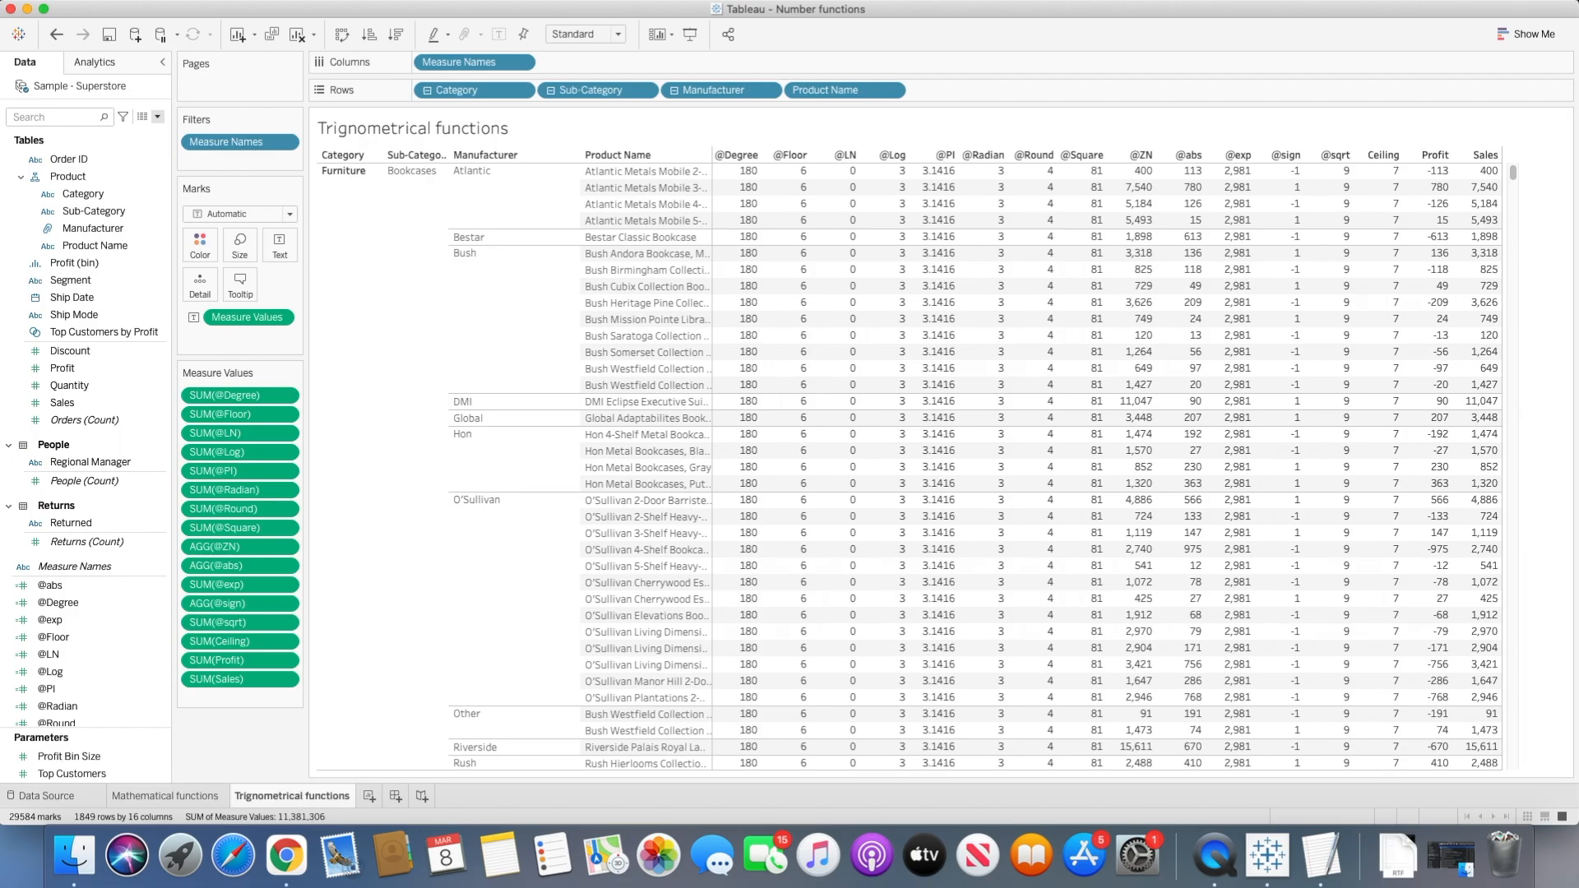
left_click(264, 395)
left_click(262, 677, "shift")
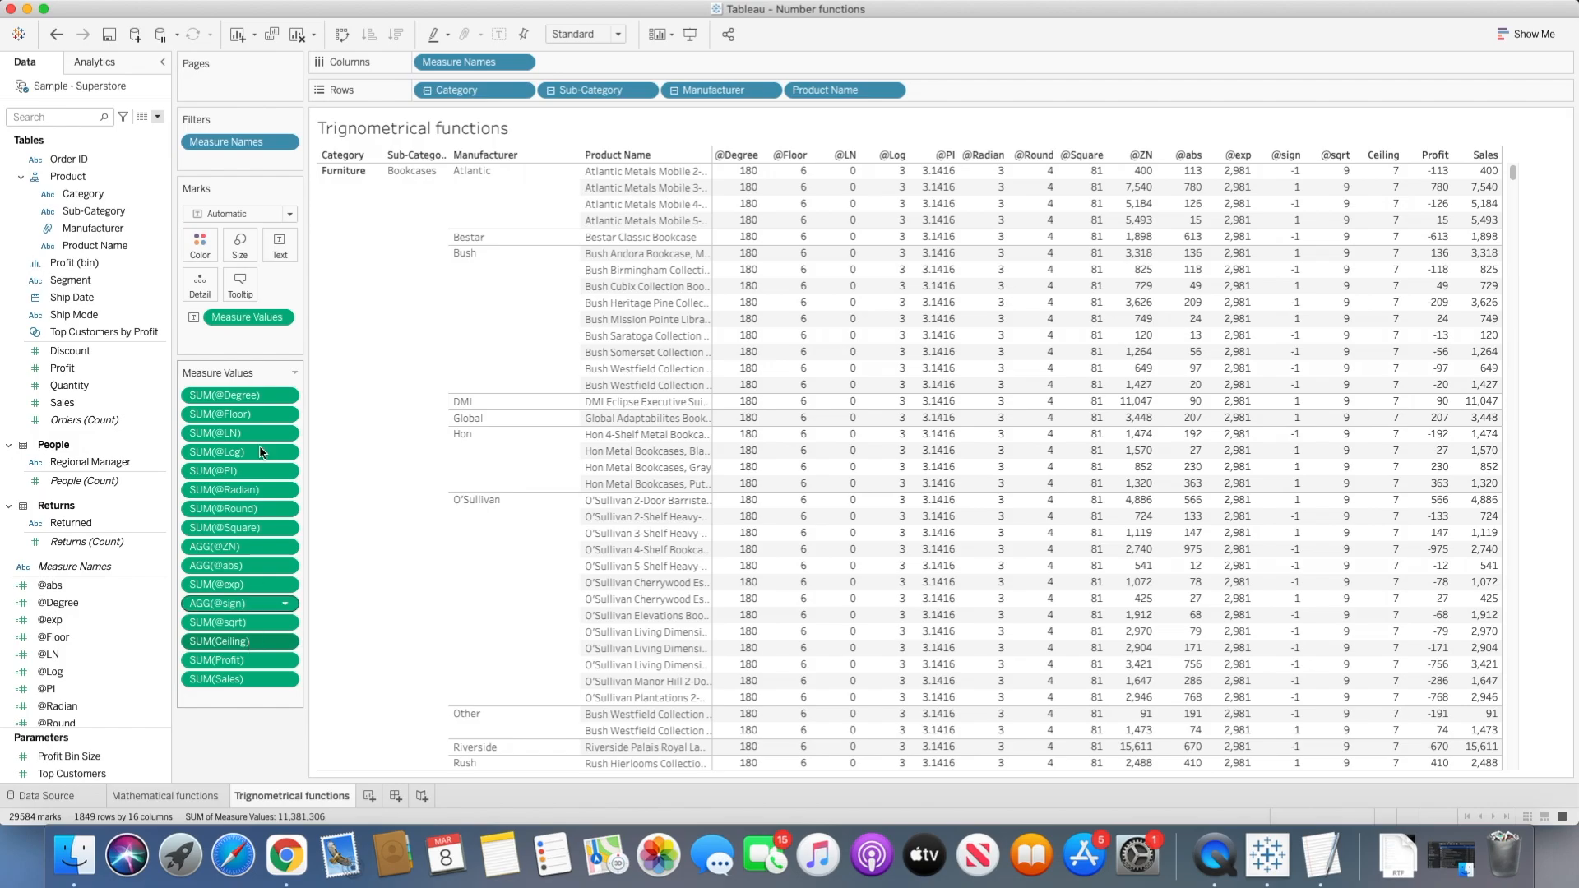
key("Delete")
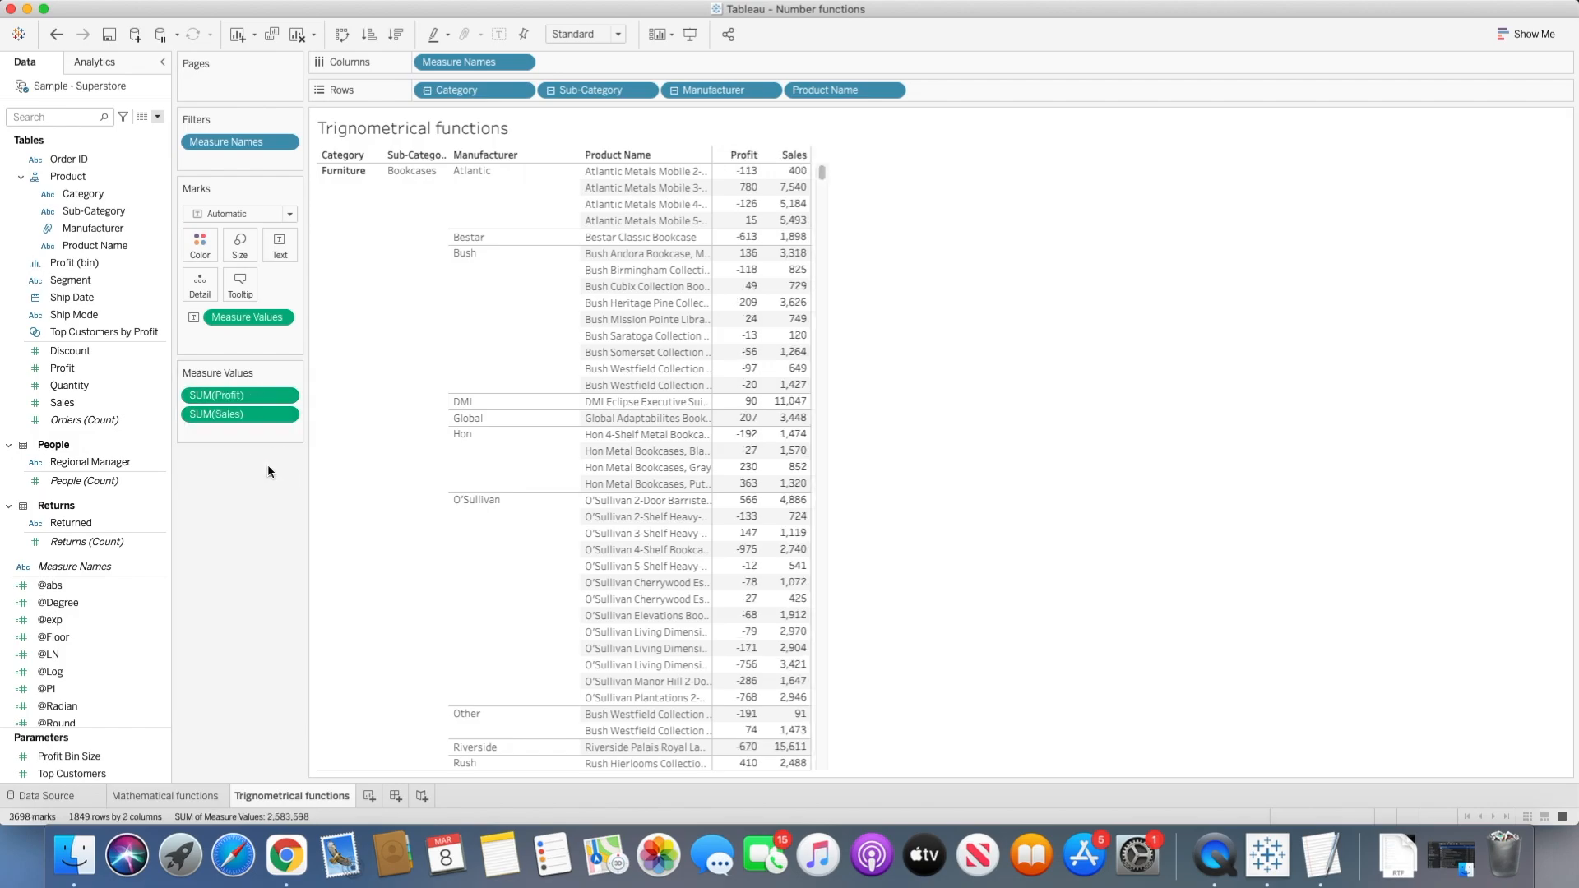
Collapse the table rows so that only Category and Sub-Category remain
left_click(674, 90)
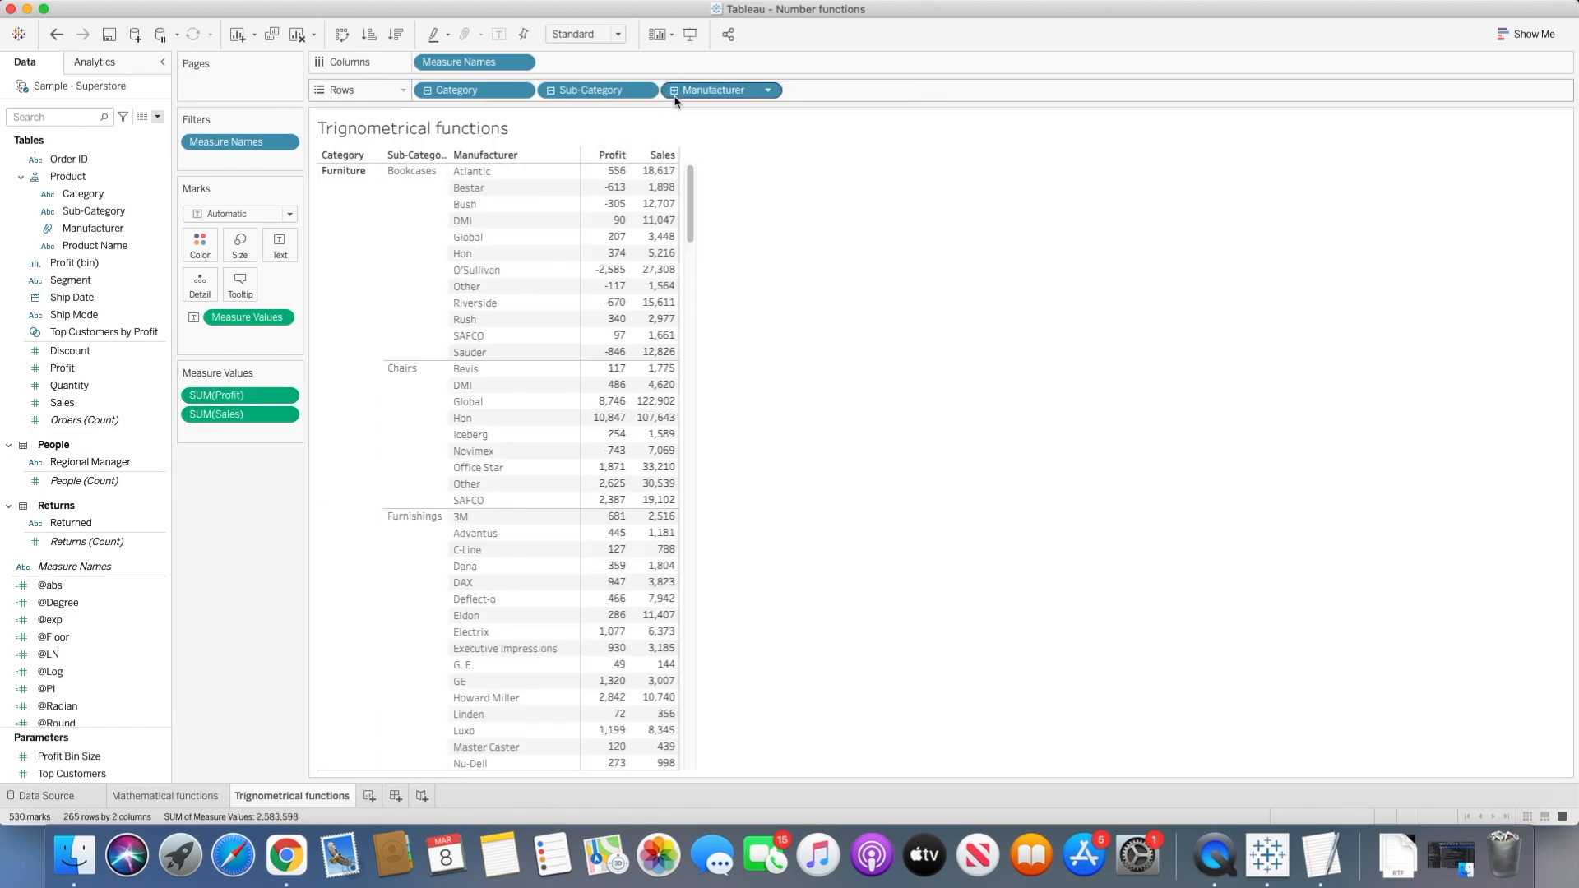
left_click(551, 91)
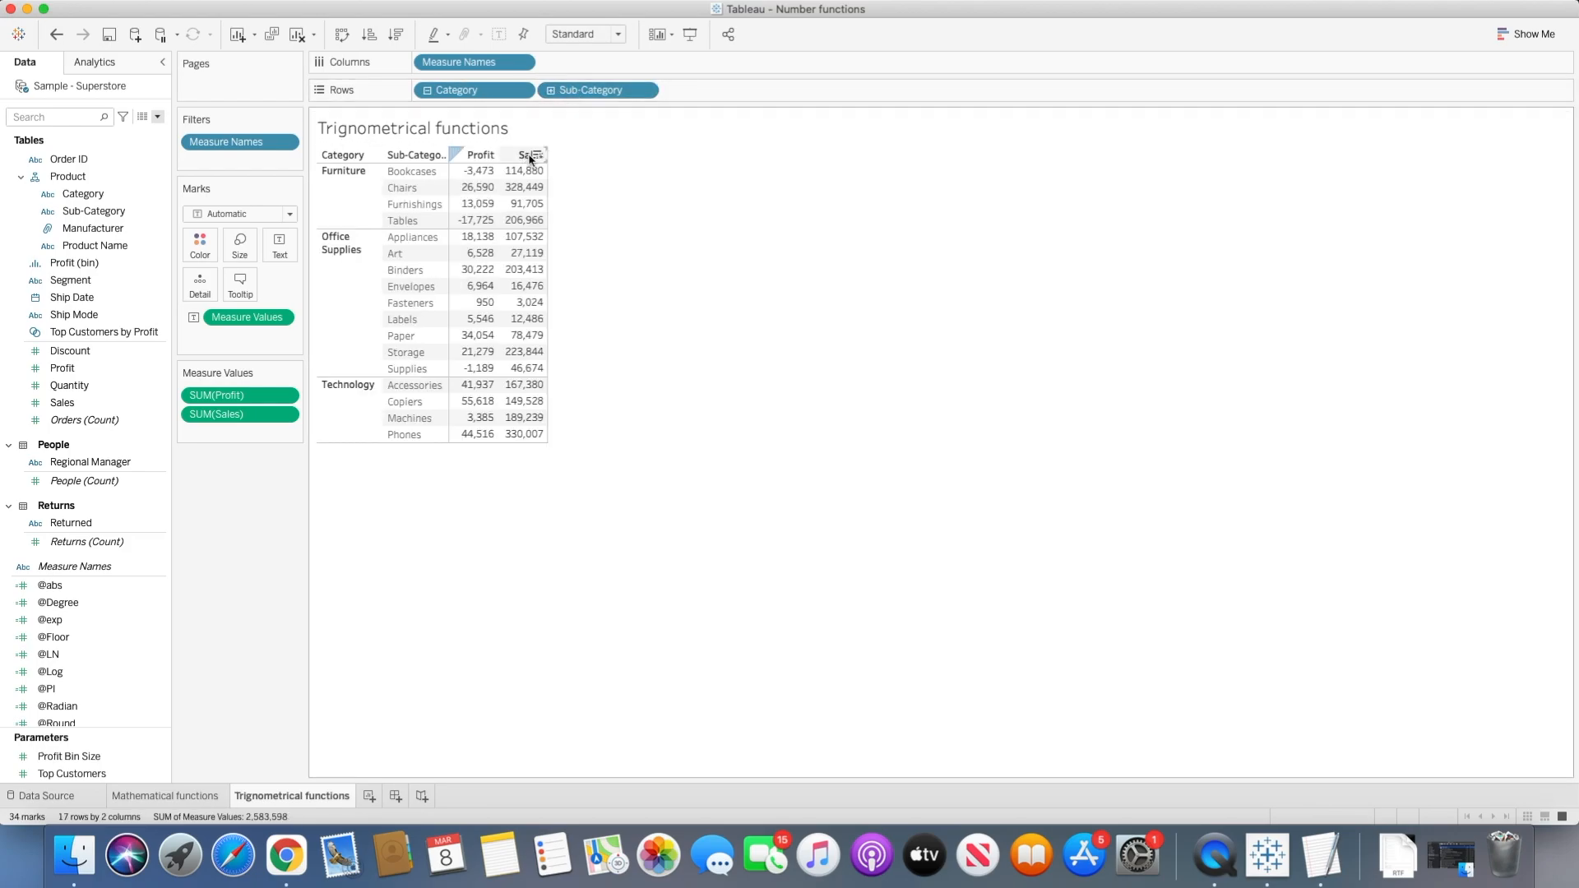
left_click(155, 116)
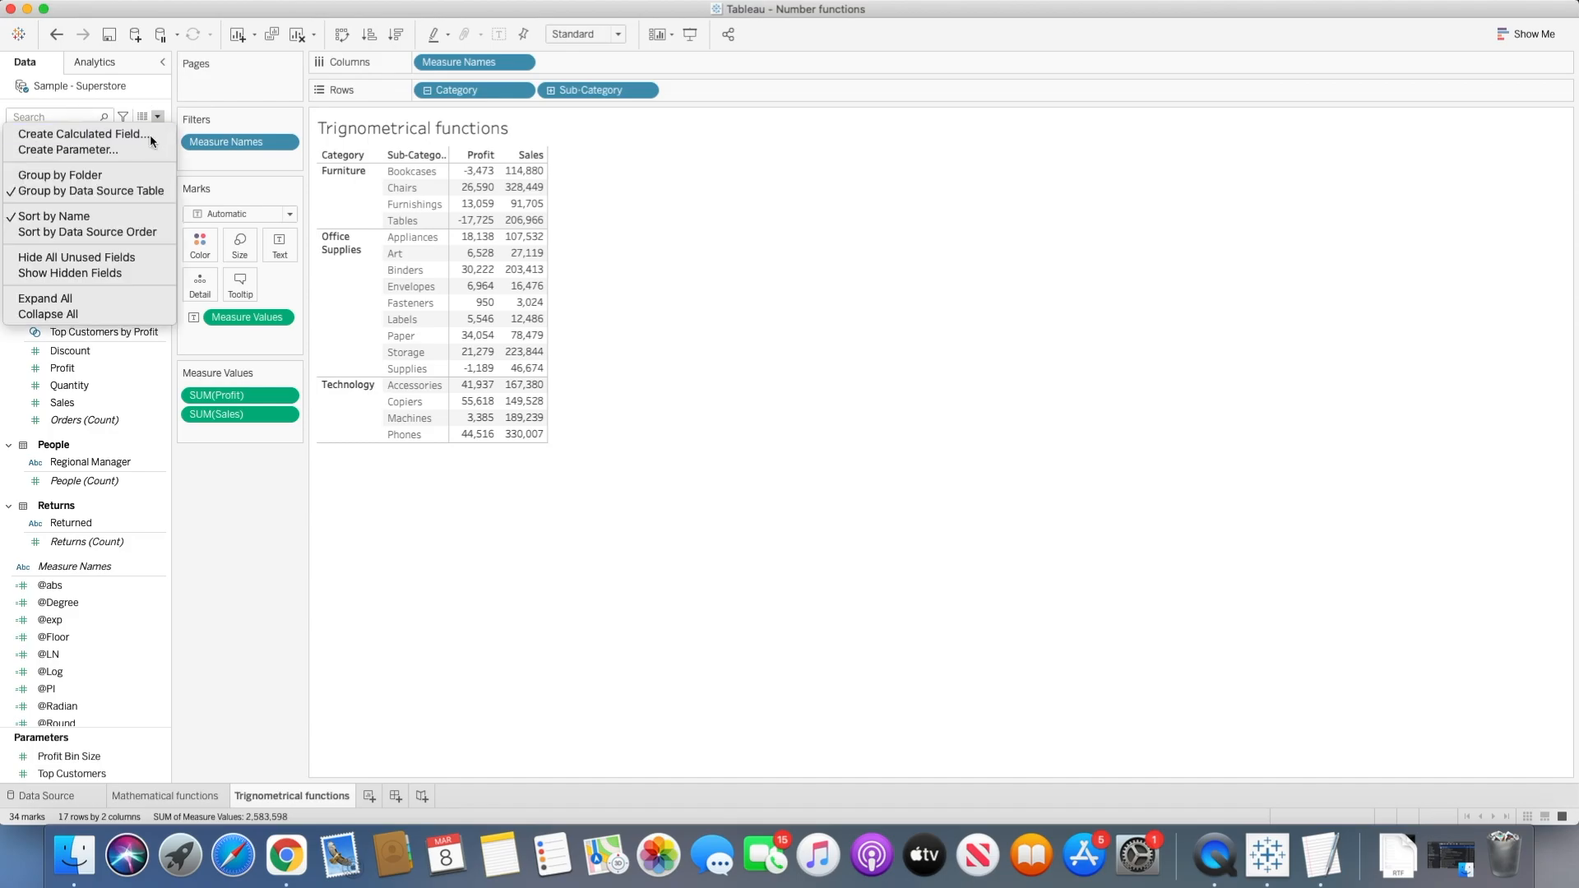
left_click(150, 135)
type("@Sin")
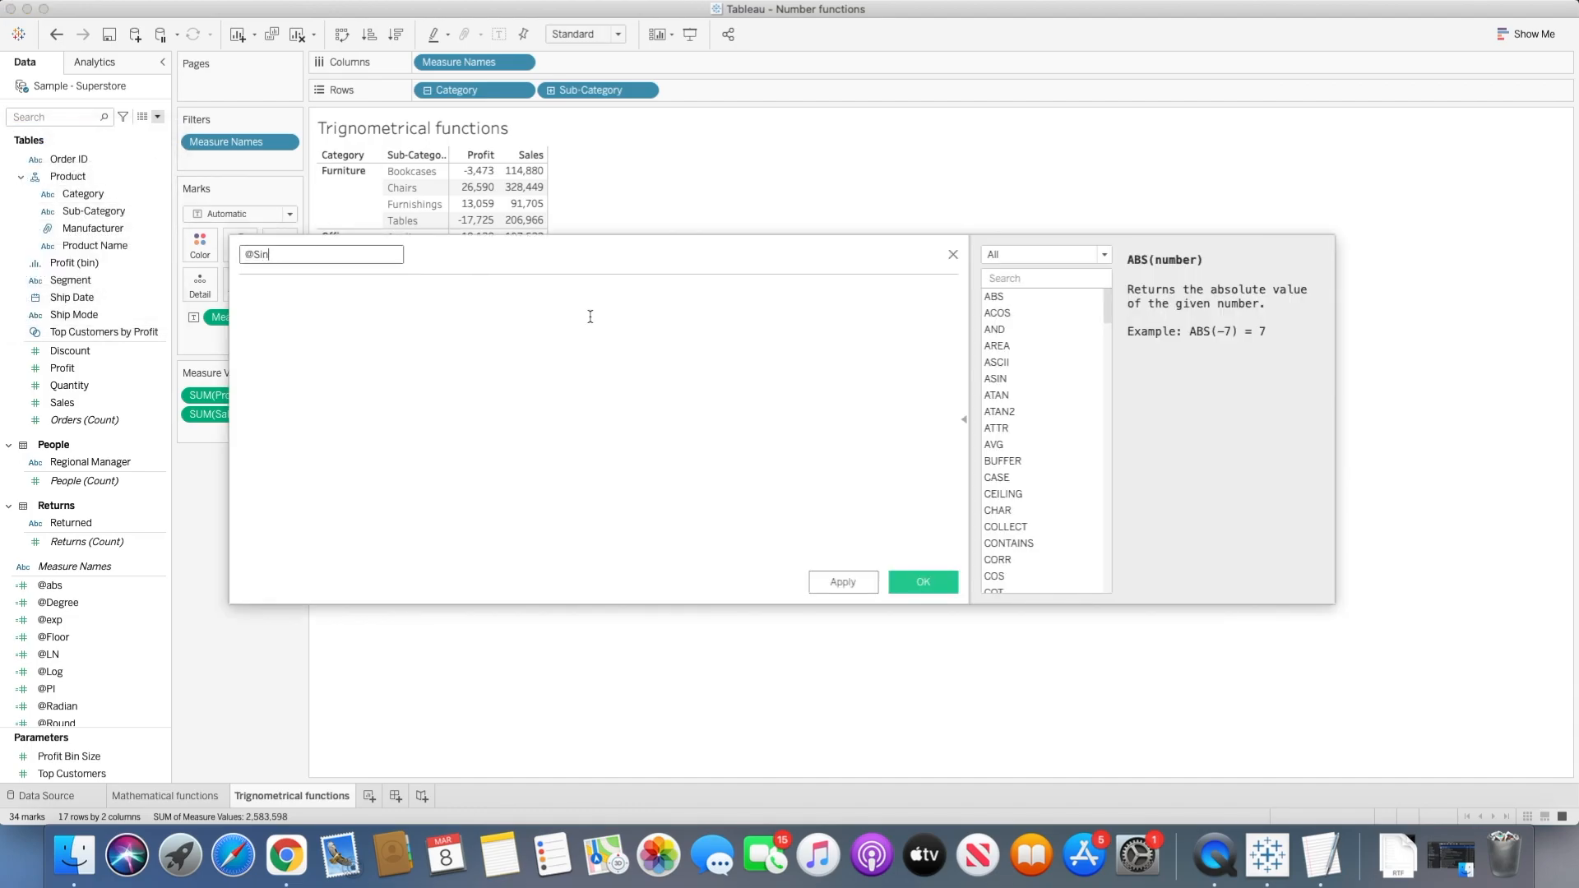
left_click(591, 317)
type("sin")
key("Return")
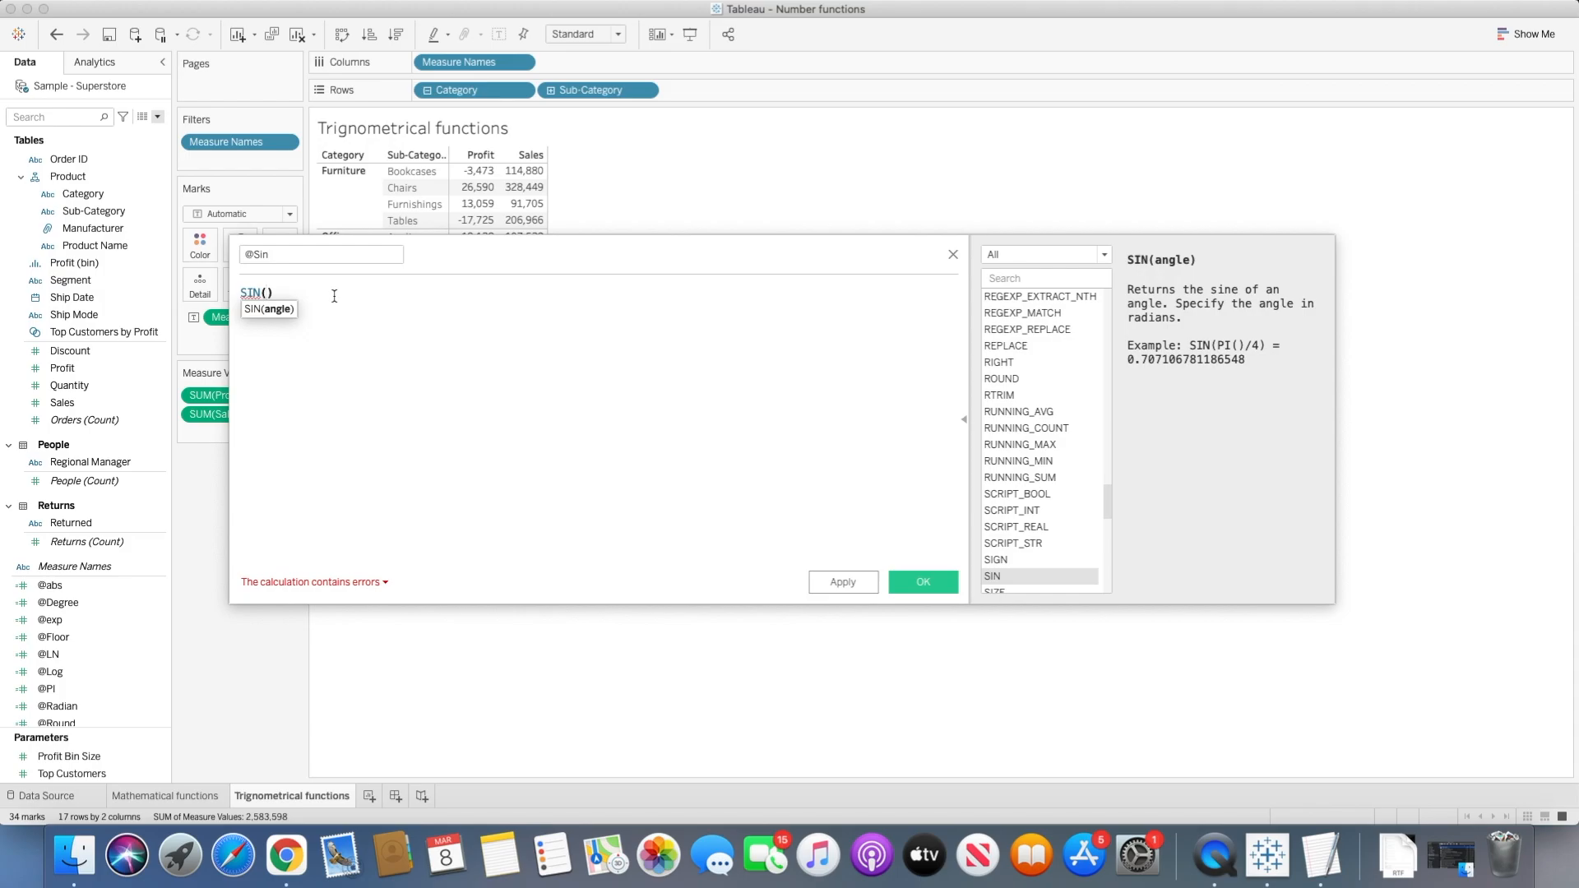
type("3.14")
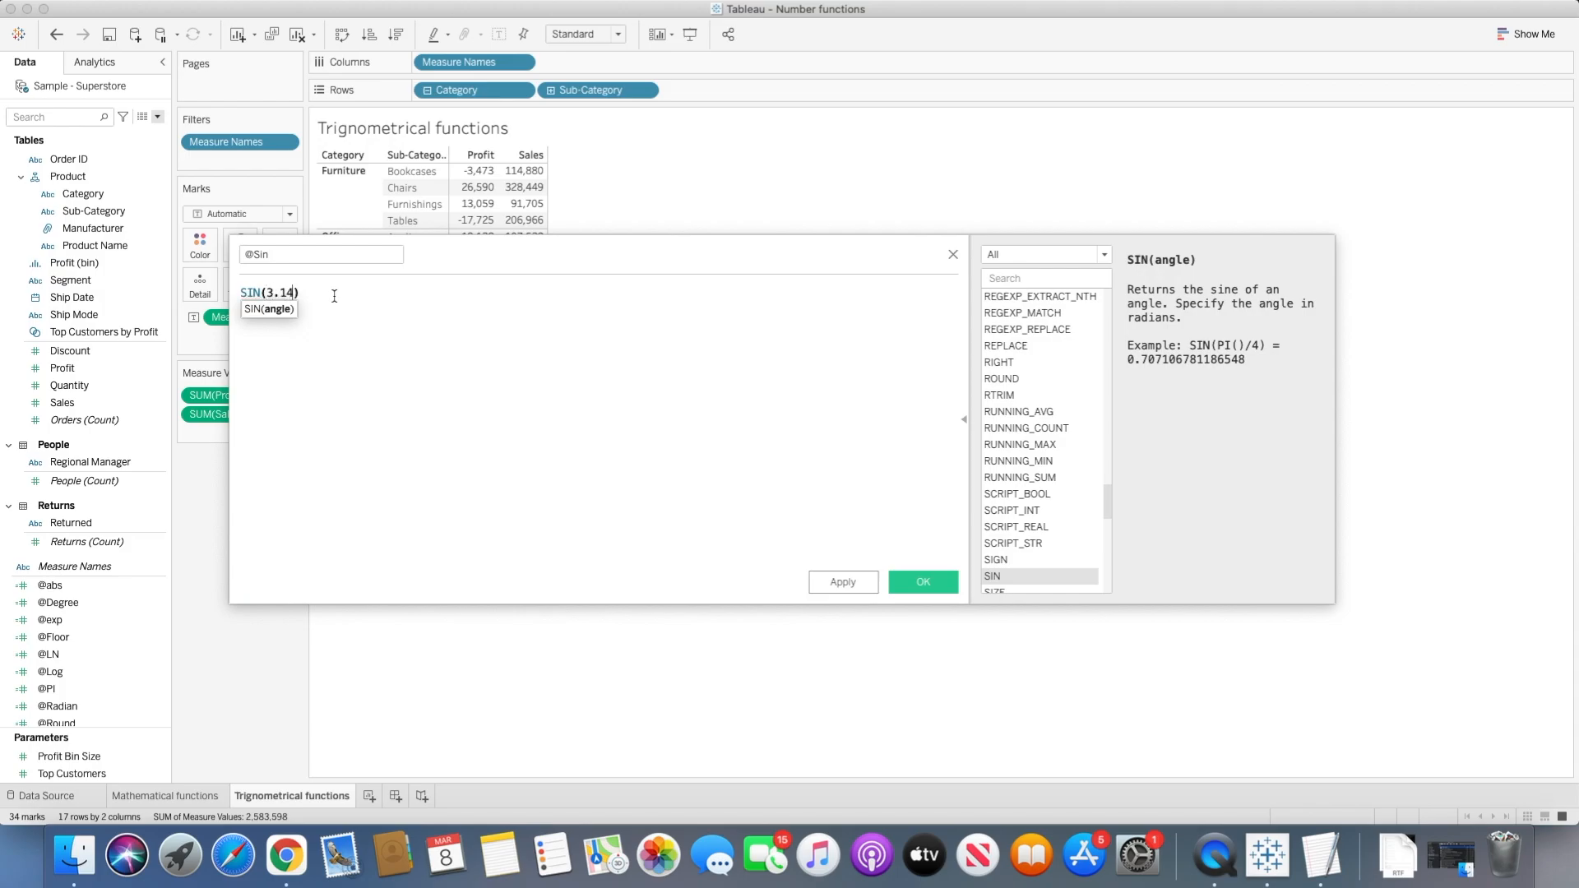
left_click(923, 581)
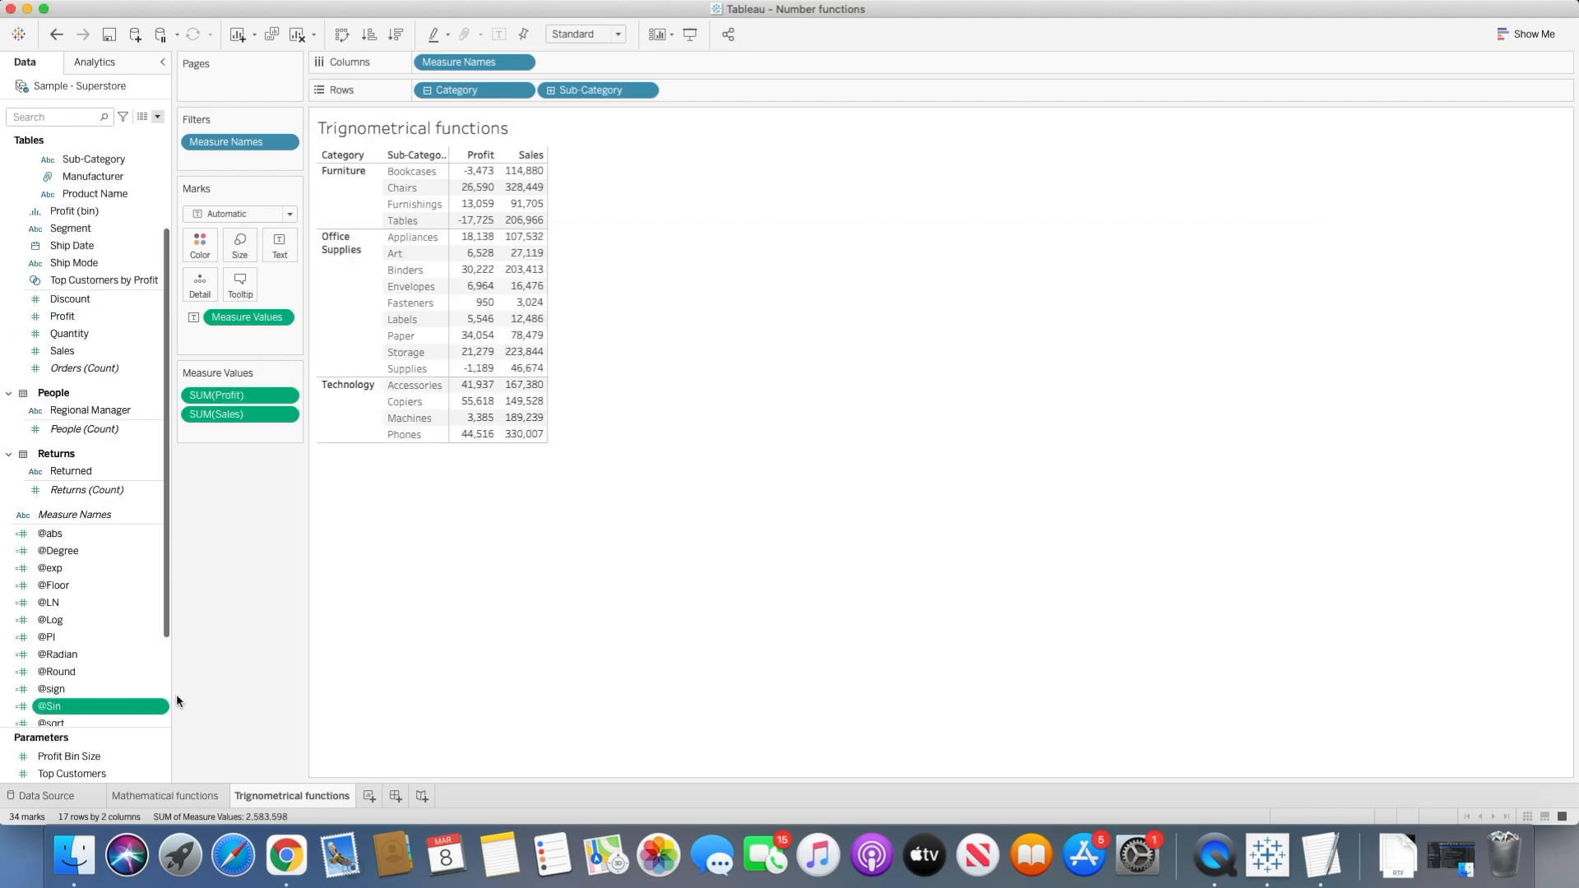
double_click(77, 706)
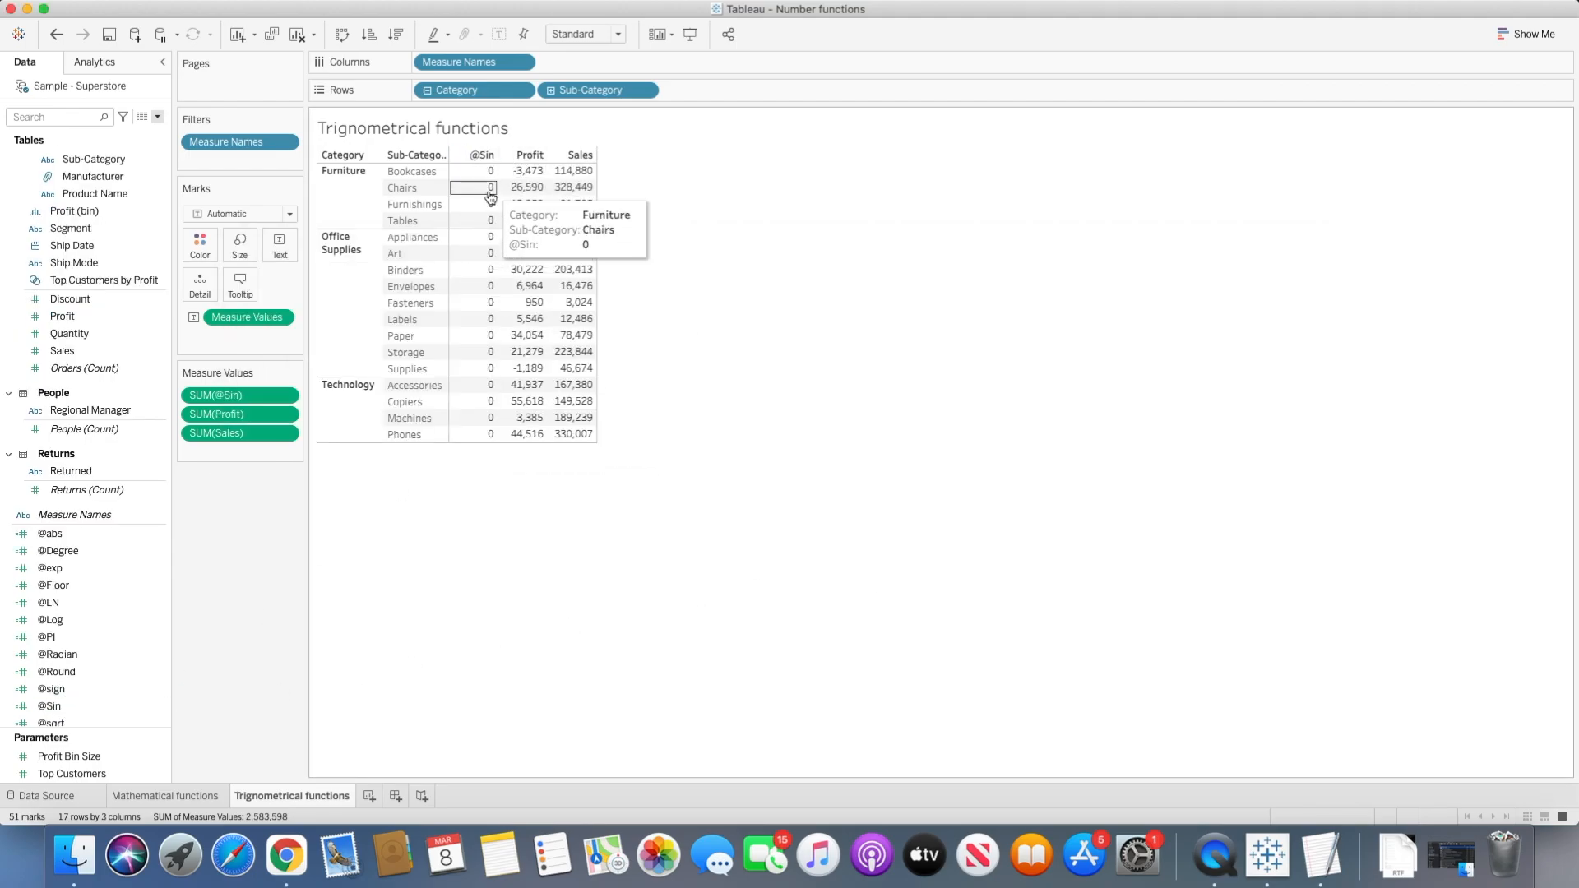
left_click(287, 398)
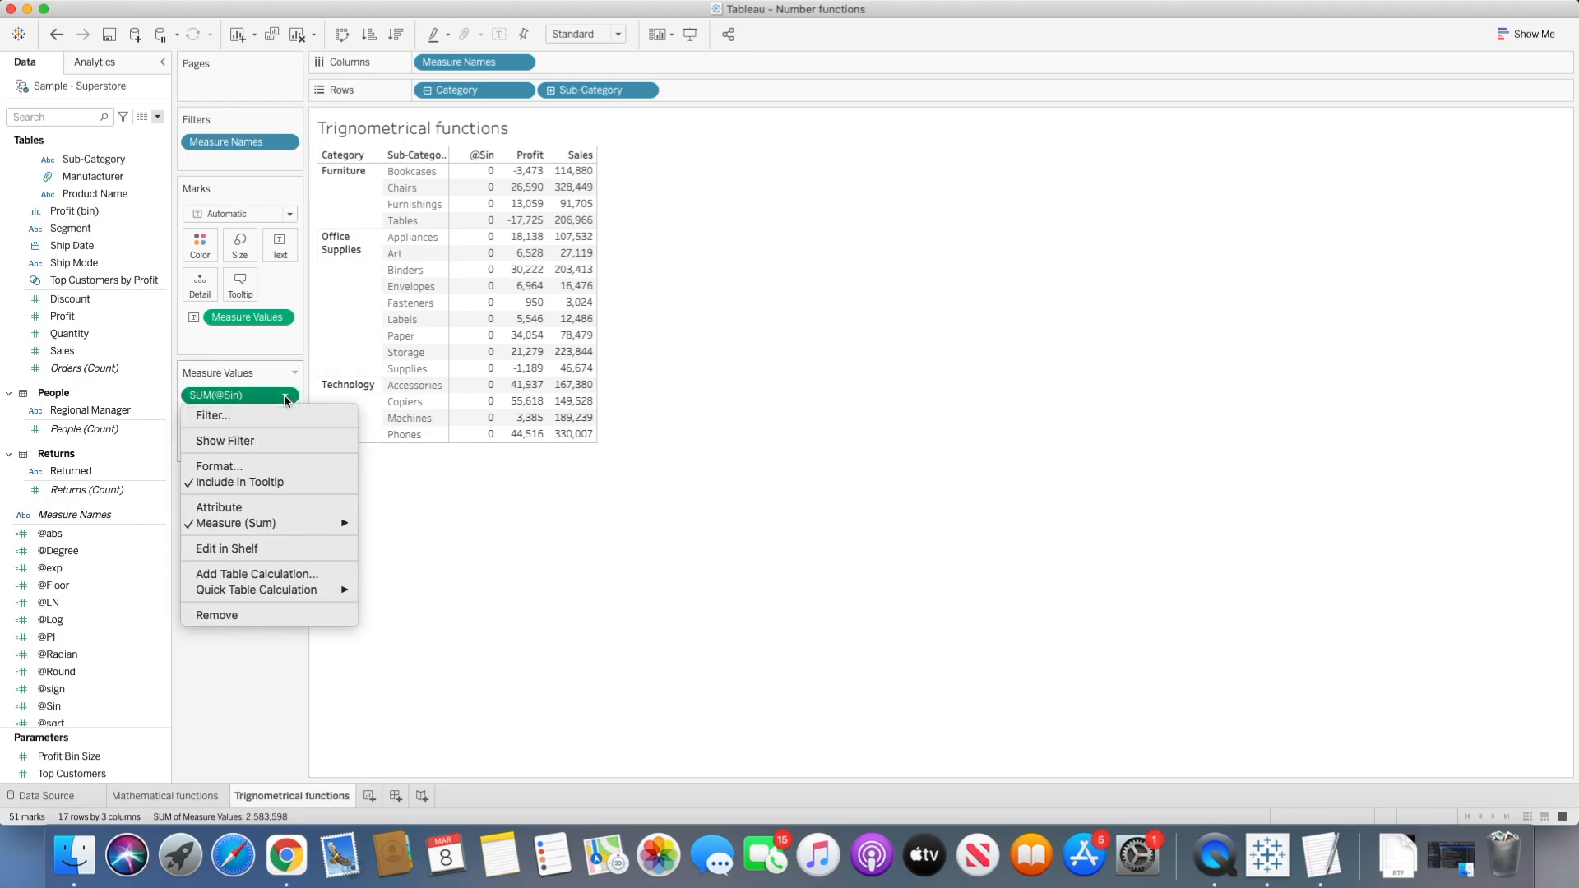
left_click(264, 466)
left_click(138, 167)
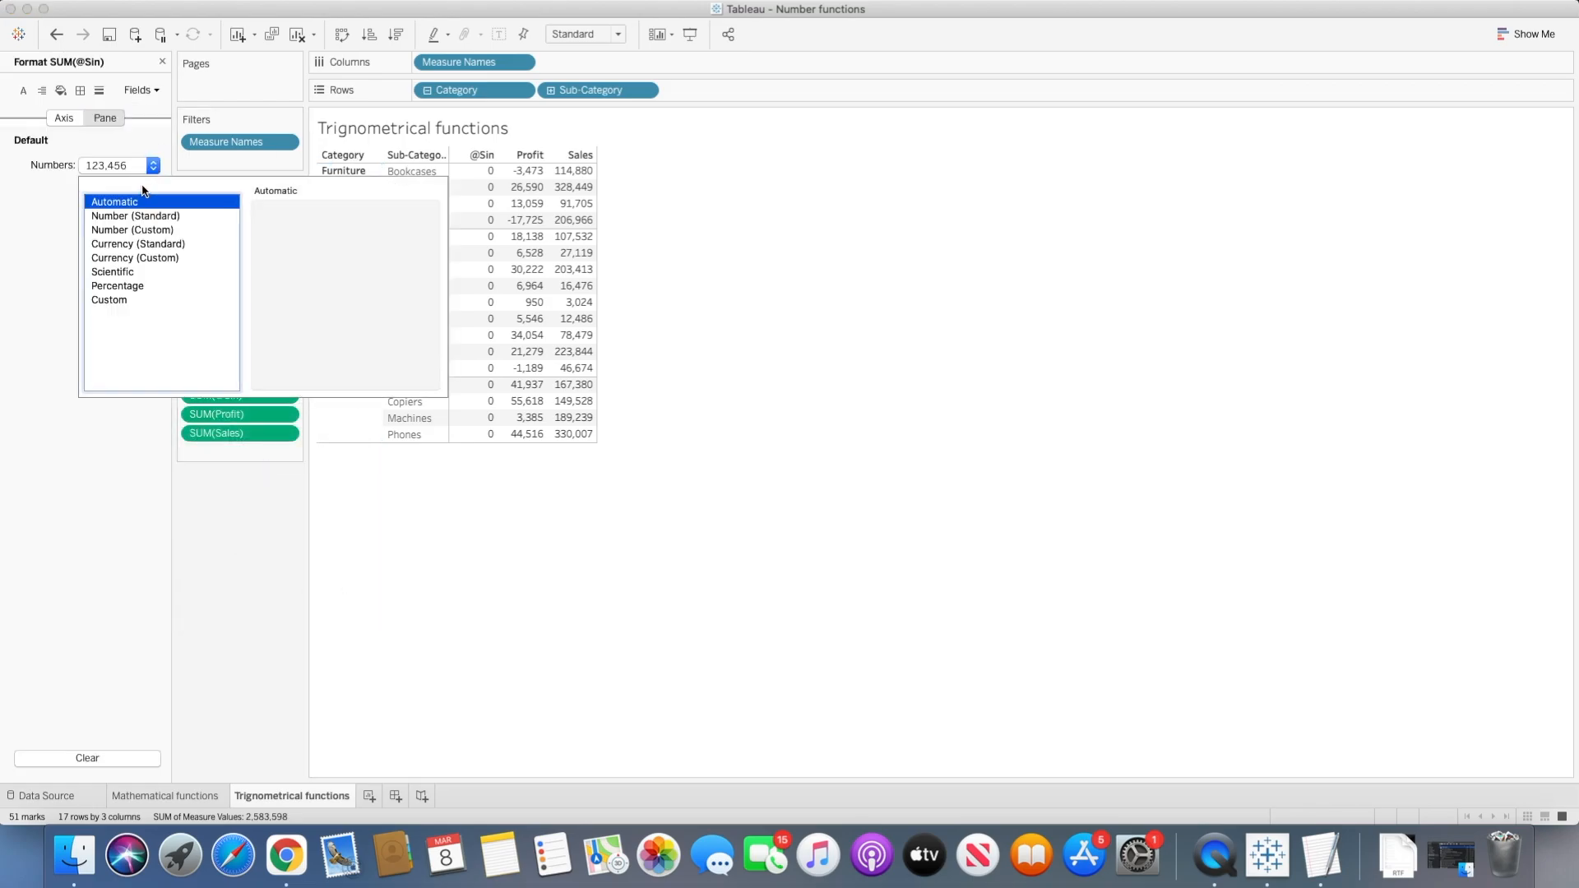
left_click(132, 230)
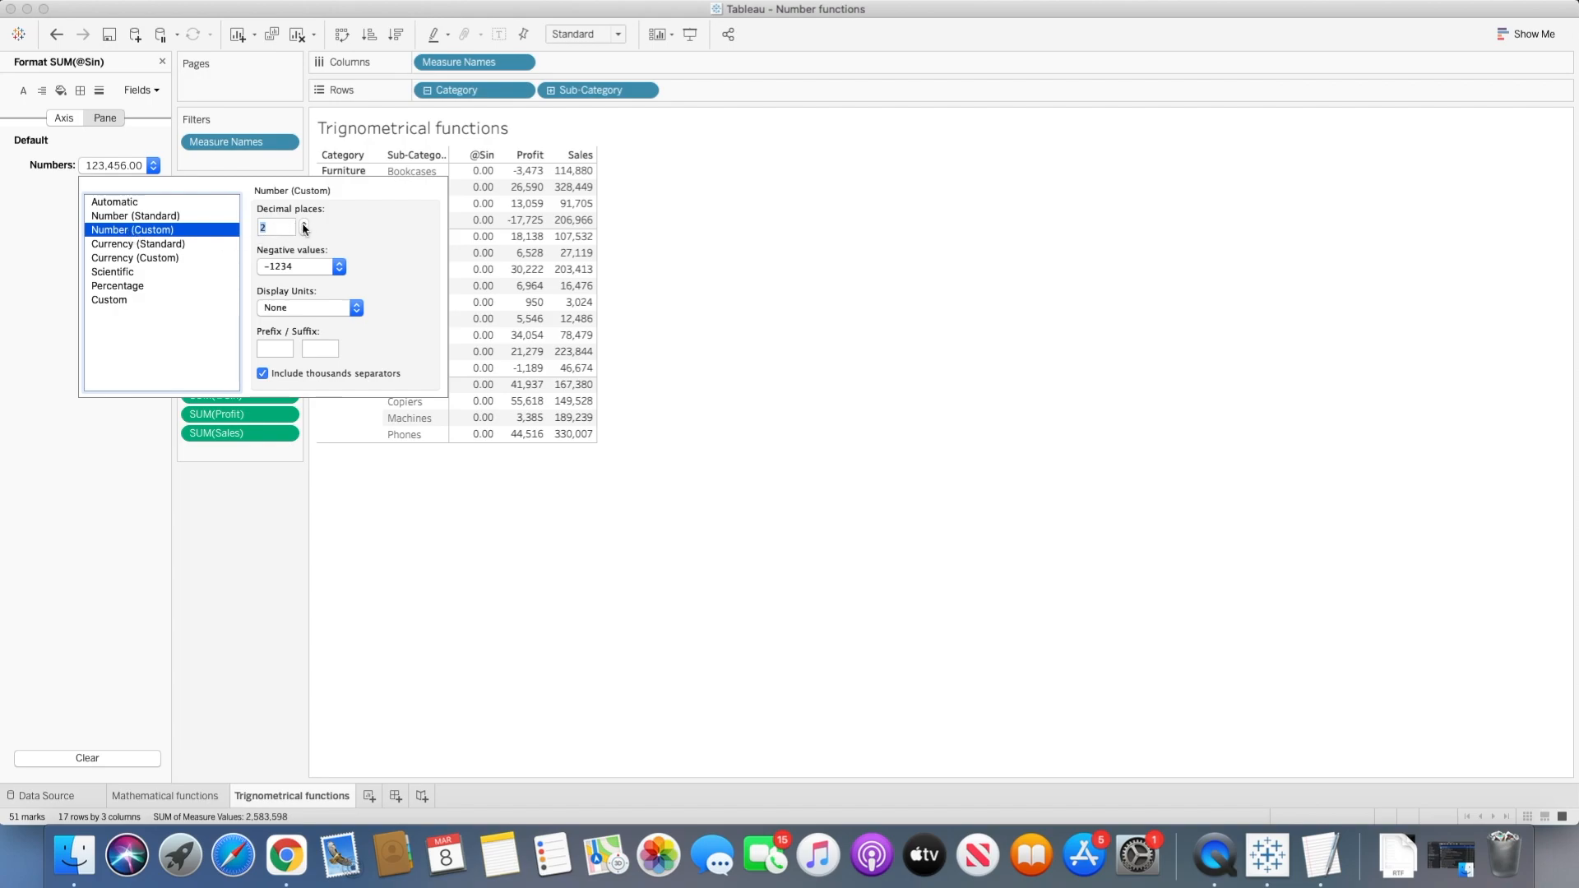
left_click(253, 560)
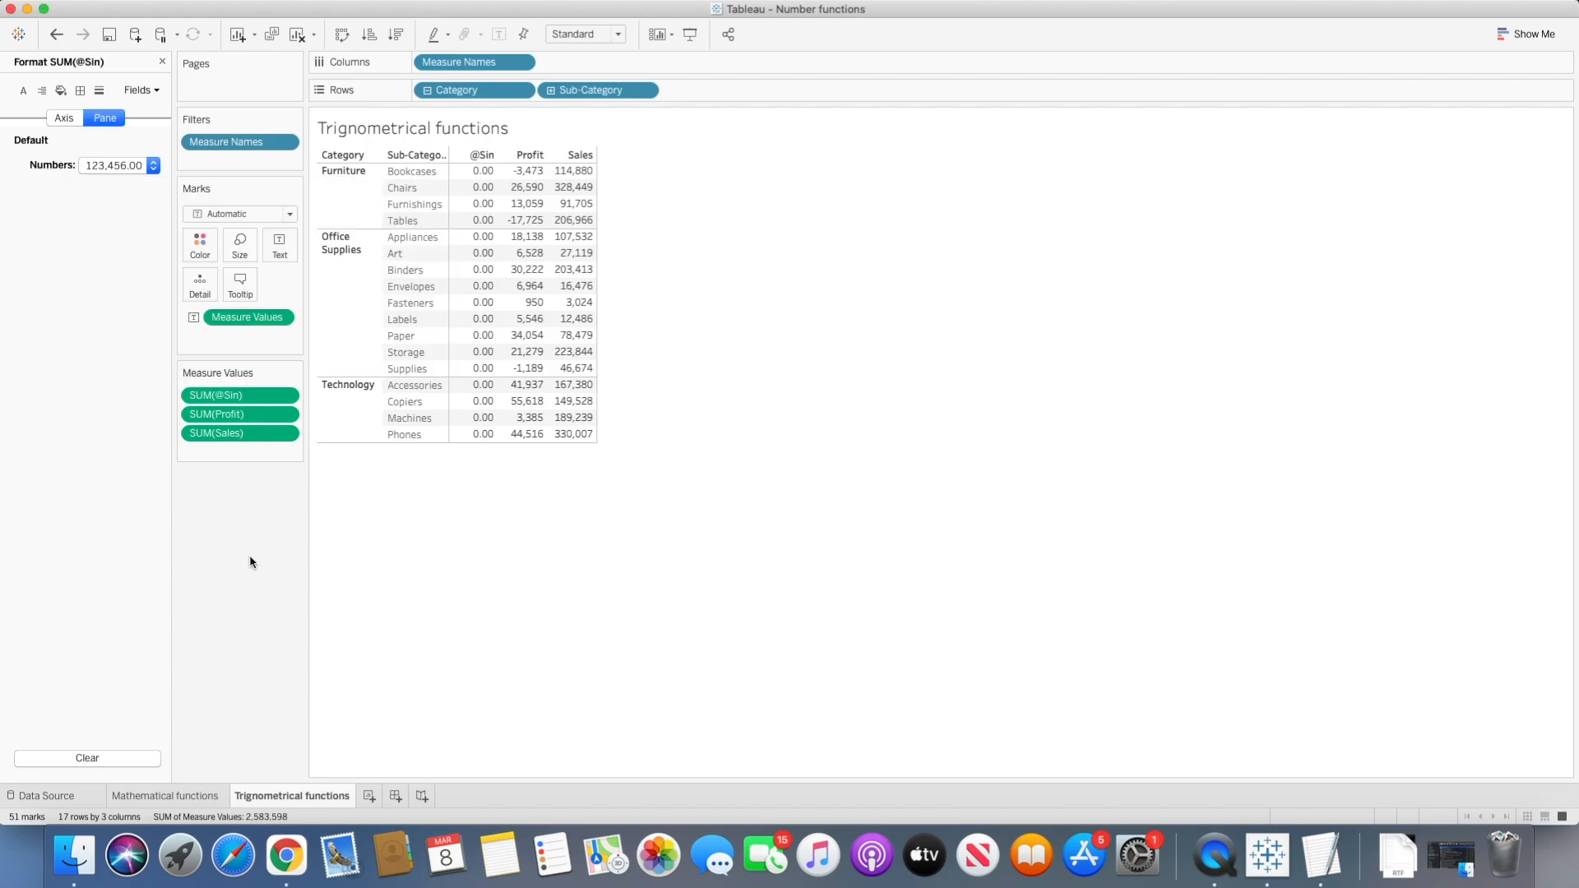
mouse_move(495, 178)
left_click(162, 63)
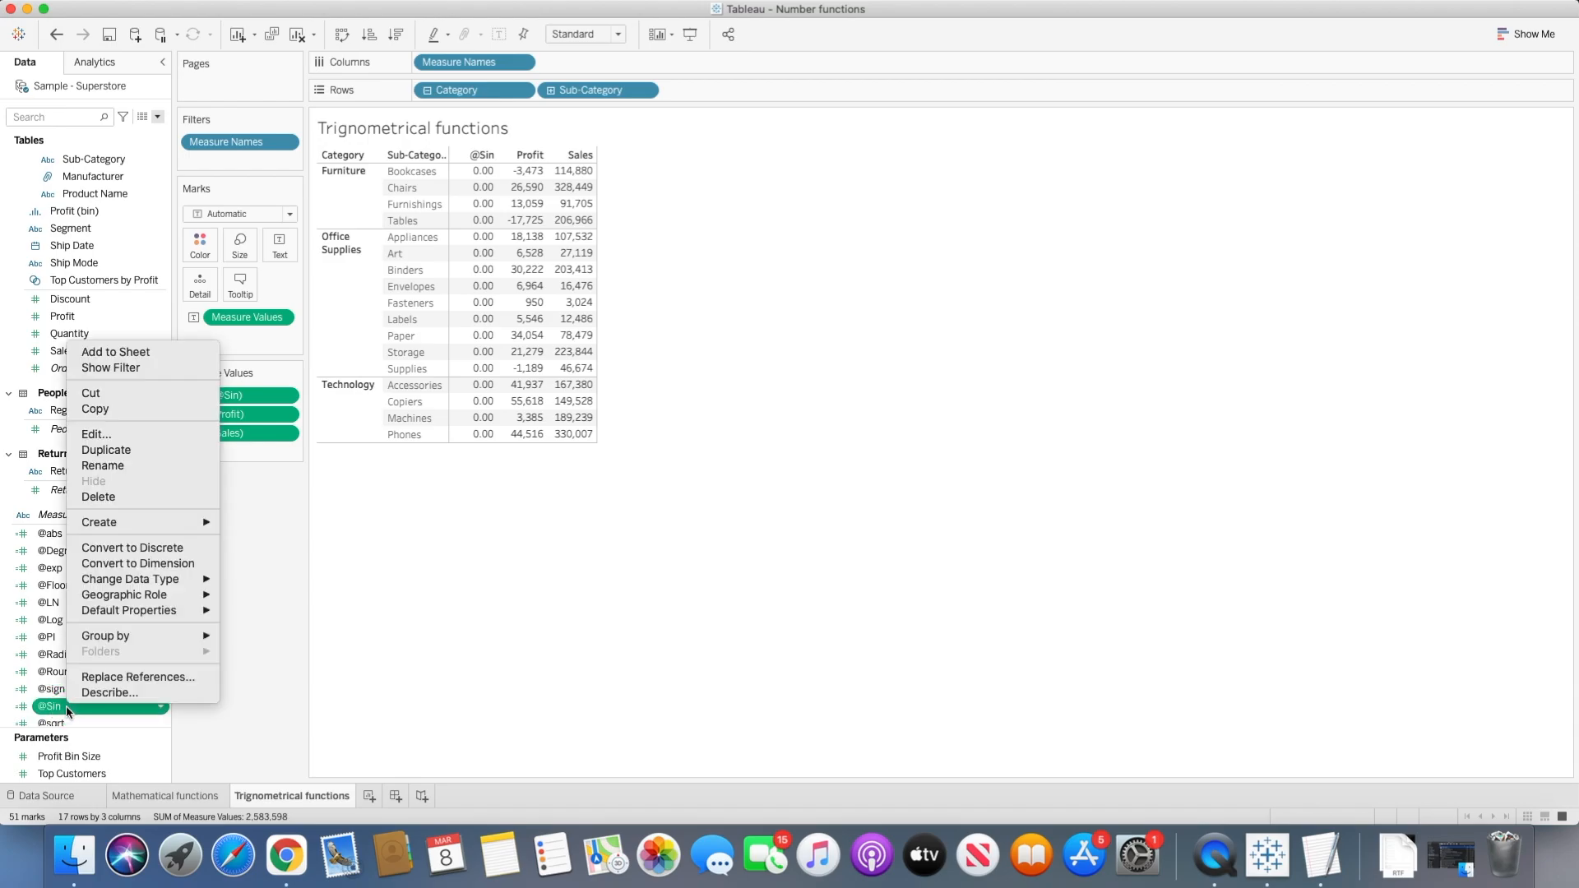
left_click(107, 436)
left_click_drag(294, 293, 271, 293)
type("180")
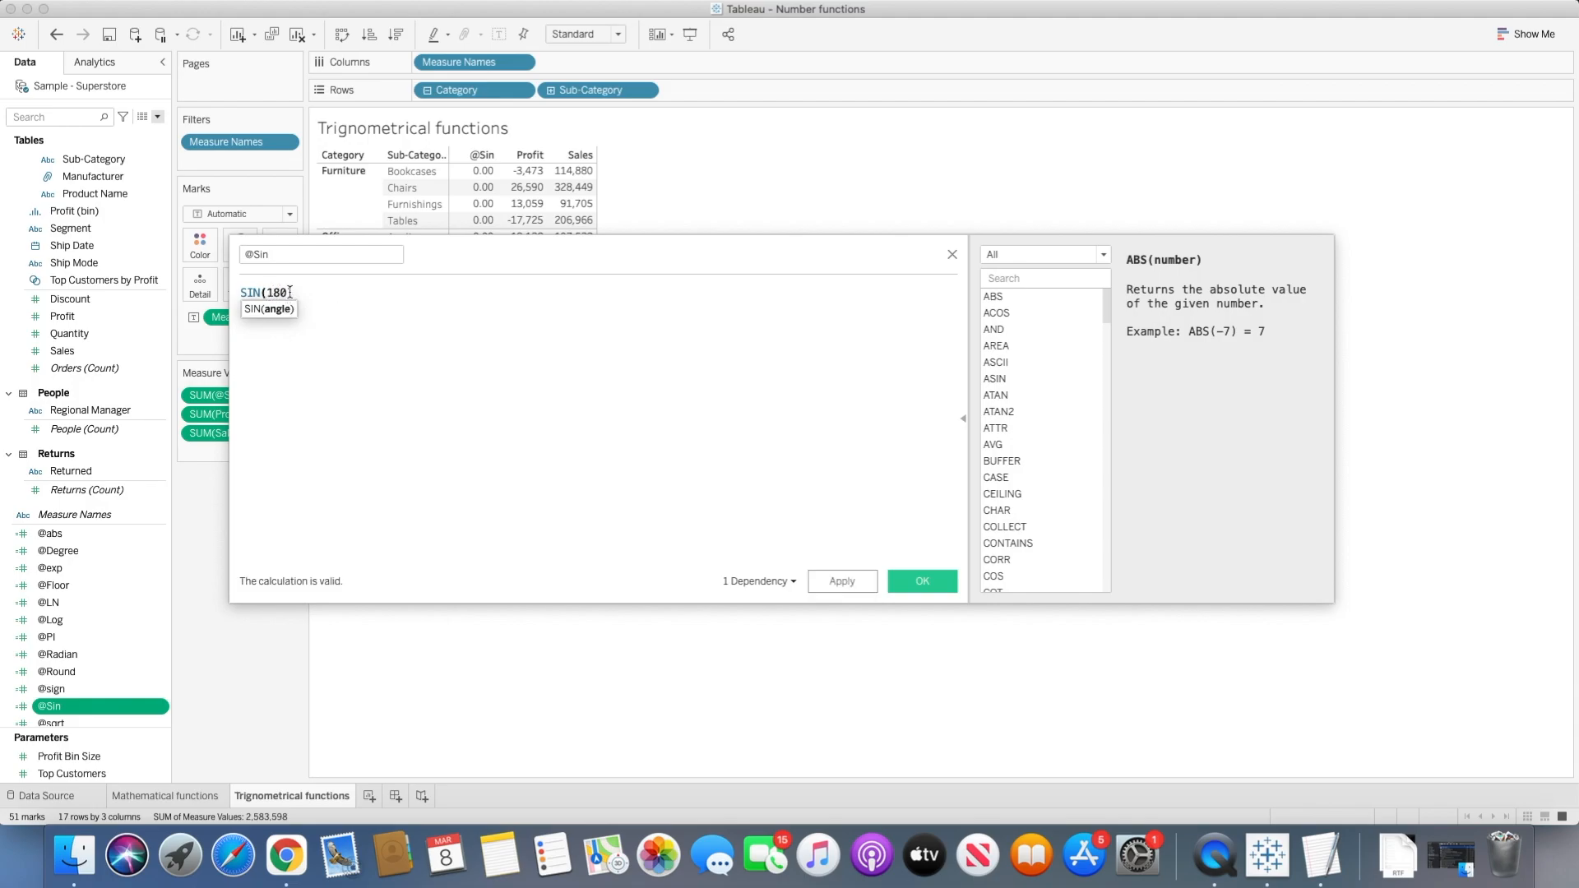
left_click(842, 581)
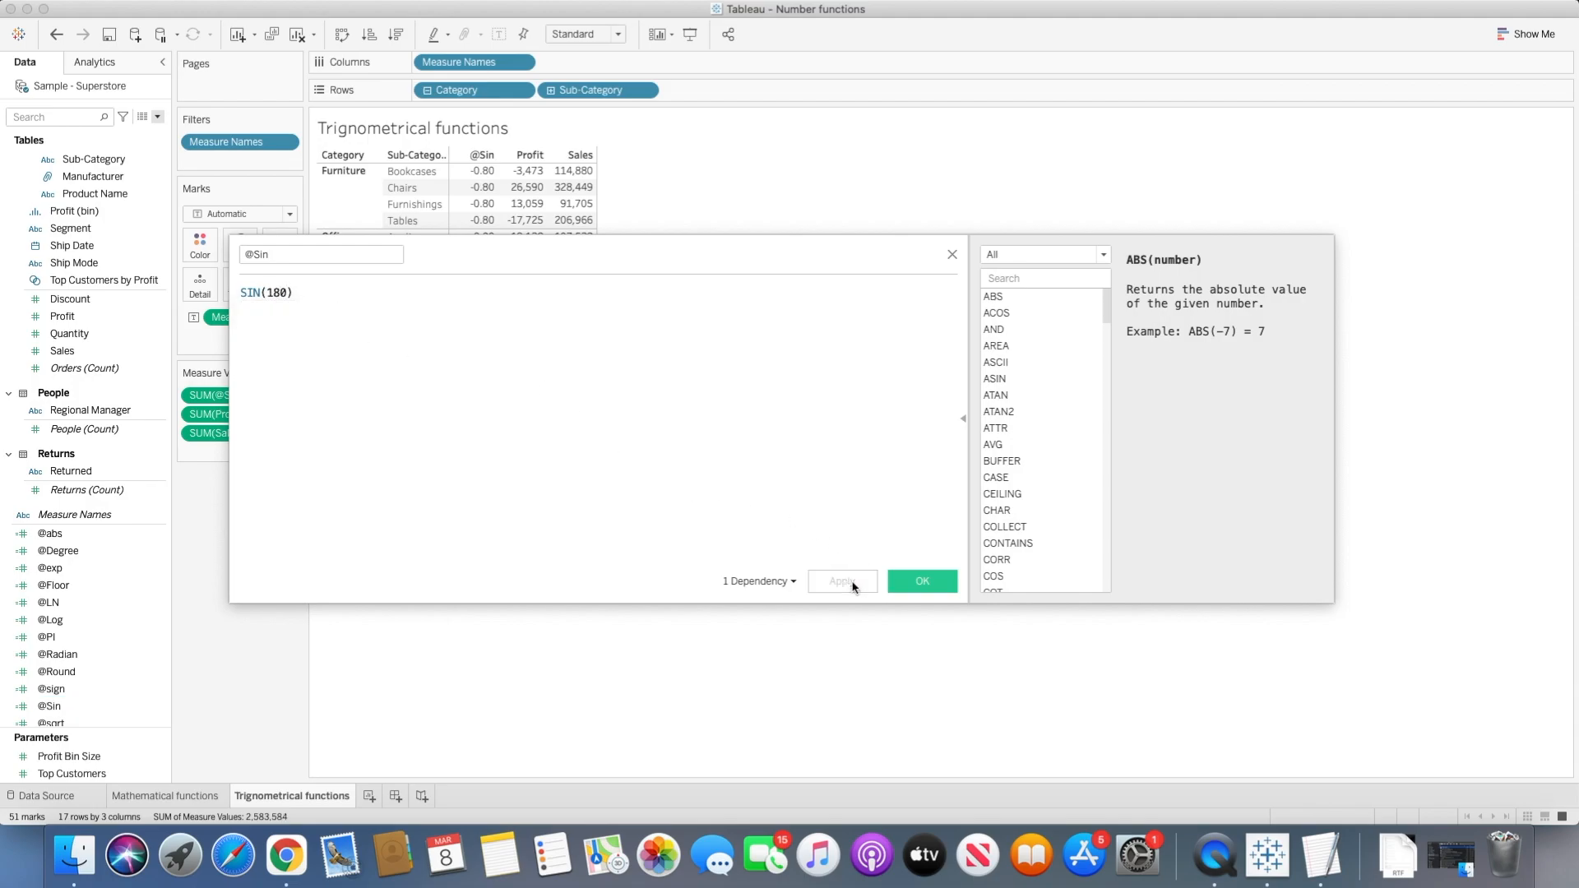
left_click_drag(526, 260, 739, 325)
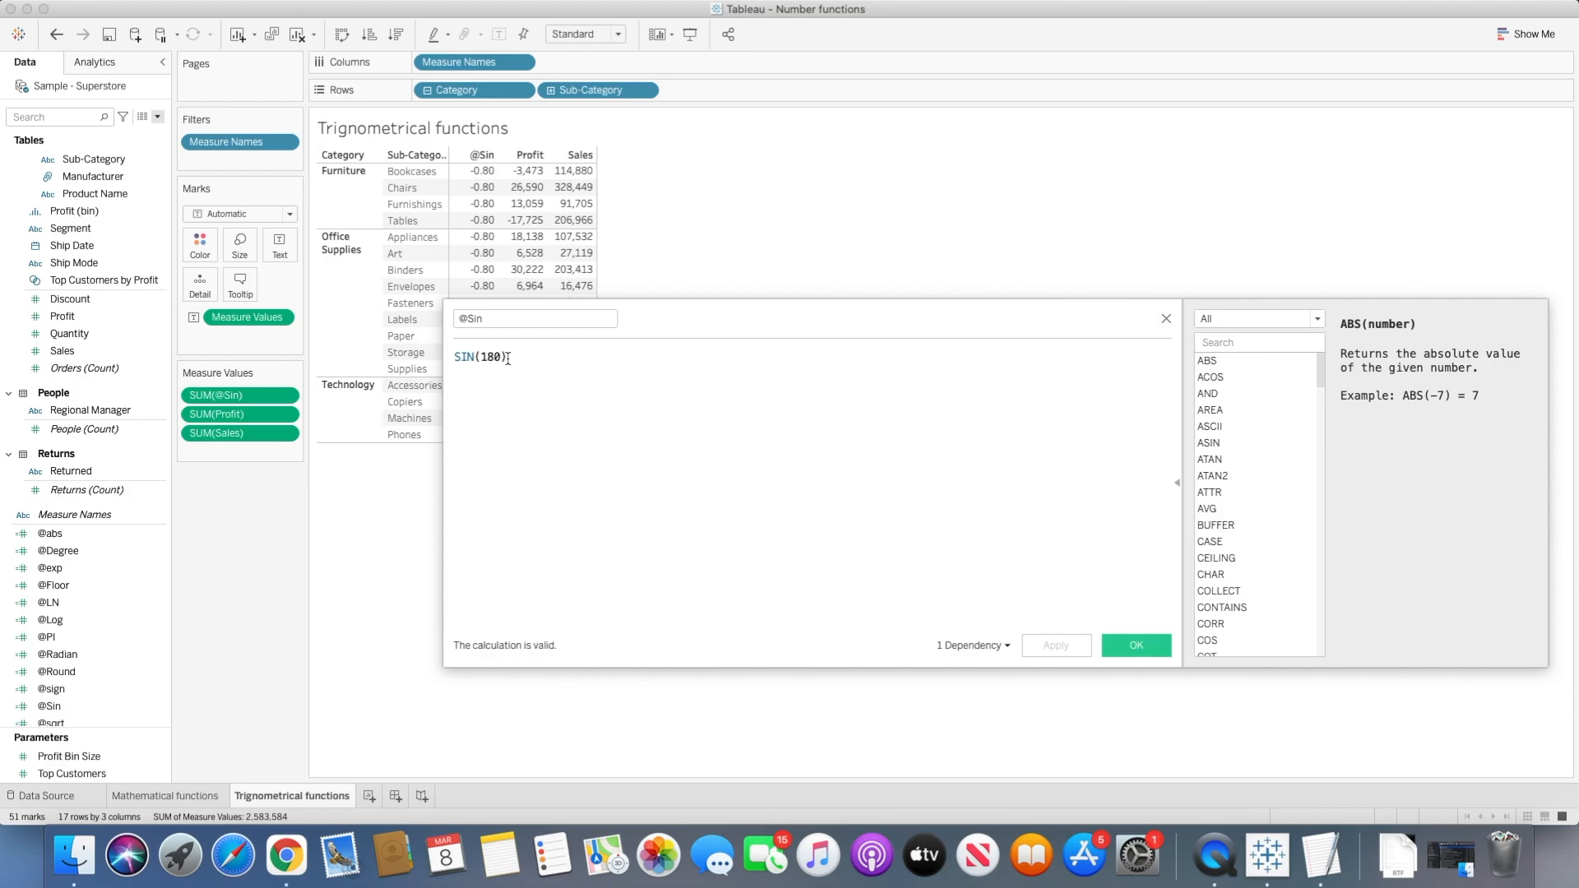
left_click(1139, 646)
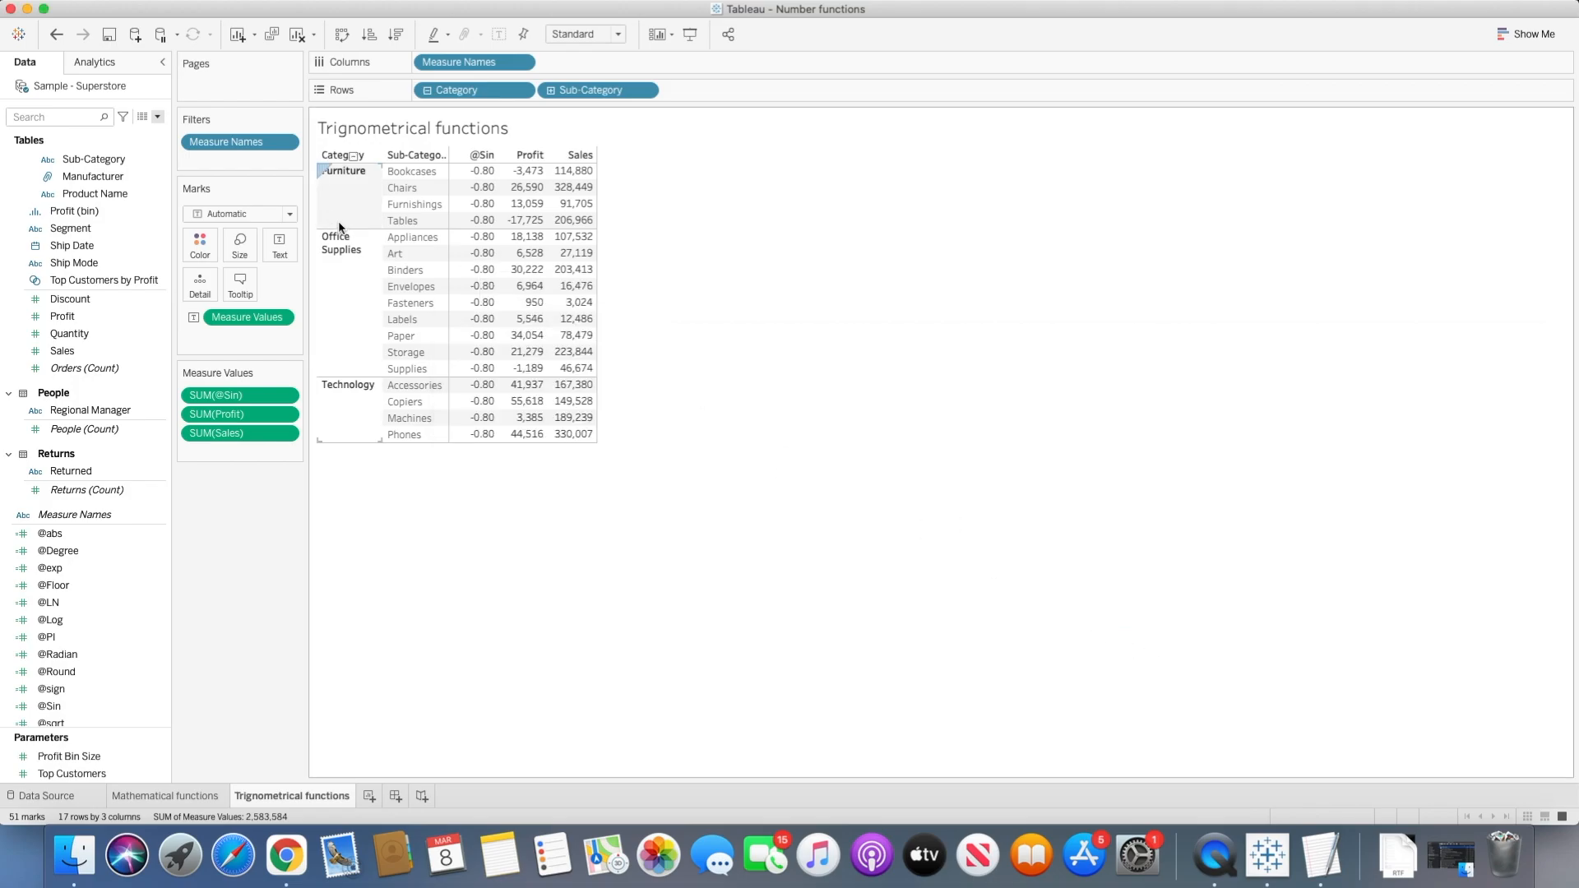
left_click(157, 118)
left_click(123, 130)
type("@cos")
key("Tab")
type("So")
key("BackSpace")
key("BackSpace")
type("cos")
key("Return")
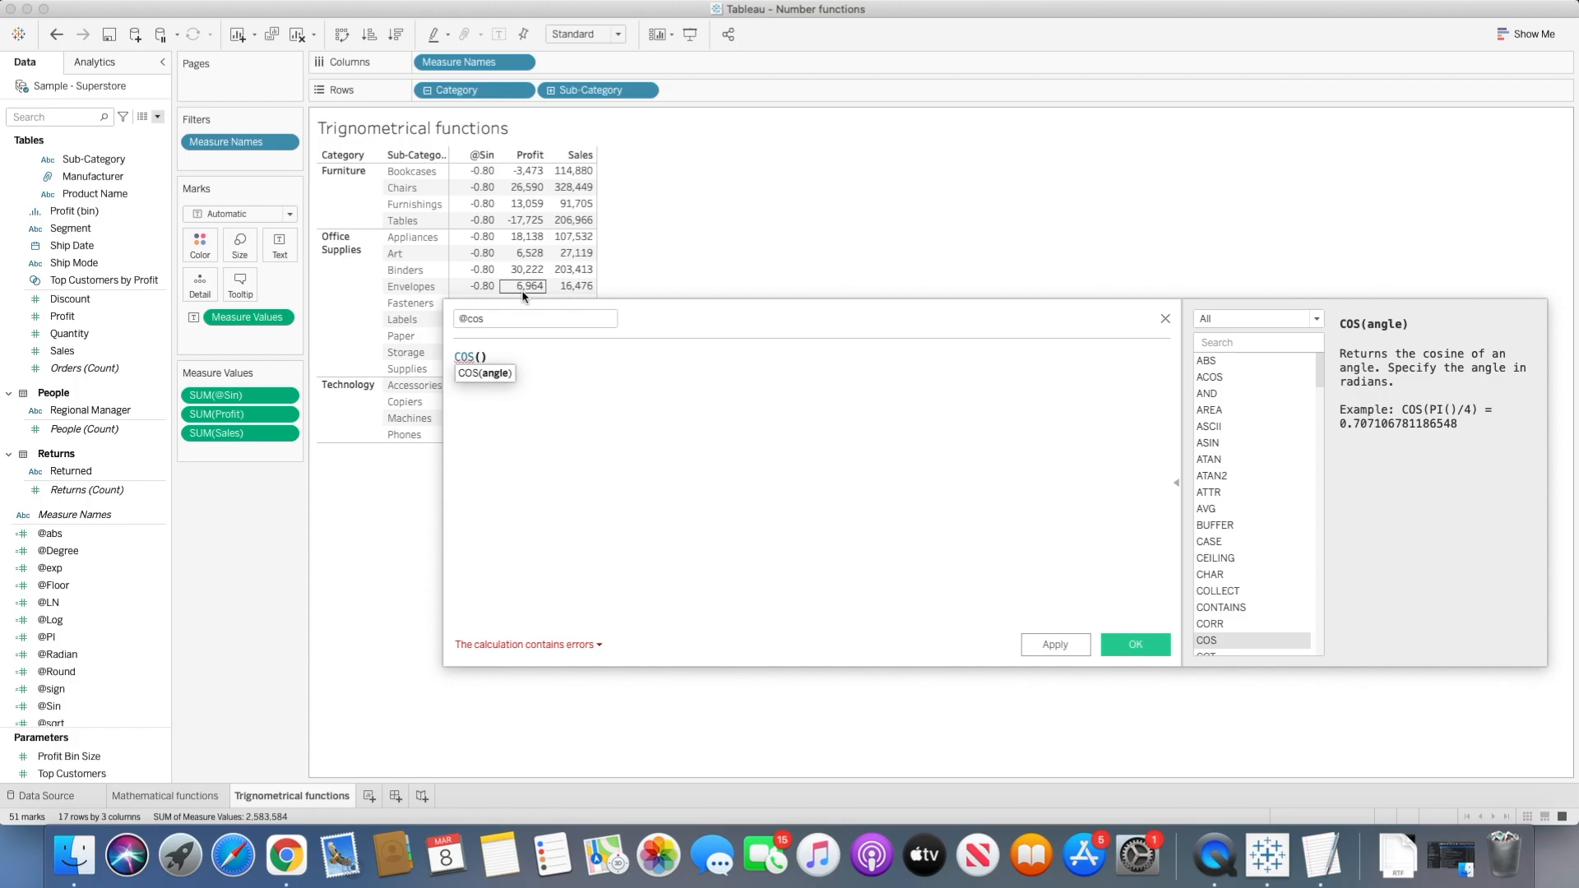
type("180")
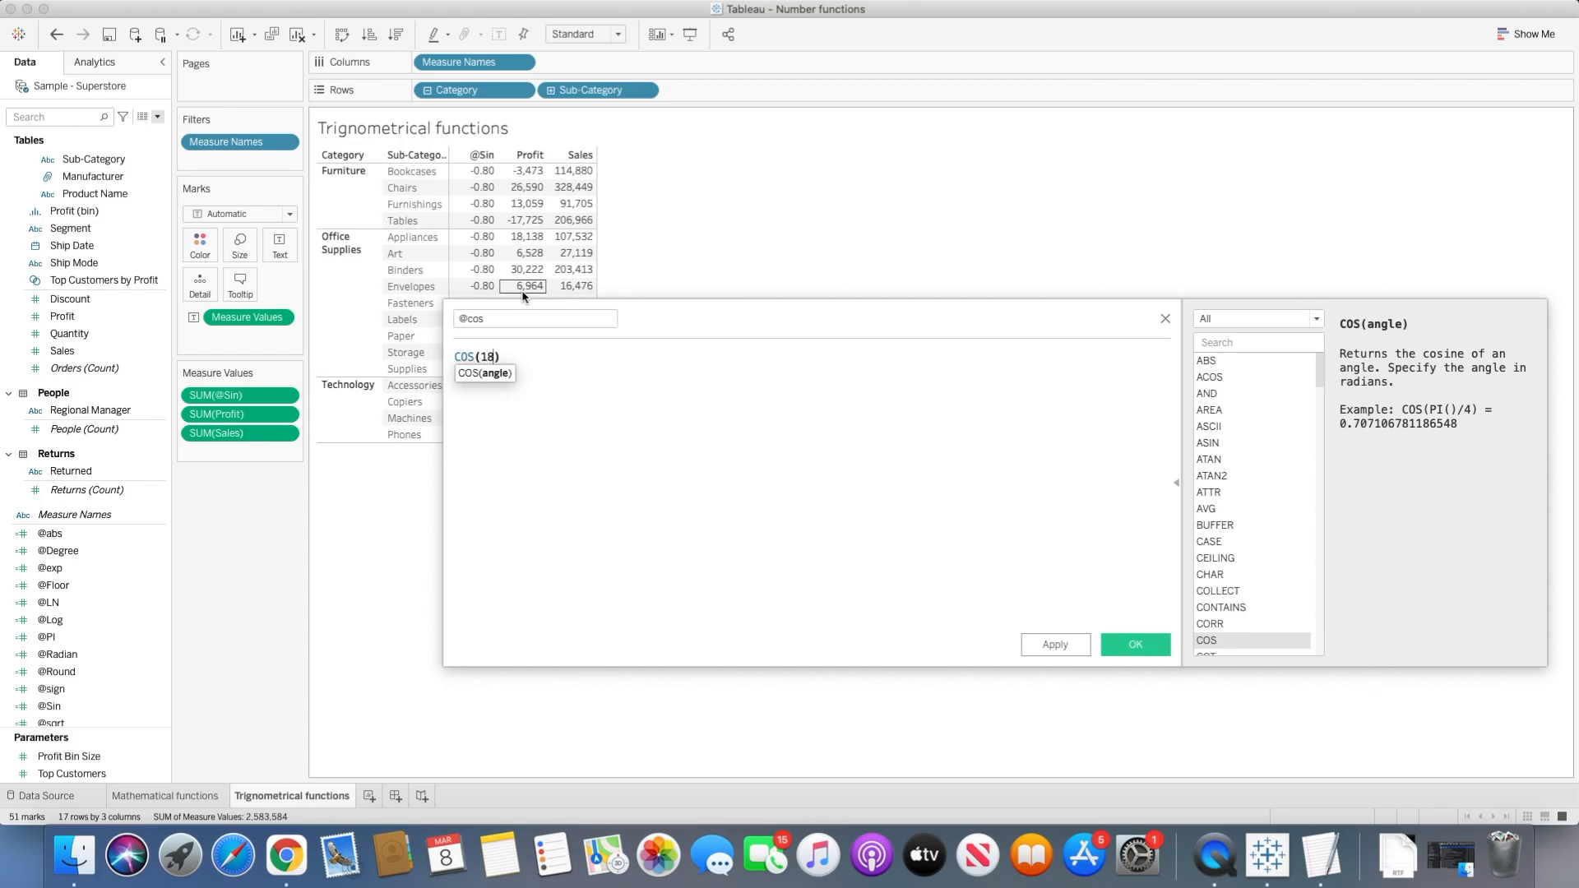
left_click(1106, 647)
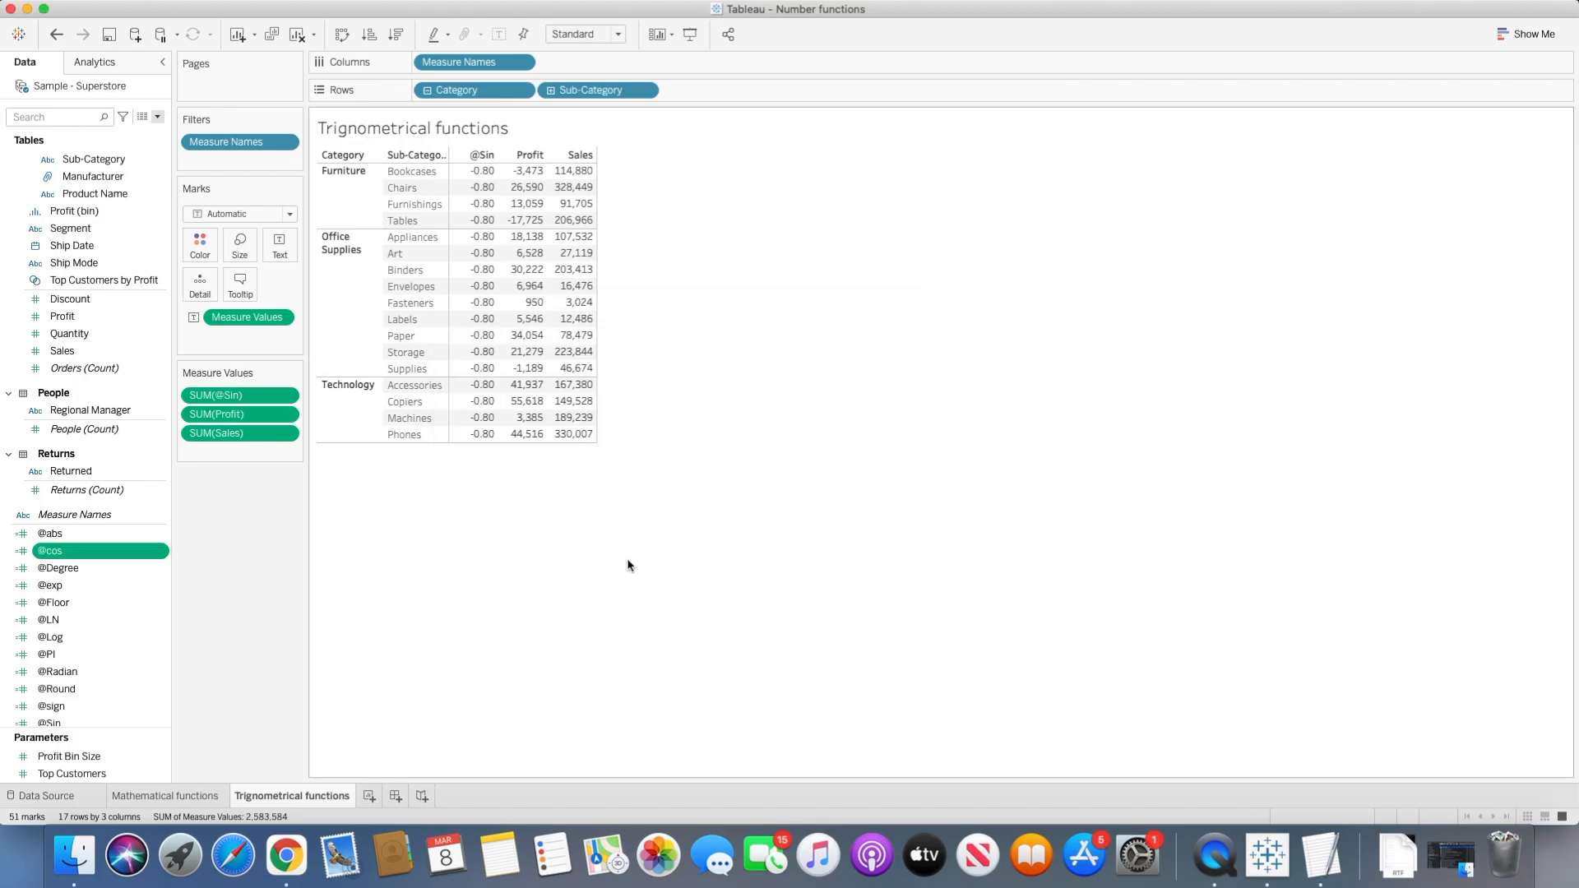
double_click(82, 556)
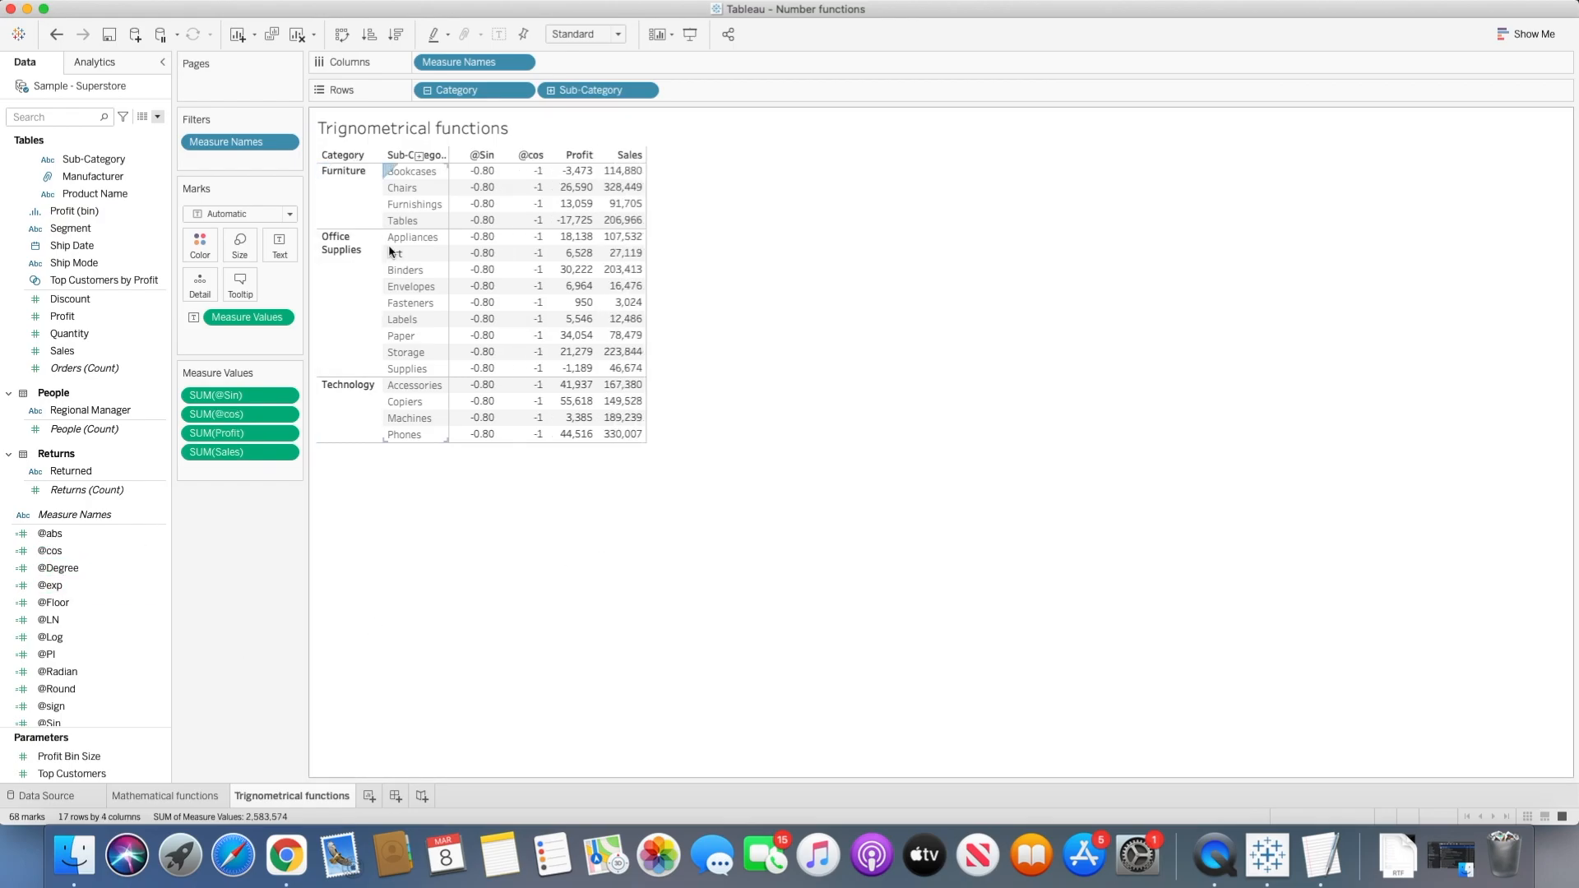
left_click(287, 420)
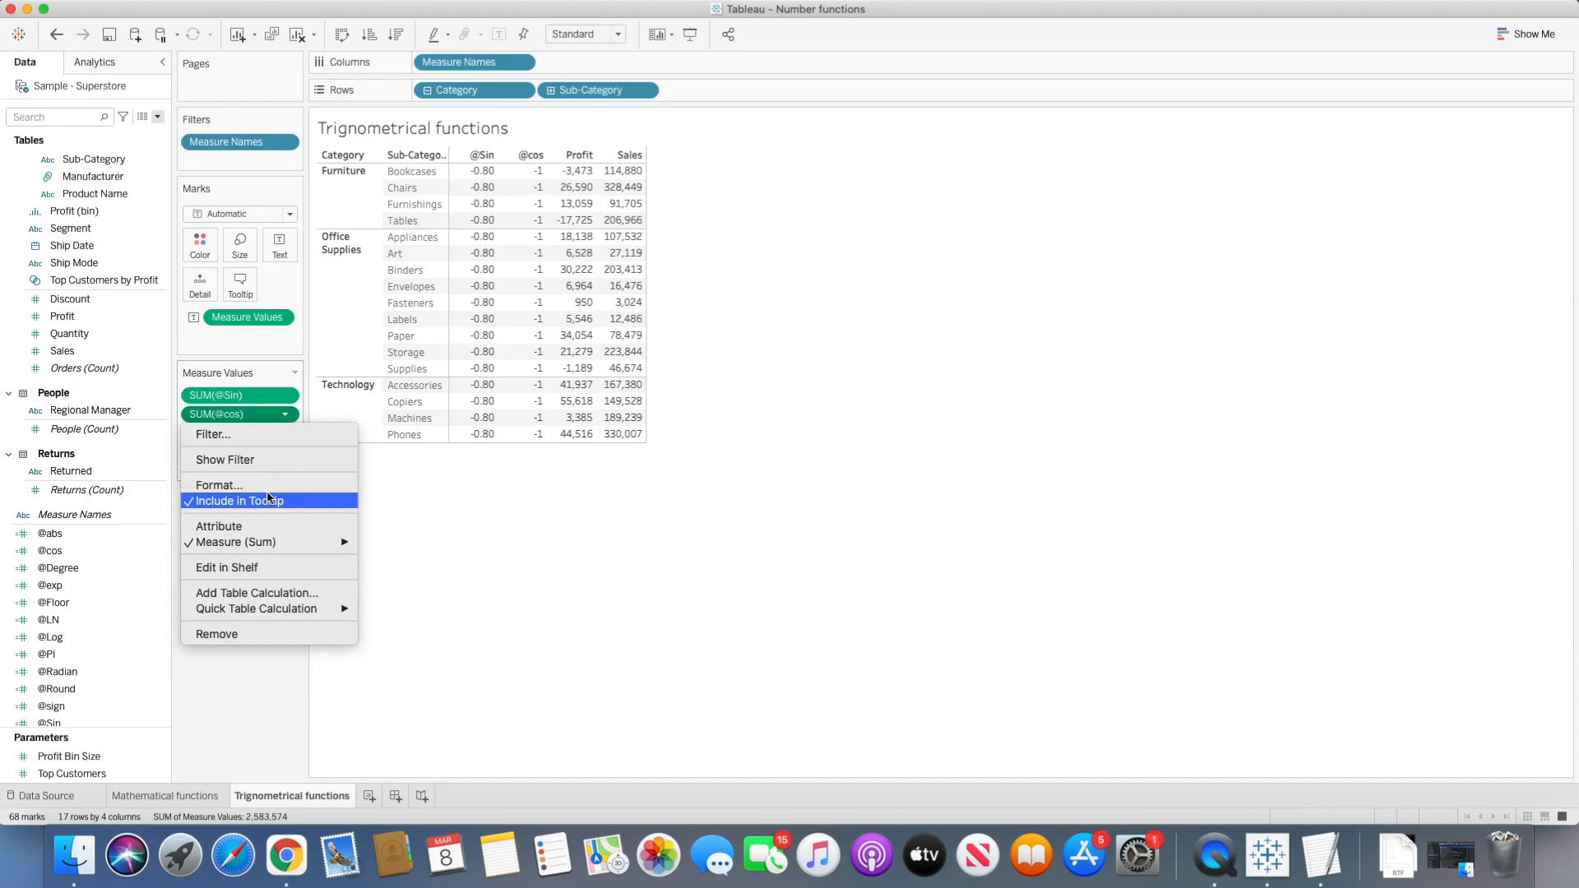
left_click(268, 498)
left_click(284, 414)
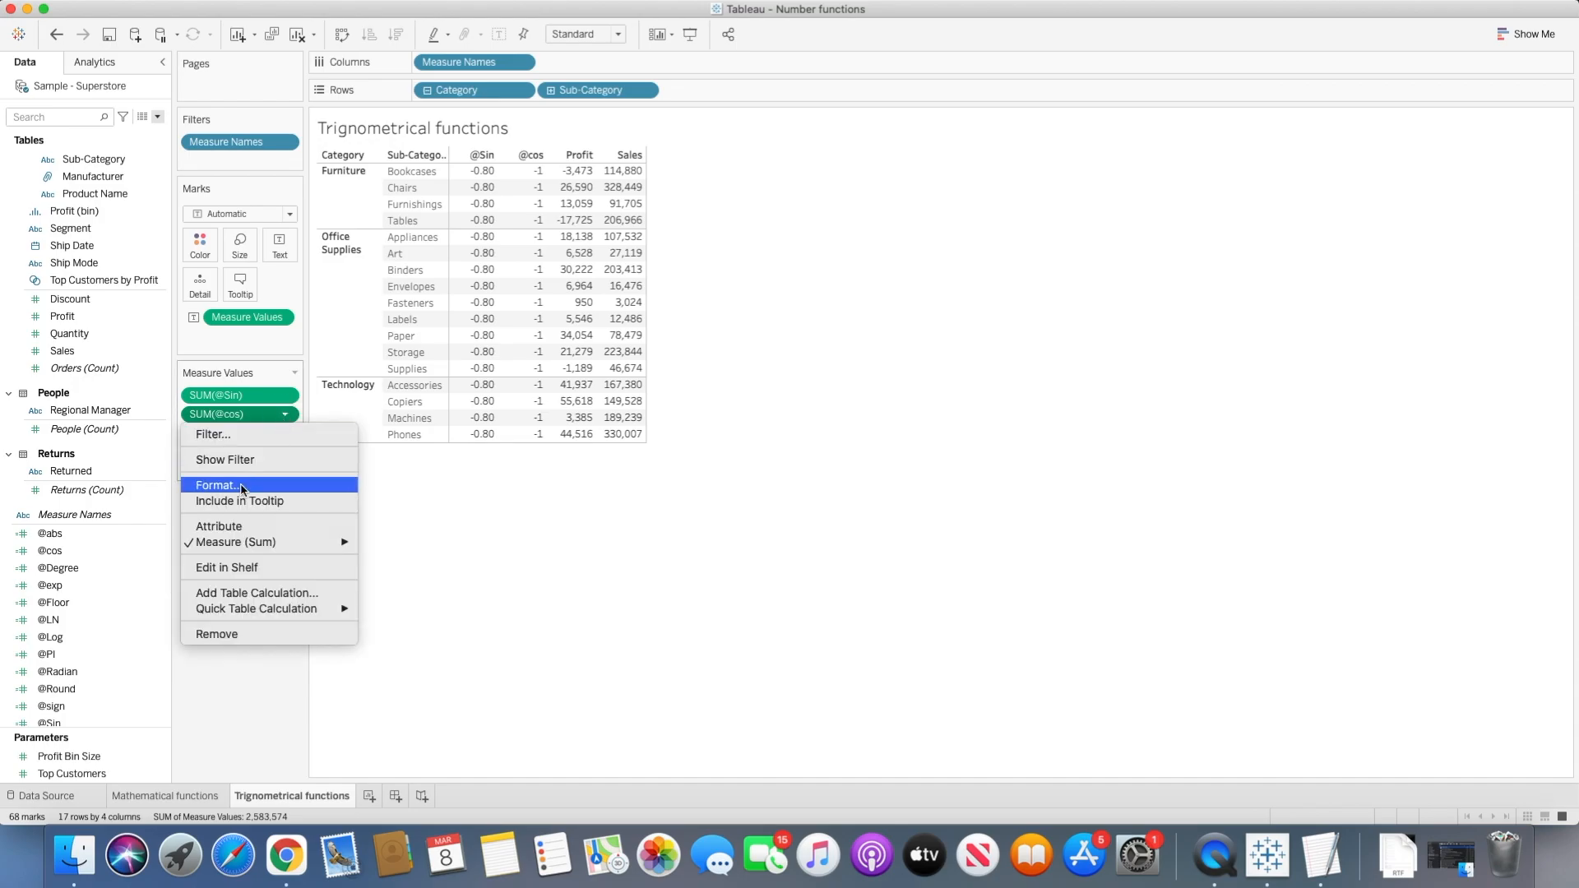
left_click(243, 487)
left_click(121, 165)
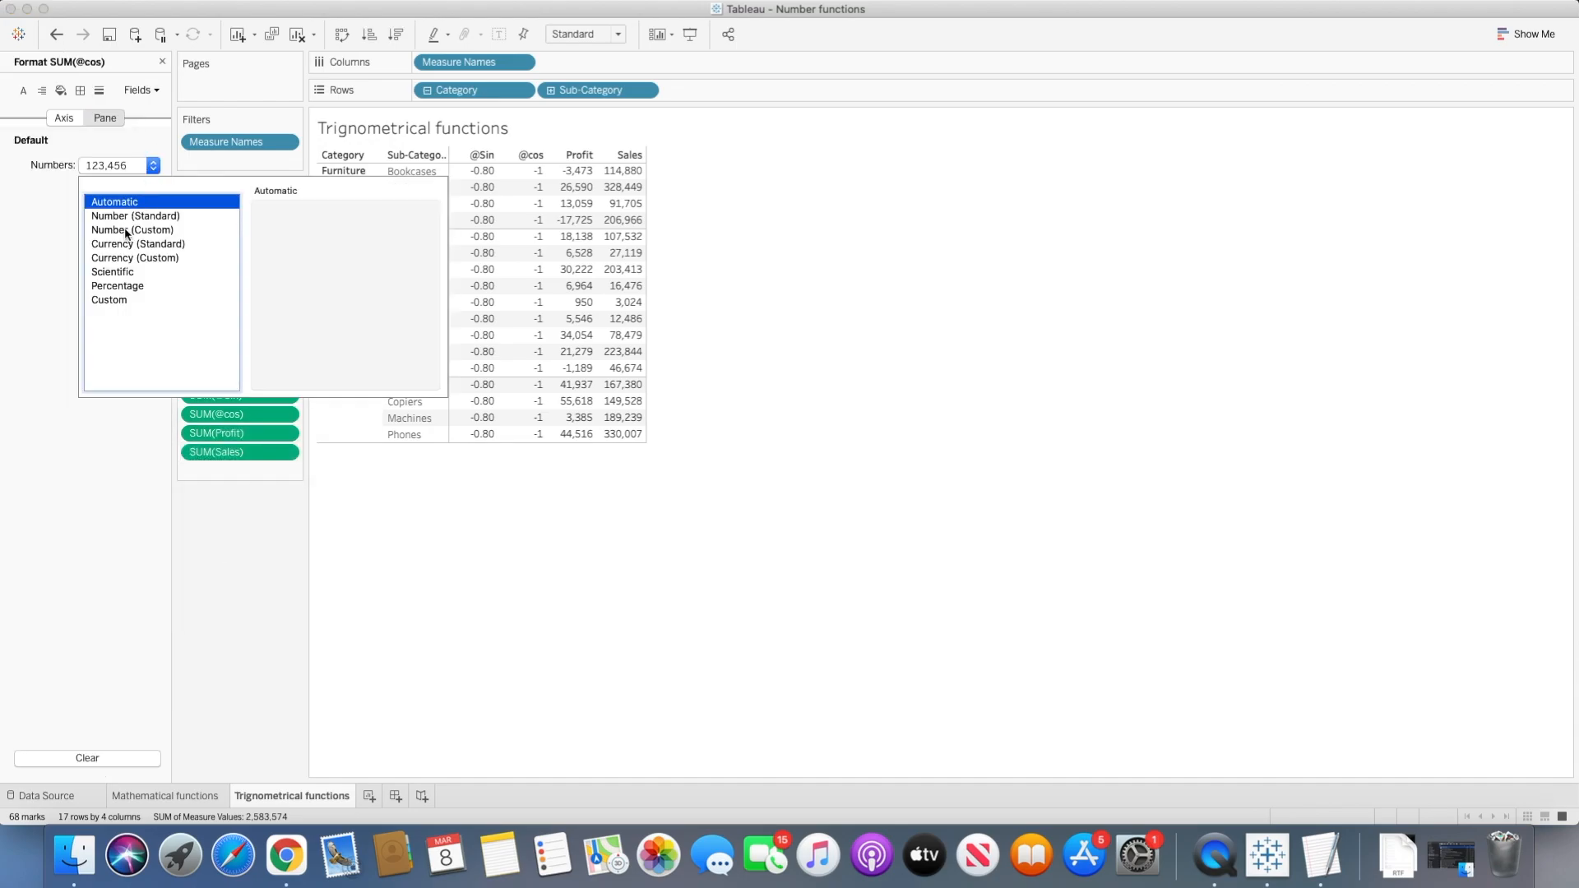
left_click(127, 231)
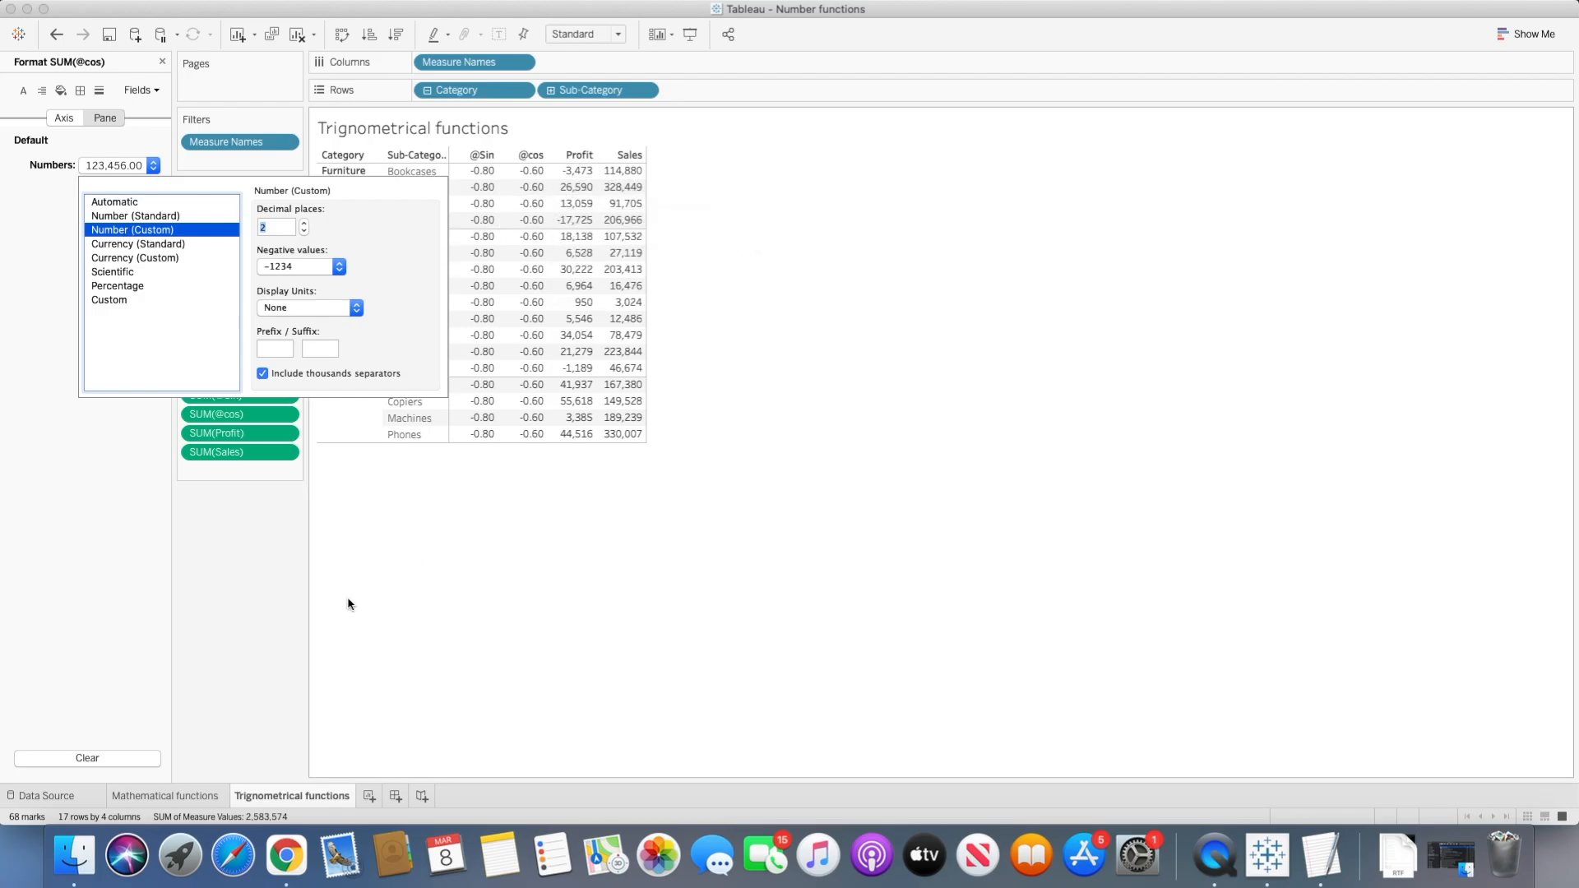
left_click(257, 599)
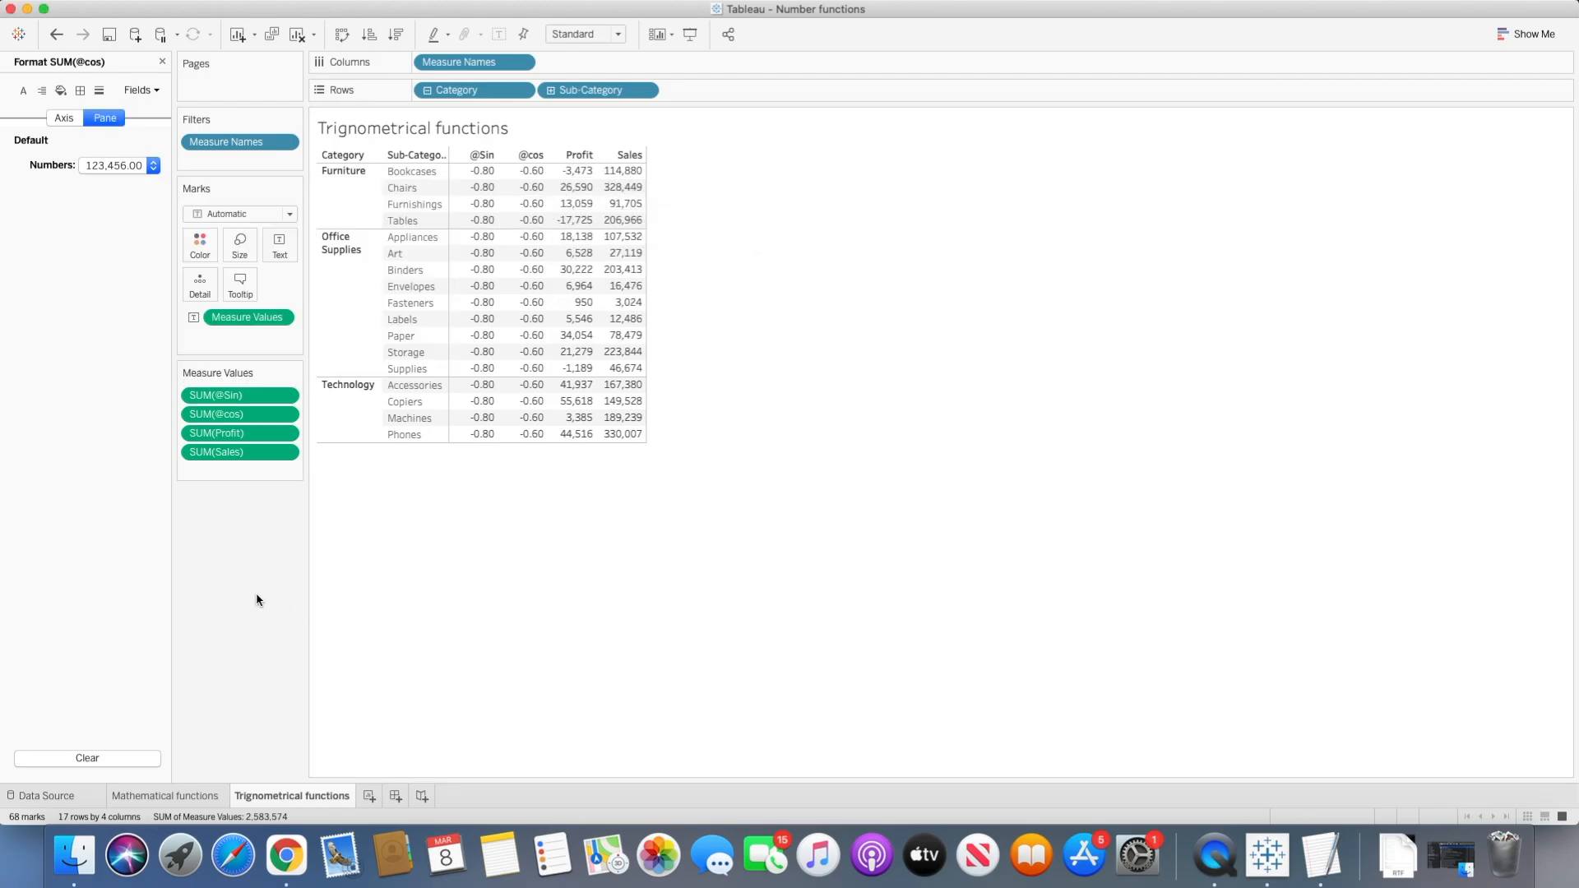
left_click(163, 61)
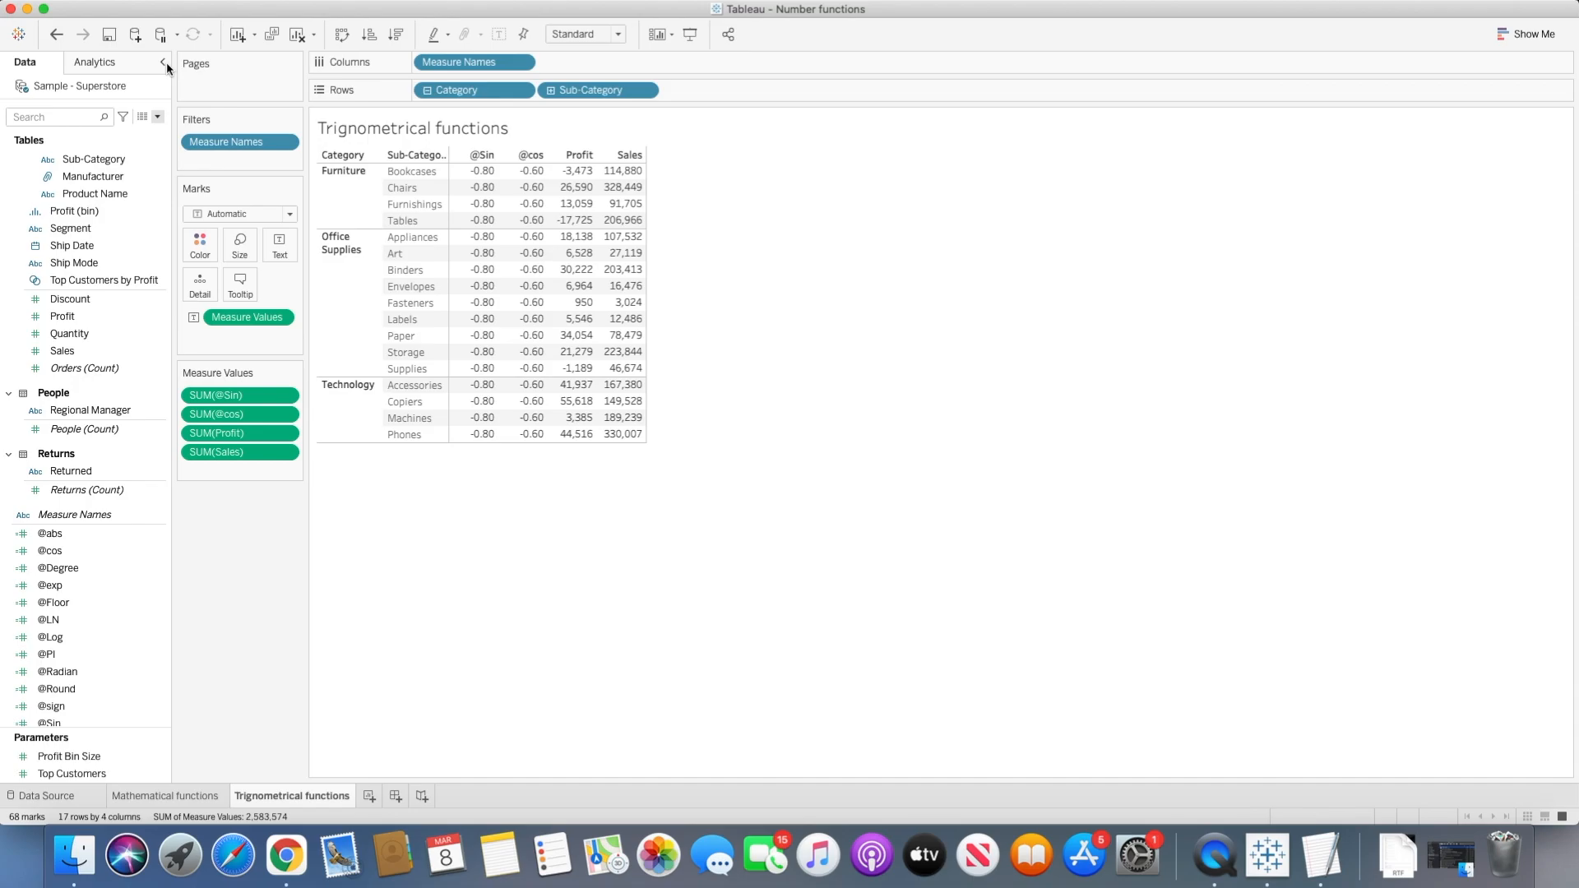
left_click(157, 116)
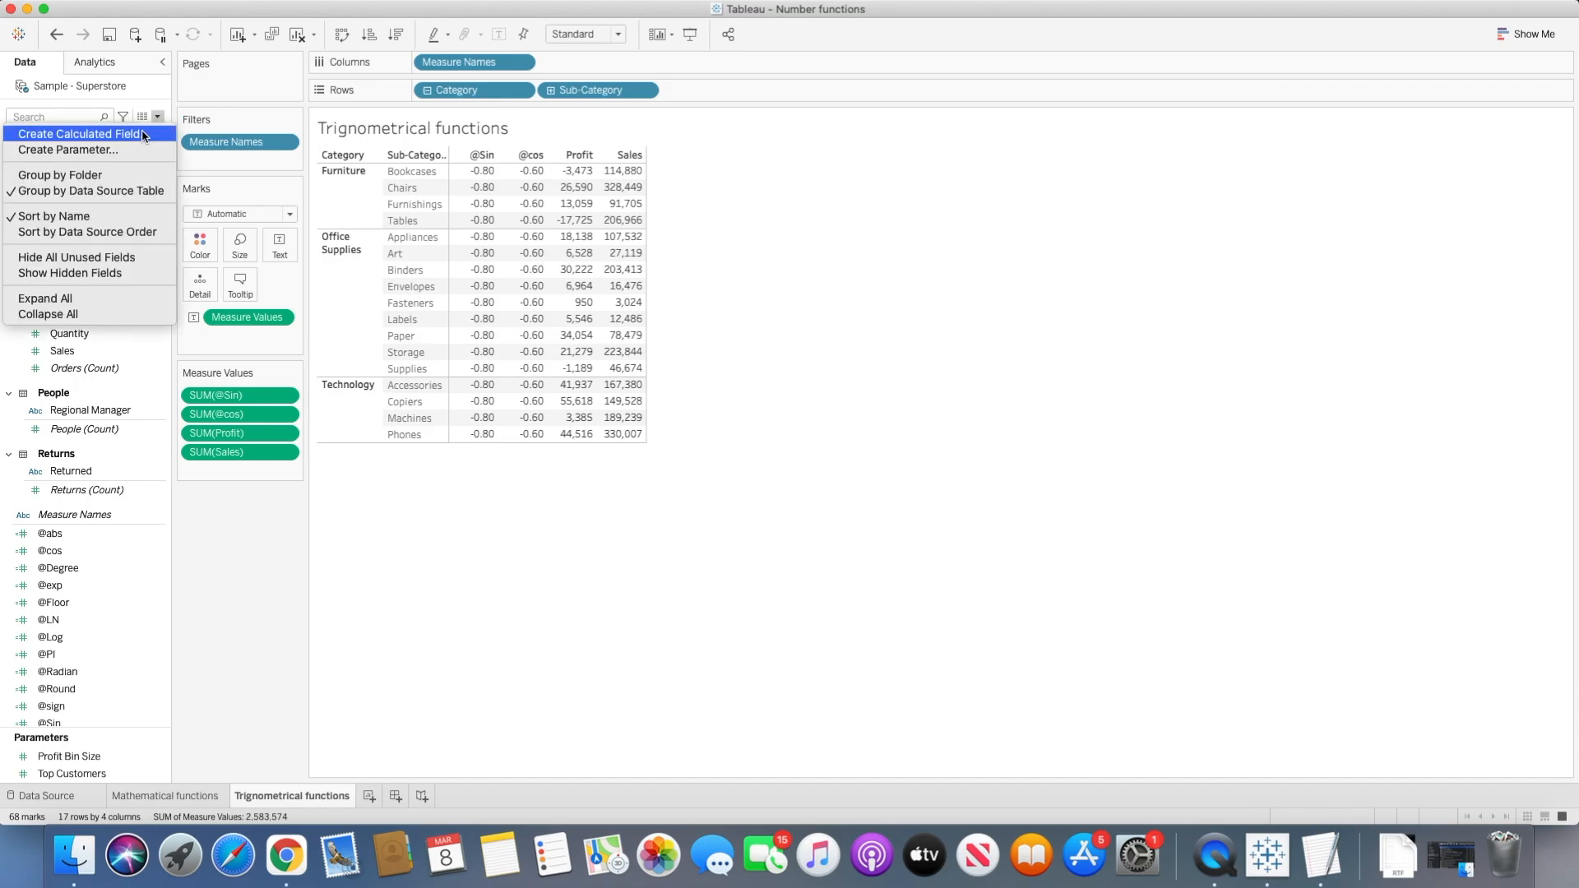
left_click(57, 130)
type("@tan")
left_click(513, 349)
type("tan")
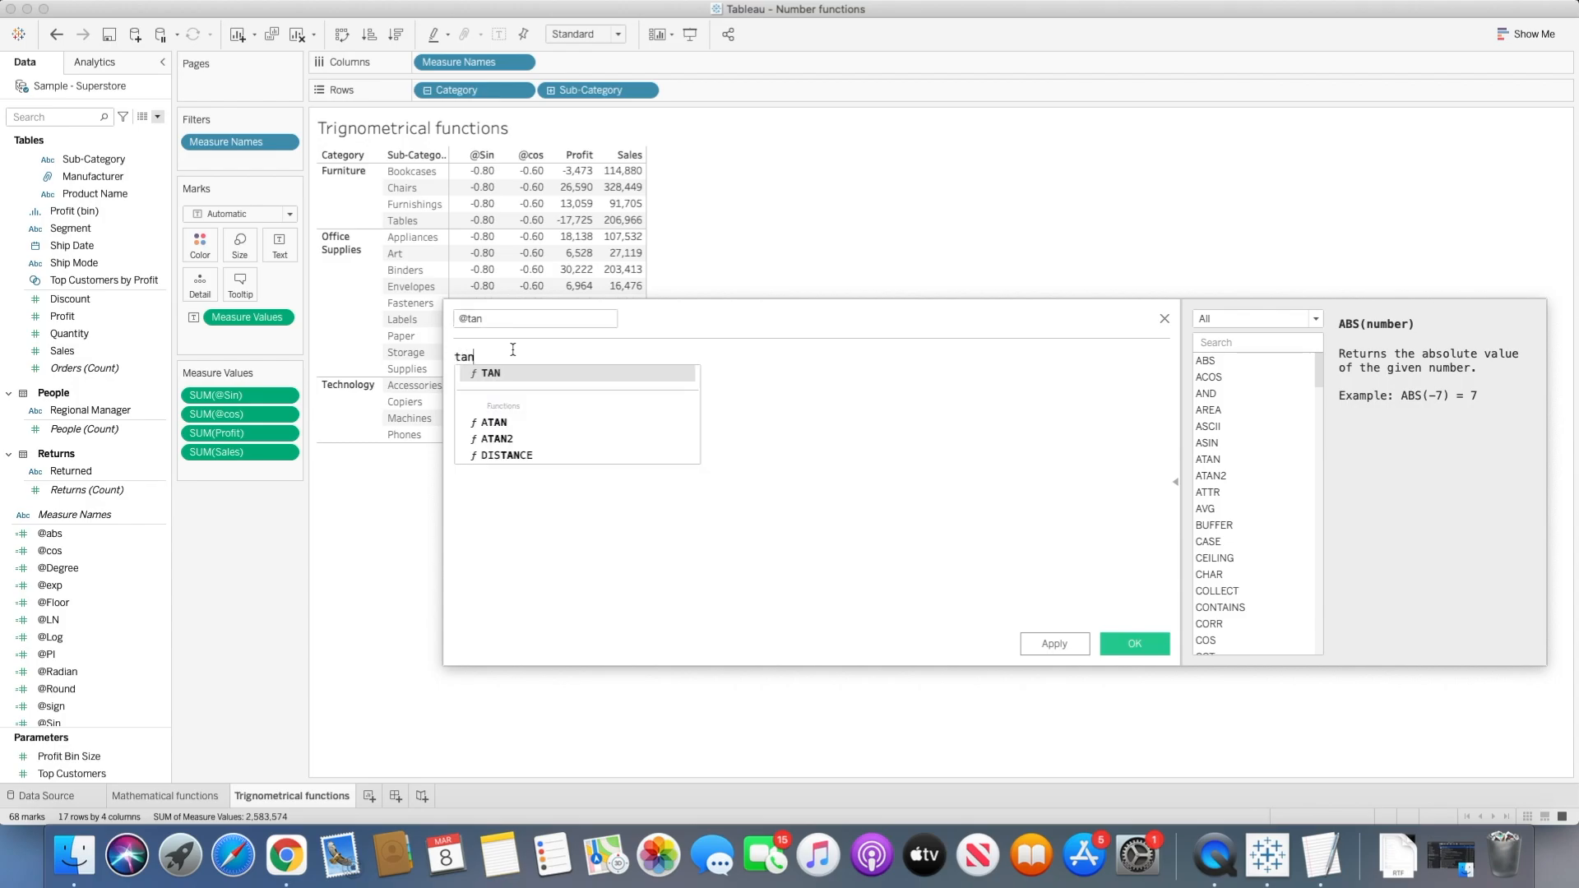
key("Return")
type("180")
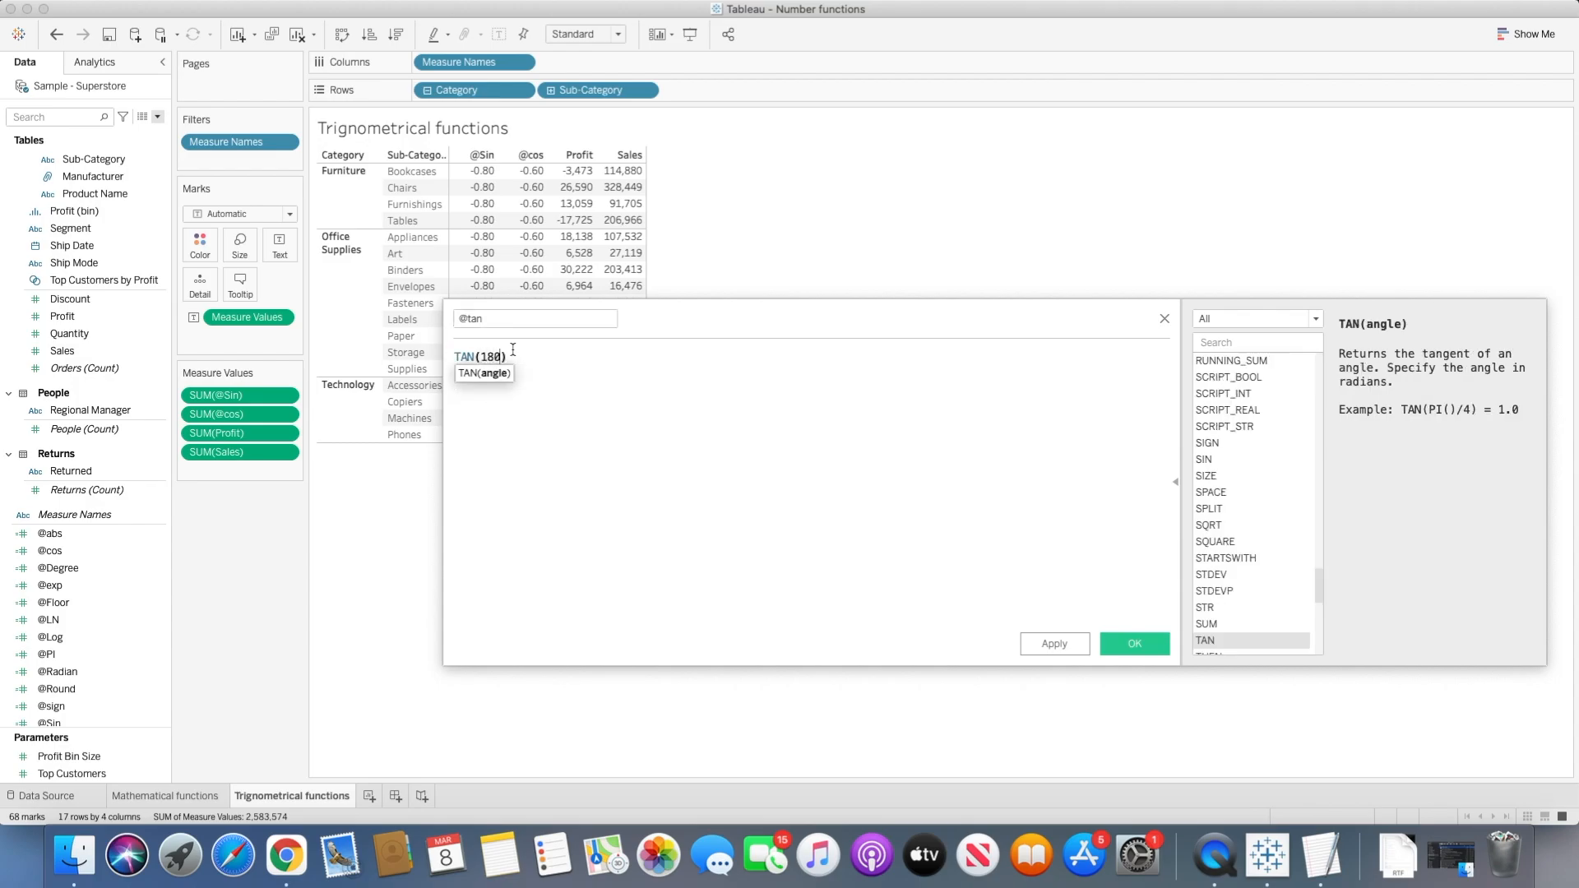
left_click(1134, 643)
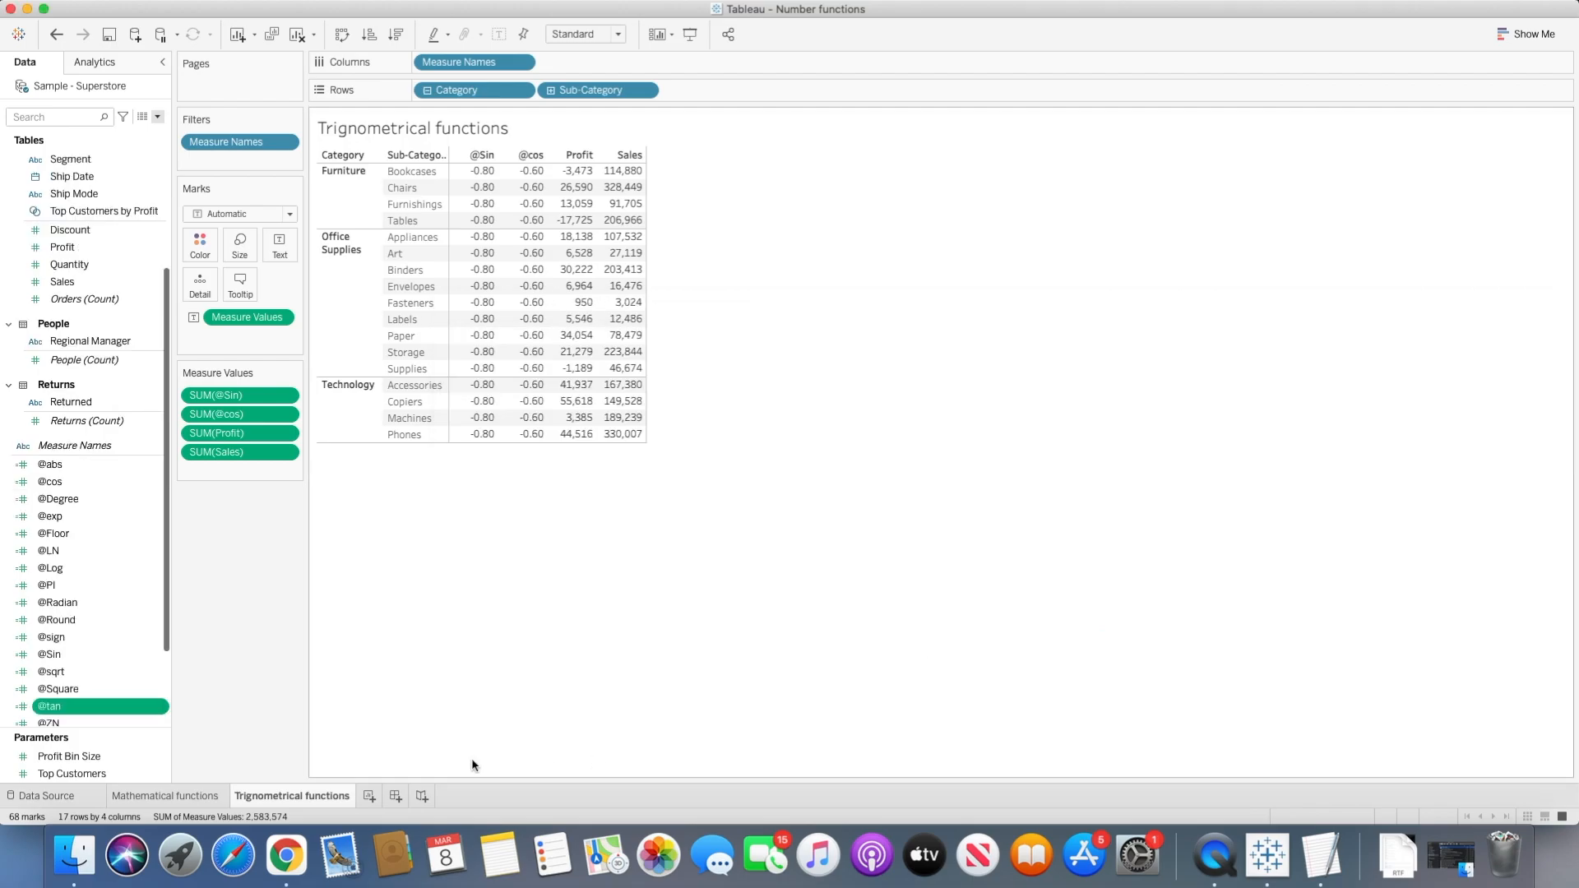
double_click(111, 709)
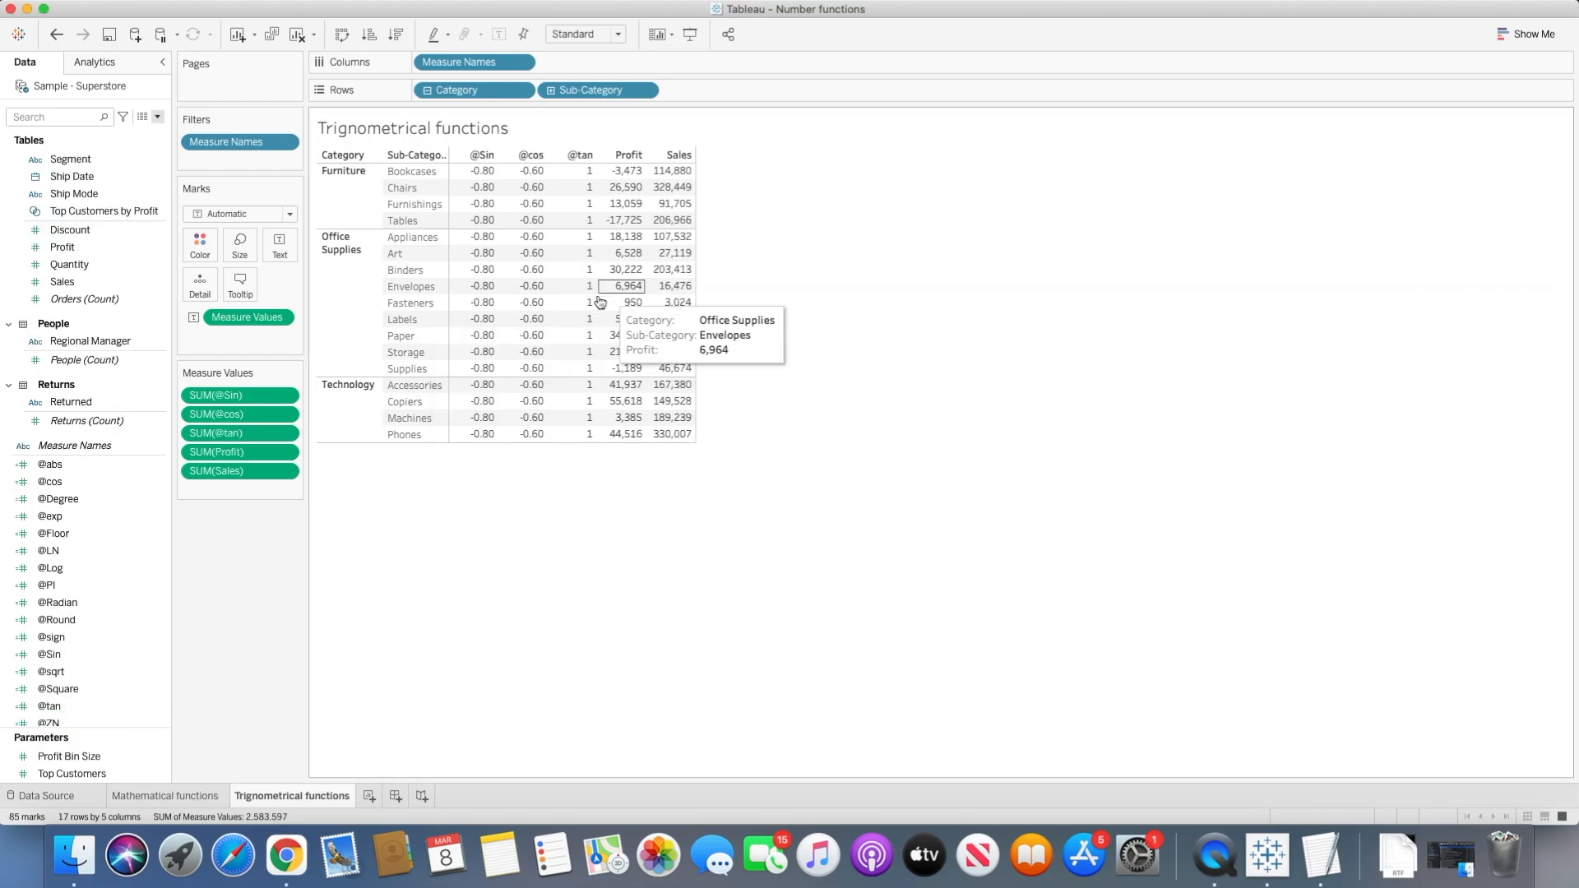
left_click(285, 434)
left_click(218, 504)
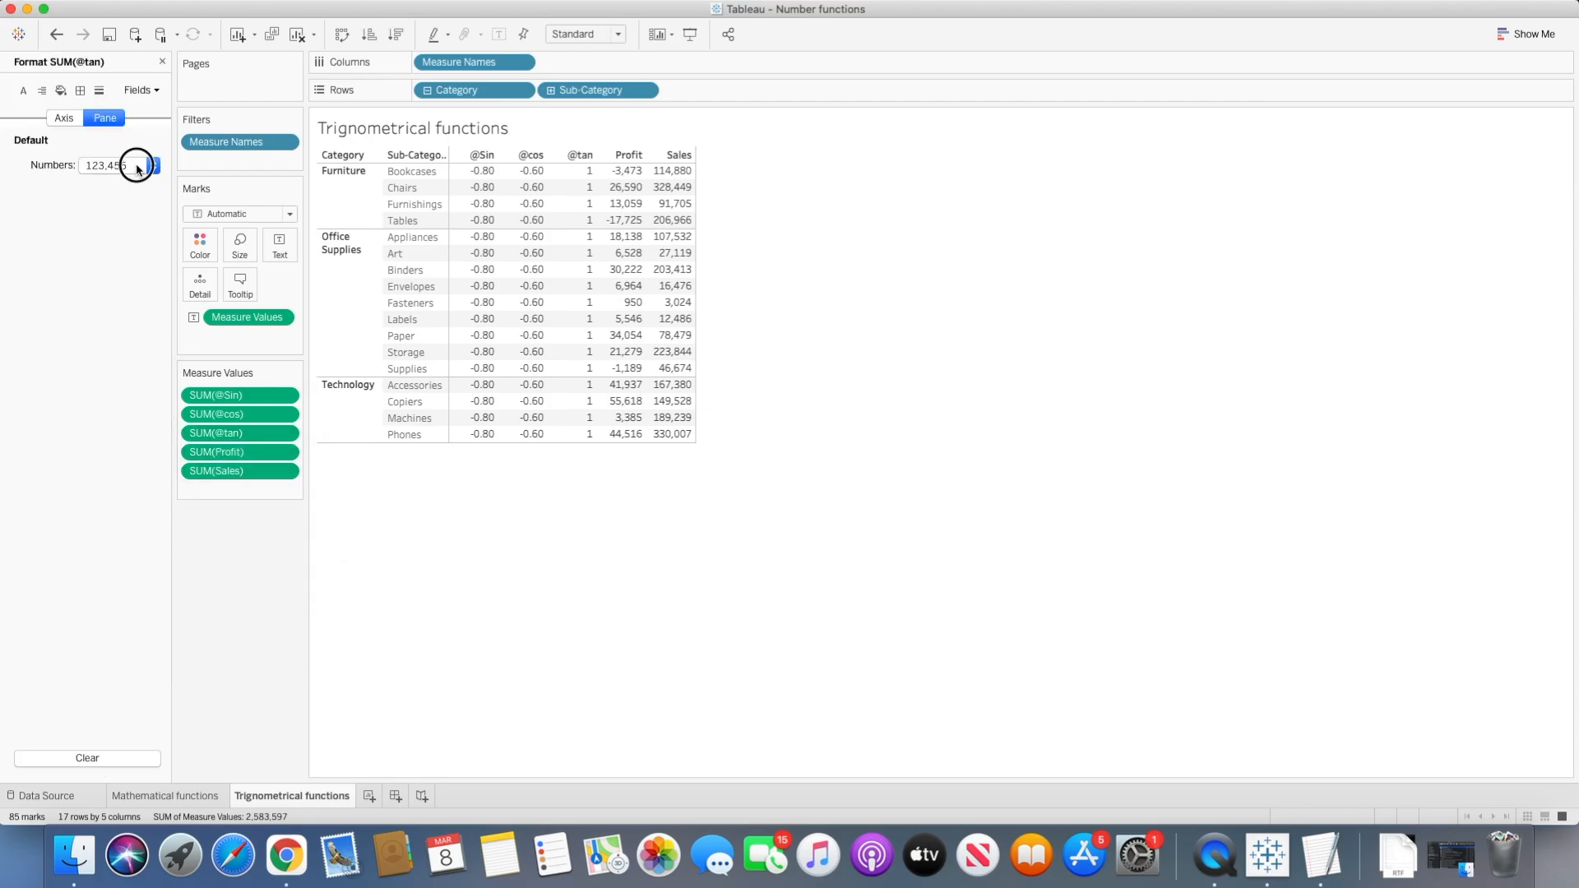
left_click(136, 165)
left_click(135, 231)
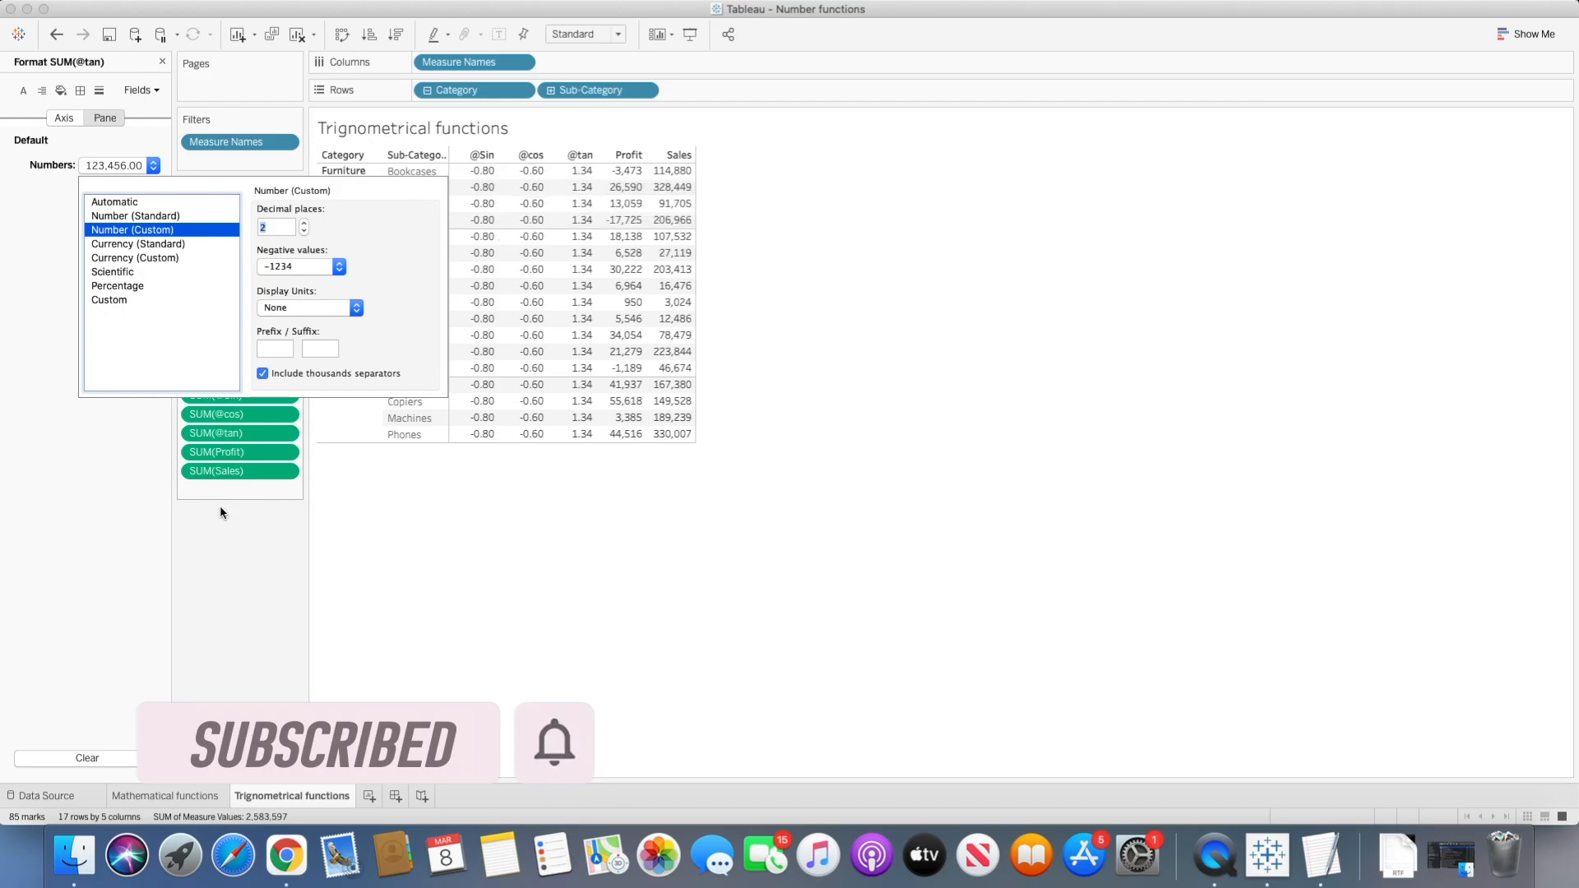
left_click(227, 554)
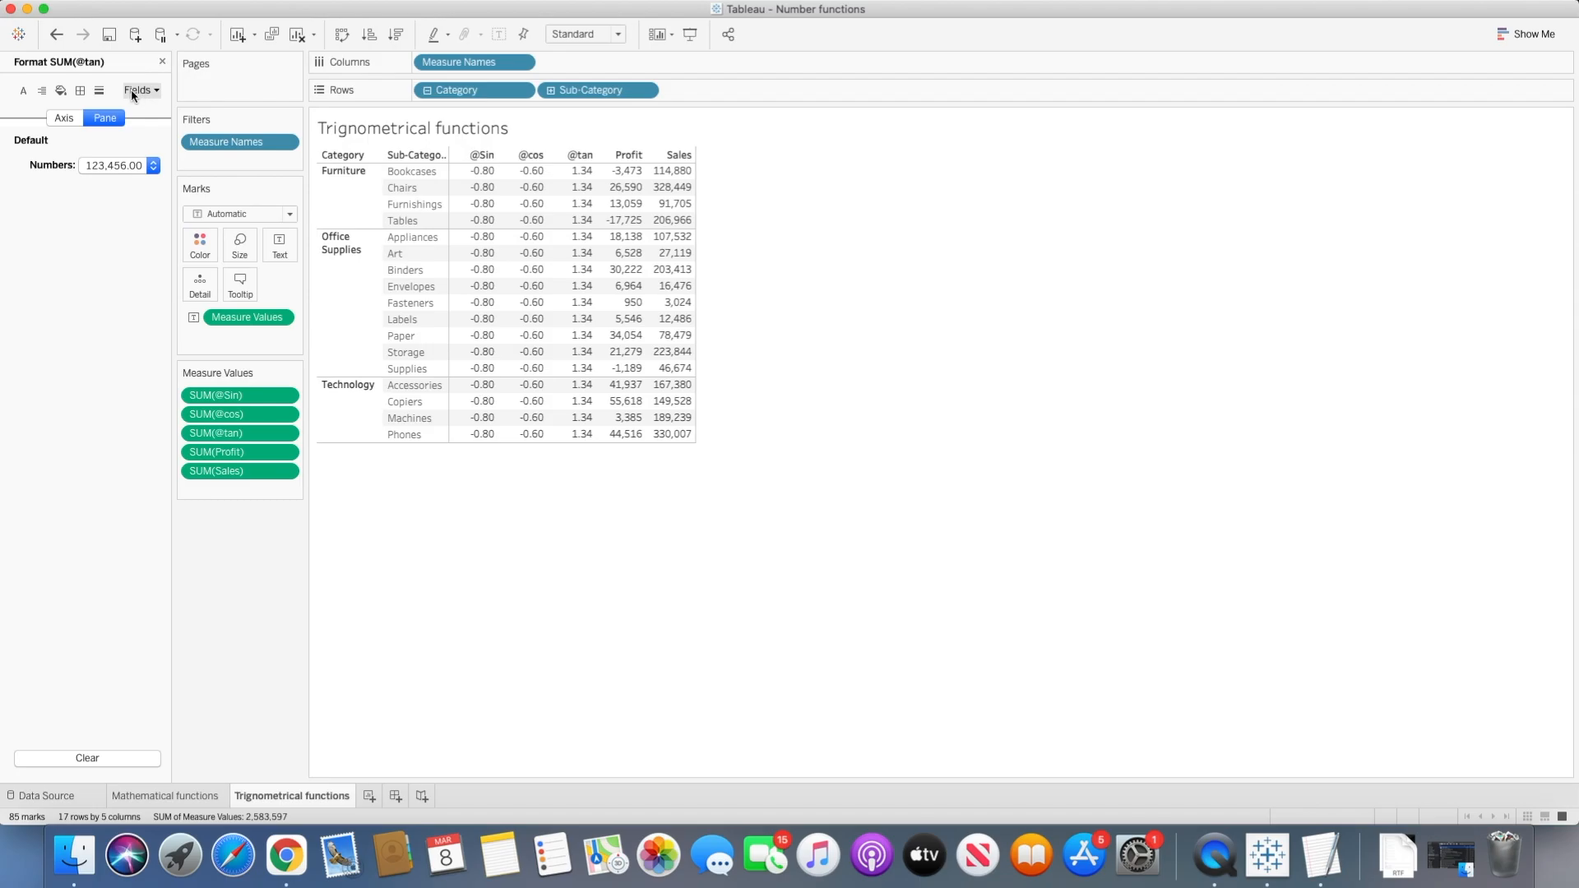
left_click(162, 62)
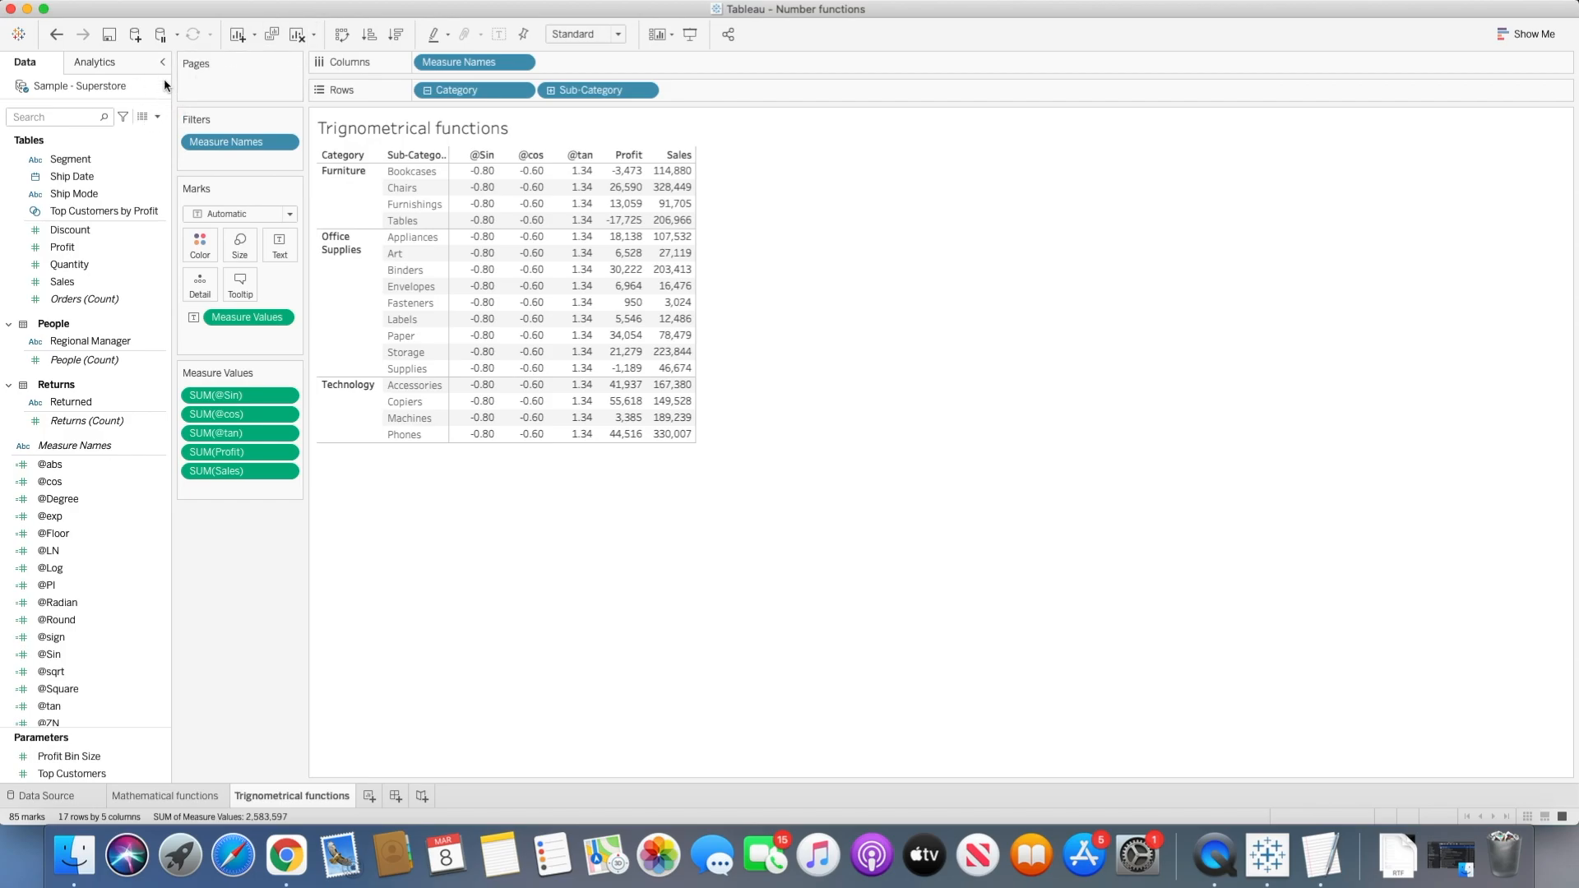
left_click(157, 117)
left_click(74, 125)
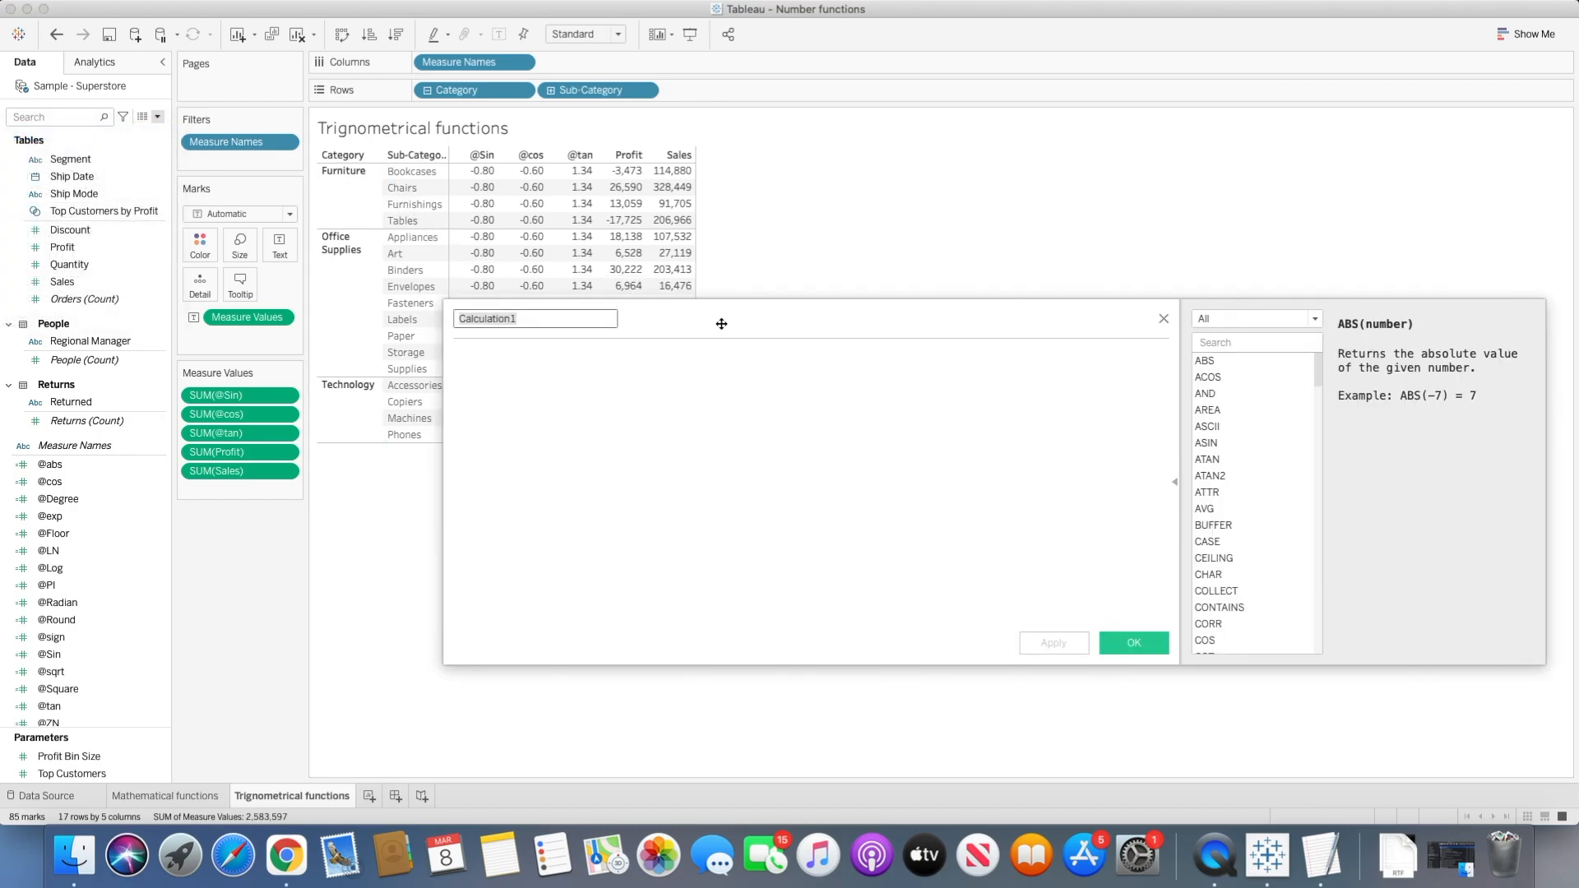
type("@cot")
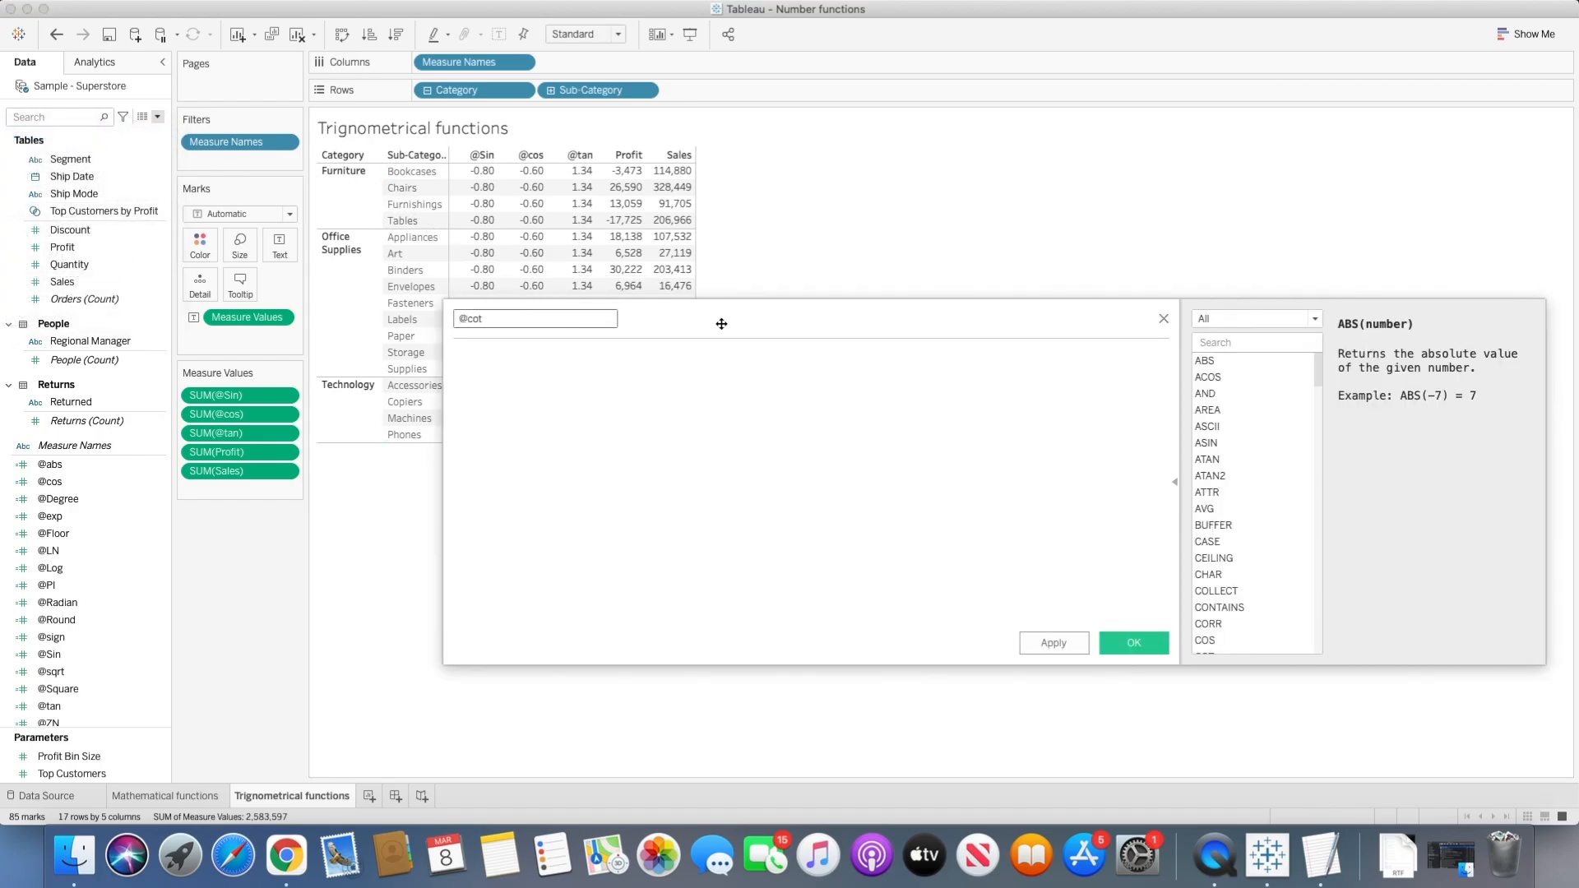
key("Tab")
type("cot")
key("Return")
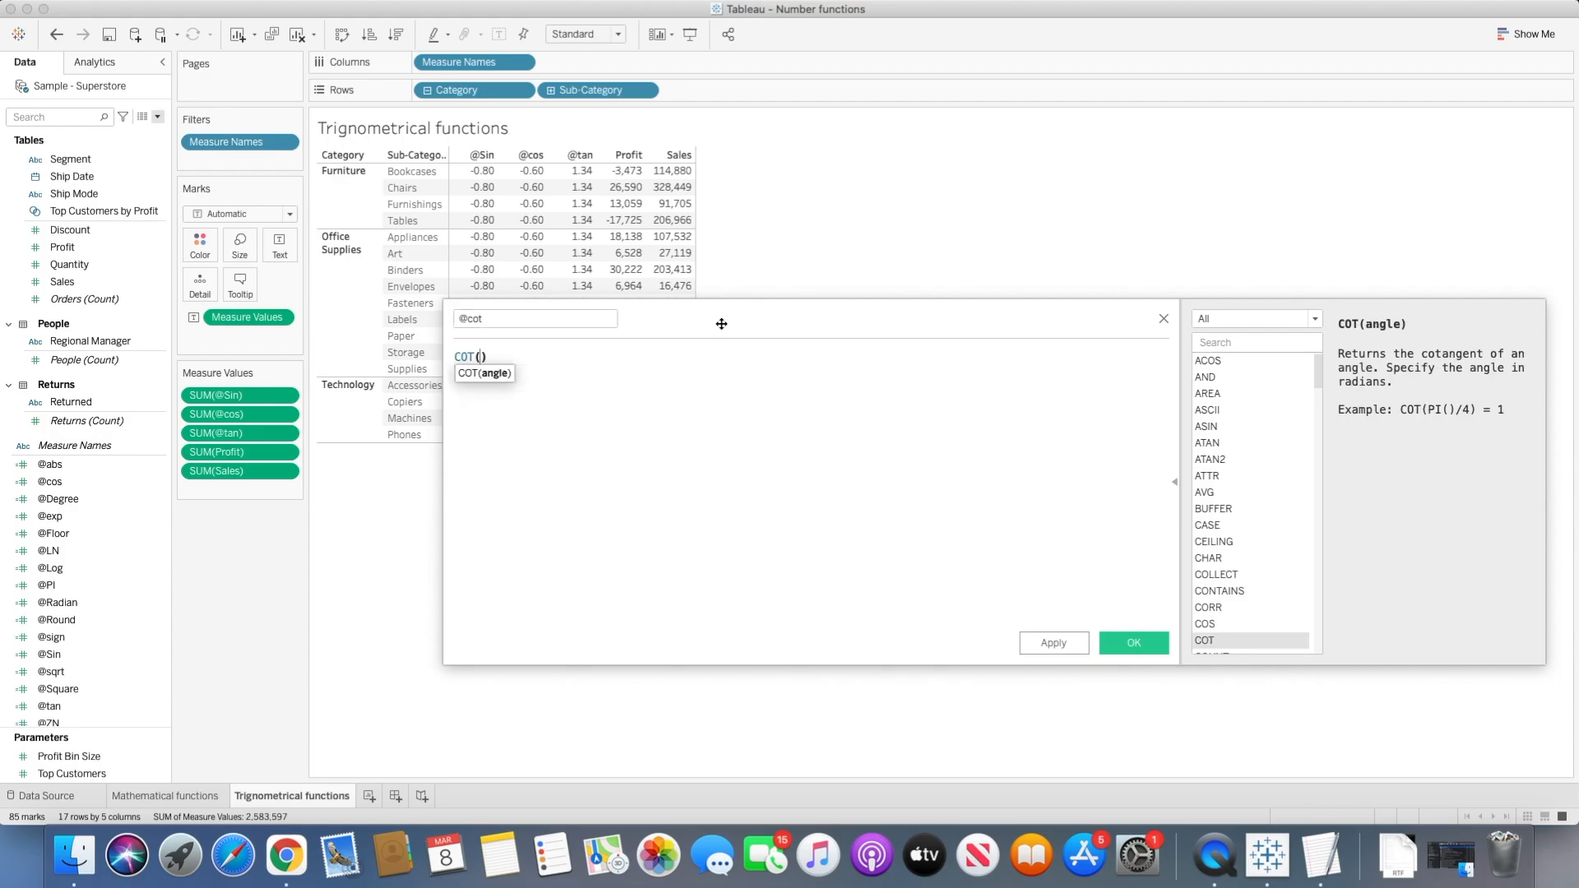
type("180")
left_click(1125, 644)
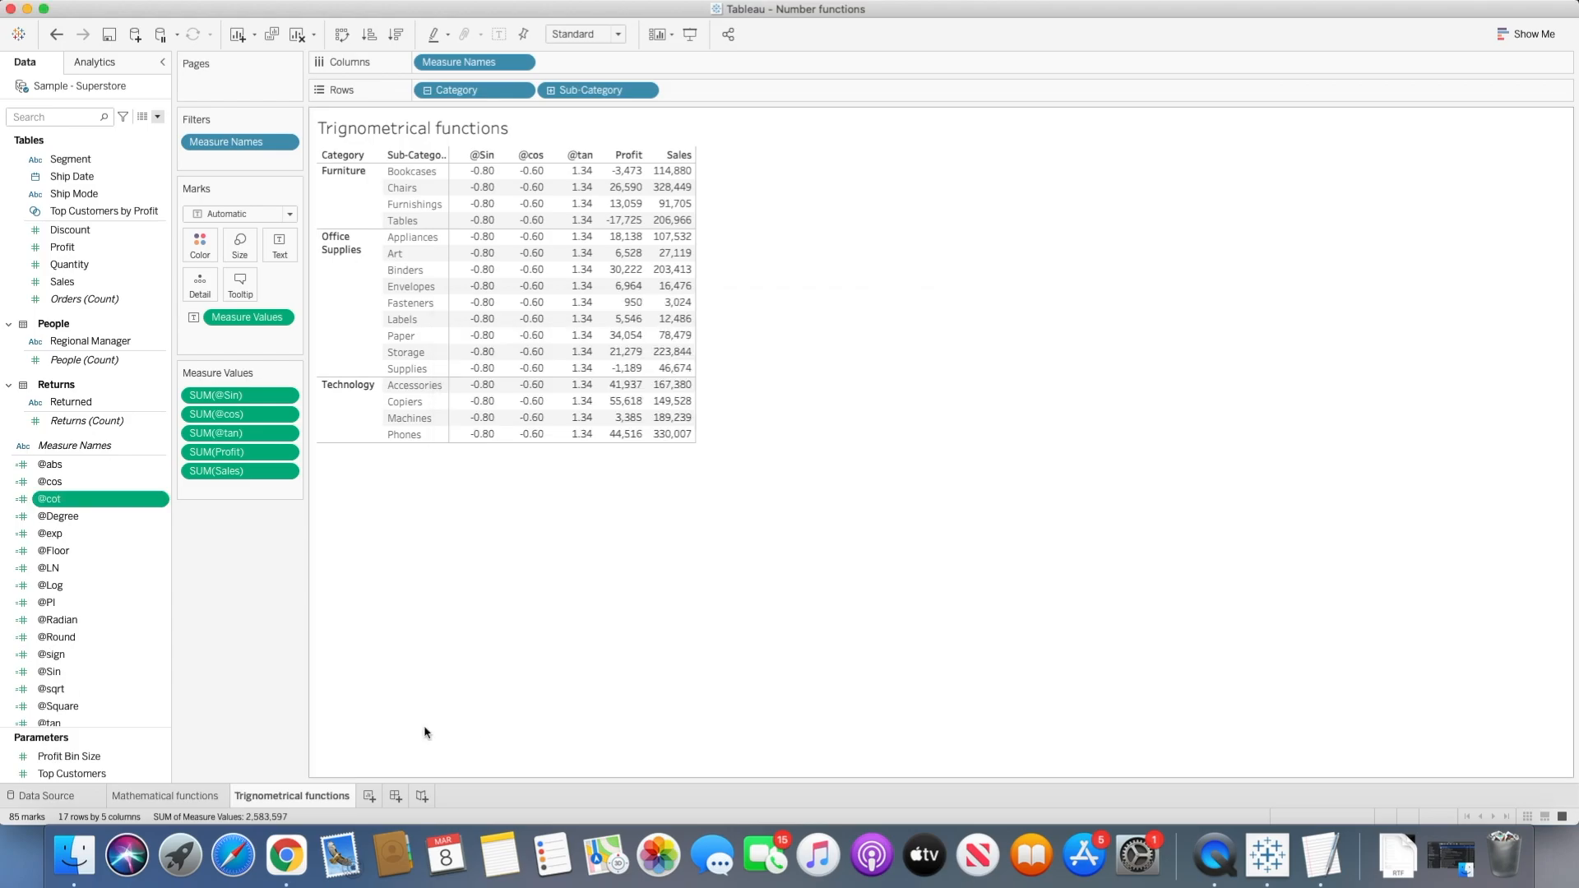
double_click(88, 498)
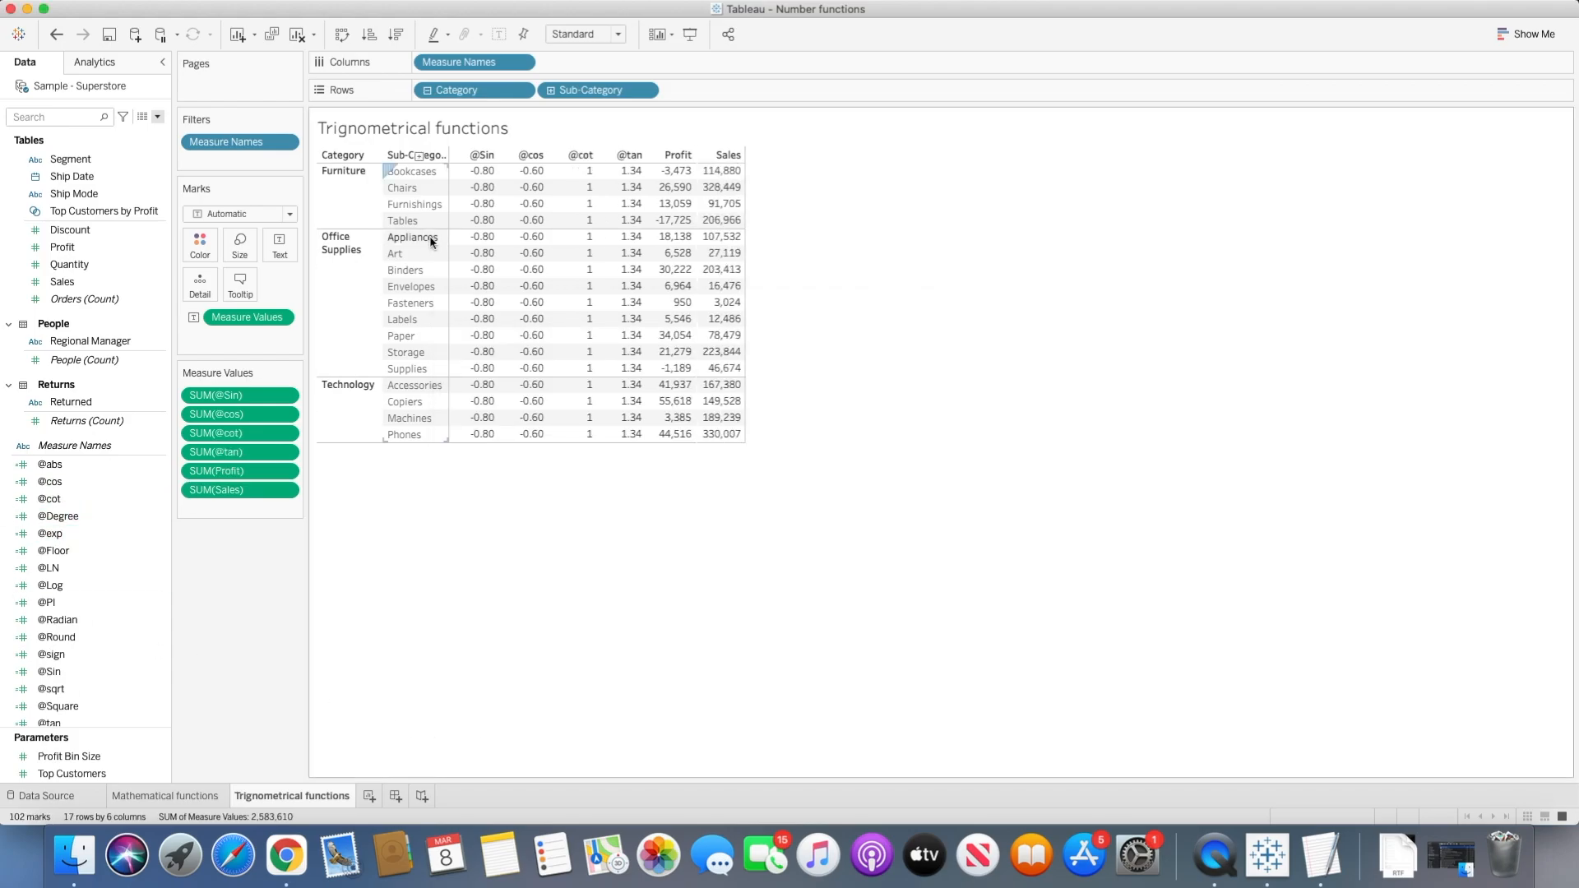
left_click(285, 434)
left_click(247, 505)
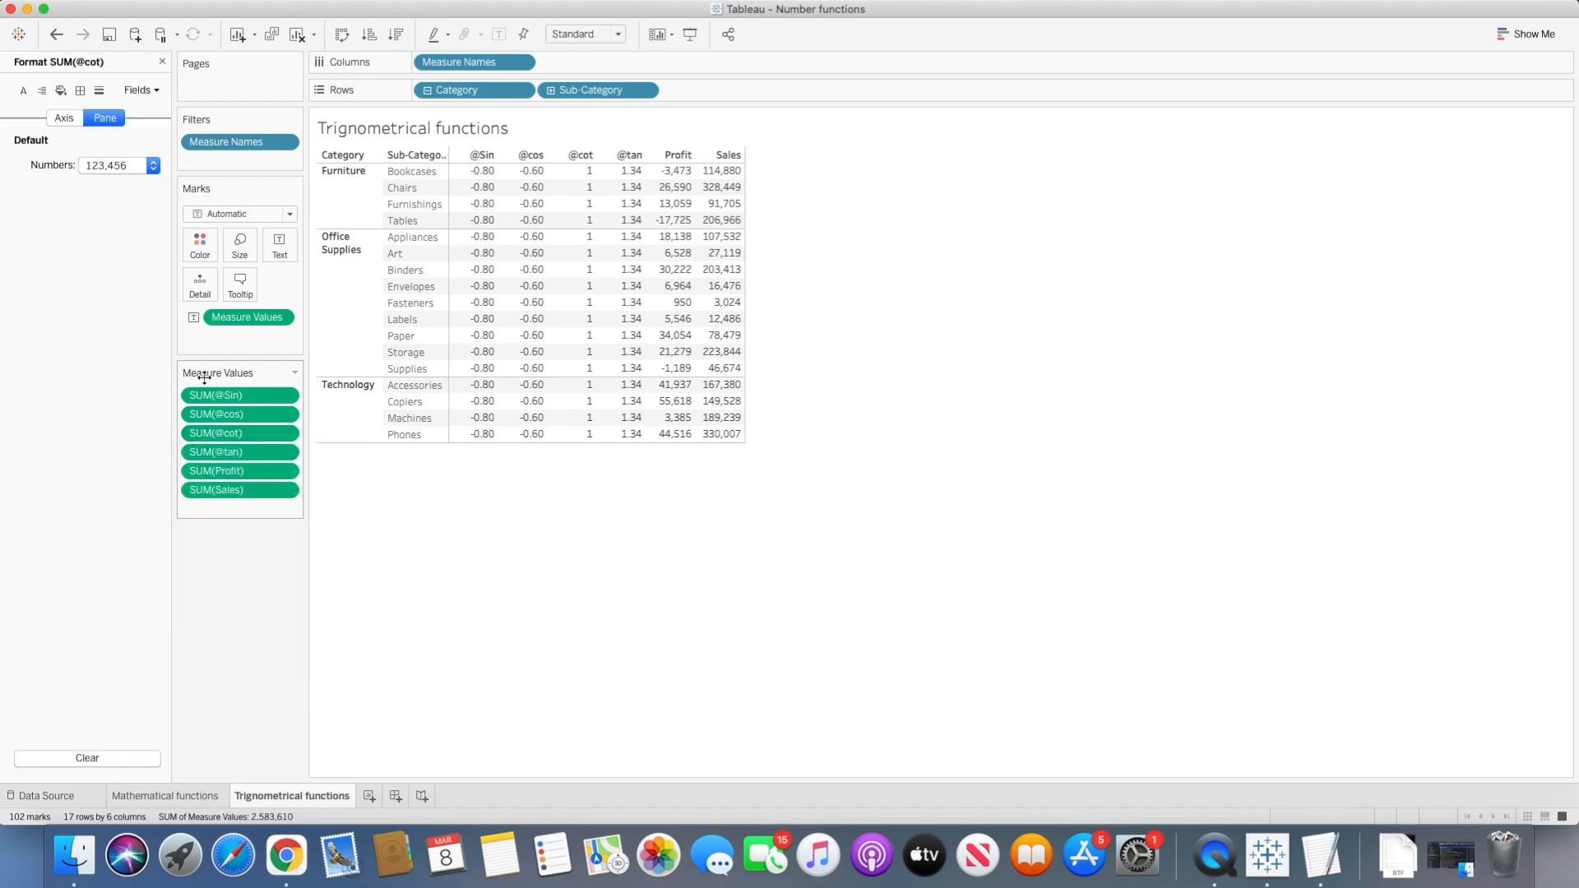
left_click(153, 165)
left_click(125, 231)
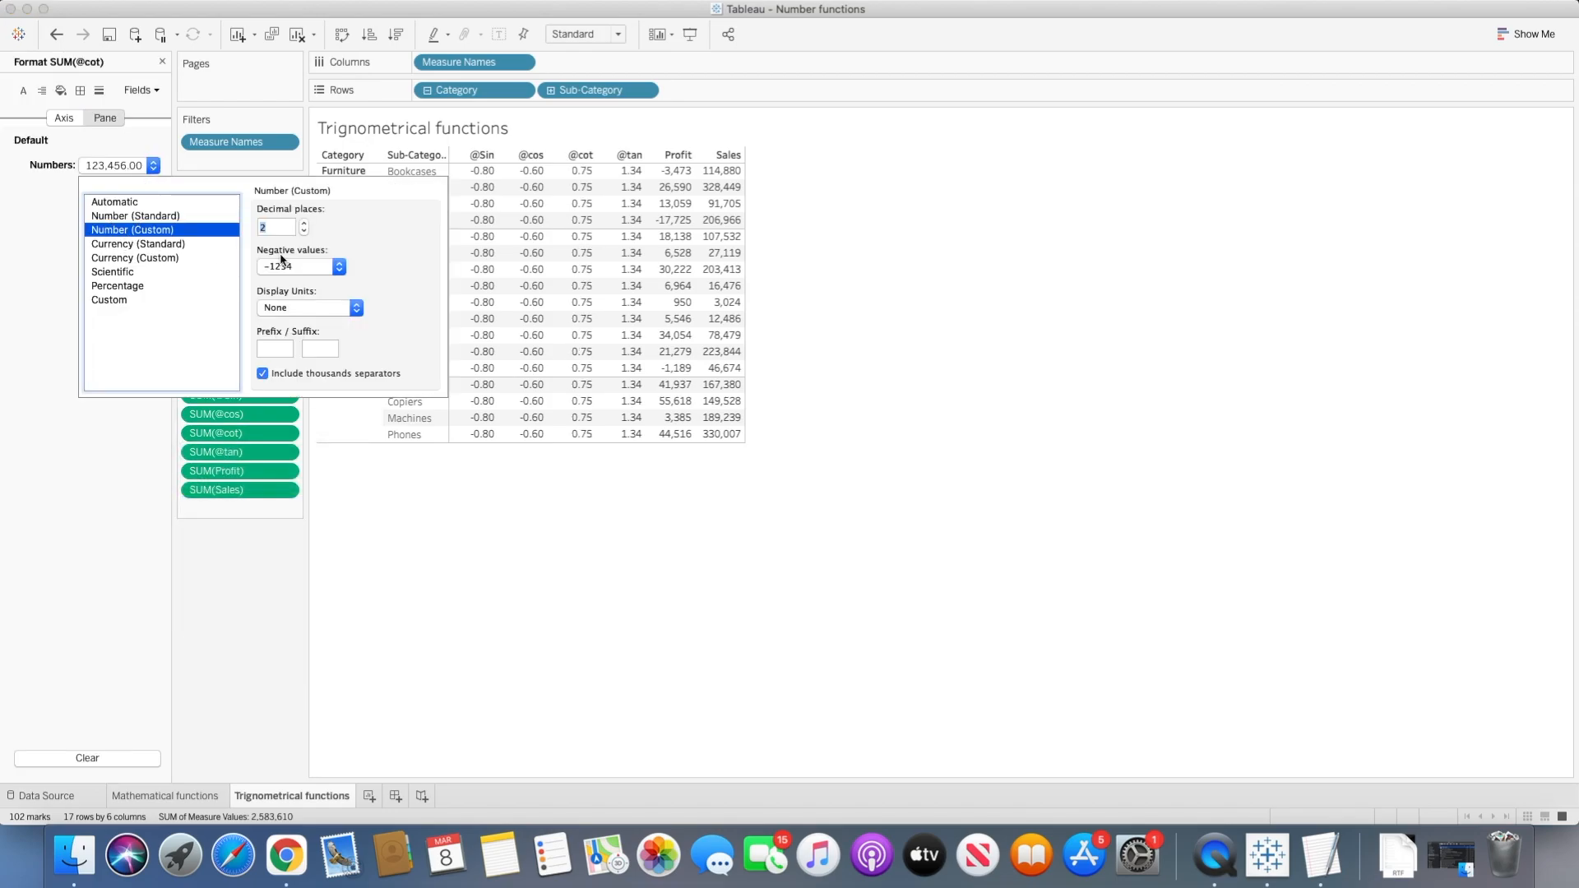
left_click(271, 543)
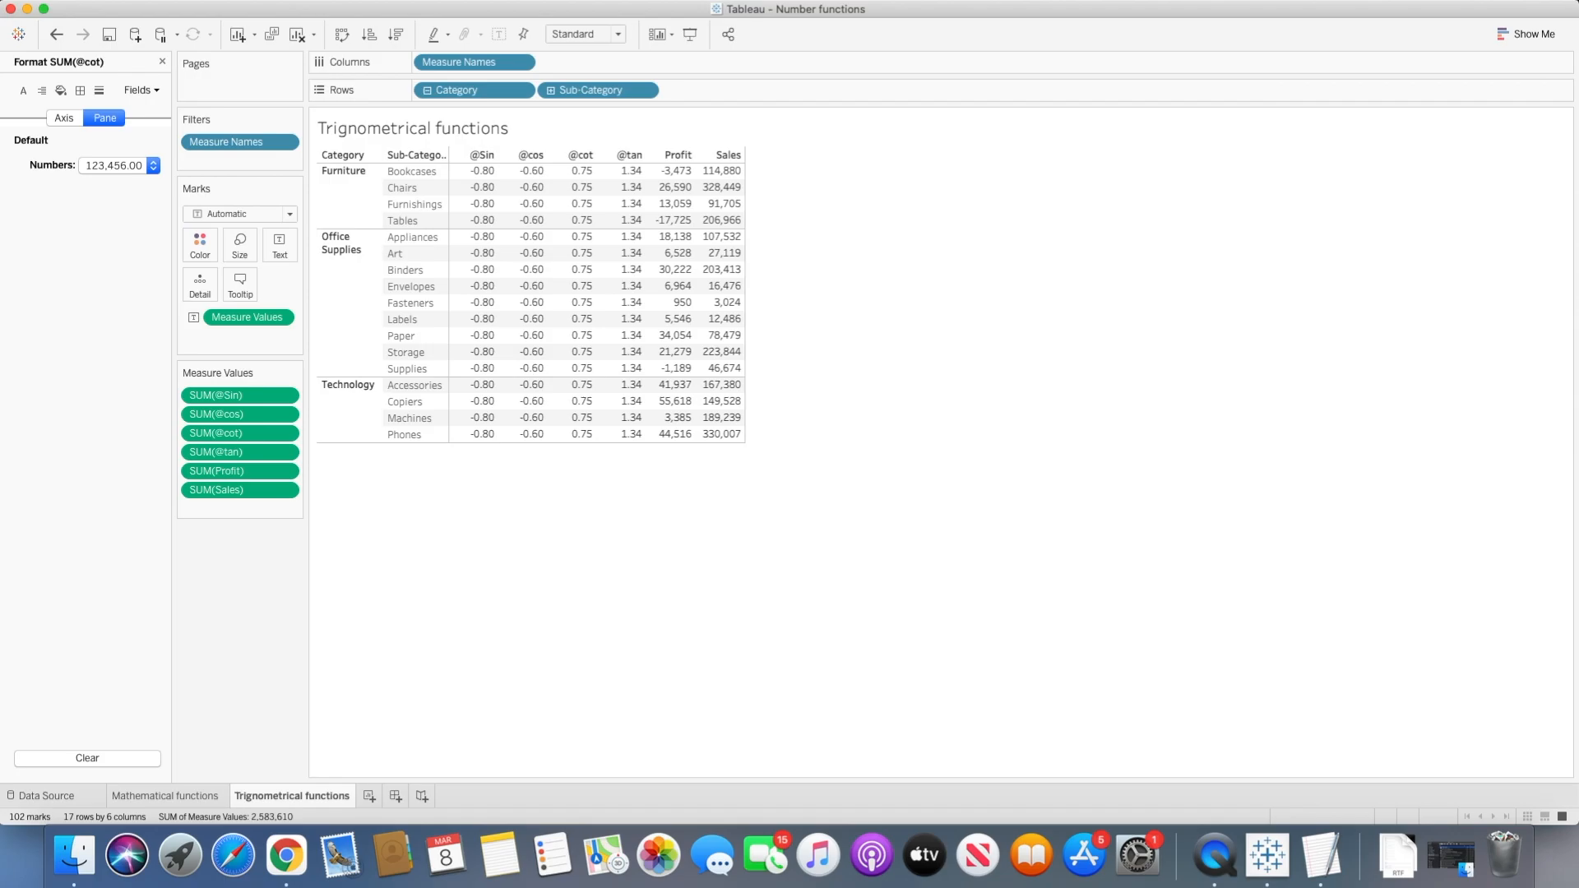
left_click(162, 62)
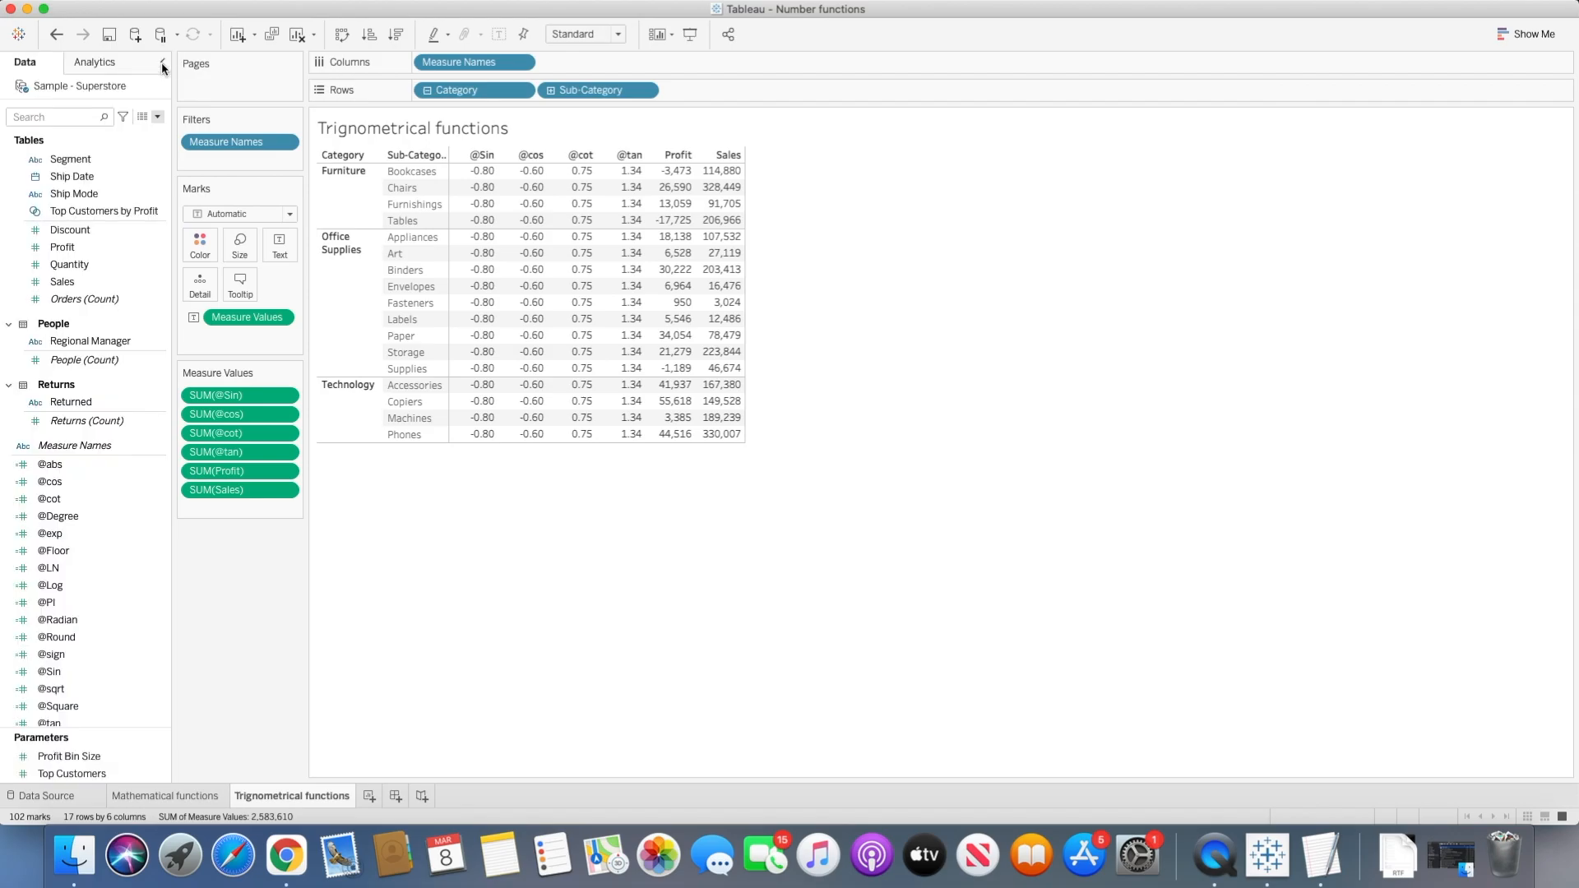
left_click(157, 117)
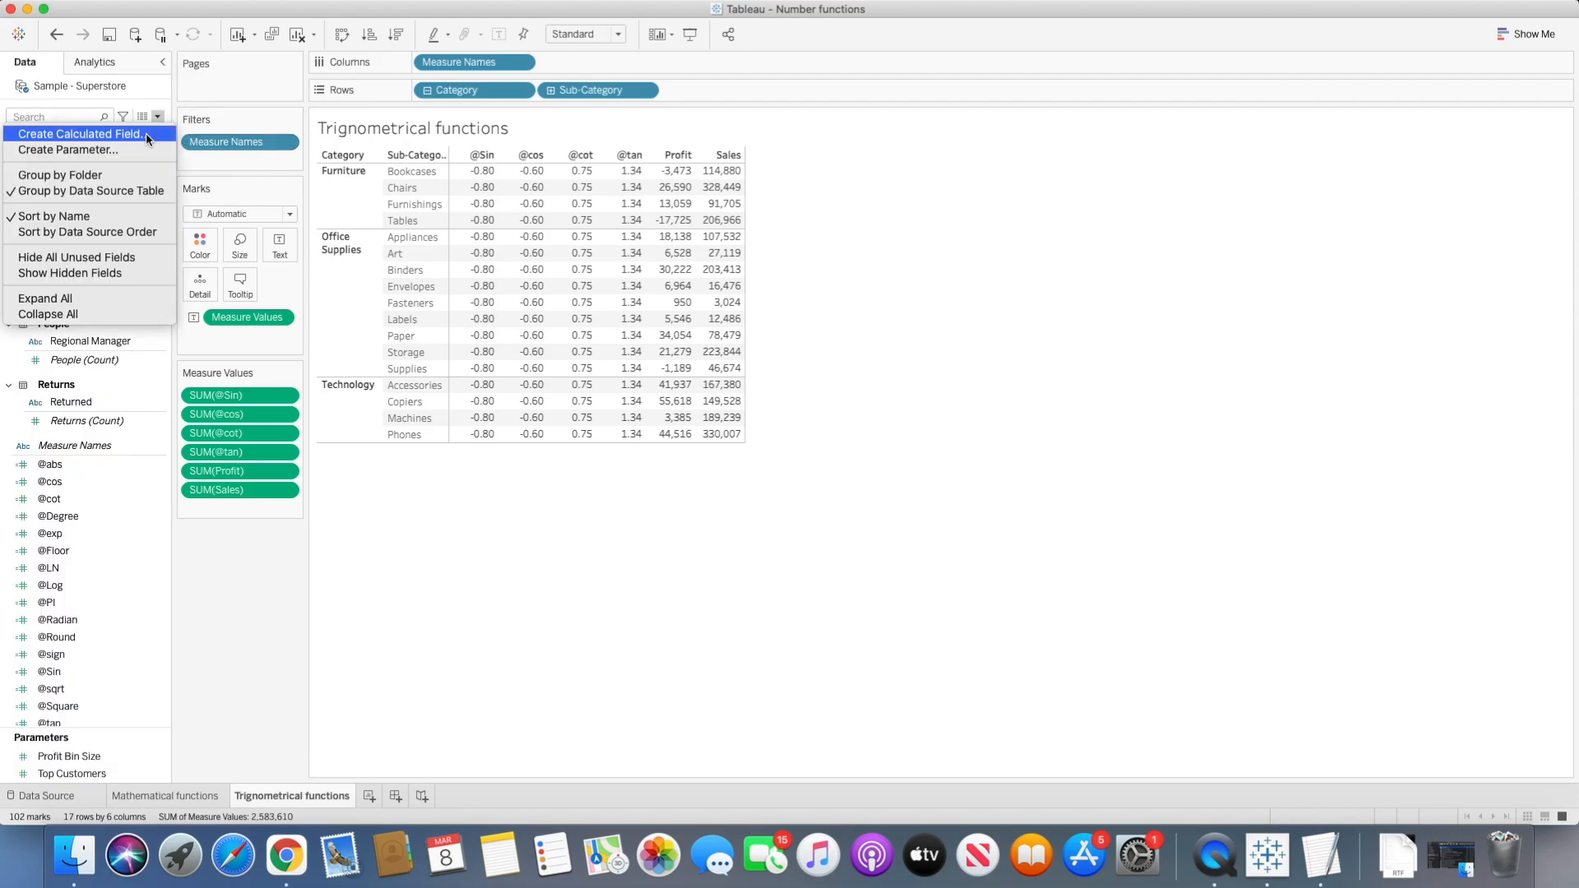
left_click(140, 133)
type("@sin")
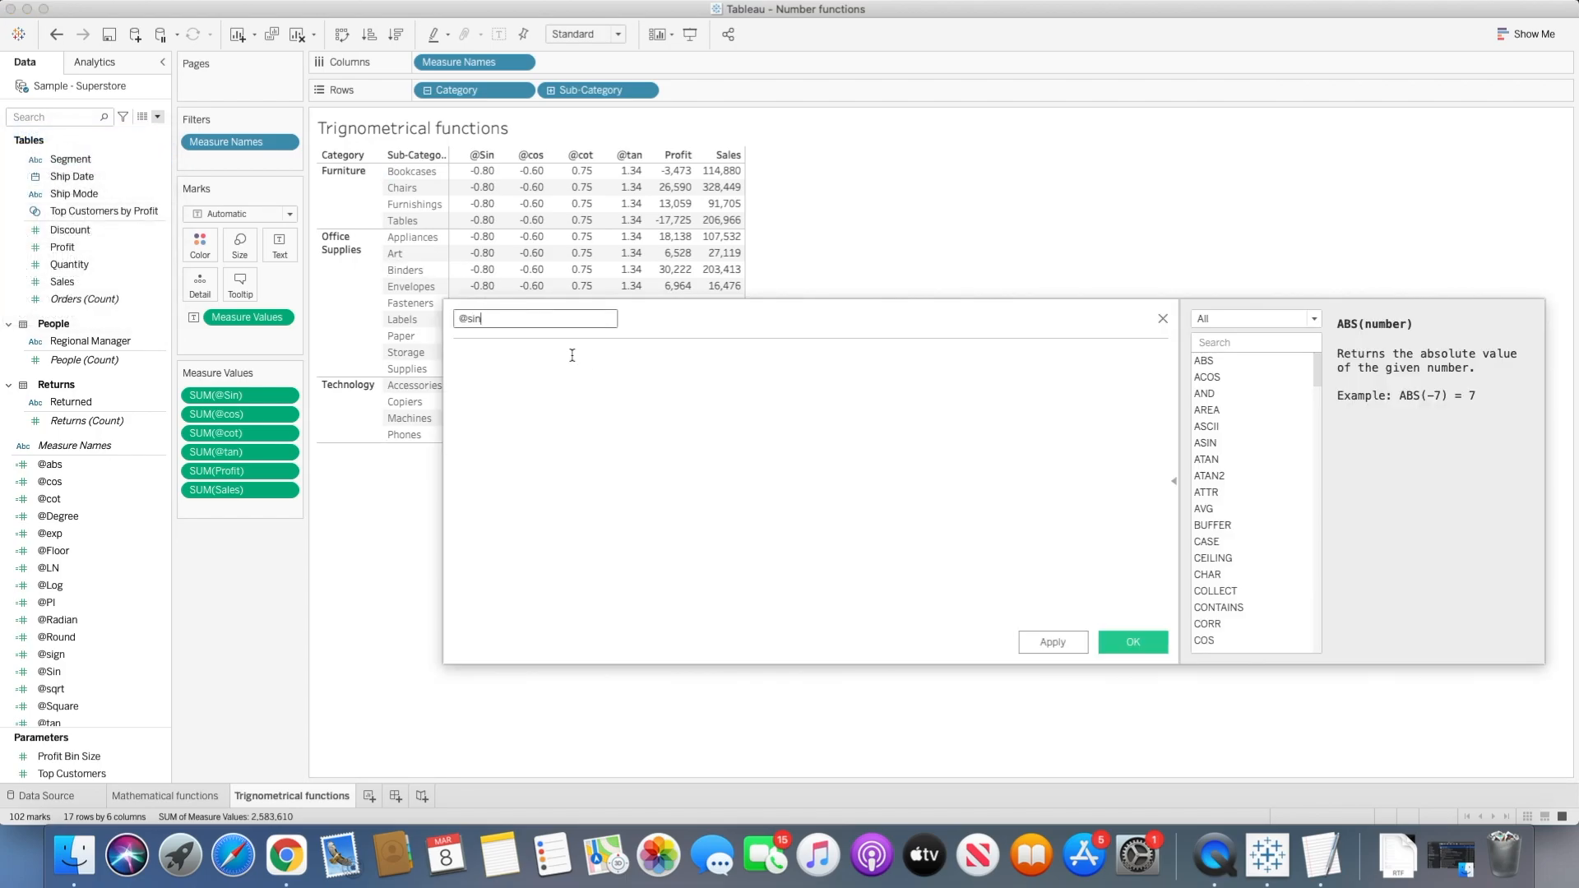
key("BackSpace")
key("BackSpace")
key("BackSpace")
type("asin")
left_click(573, 355)
type("asin")
key("Return")
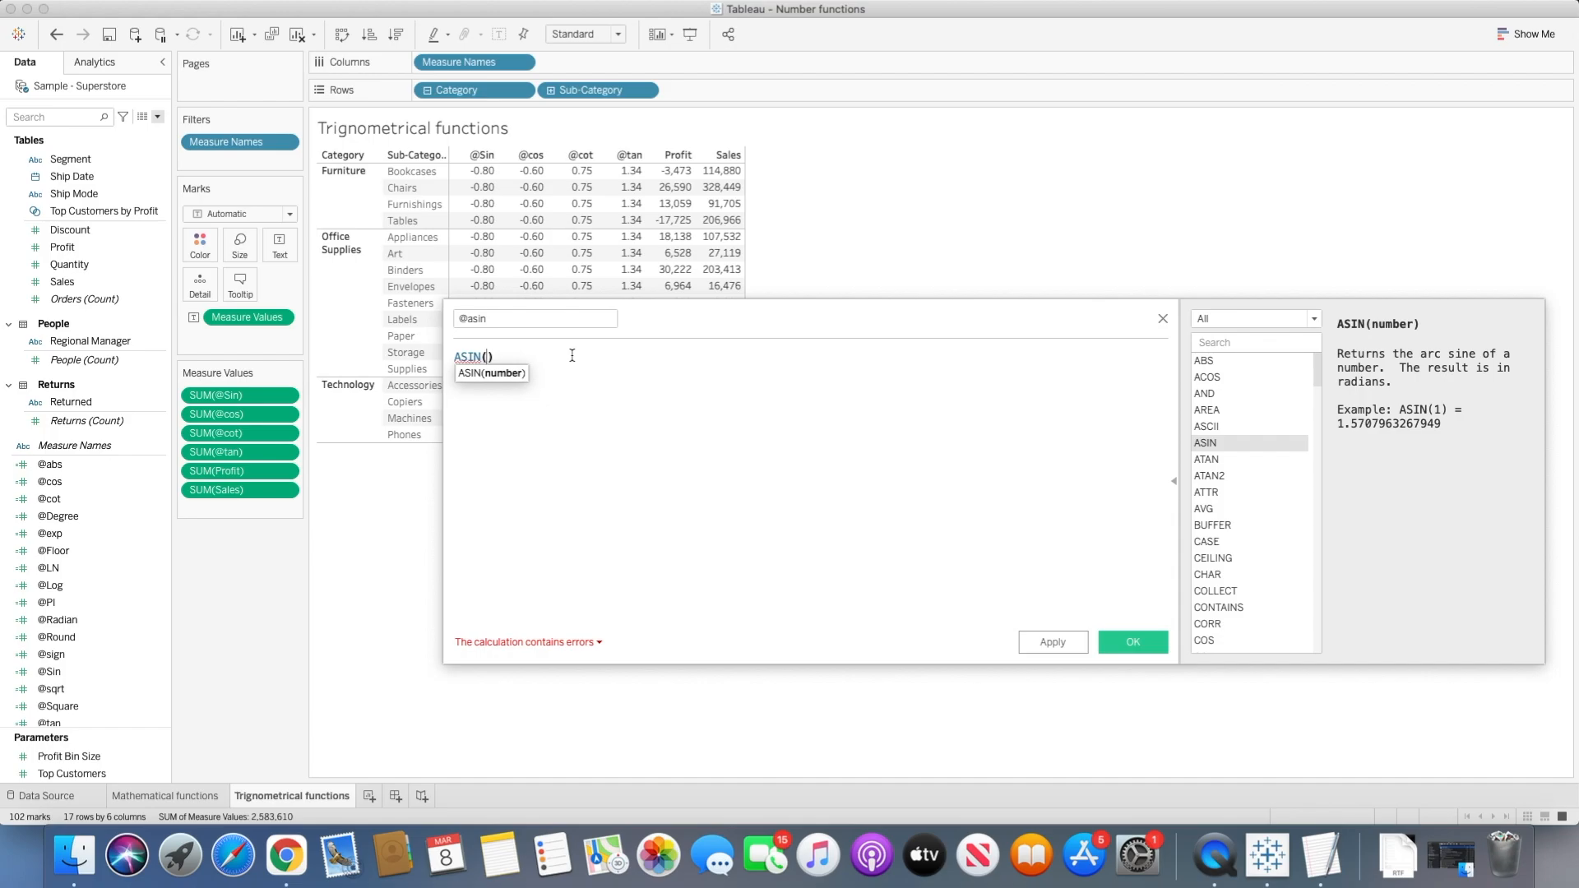
type("3")
left_click(1130, 643)
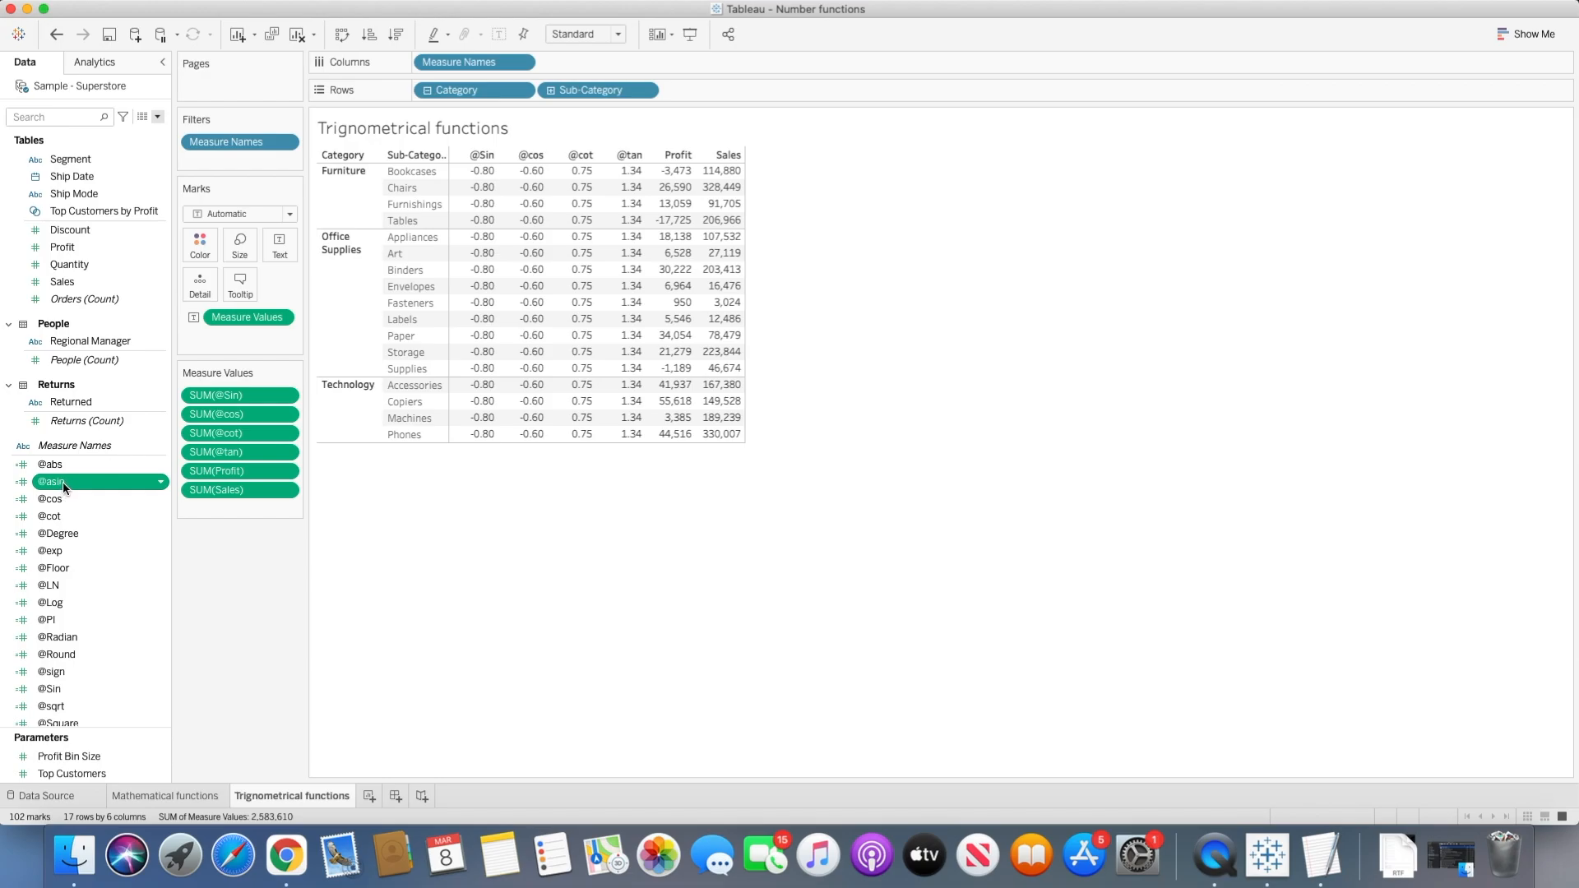
double_click(62, 482)
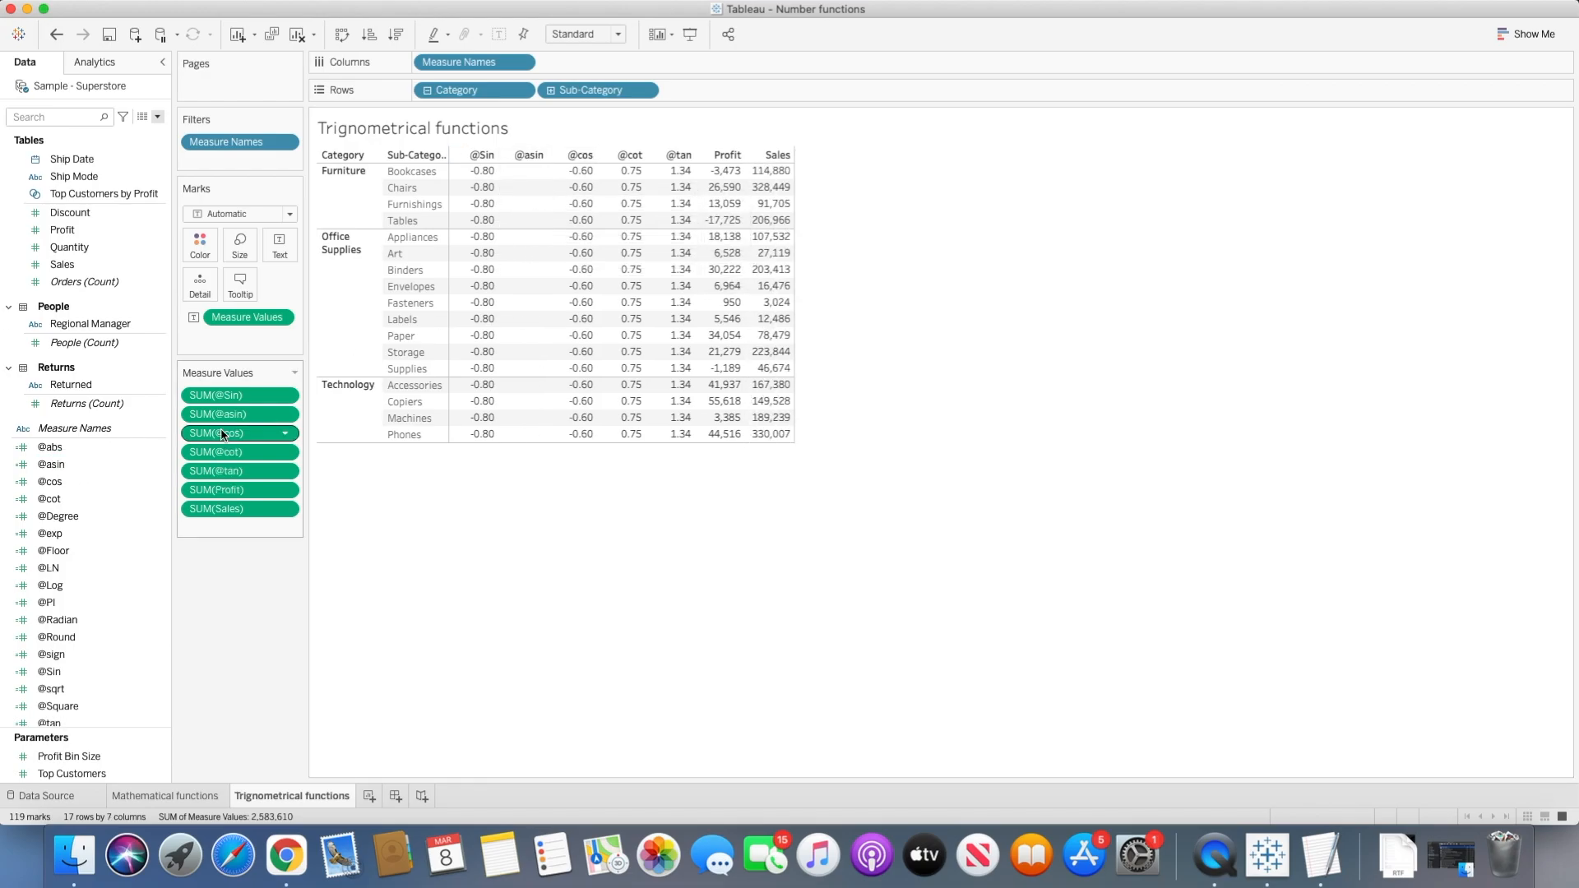
right_click(89, 466)
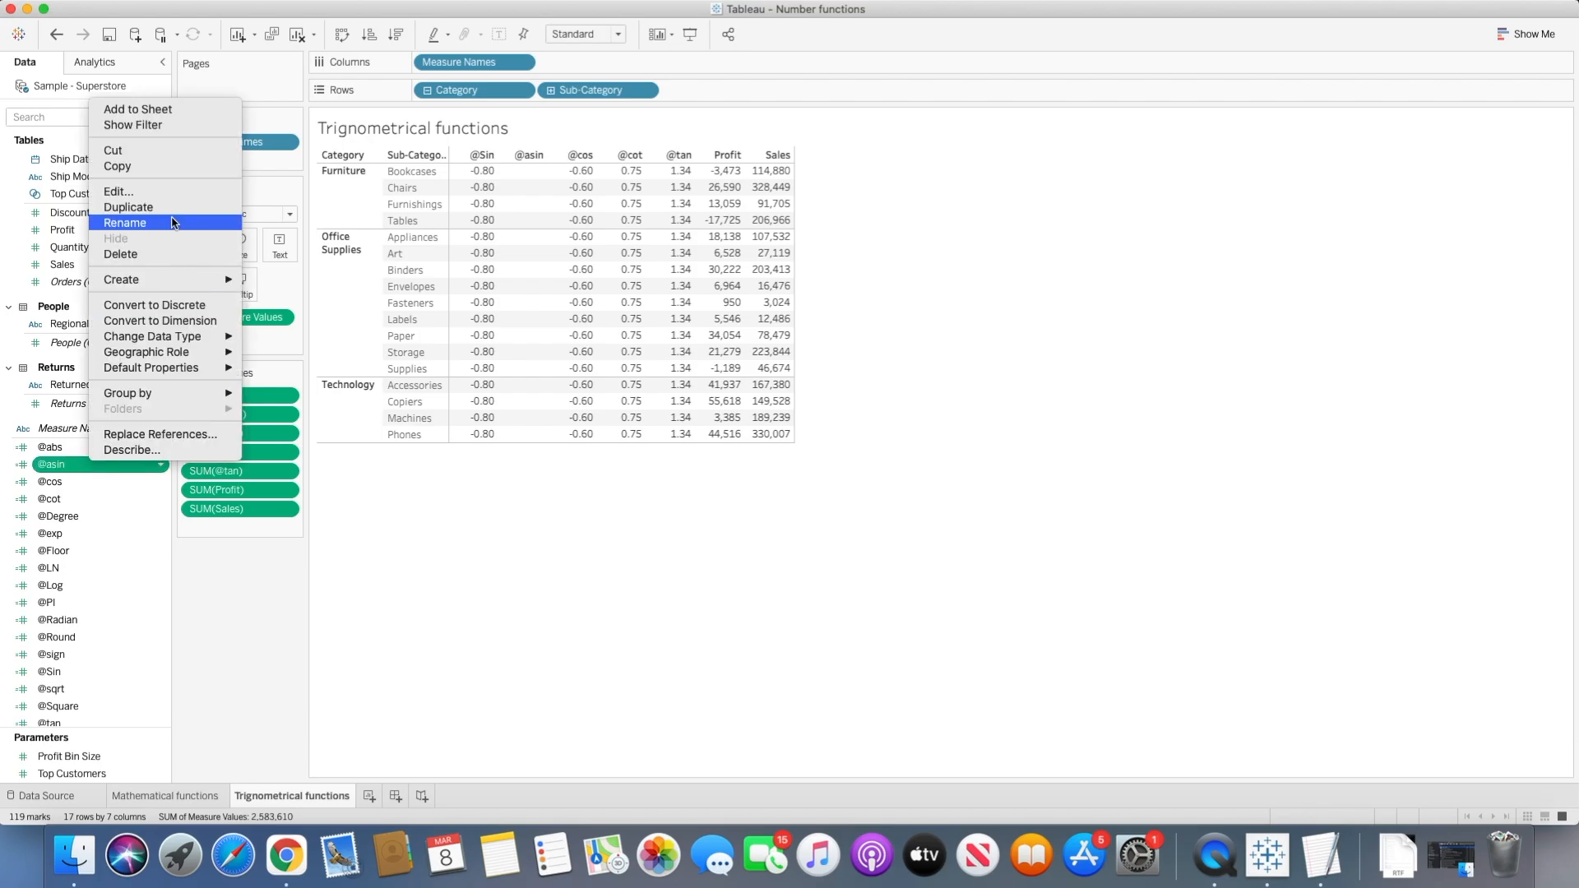
left_click(120, 190)
left_click(498, 357)
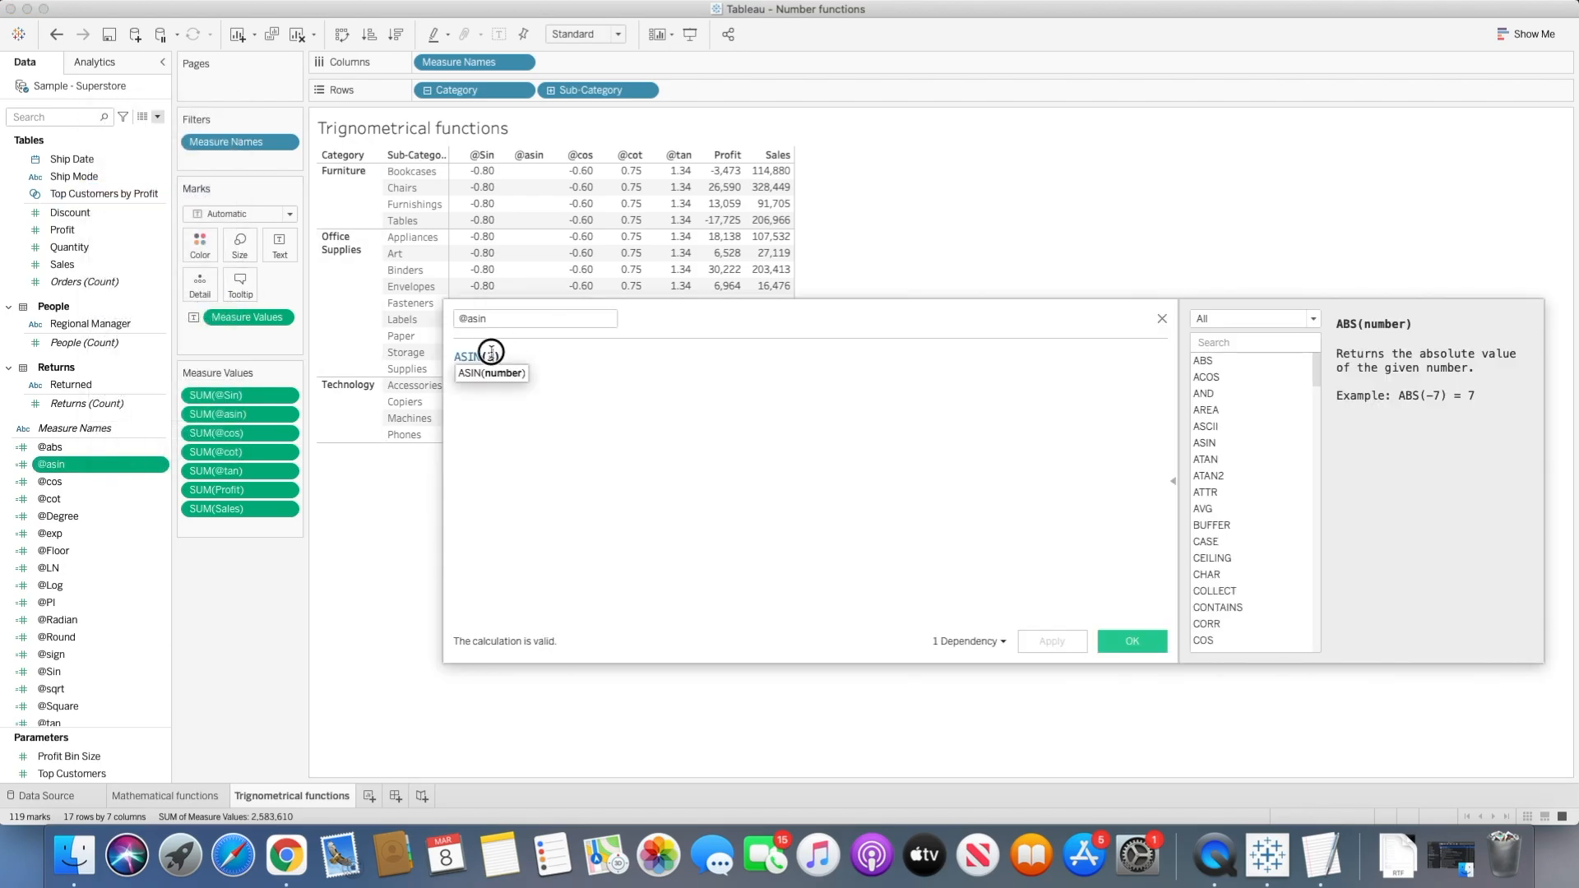
key("BackSpace")
type("1")
left_click(1050, 641)
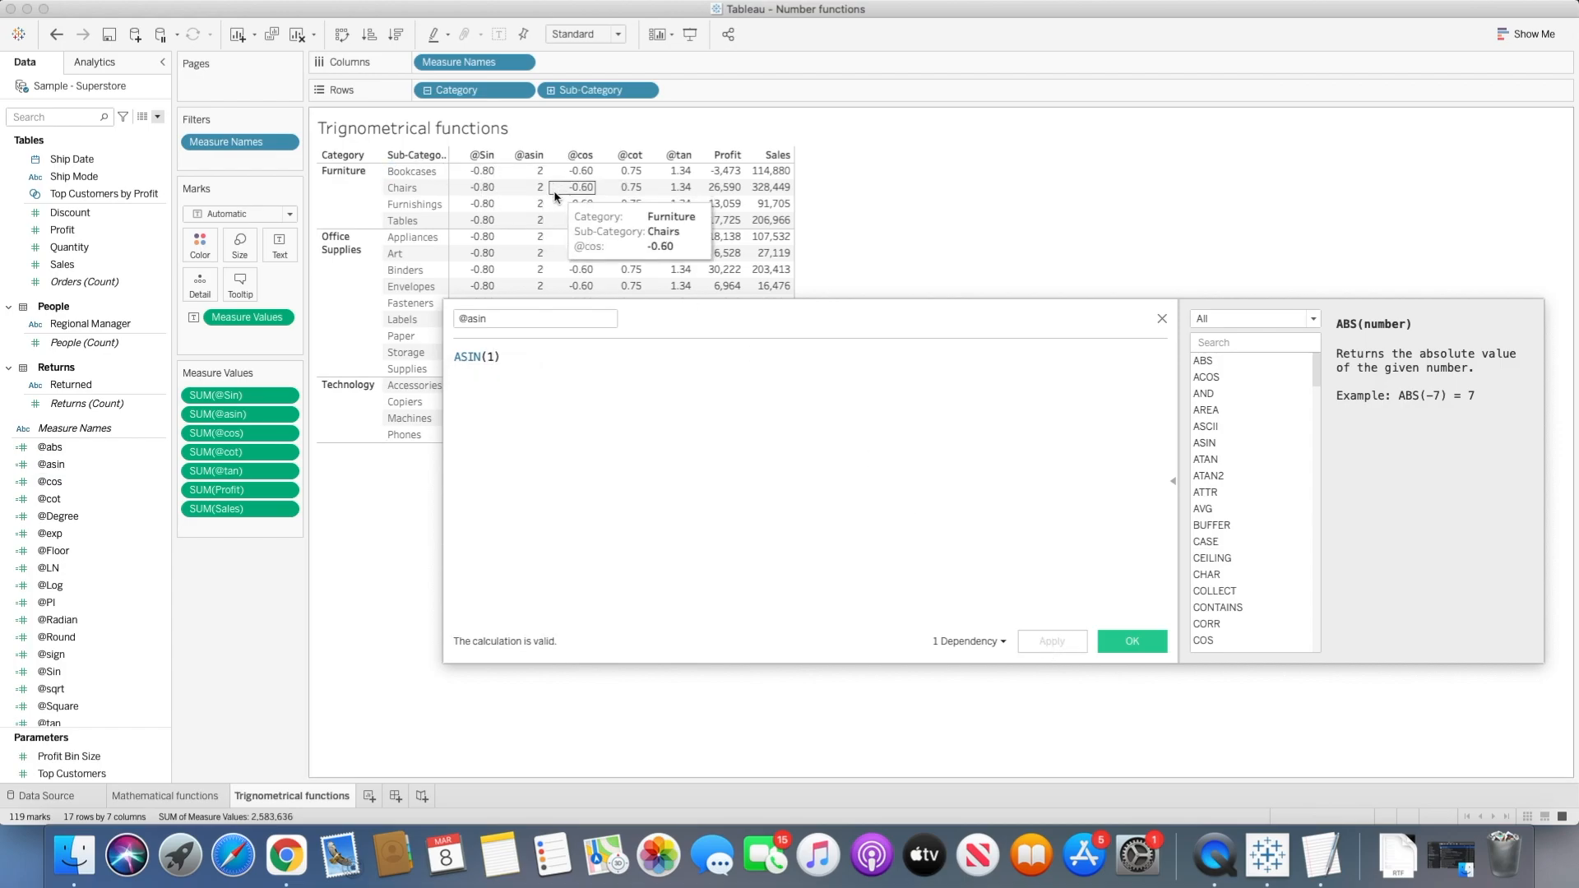
left_click(467, 356)
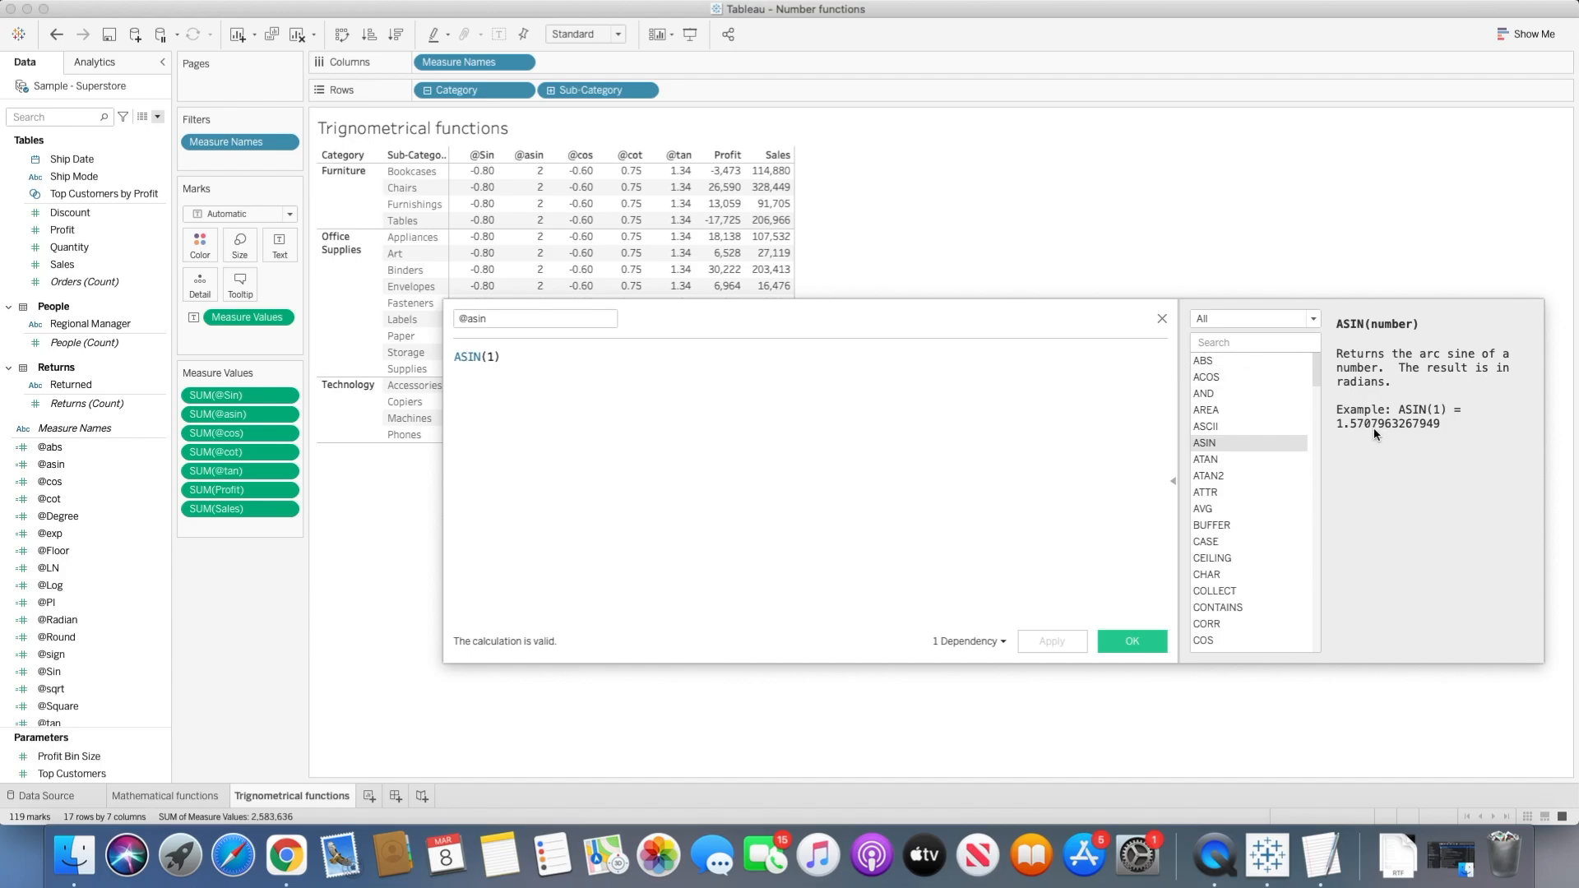
left_click(1131, 641)
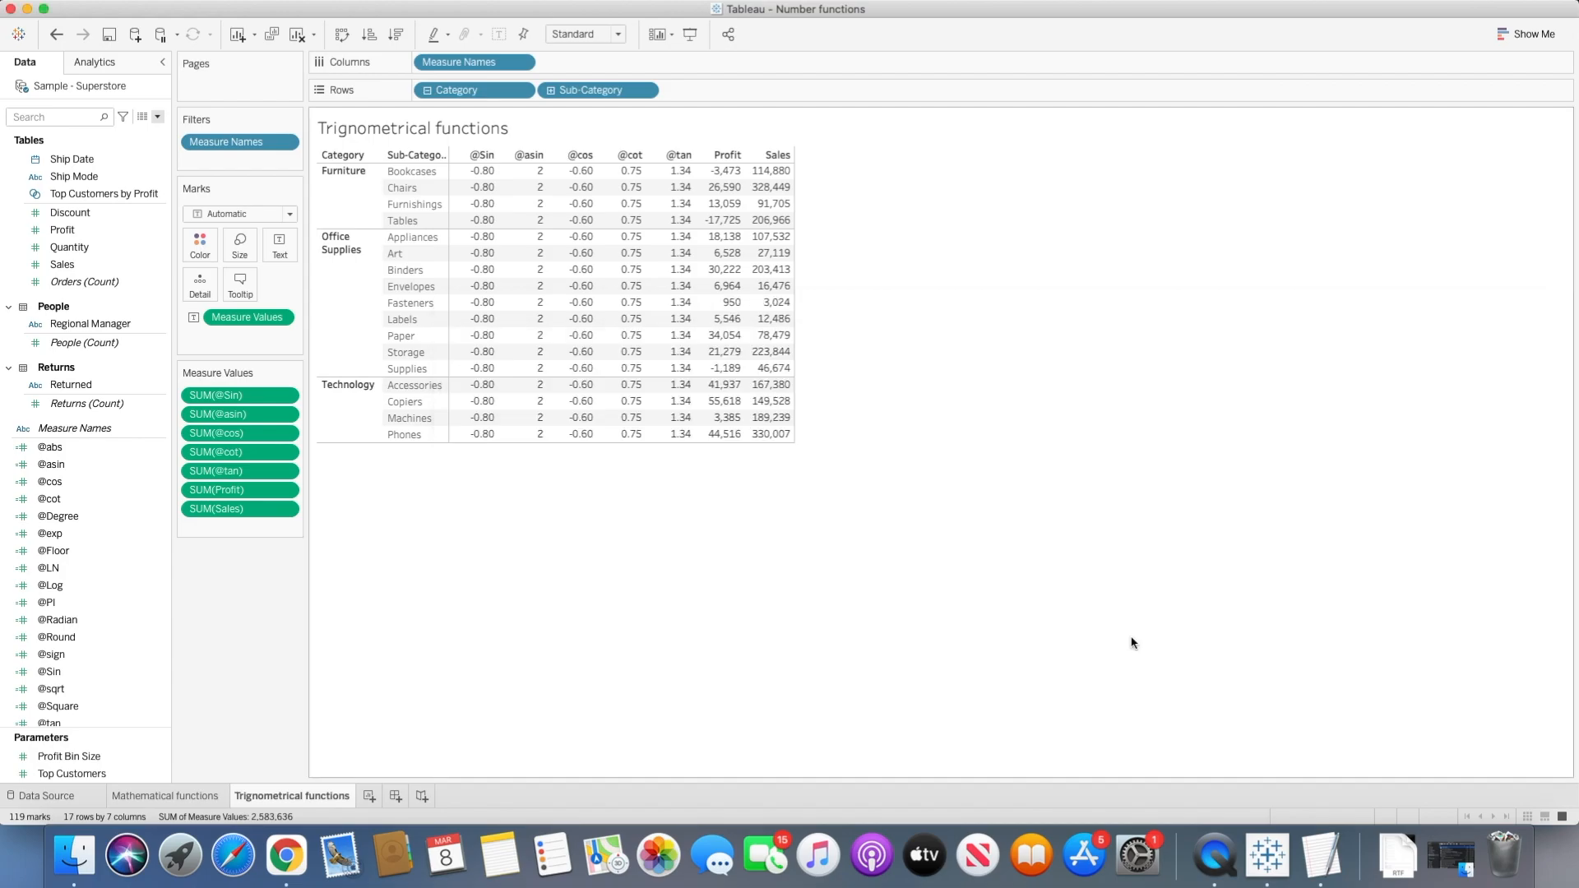
left_click(285, 415)
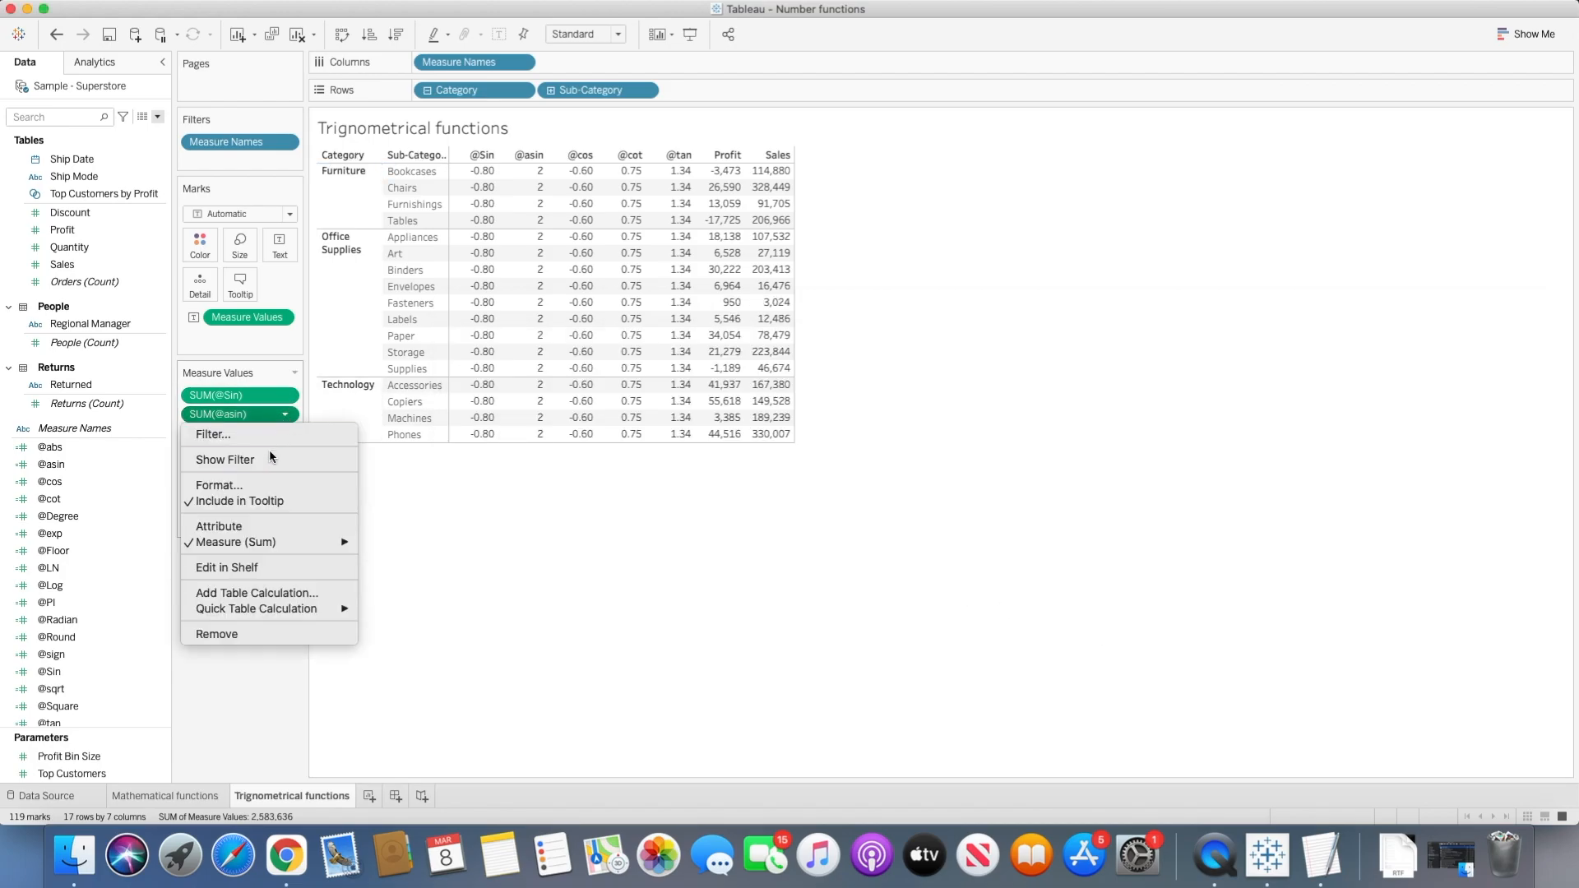
left_click(210, 486)
left_click(153, 165)
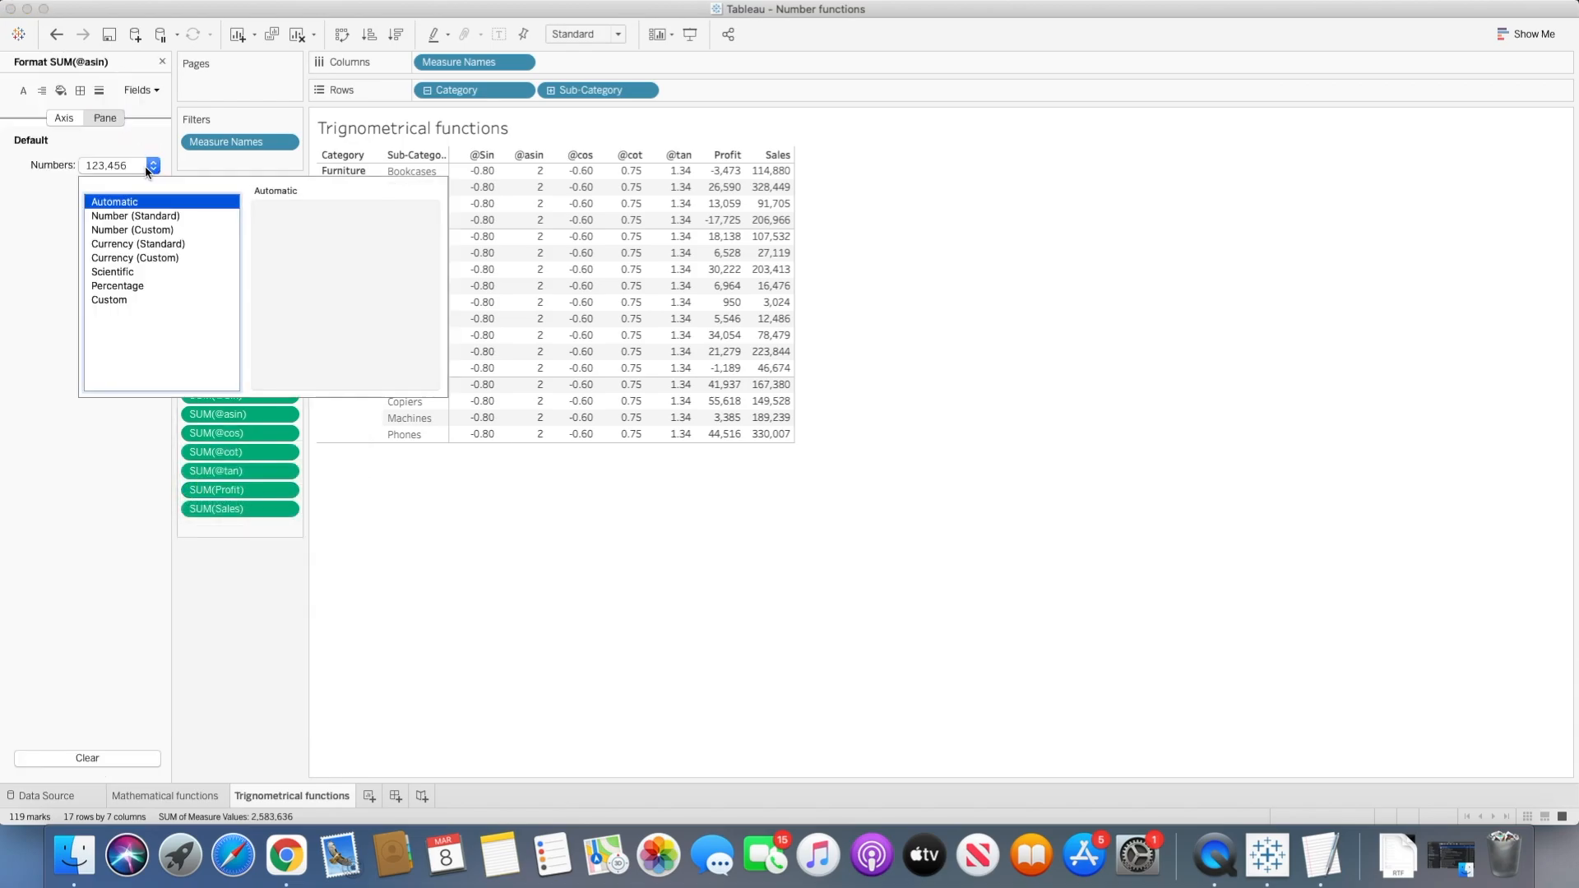
left_click(126, 231)
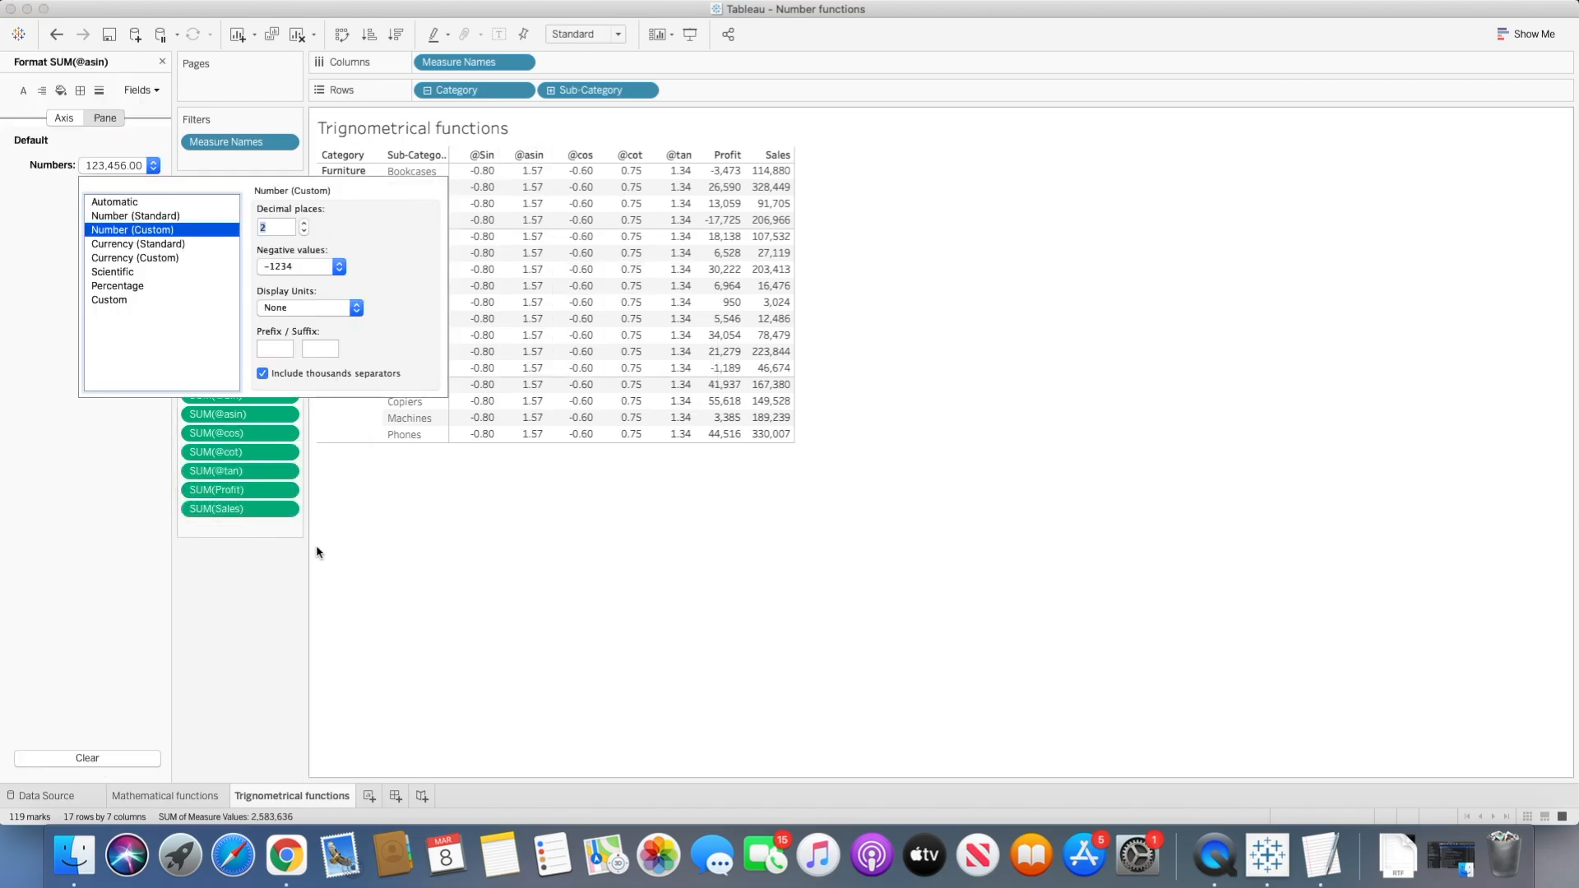
left_click(318, 553)
left_click(162, 62)
left_click(157, 117)
left_click(139, 132)
type("@acos")
key("Tab")
type("aco")
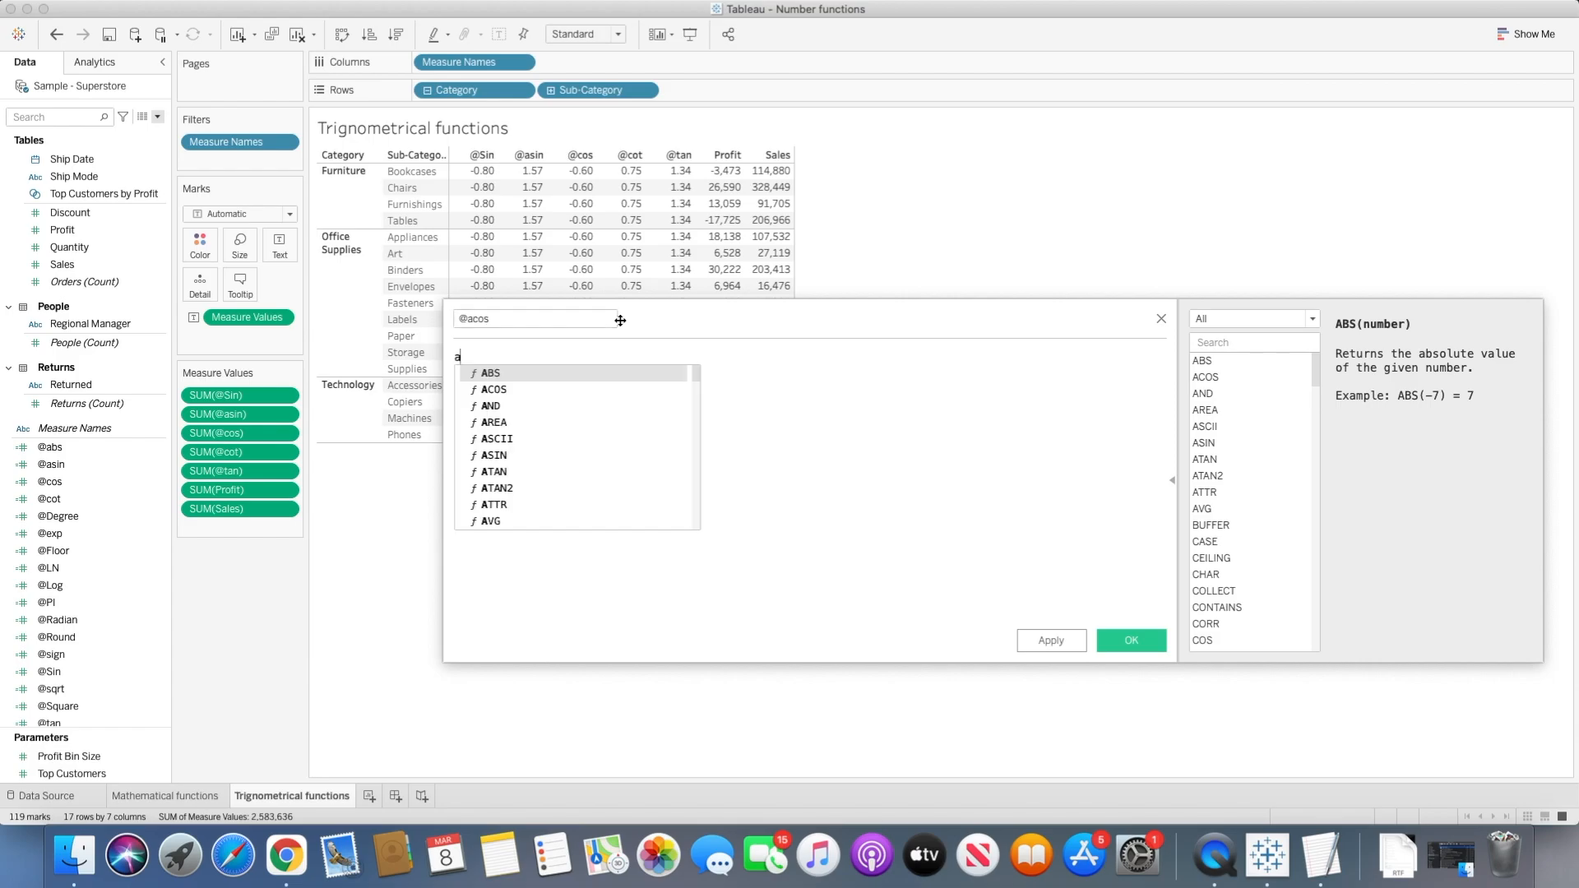
key("Return")
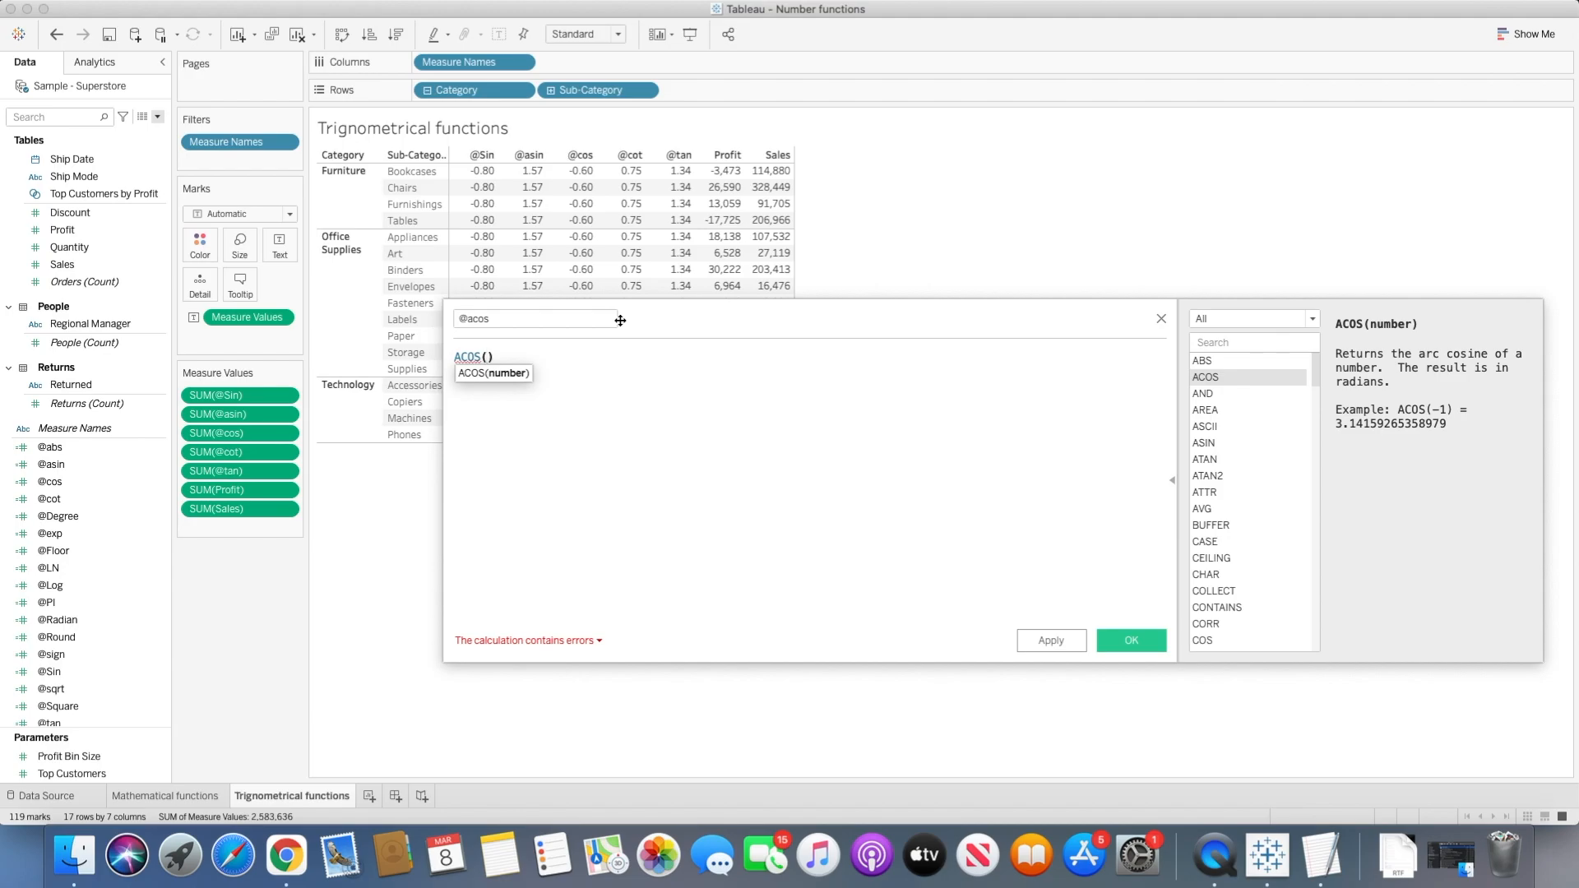
type("-1")
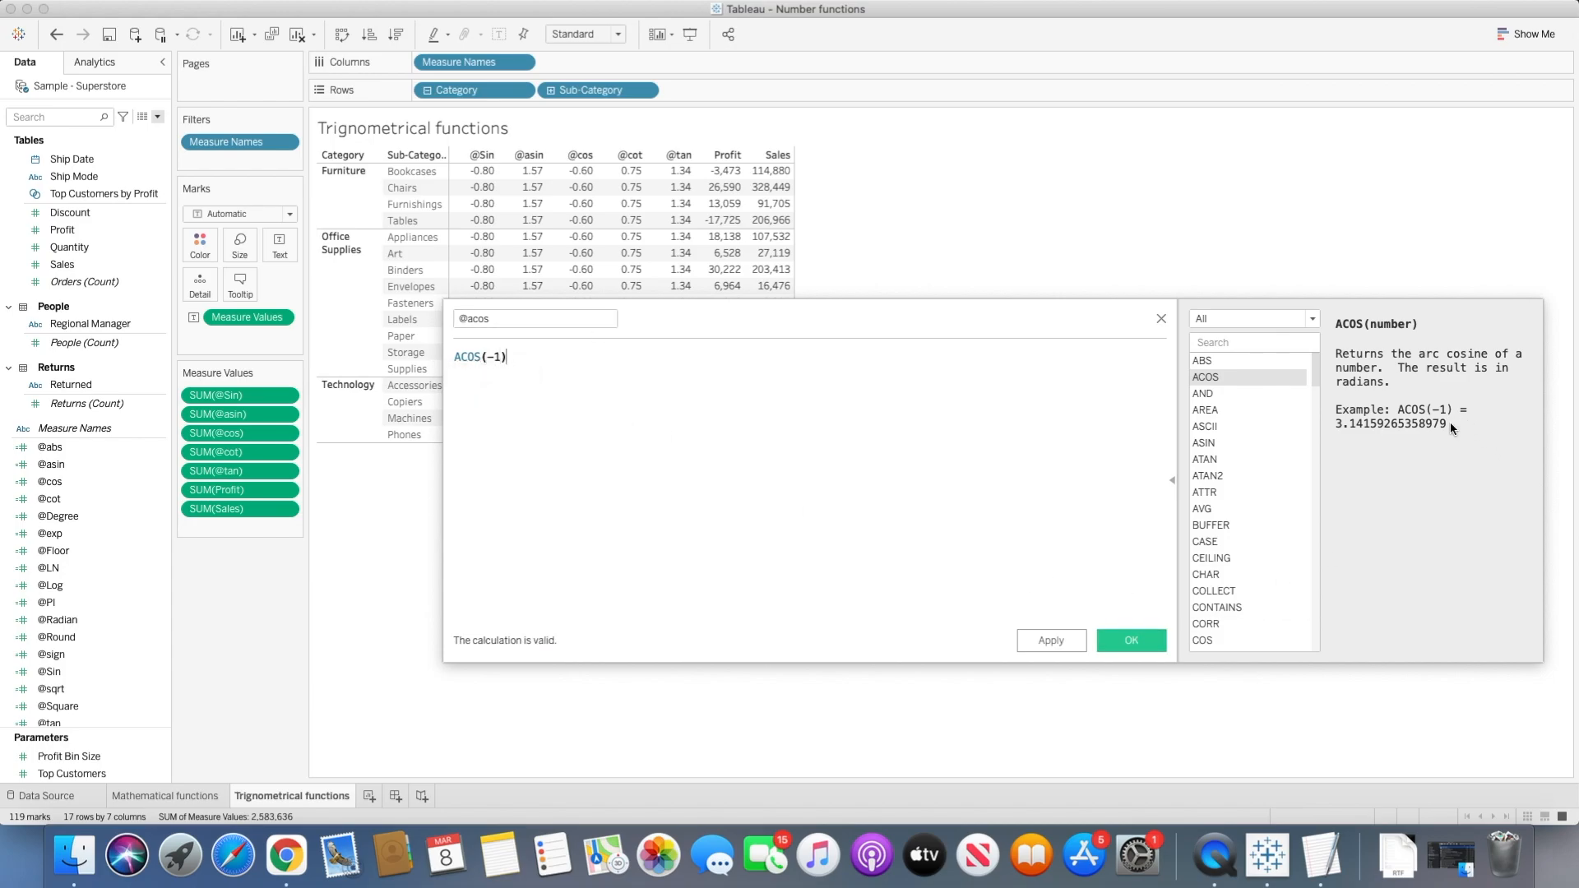
left_click(1132, 639)
left_click(125, 469)
double_click(125, 469)
scroll(135, 471, "down", 3)
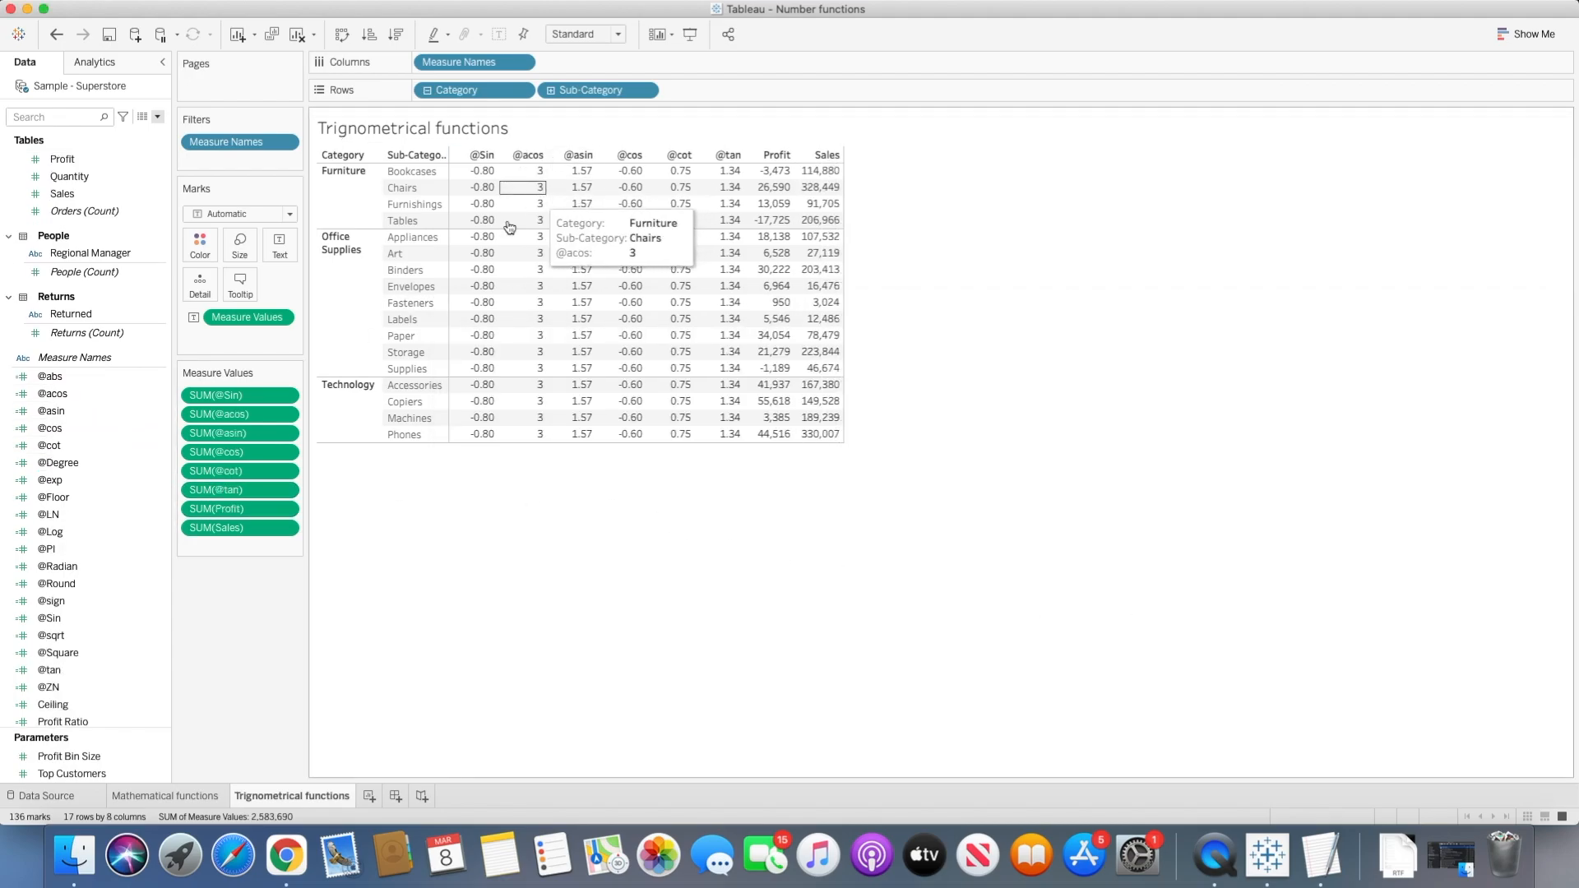
left_click(286, 418)
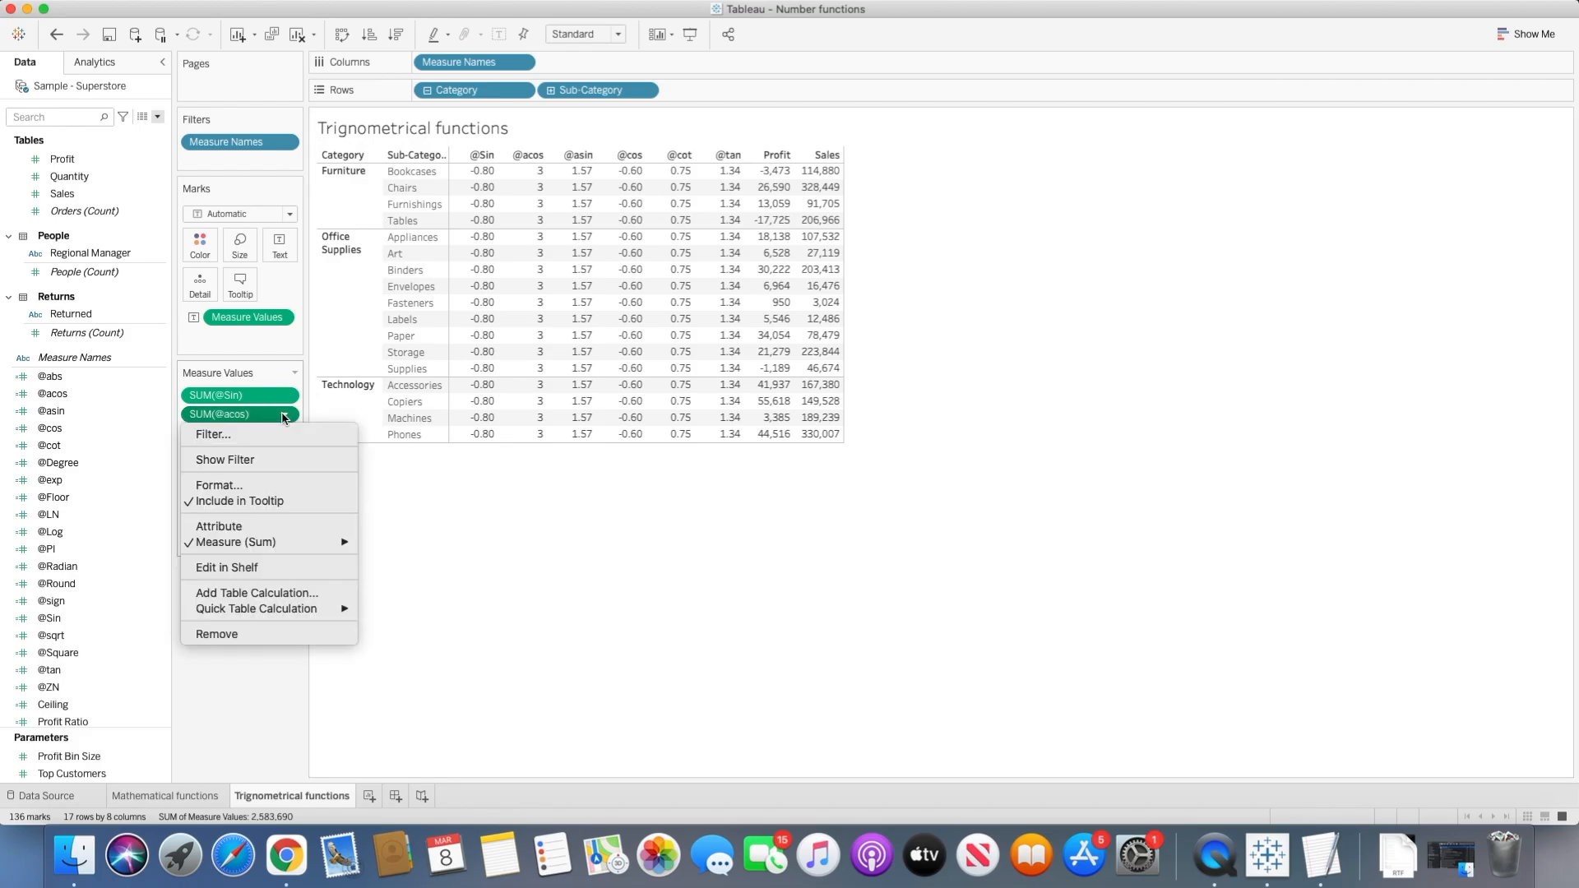
left_click(242, 482)
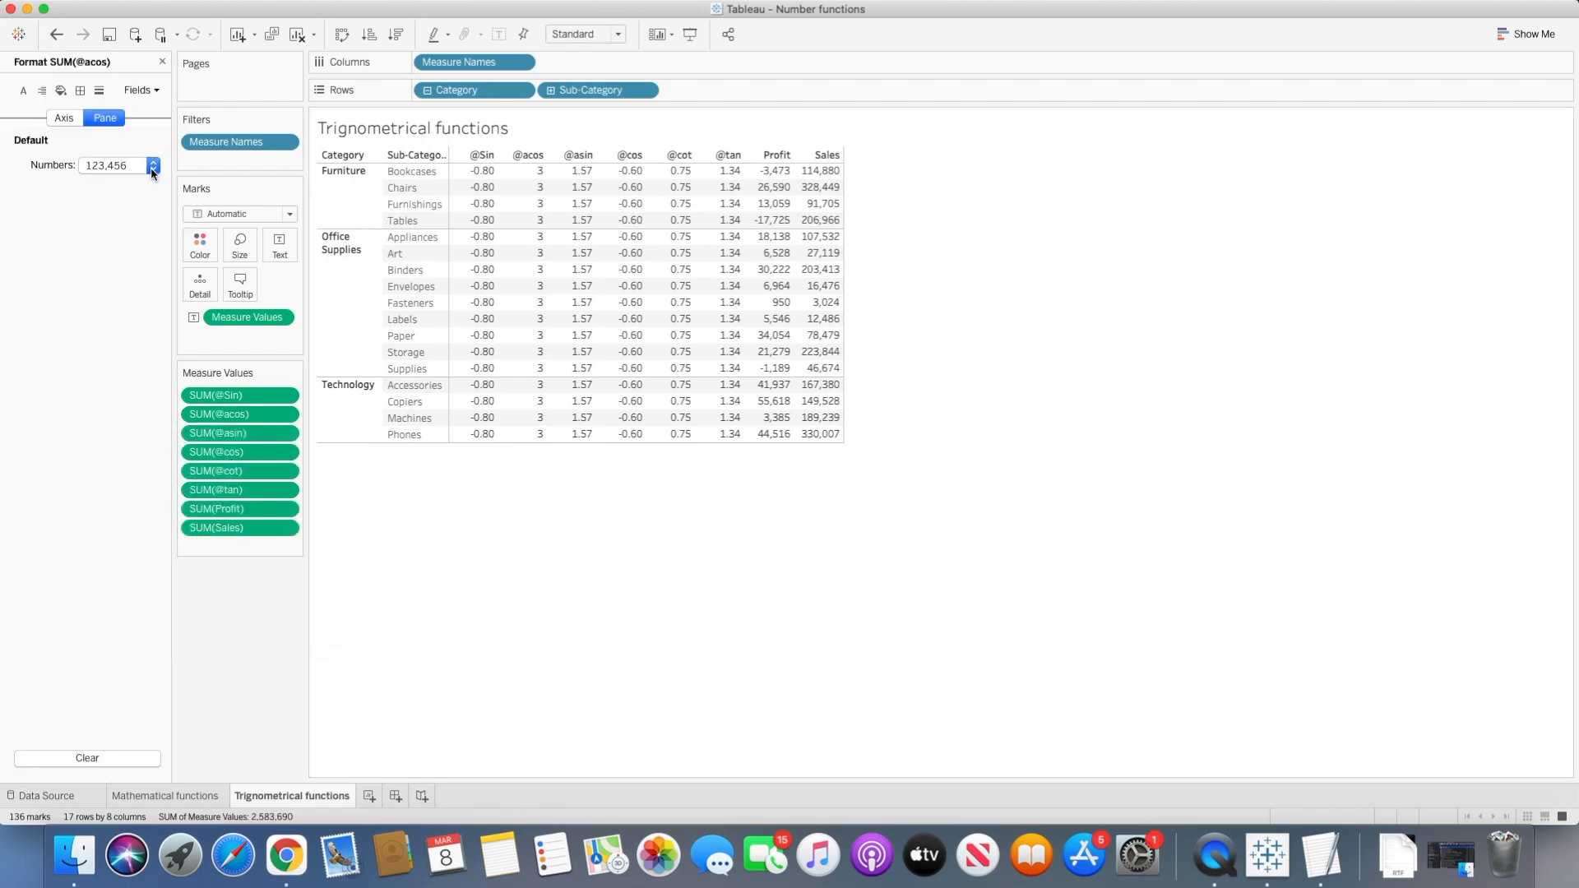
left_click(153, 166)
left_click(132, 230)
left_click(223, 574)
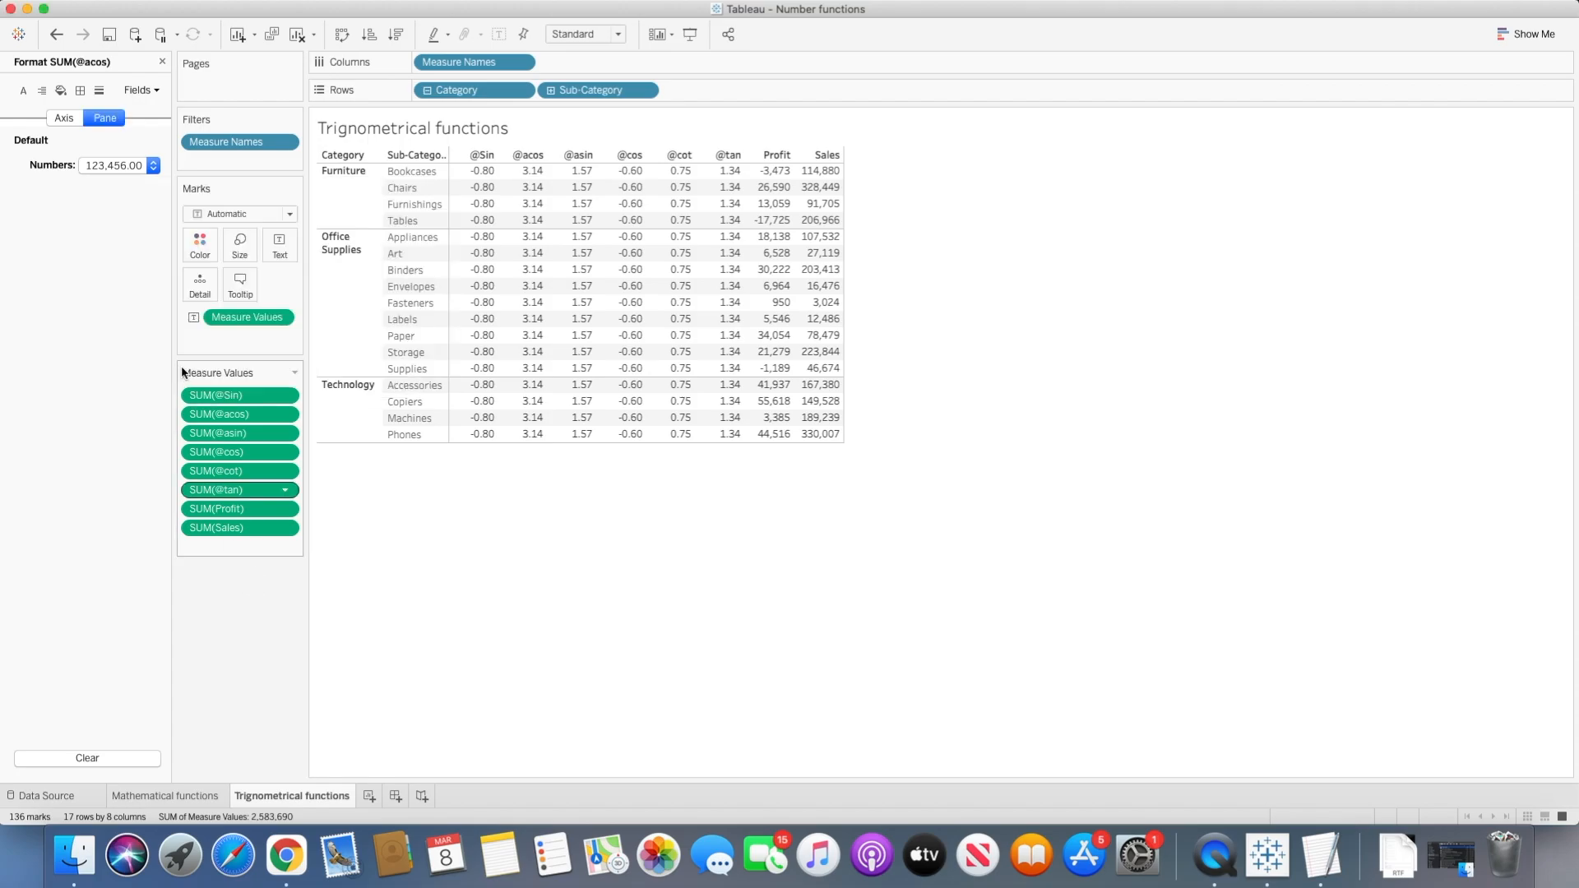
left_click(162, 62)
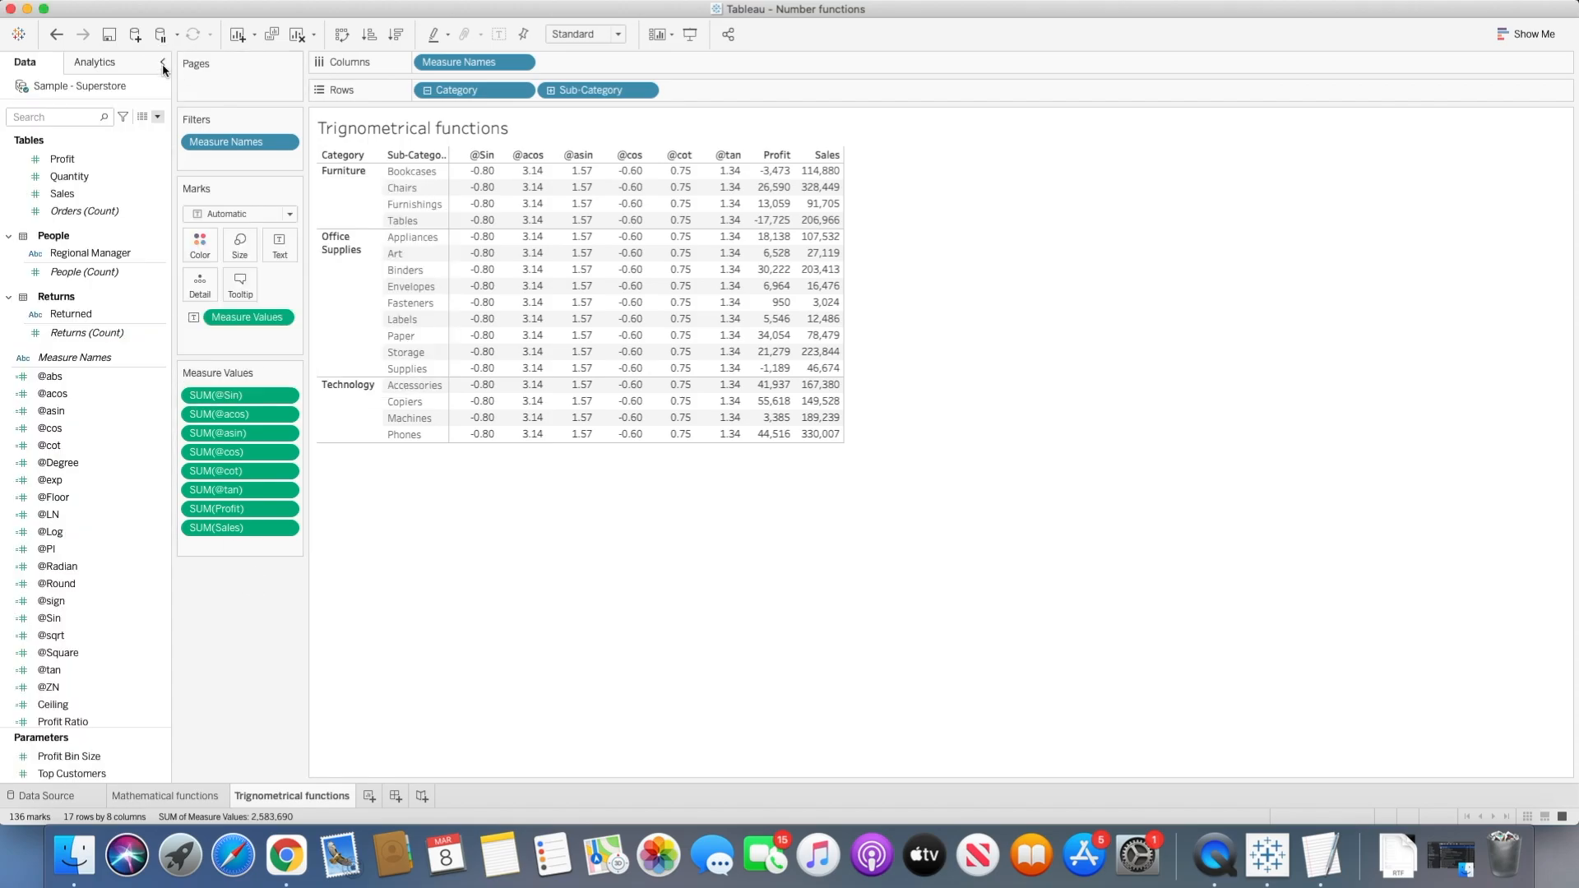
left_click(158, 119)
left_click(126, 131)
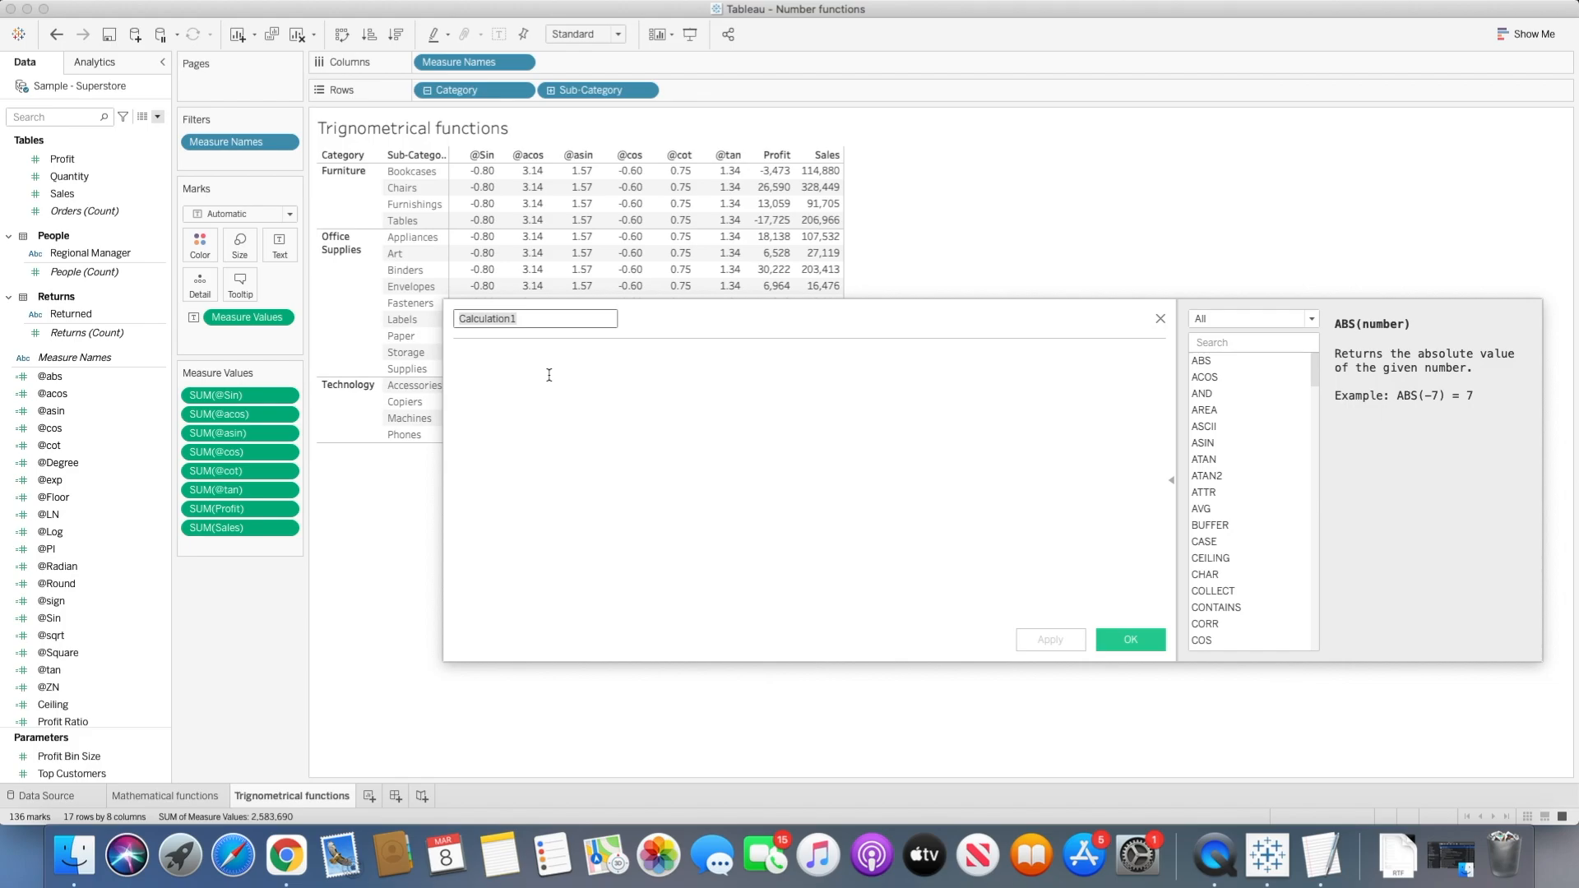
type("@tan")
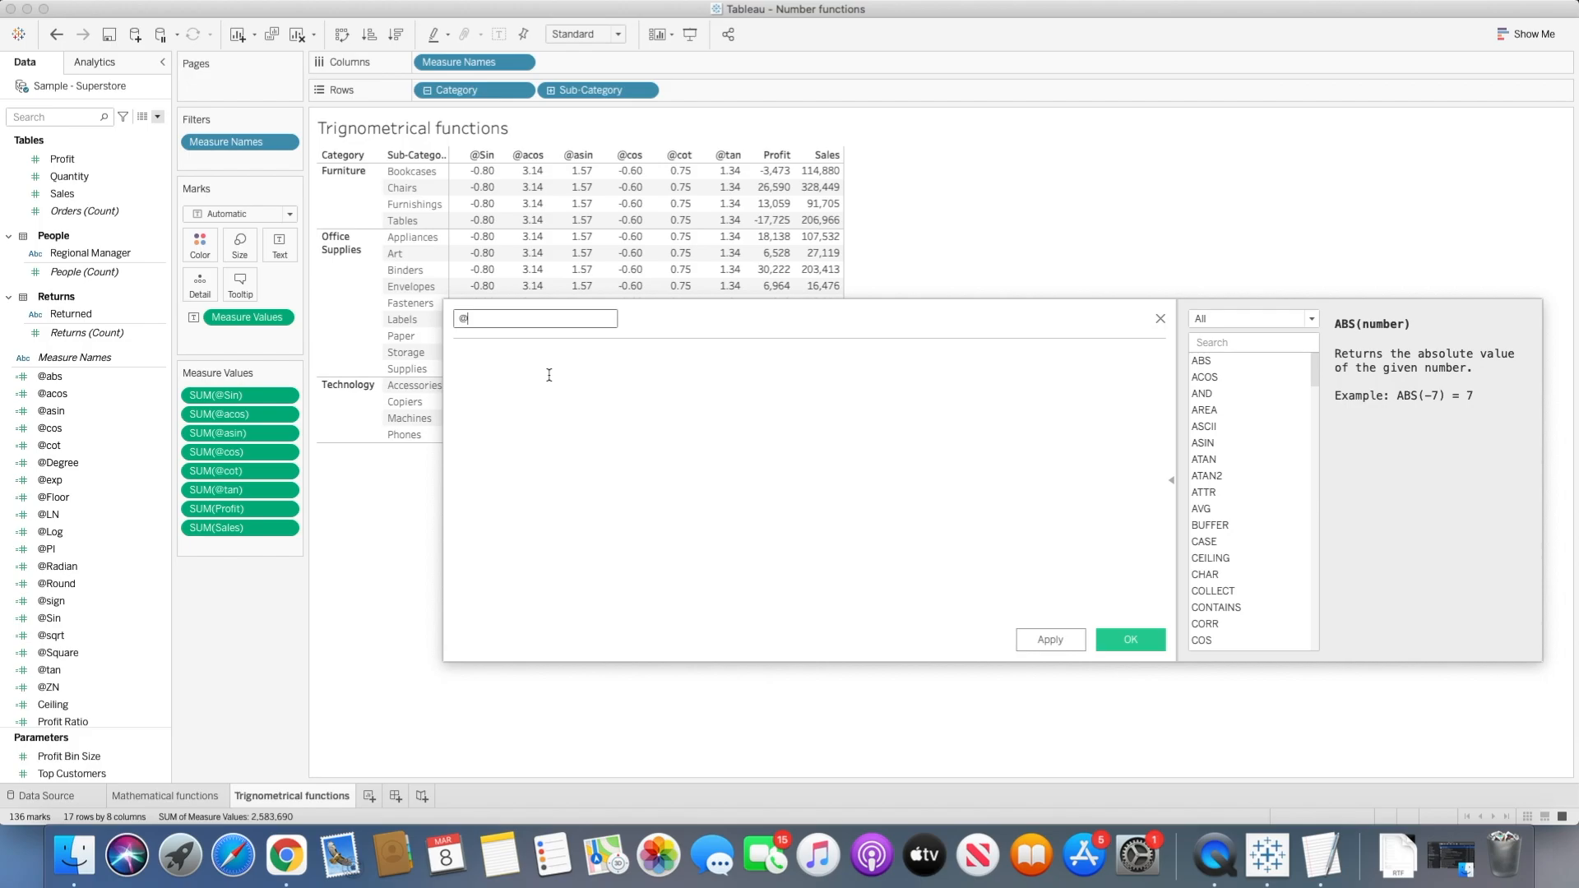
key("Tab")
left_click(470, 318)
type("a")
key("Tab")
type("atan")
key("Return")
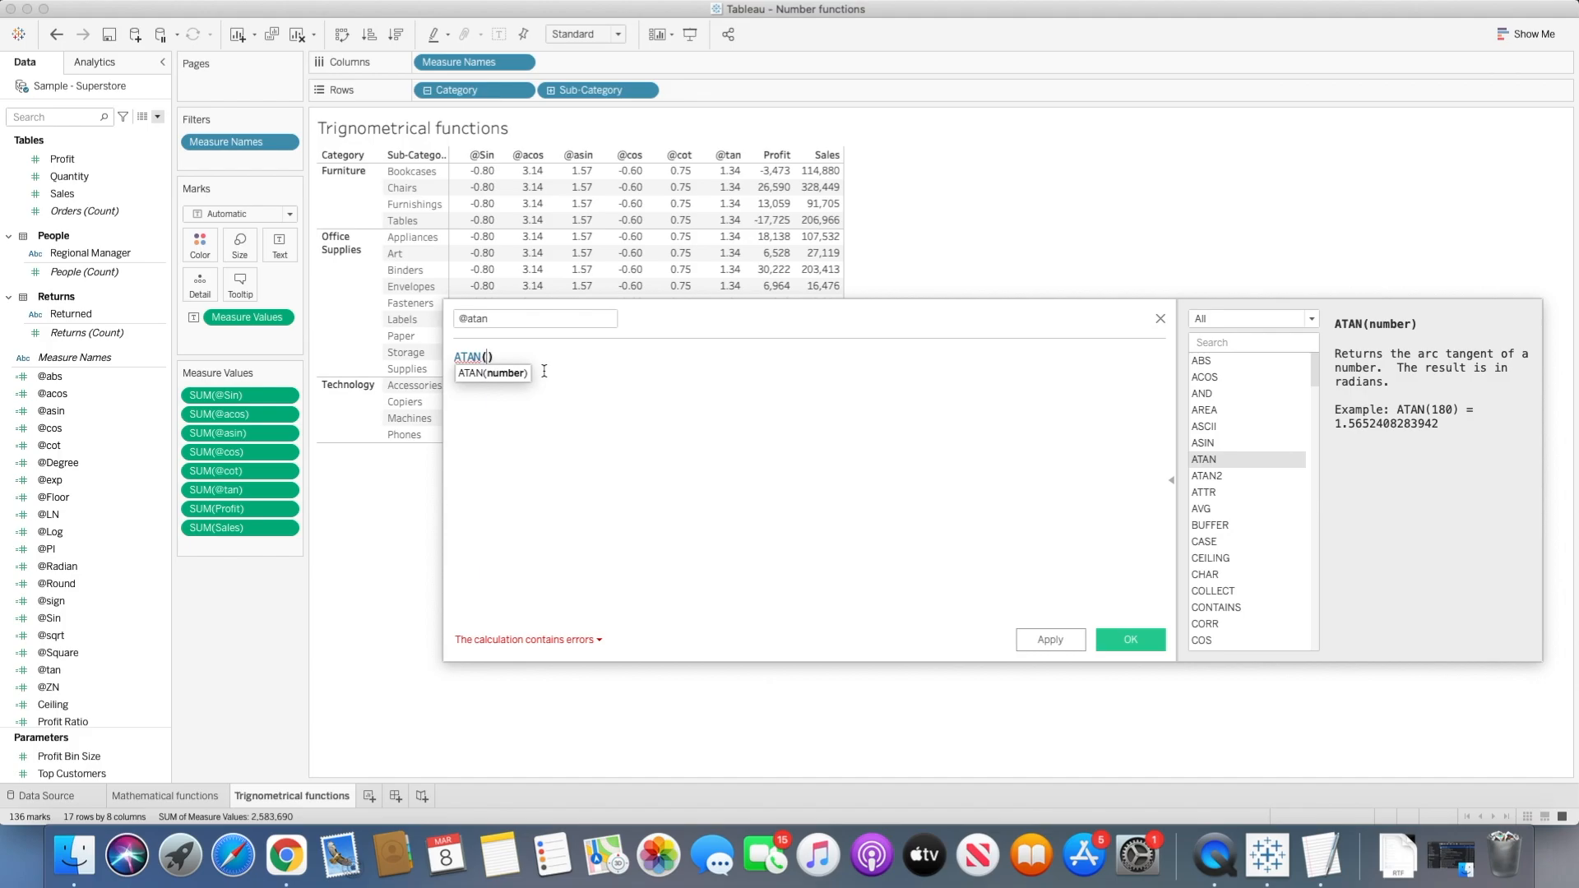
type("120")
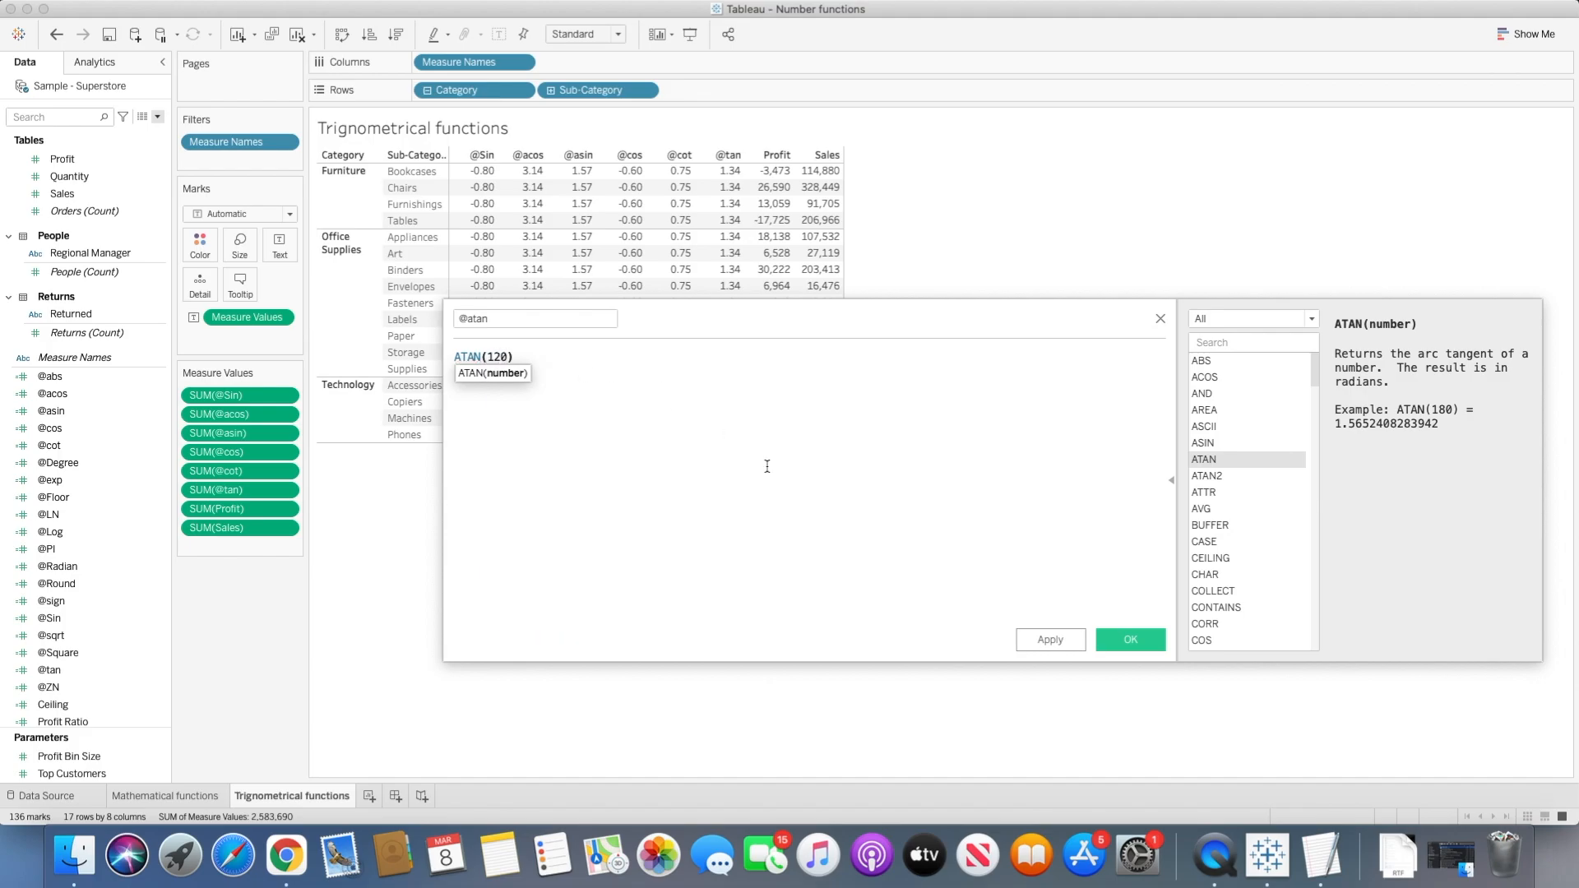
left_click(1130, 639)
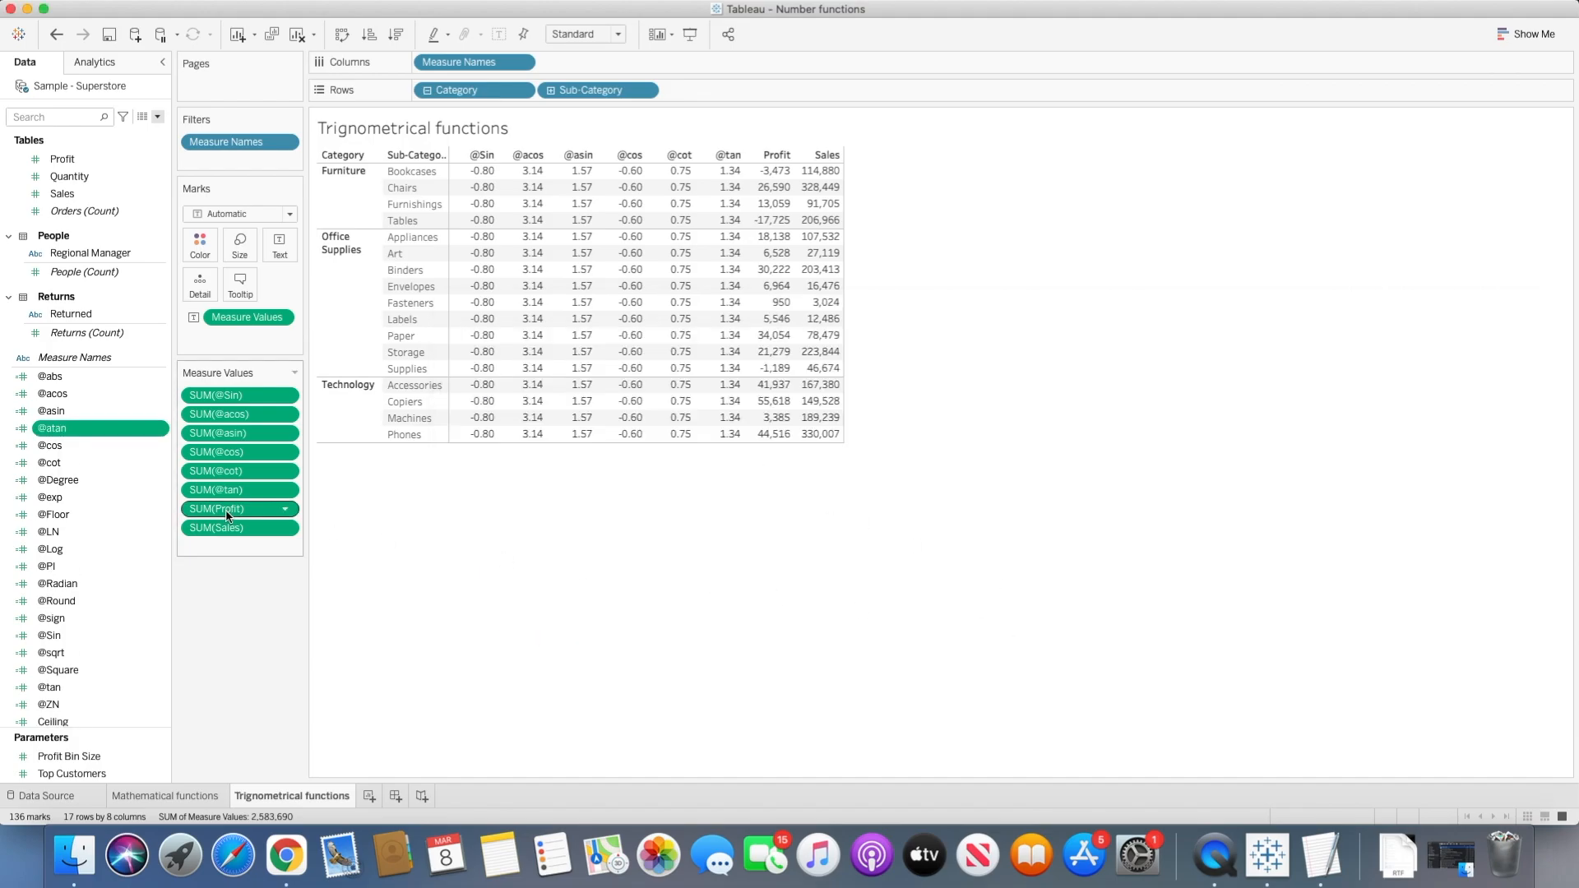
double_click(70, 428)
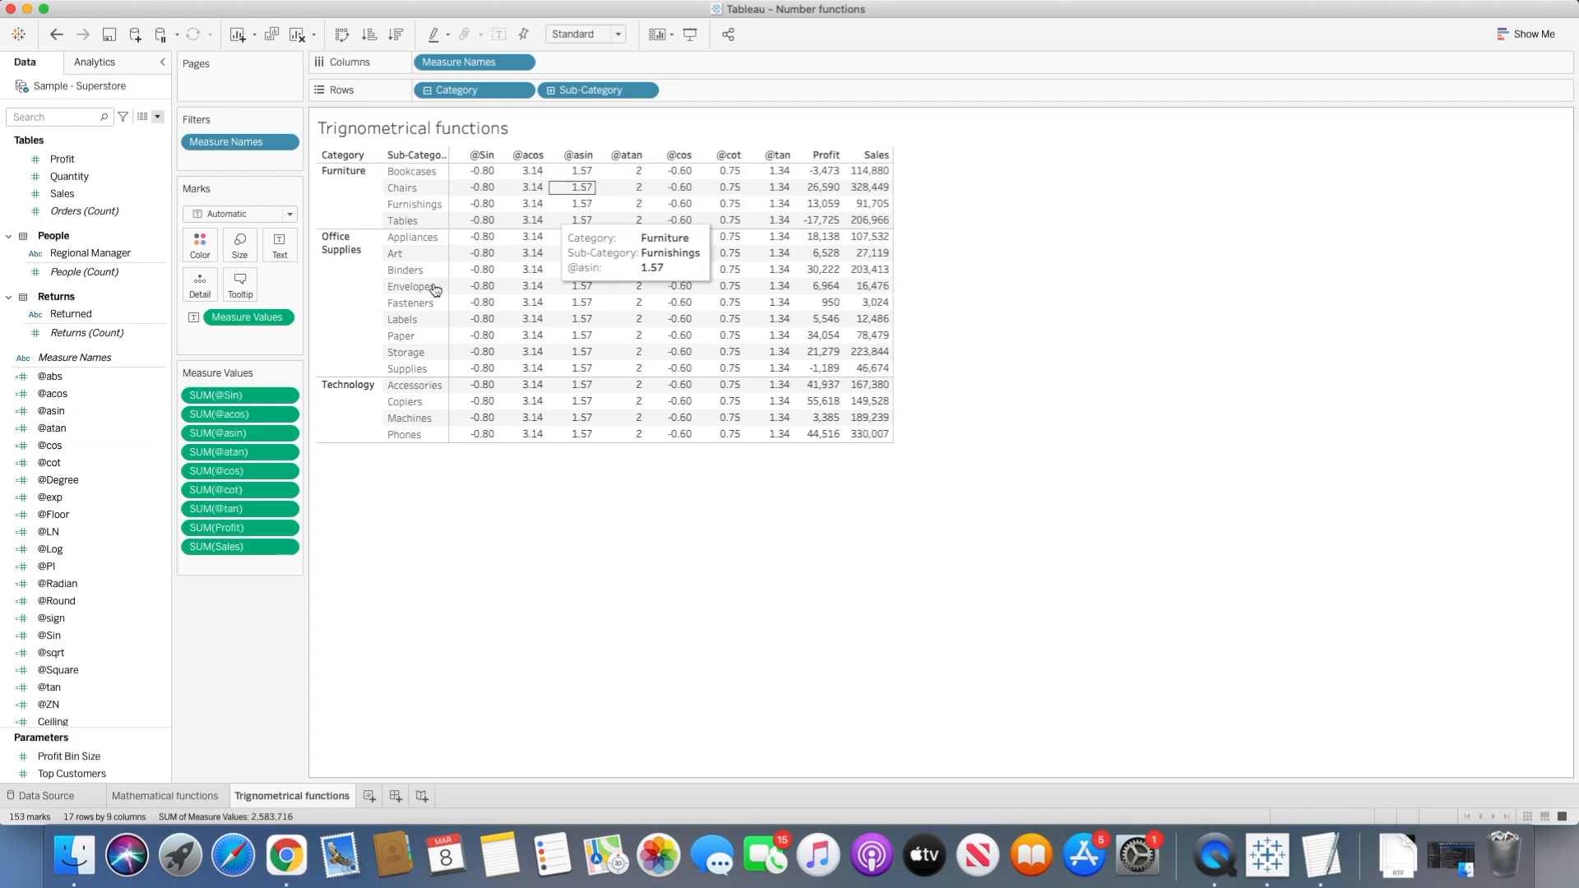
left_click(284, 451)
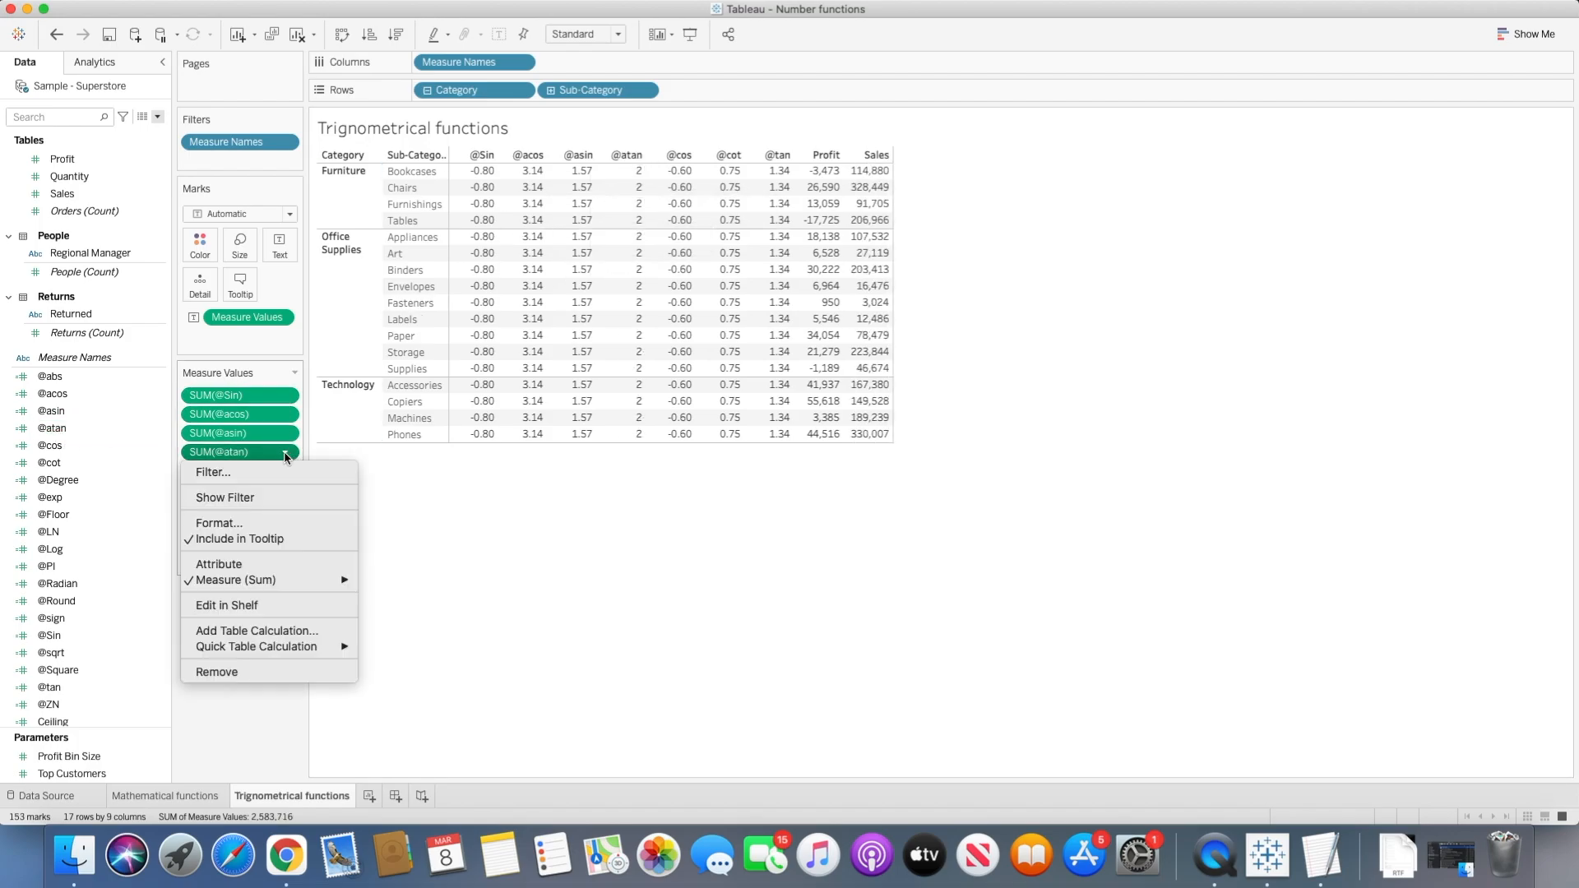
left_click(253, 531)
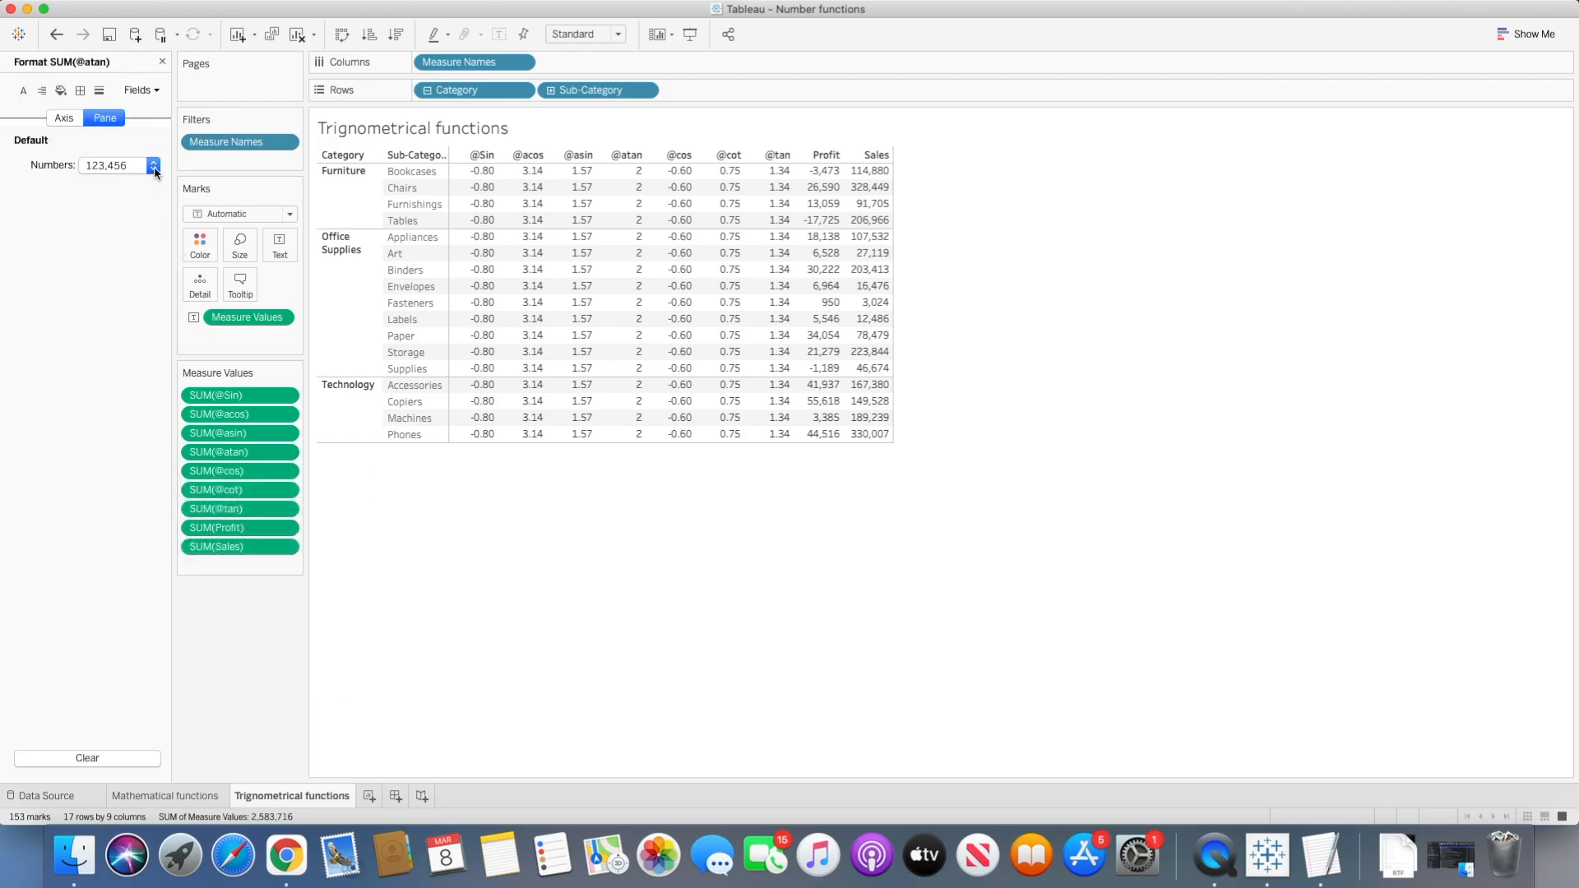
left_click(153, 166)
left_click(159, 232)
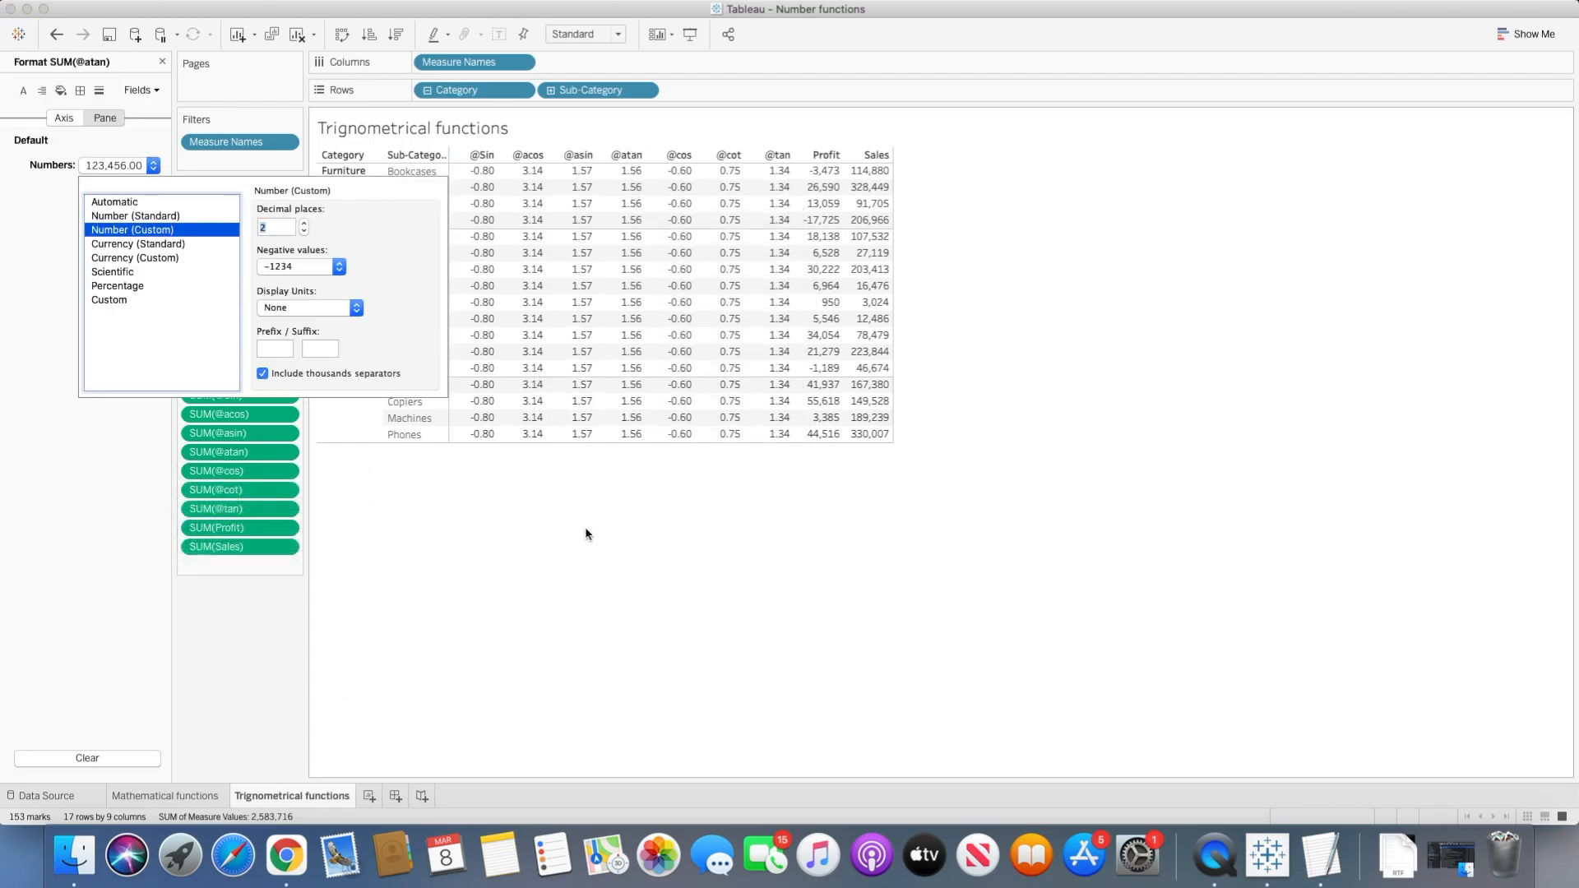
left_click(257, 621)
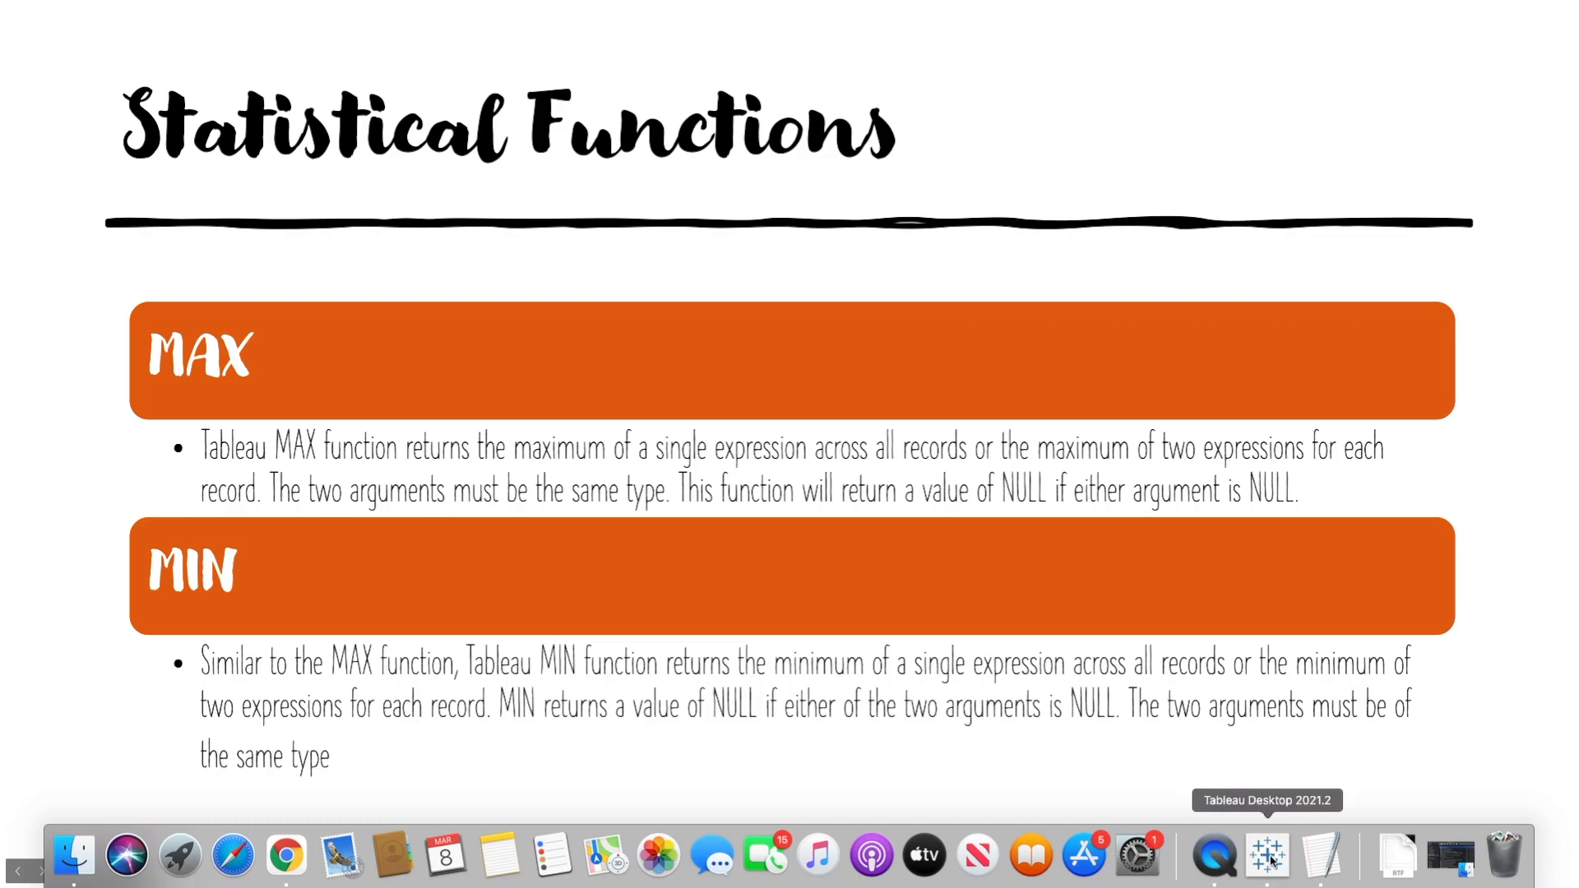
Switch to Tableau and build a table of Sales by Category on the Statistical function sheet
left_click(1271, 859)
left_click(409, 793)
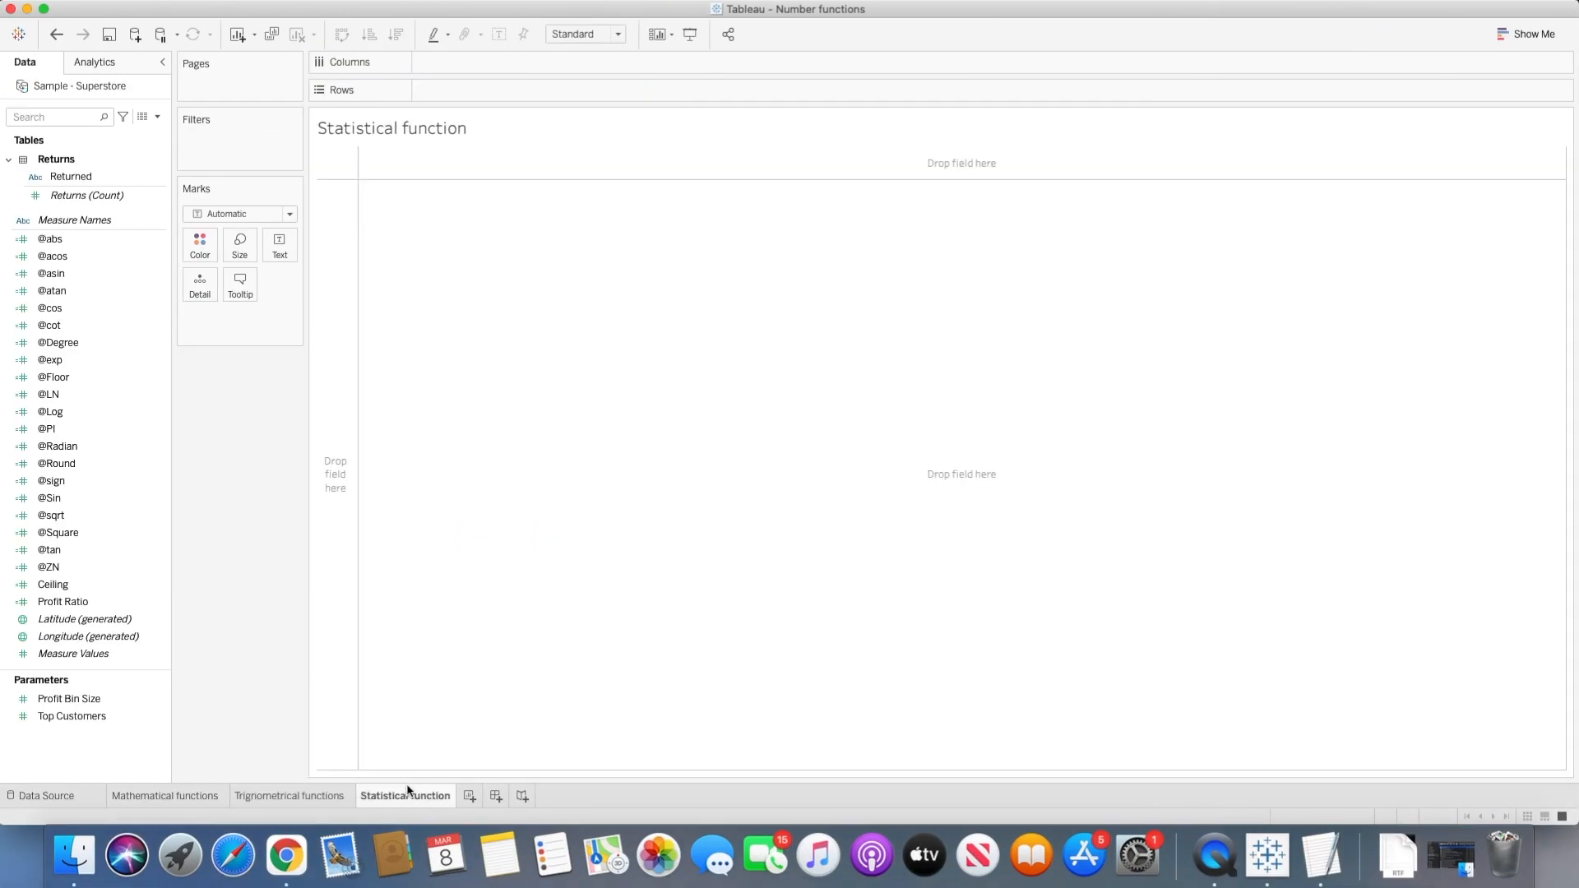
left_click(74, 316)
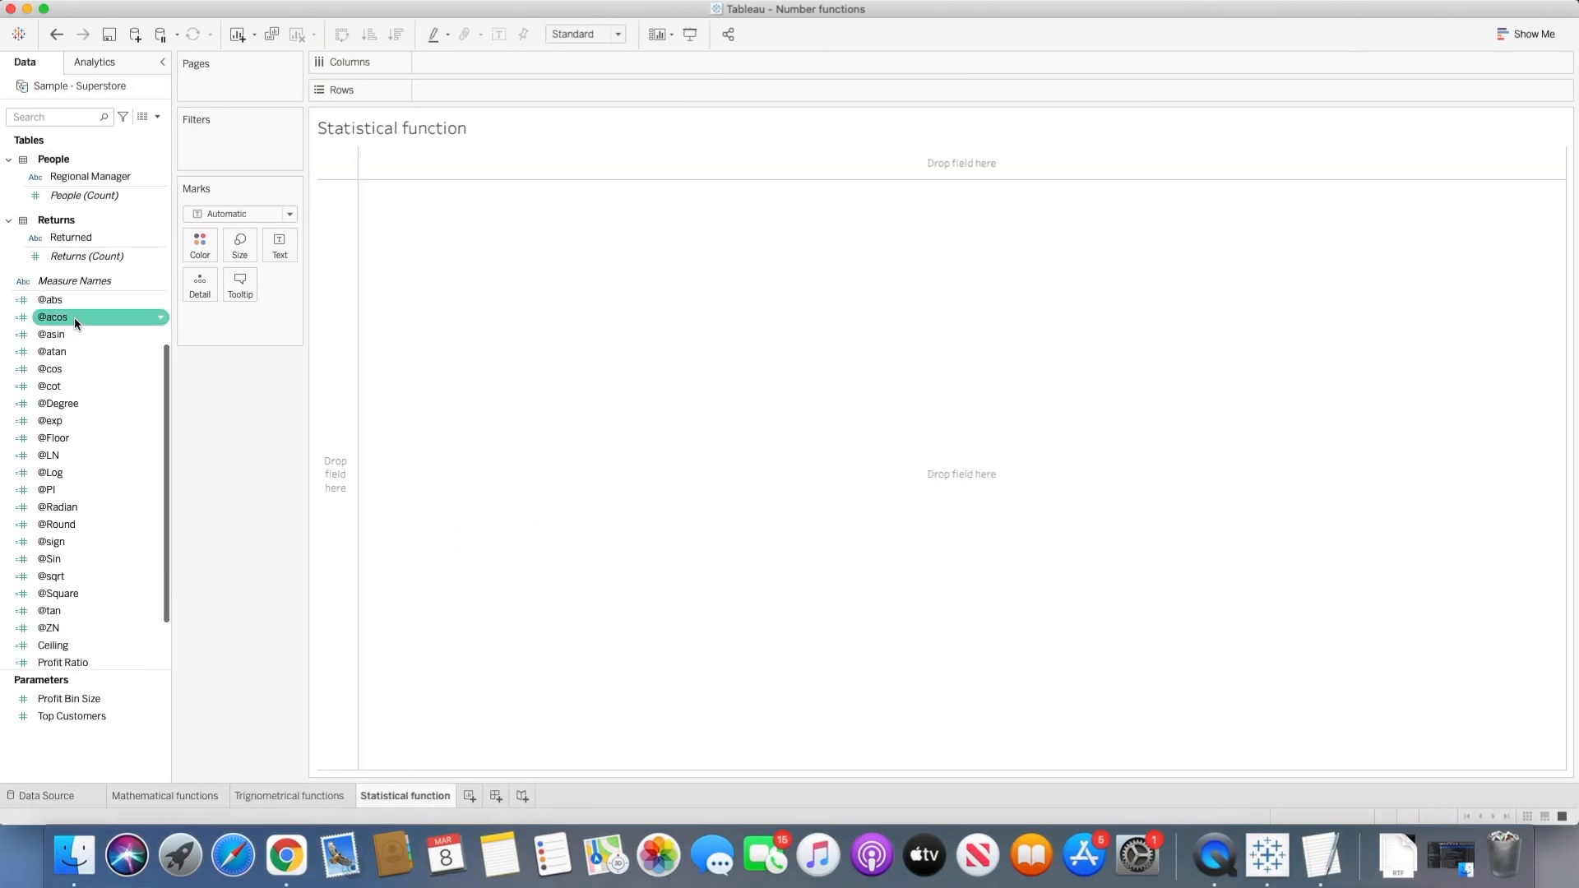
scroll(74, 321, "up", 6)
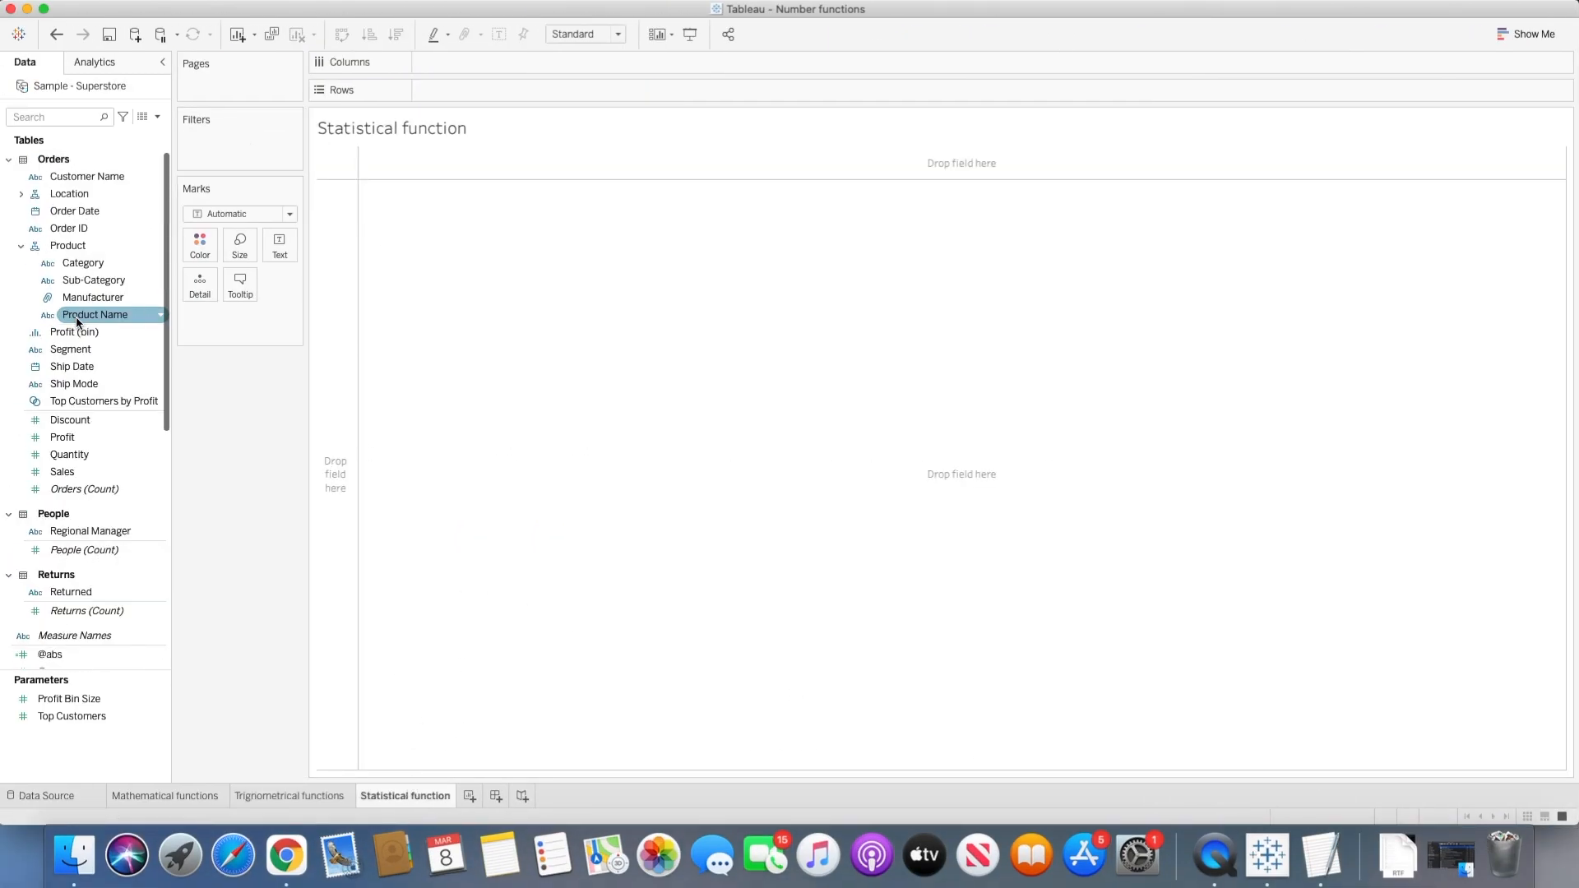
double_click(81, 265)
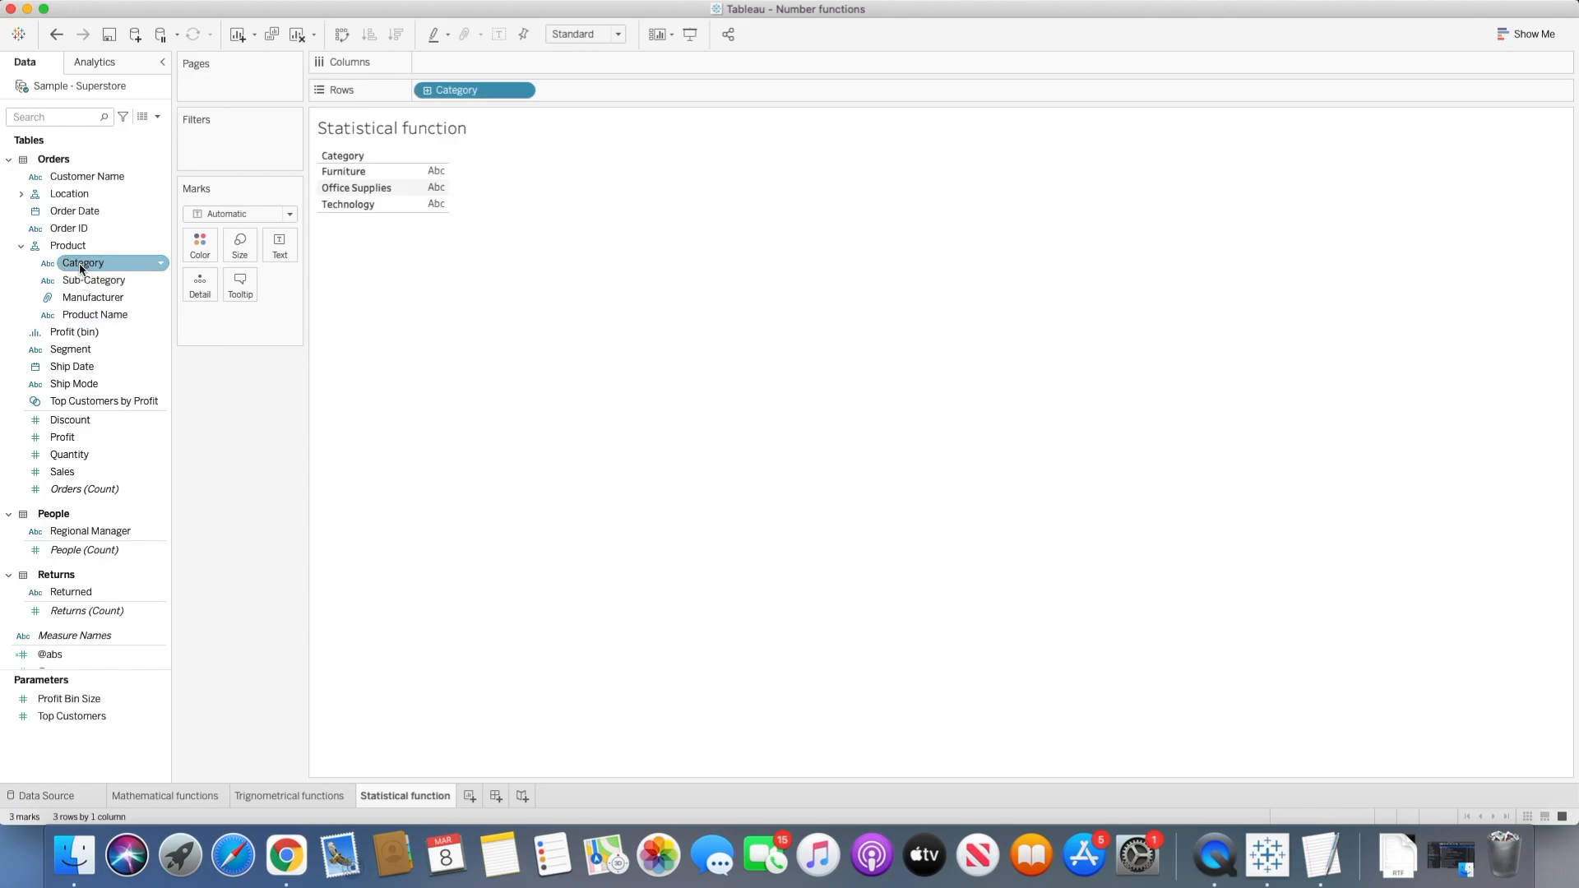
double_click(72, 473)
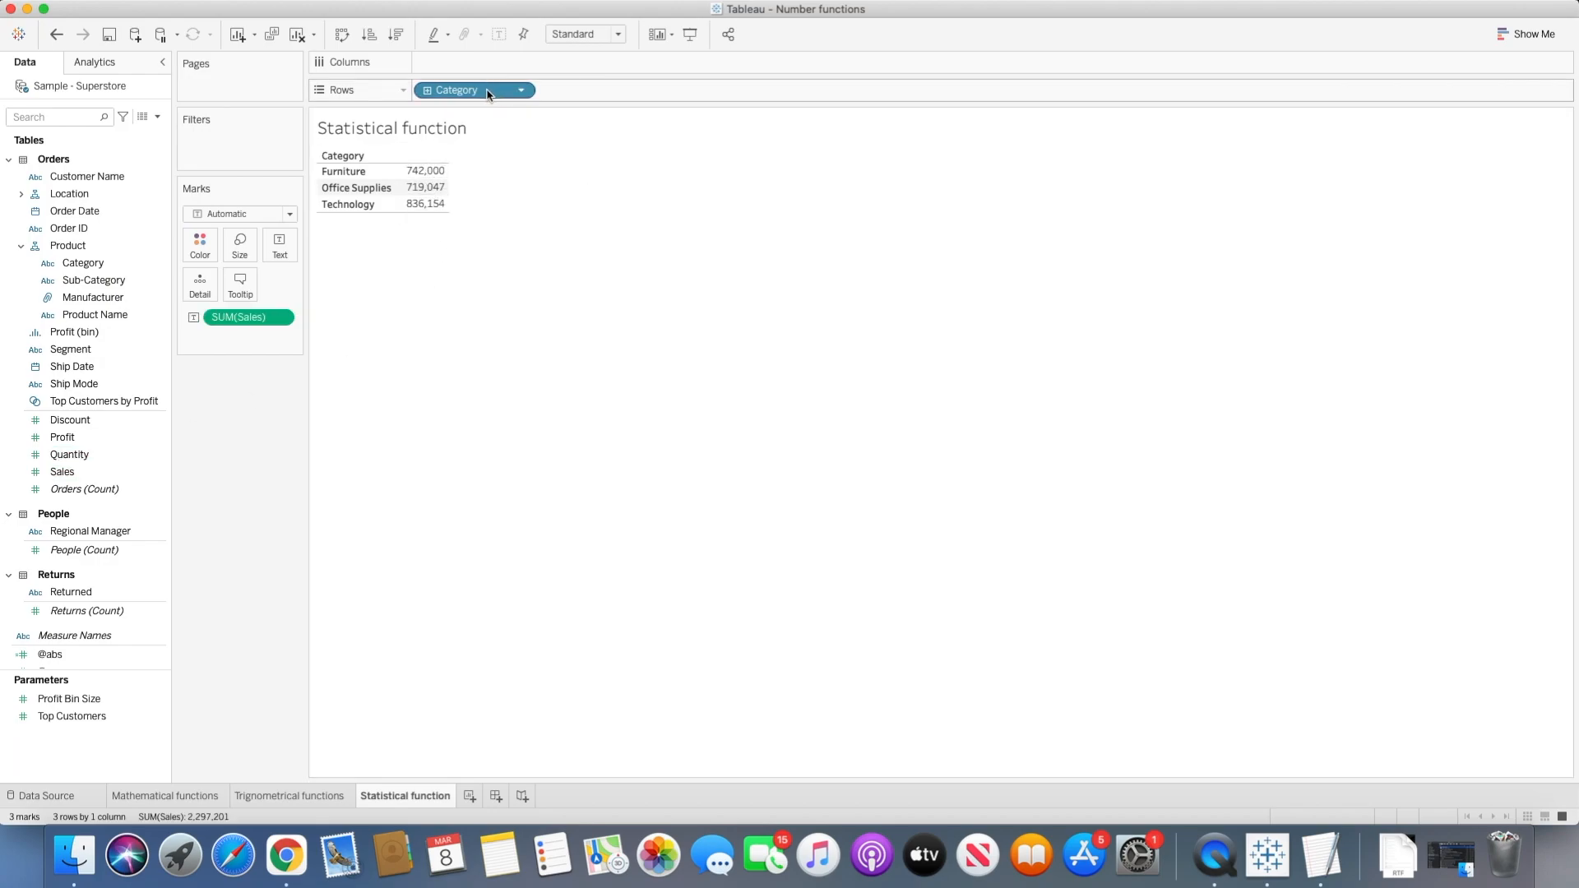
Take Category off the rows to show the overall Sales total, and put Category back
left_click_drag(487, 93, 260, 416)
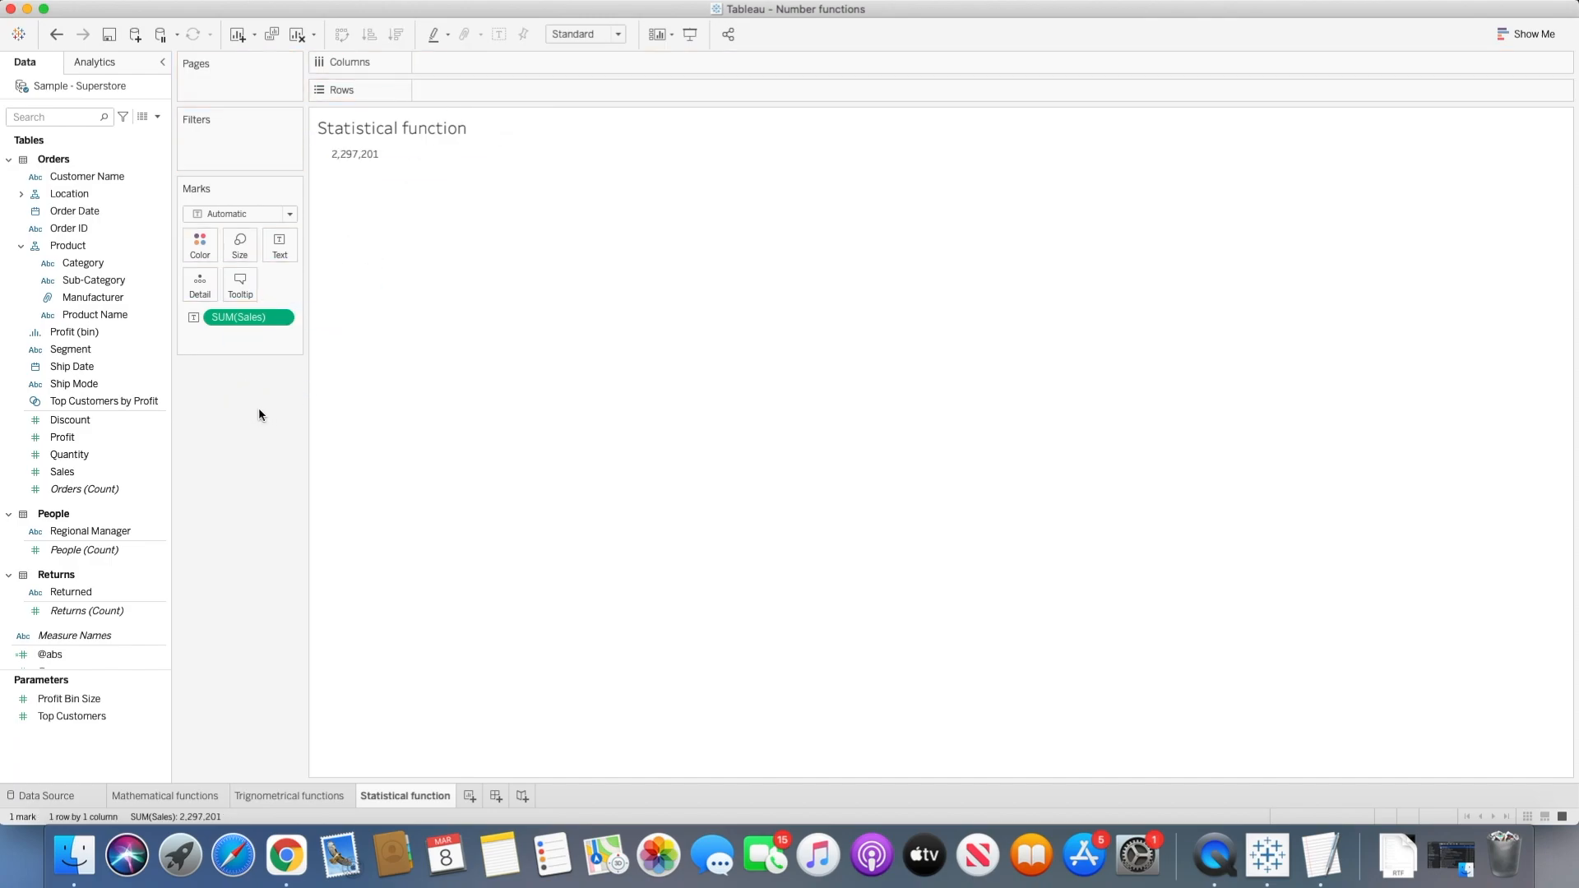
mouse_move(352, 166)
double_click(100, 262)
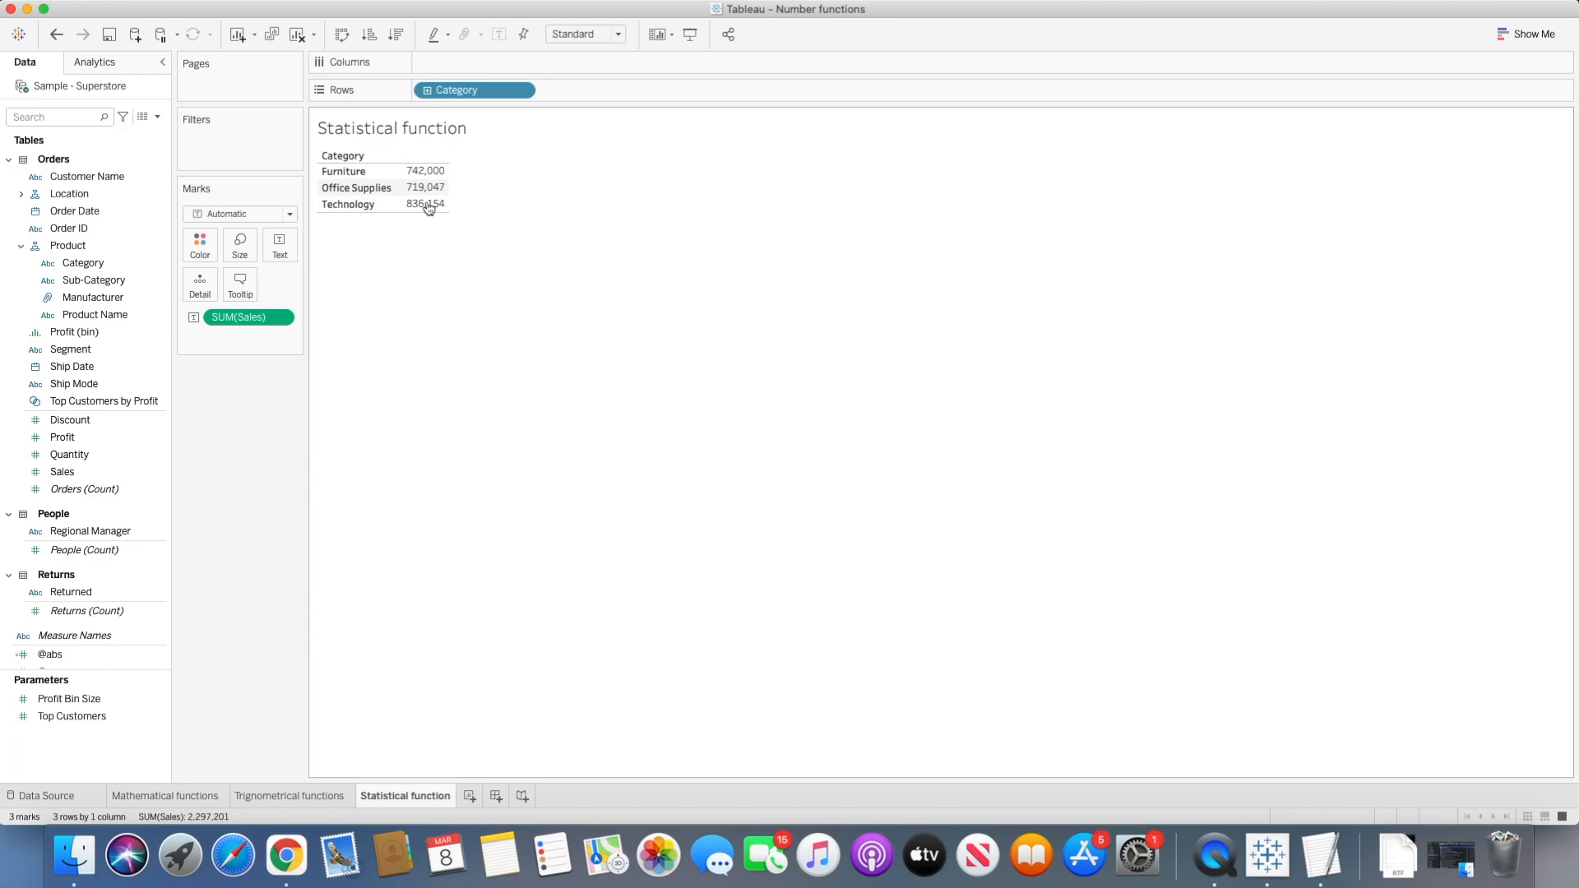
Expand the Category hierarchy on the rows to Sub-Category and examine the Sales value of individual sub-categories
left_click(427, 90)
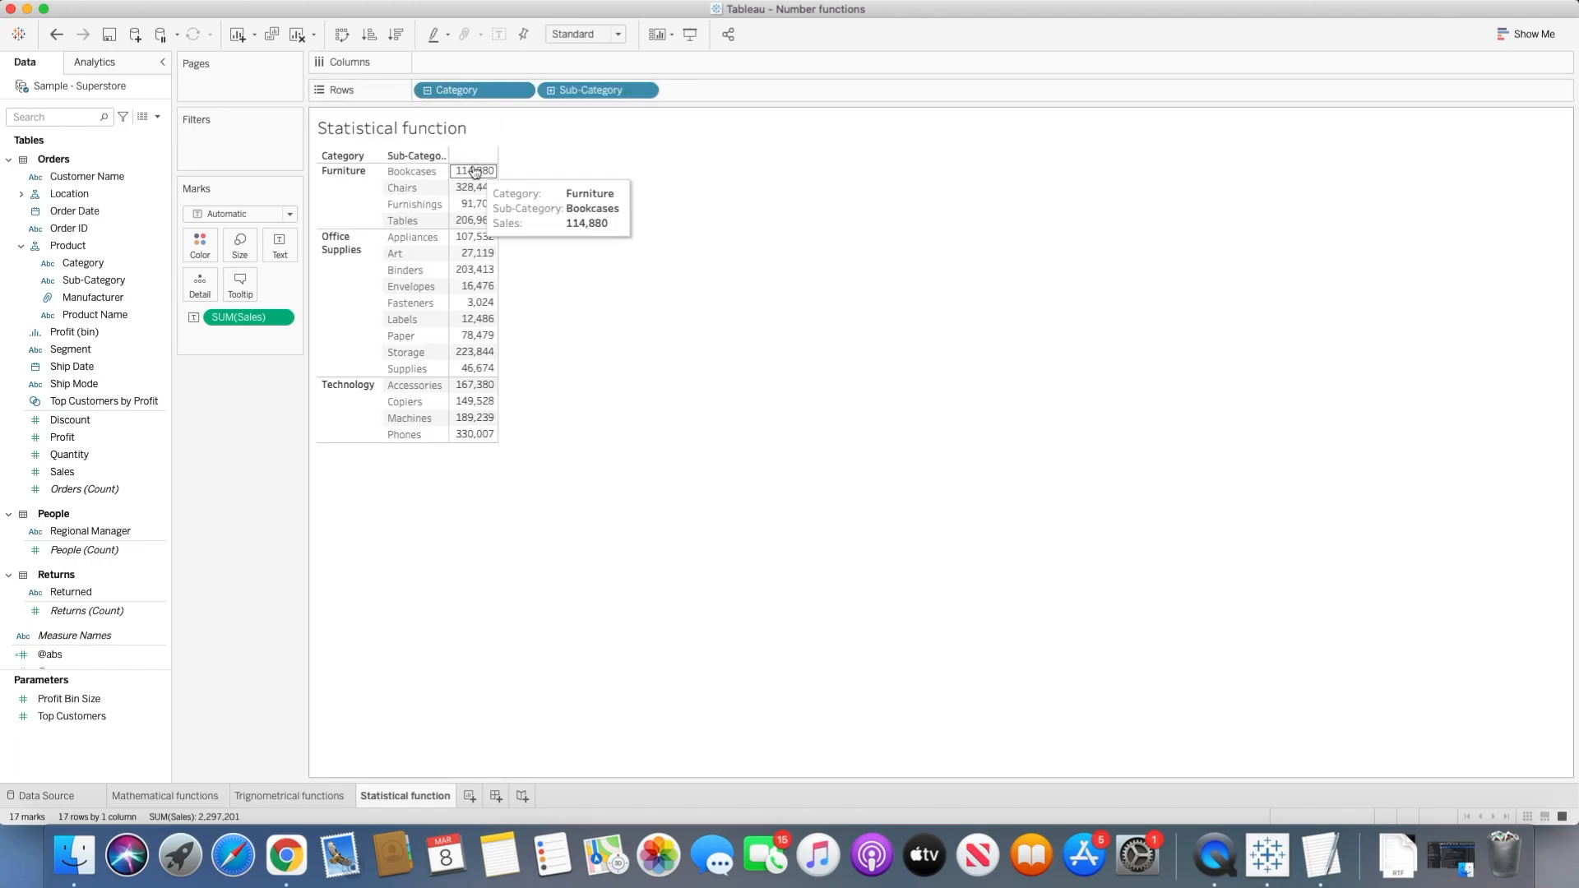
mouse_move(465, 178)
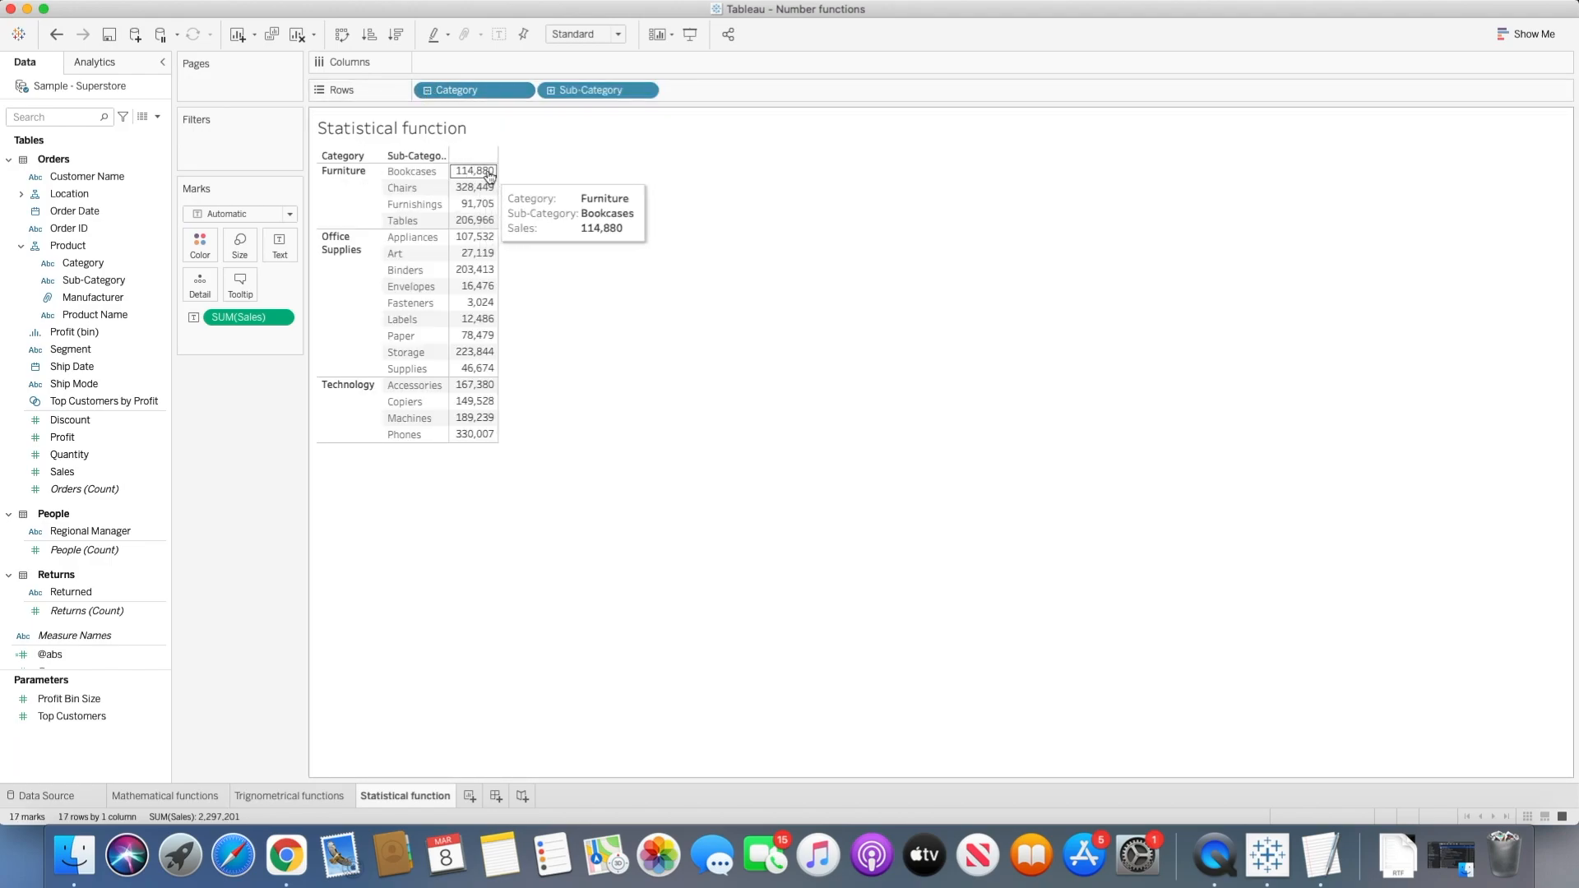
mouse_move(474, 269)
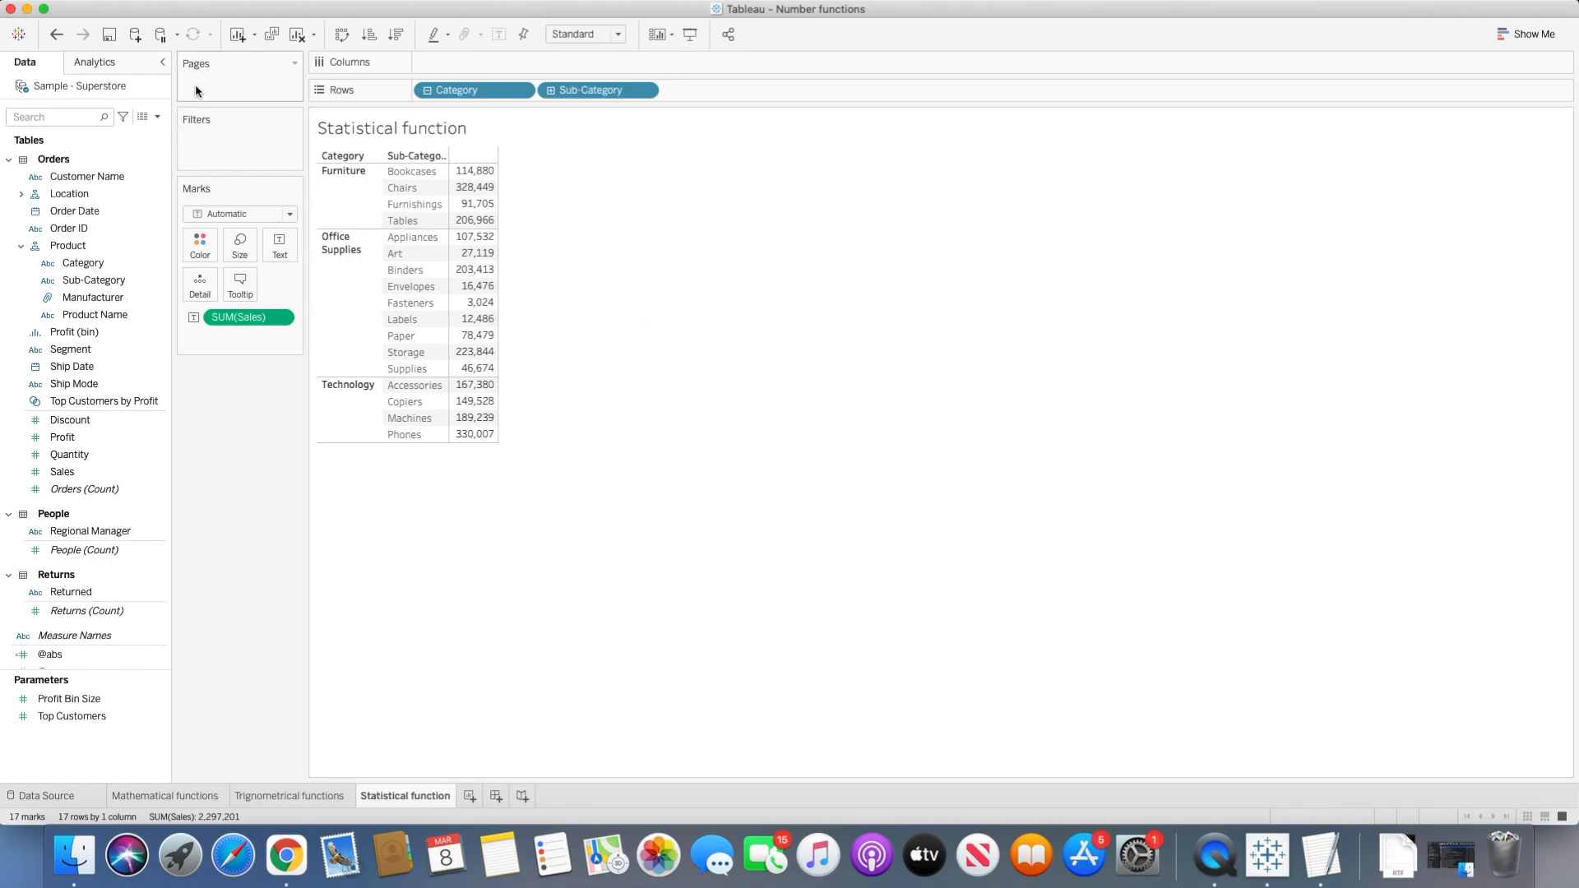
left_click(158, 117)
left_click(145, 134)
left_click_drag(763, 271, 874, 217)
mouse_move(466, 177)
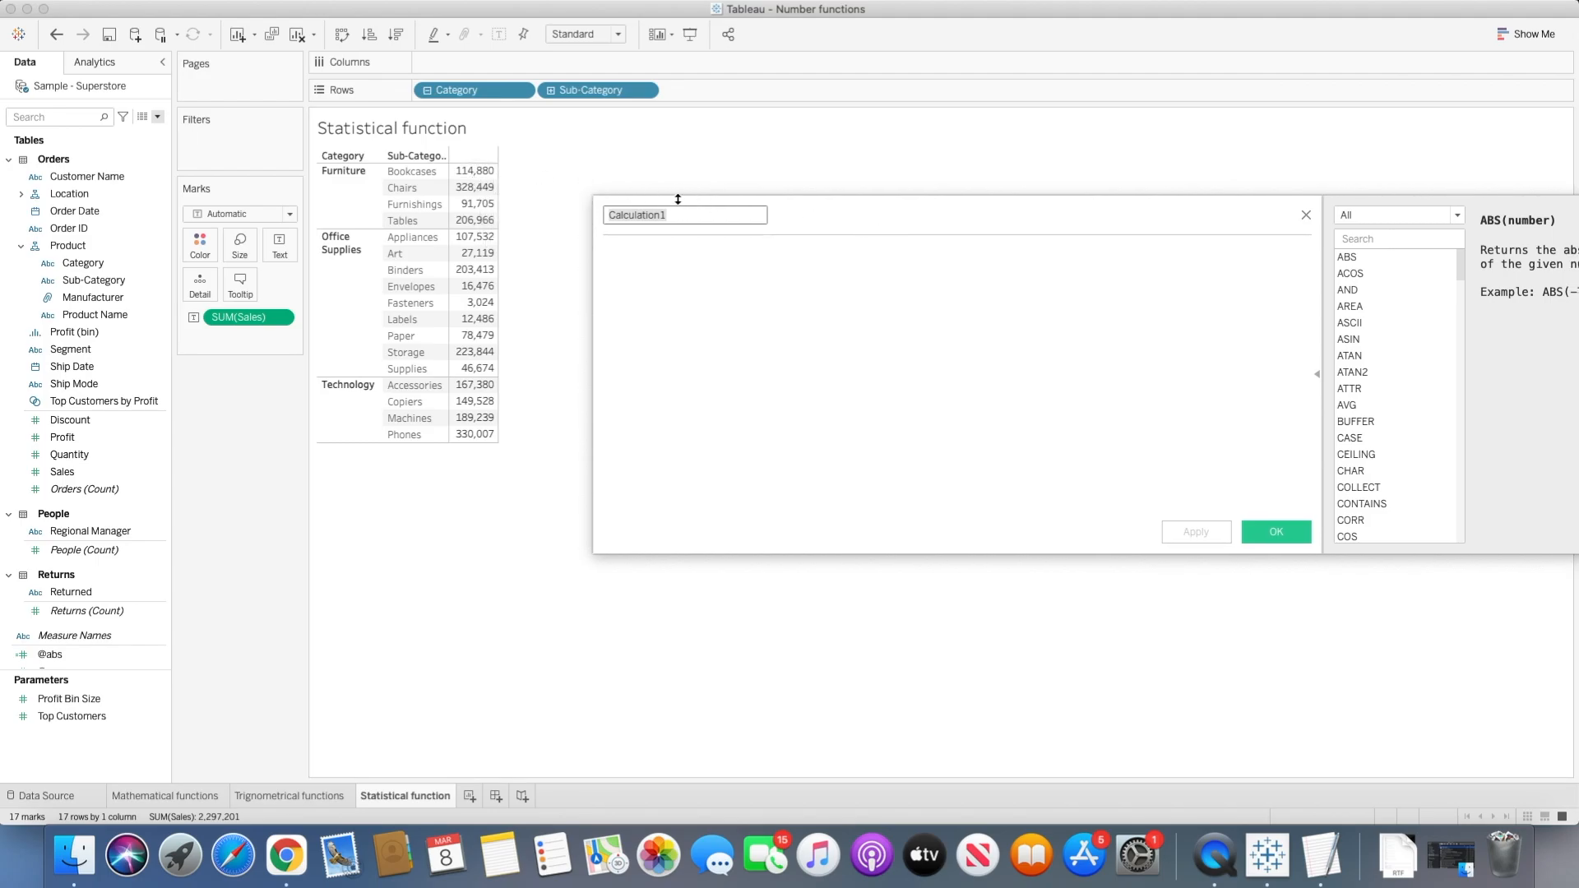
type("@Max")
key("Tab")
type("max")
key("Return")
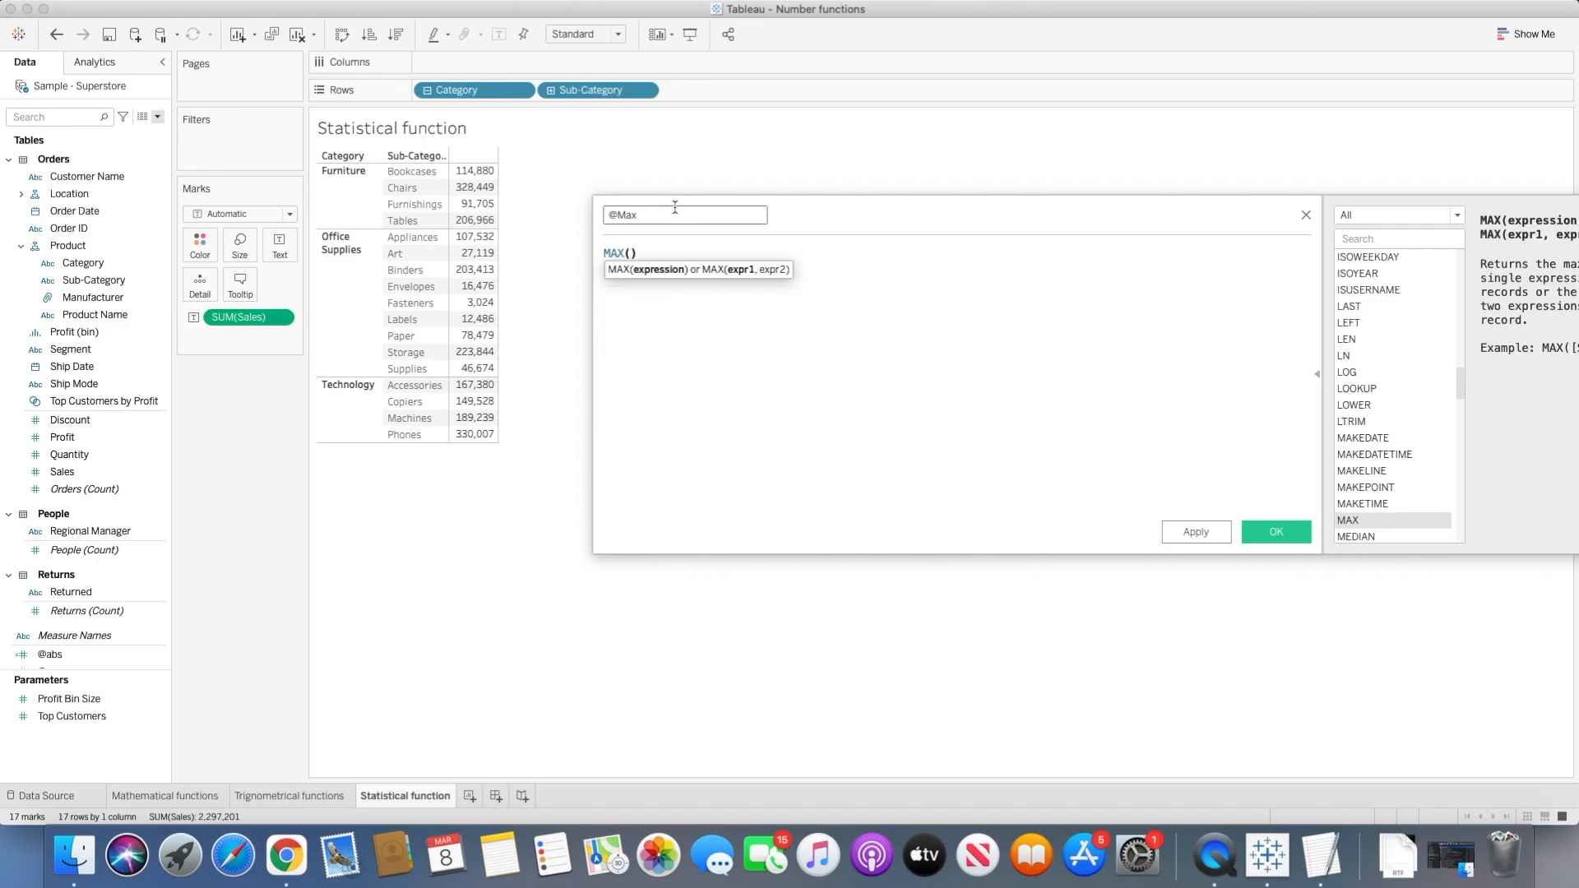
type("sa")
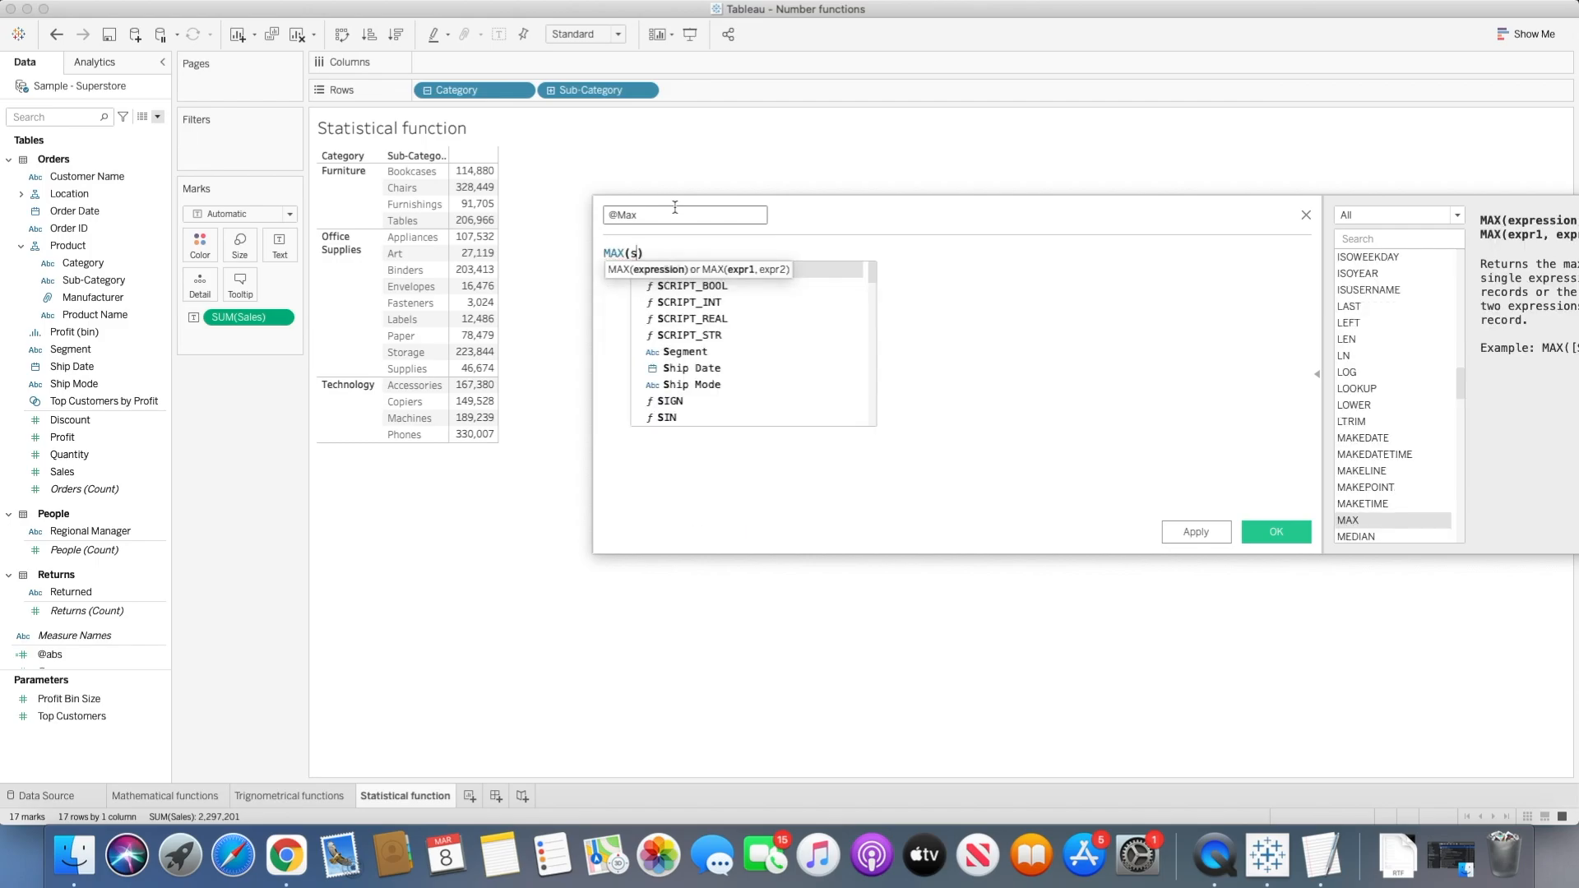
key("Return")
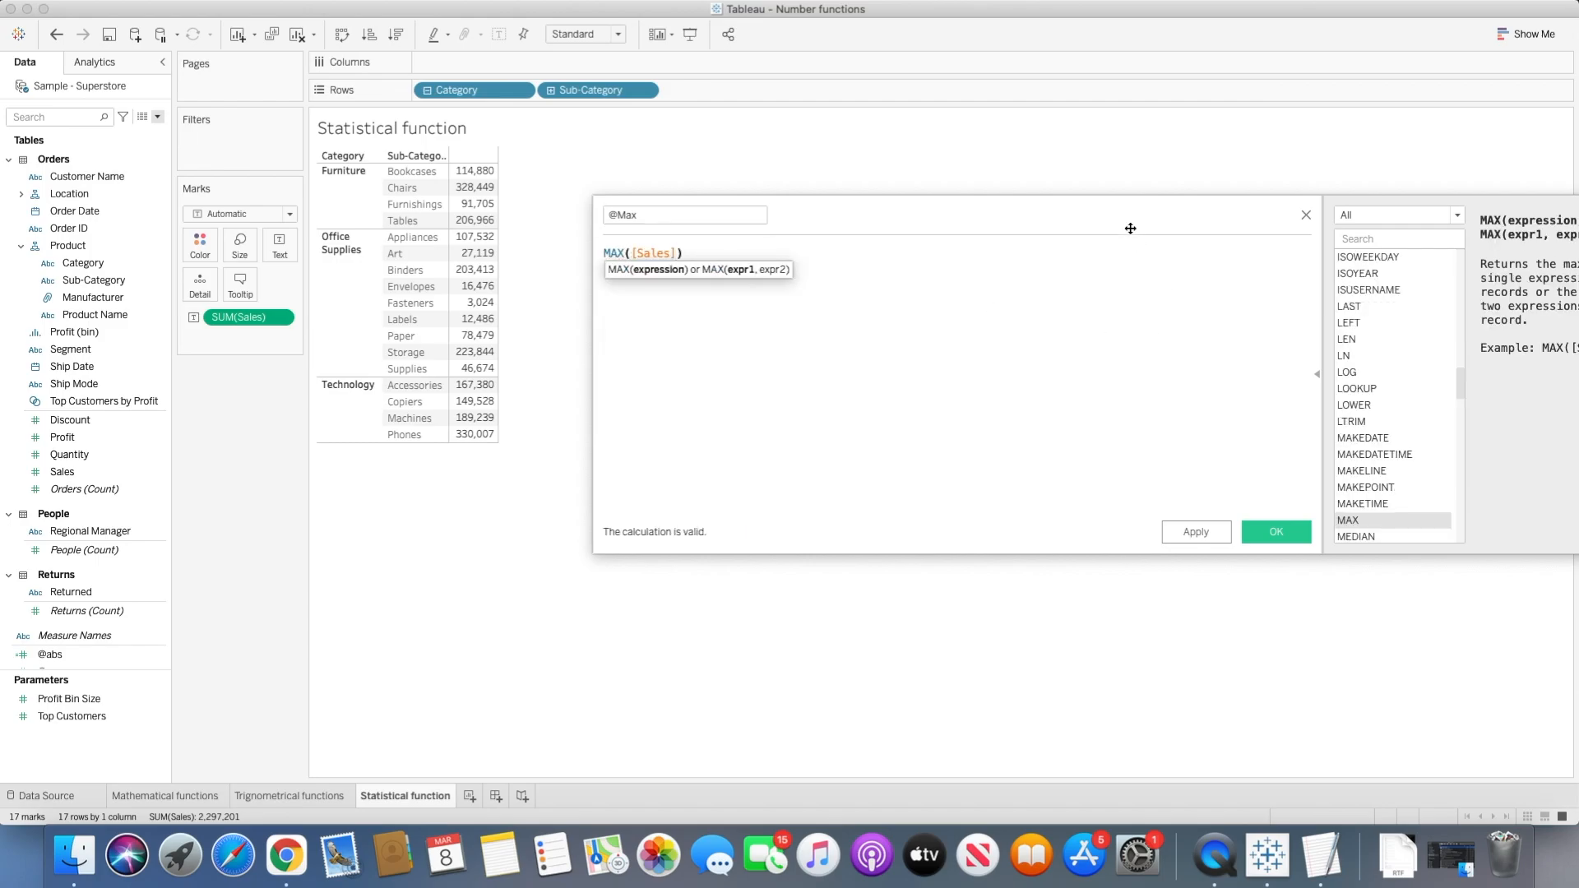
left_click_drag(1128, 225, 916, 233)
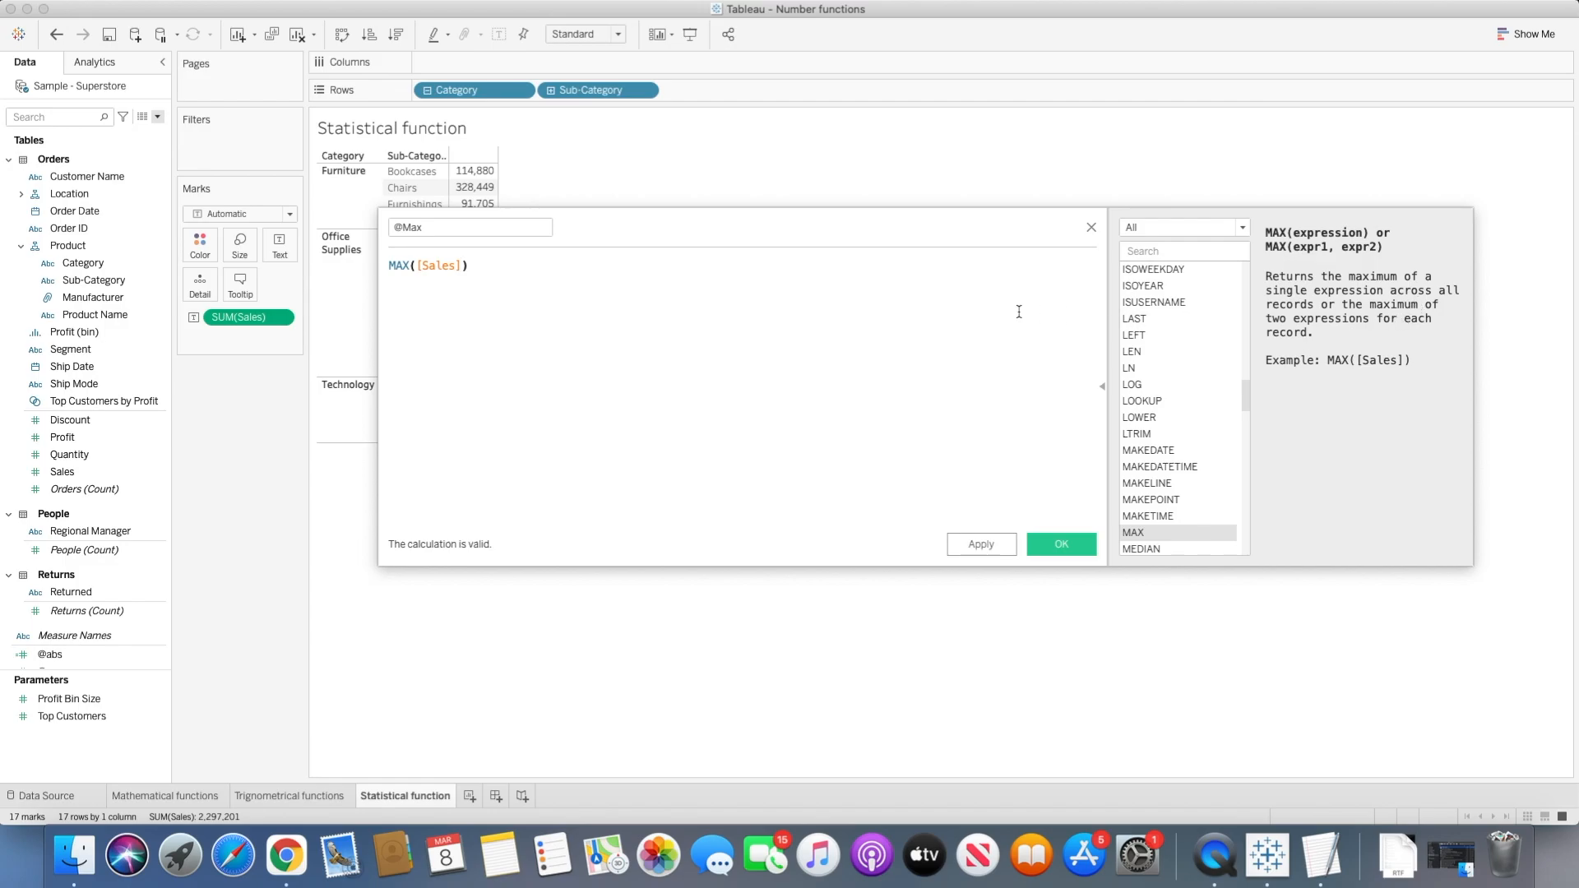
left_click(1072, 547)
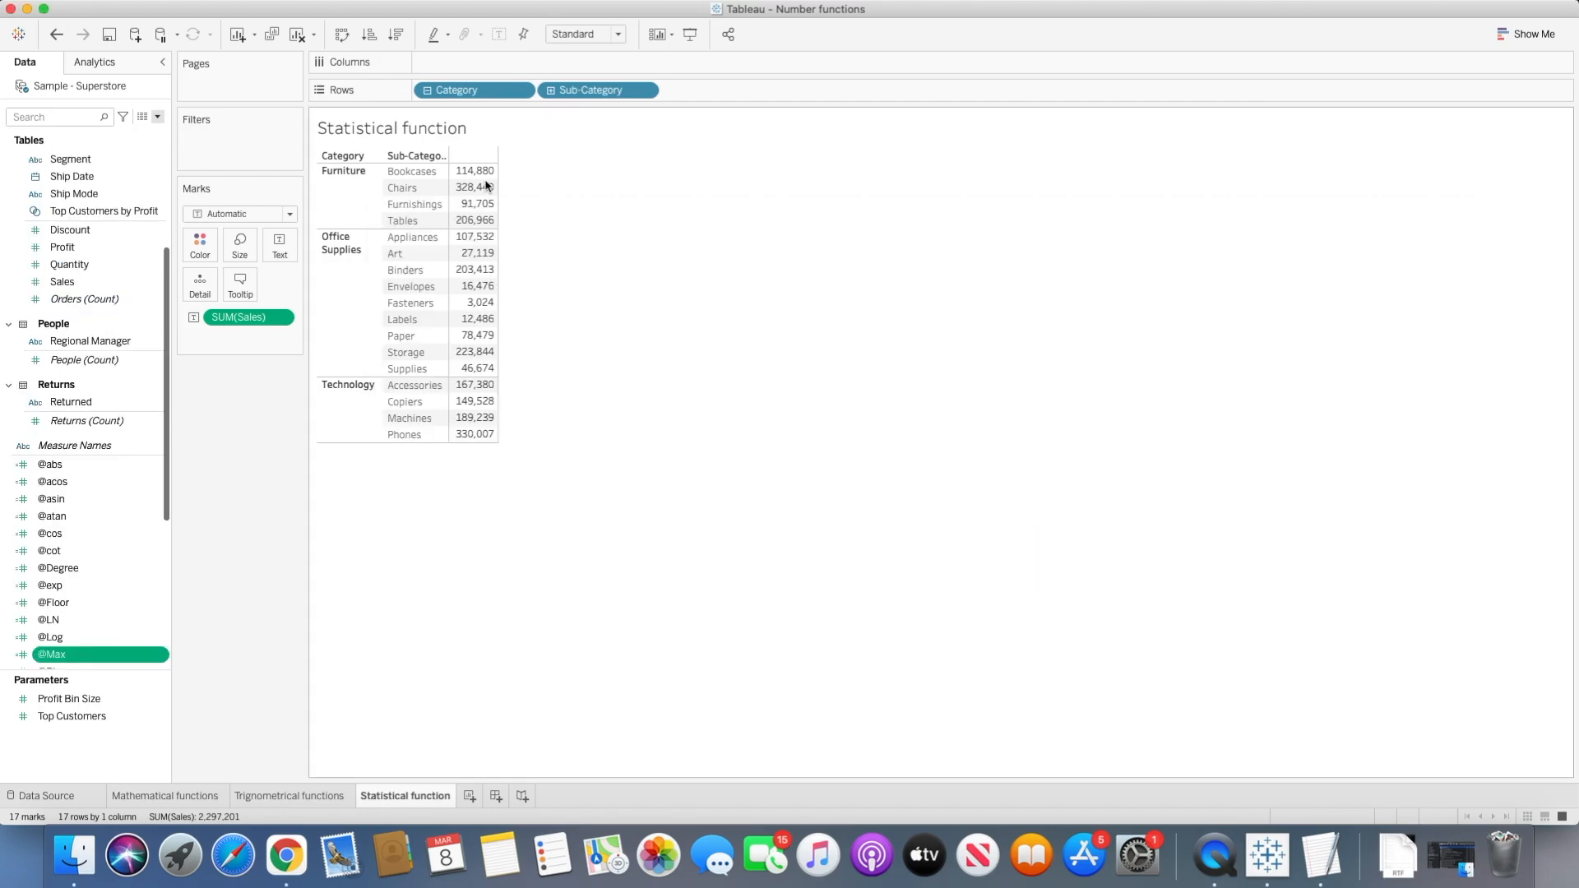
double_click(82, 654)
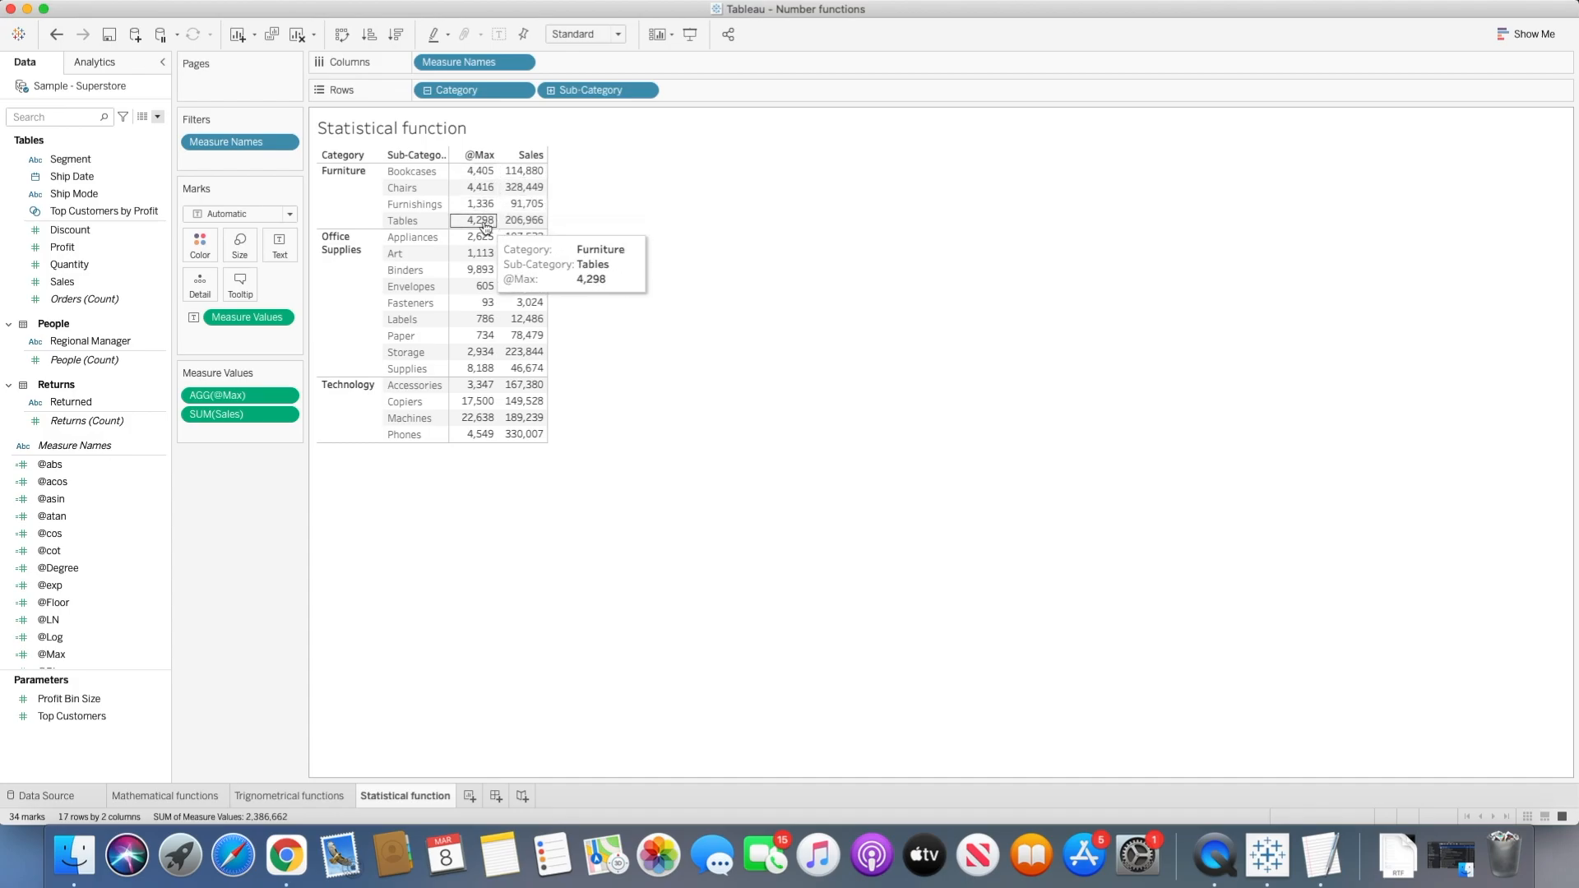
left_click(157, 117)
left_click(120, 134)
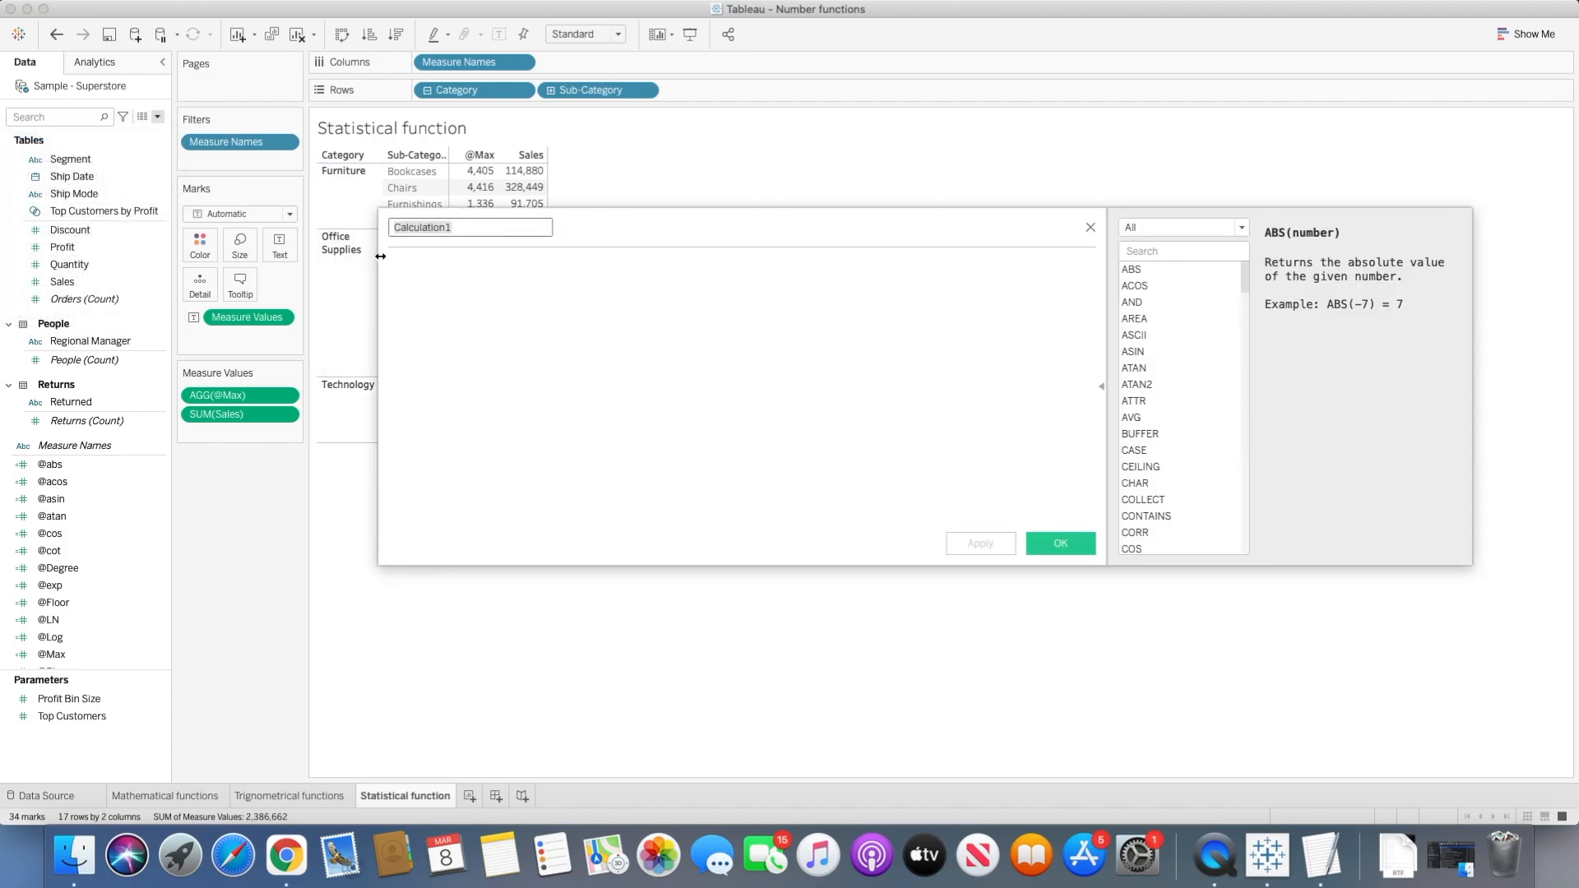
type("@min")
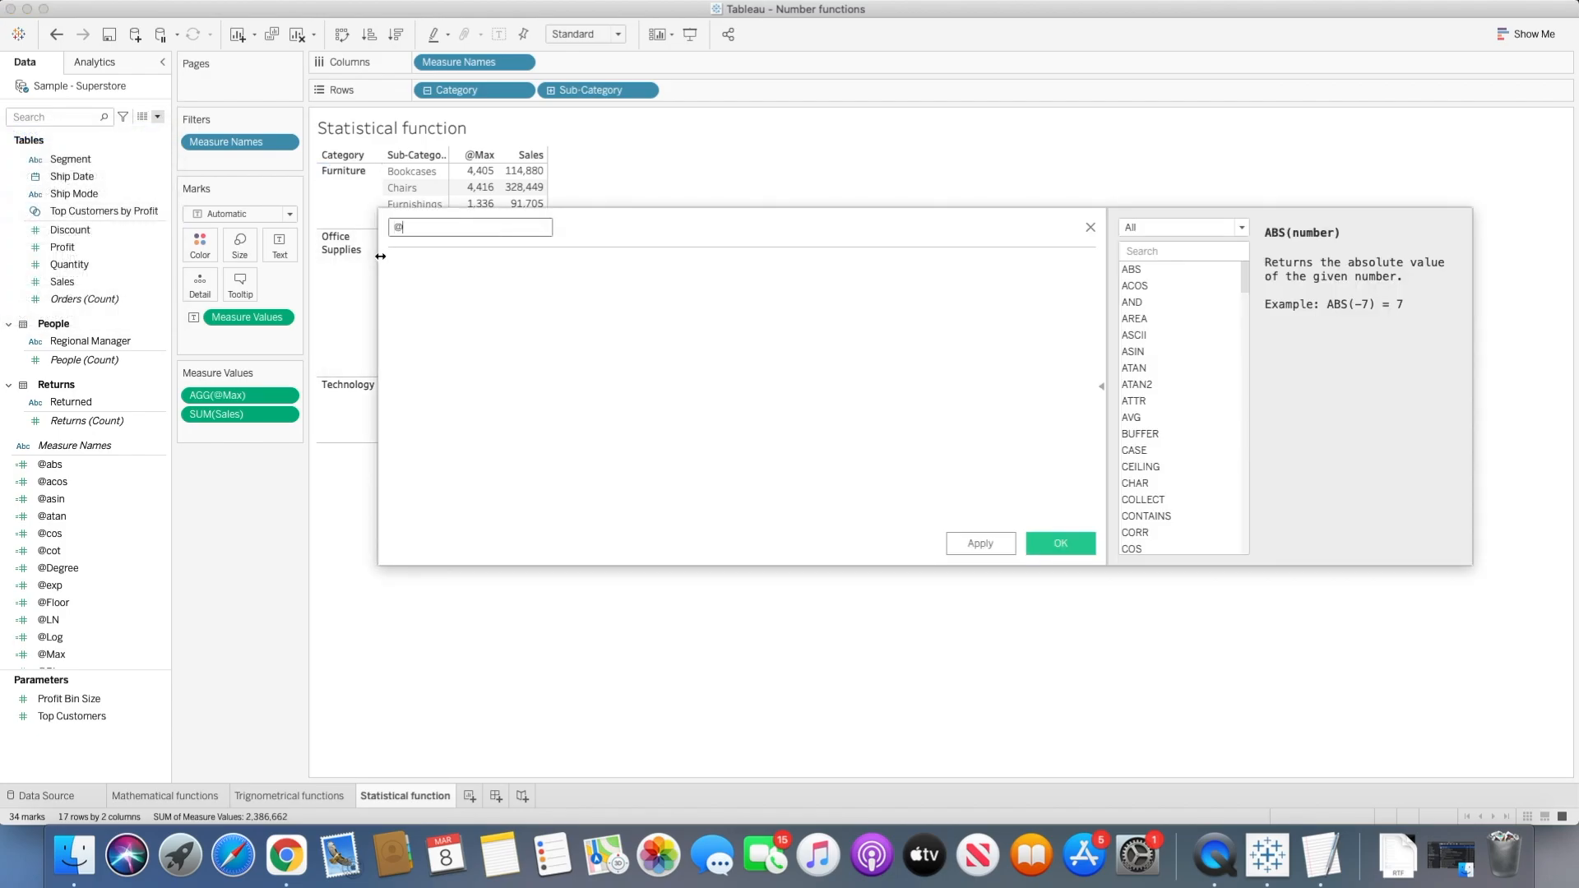
key("Tab")
type("min")
key("Return")
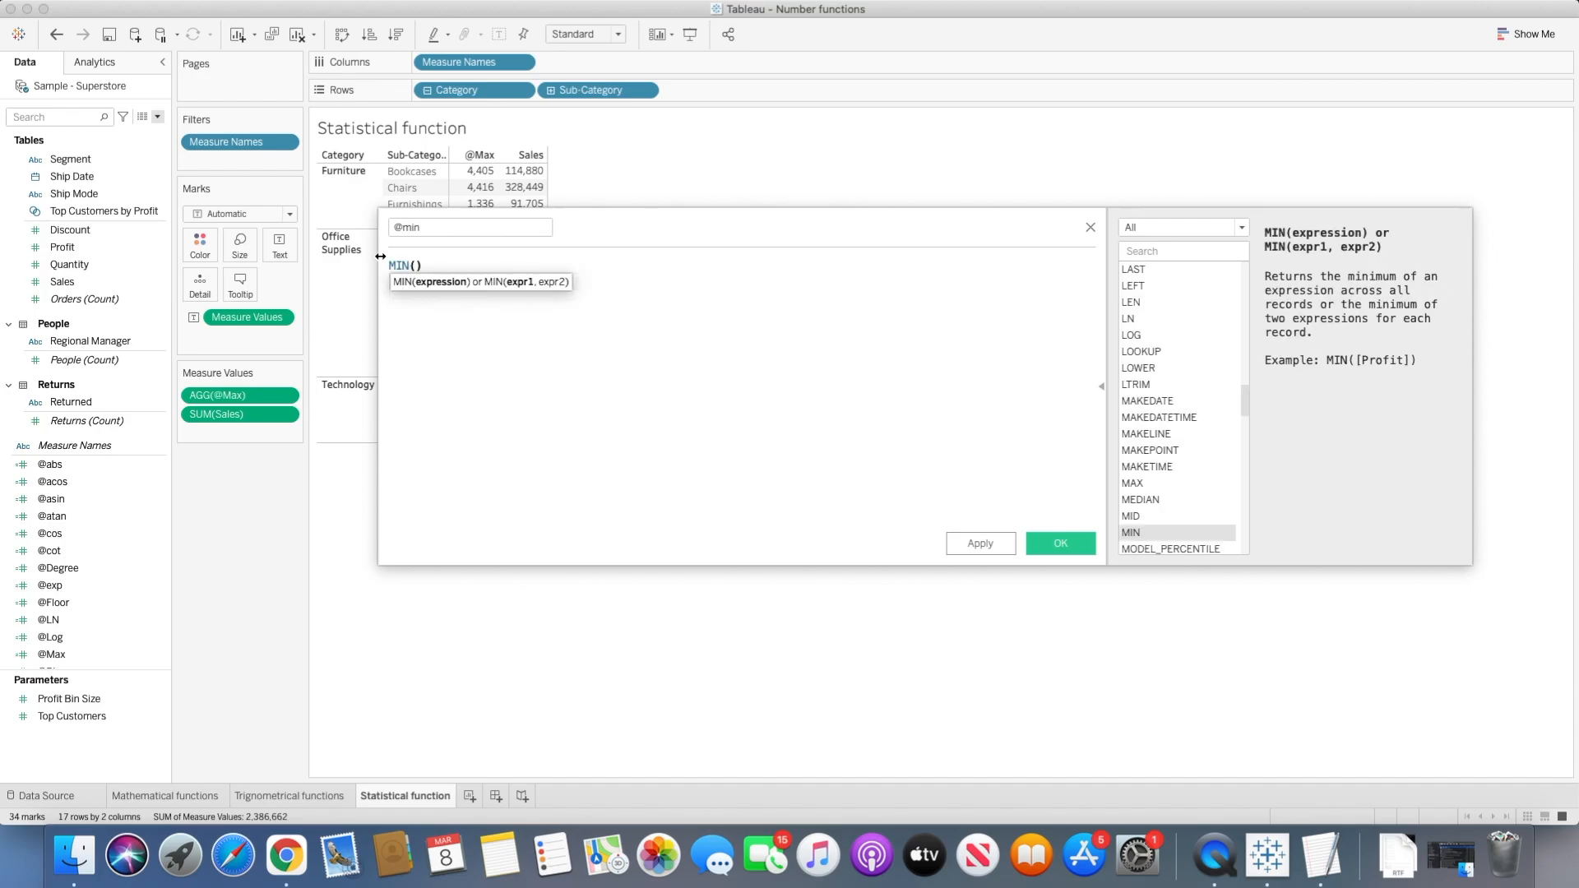
type("sale")
key("Return")
left_click(1060, 542)
double_click(79, 655)
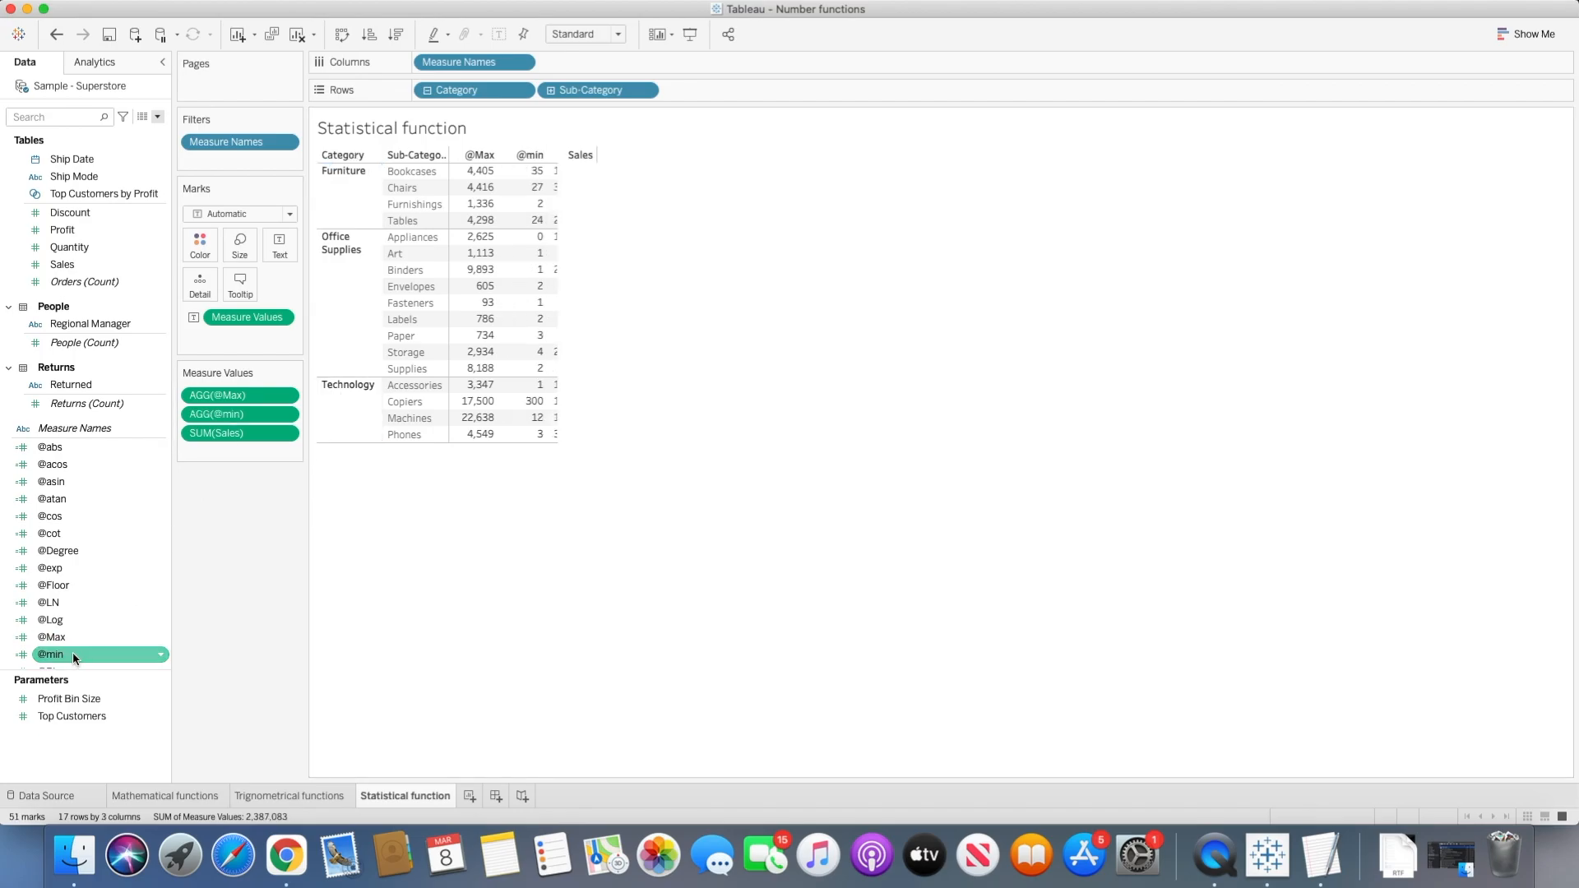